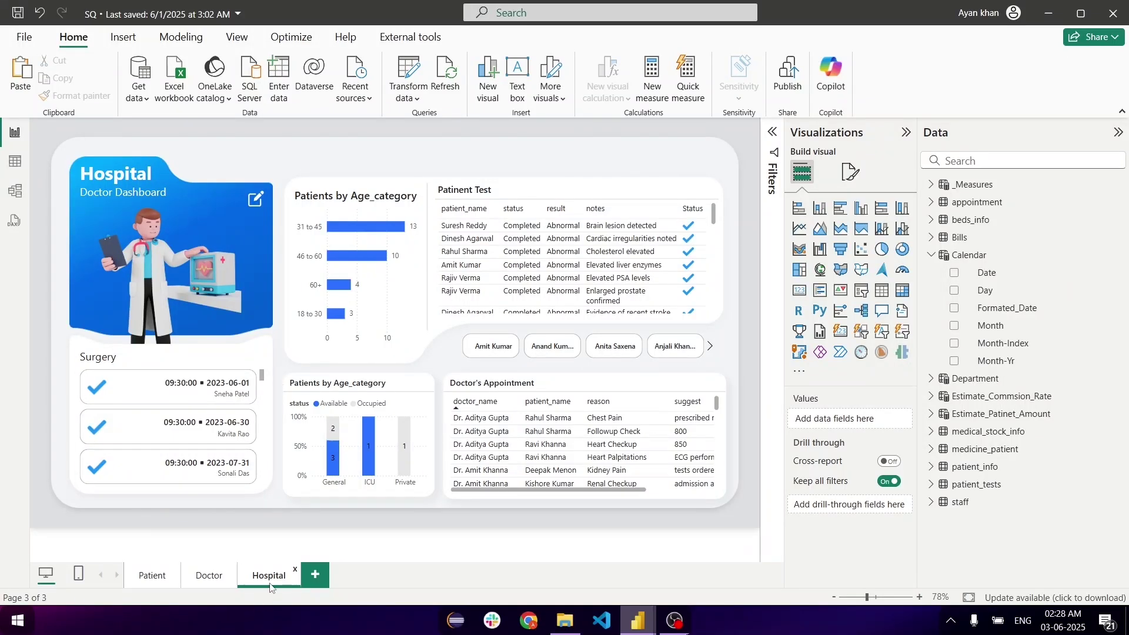
# Duplicate the Hospital report page and name the copy Finance.
pyautogui.rightClick(271, 583)
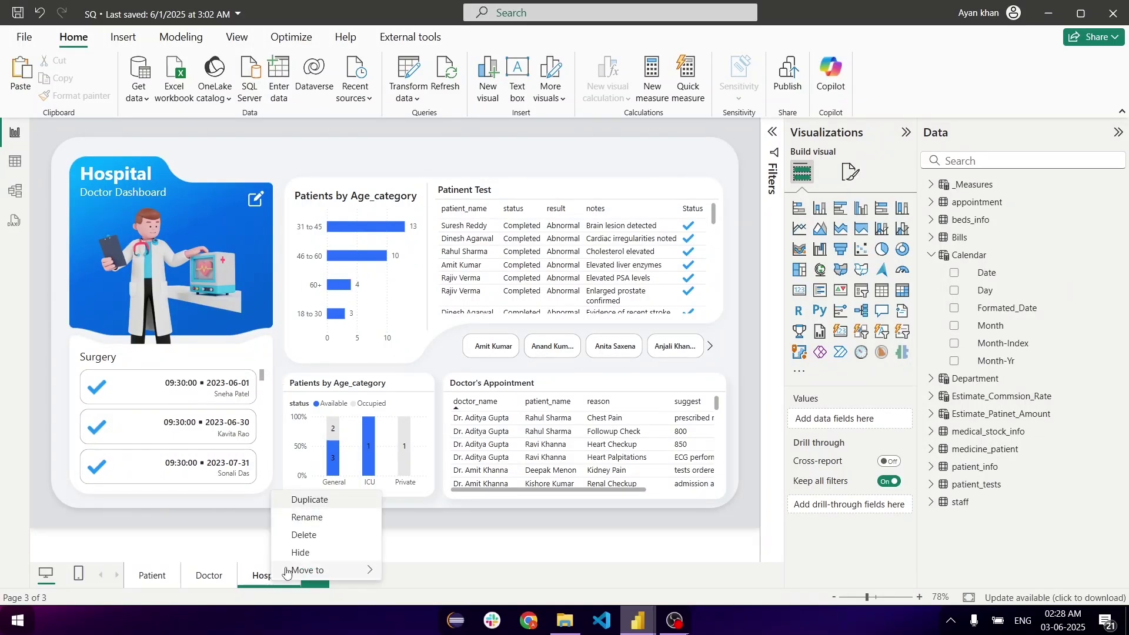
pyautogui.click(310, 500)
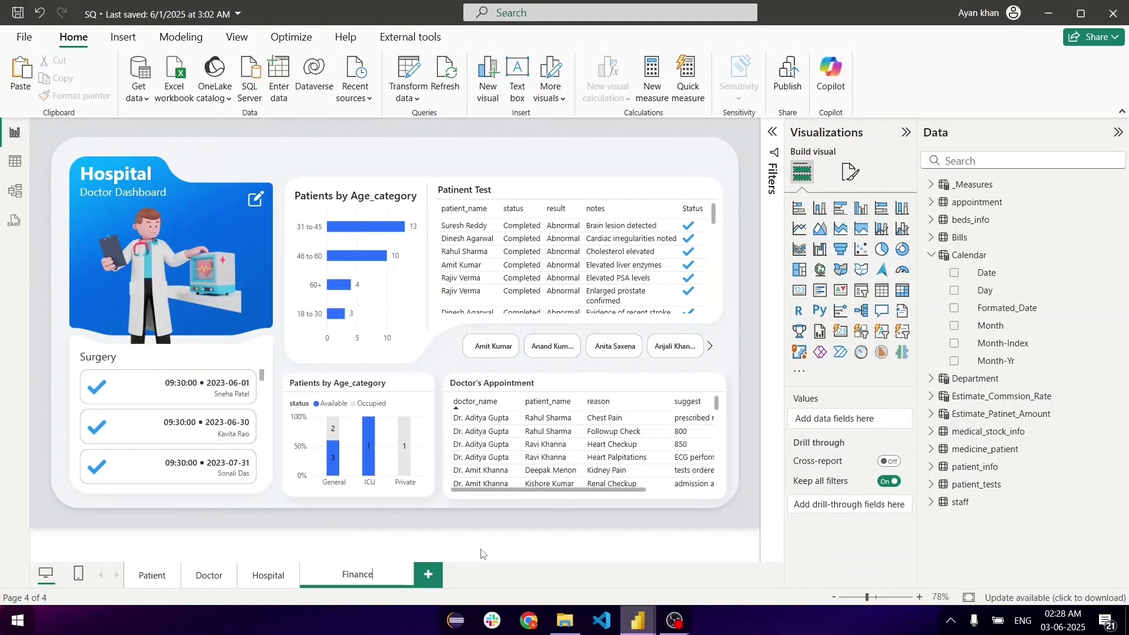
pyautogui.press('Return')
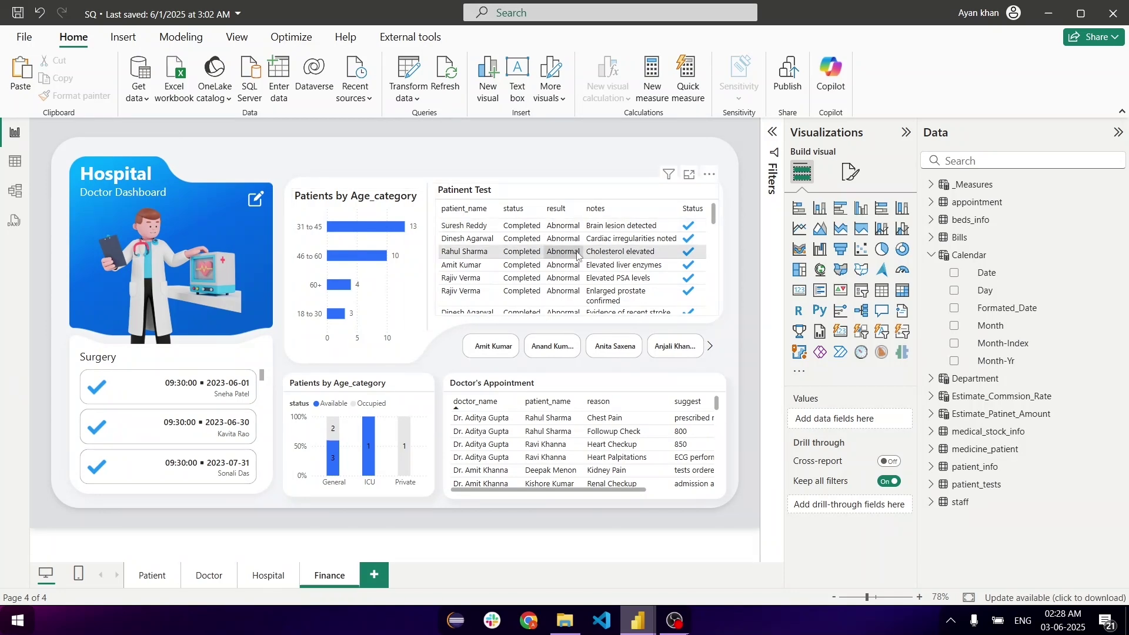
# Replace the Finance page's canvas background image with Group 19 (6).png and set its image fit to Fit.
pyautogui.click(847, 173)
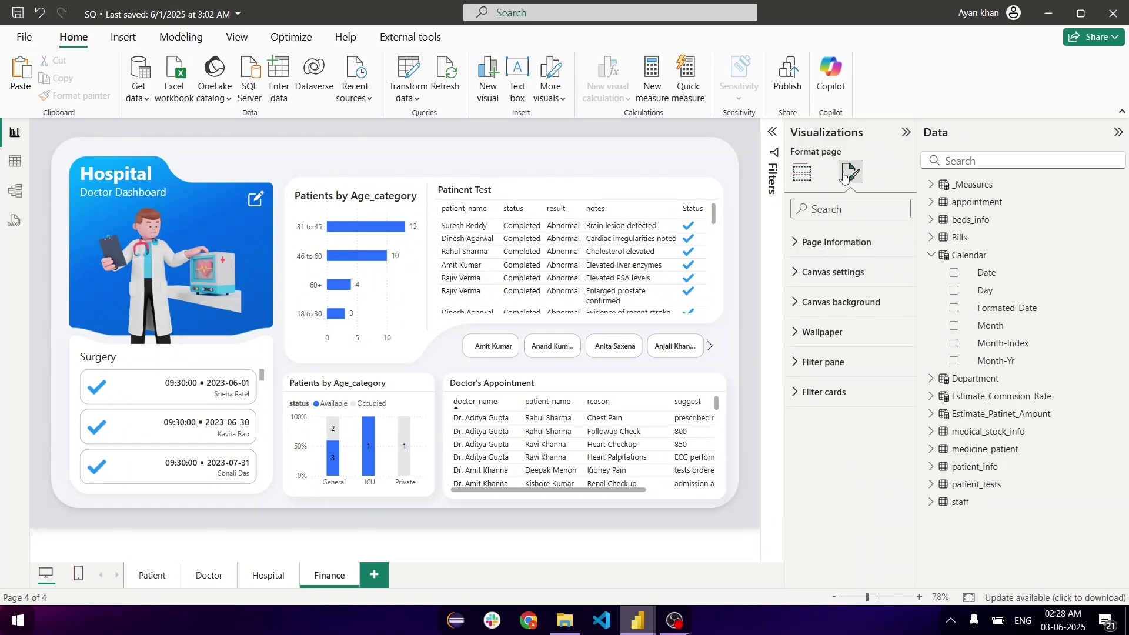
pyautogui.click(844, 303)
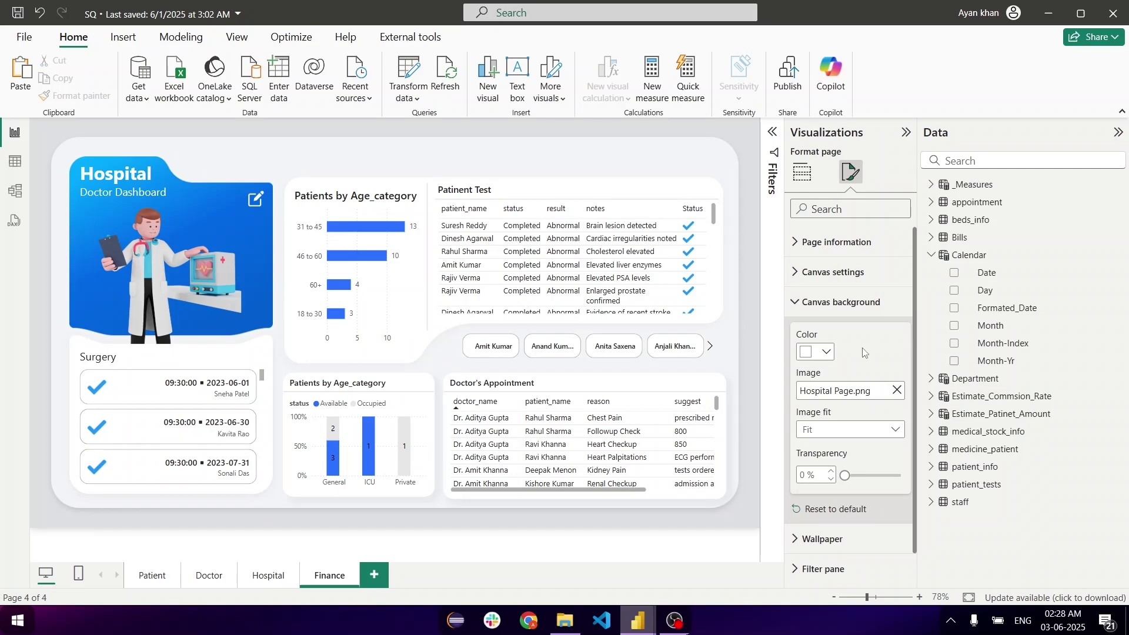
pyautogui.click(898, 391)
pyautogui.click(879, 395)
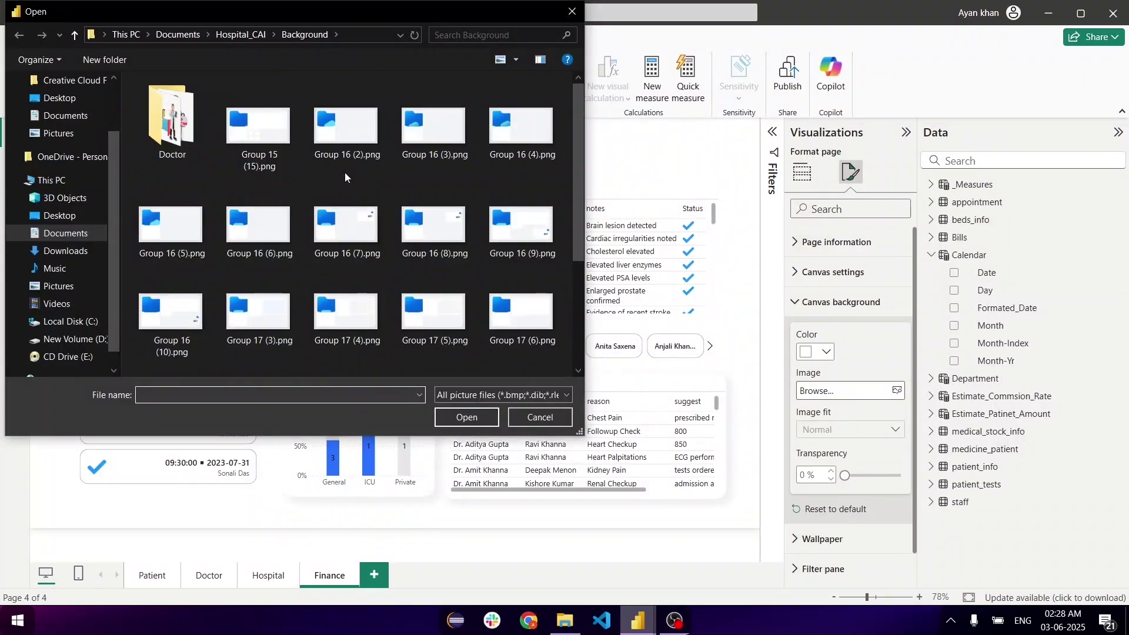
pyautogui.scroll(-5, 346, 177)
pyautogui.doubleClick(170, 326)
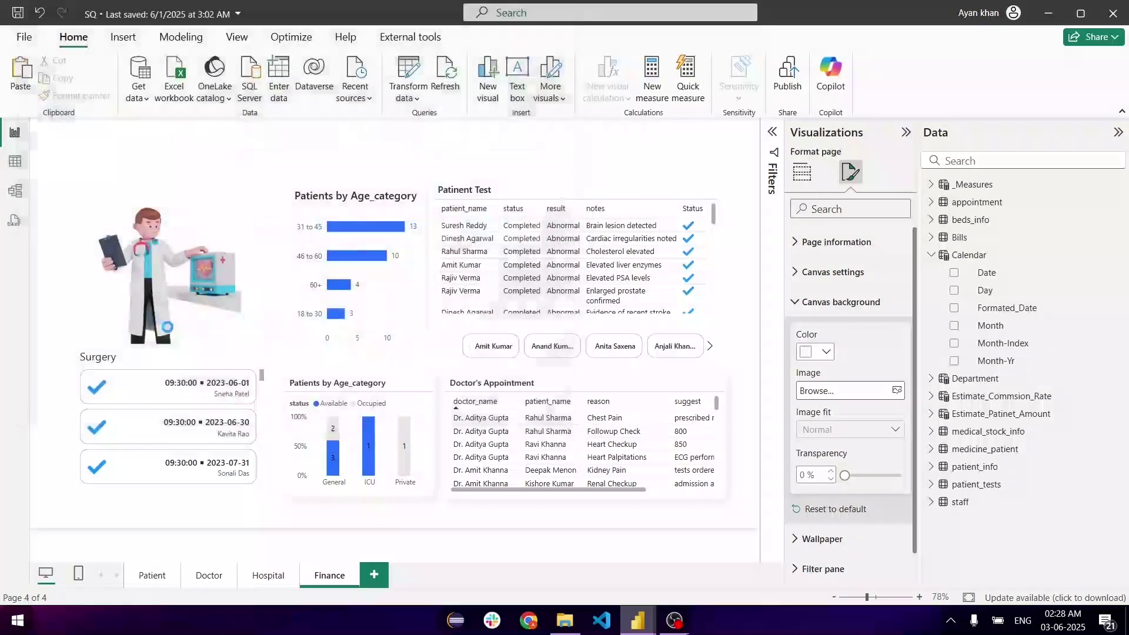
pyautogui.click(520, 418)
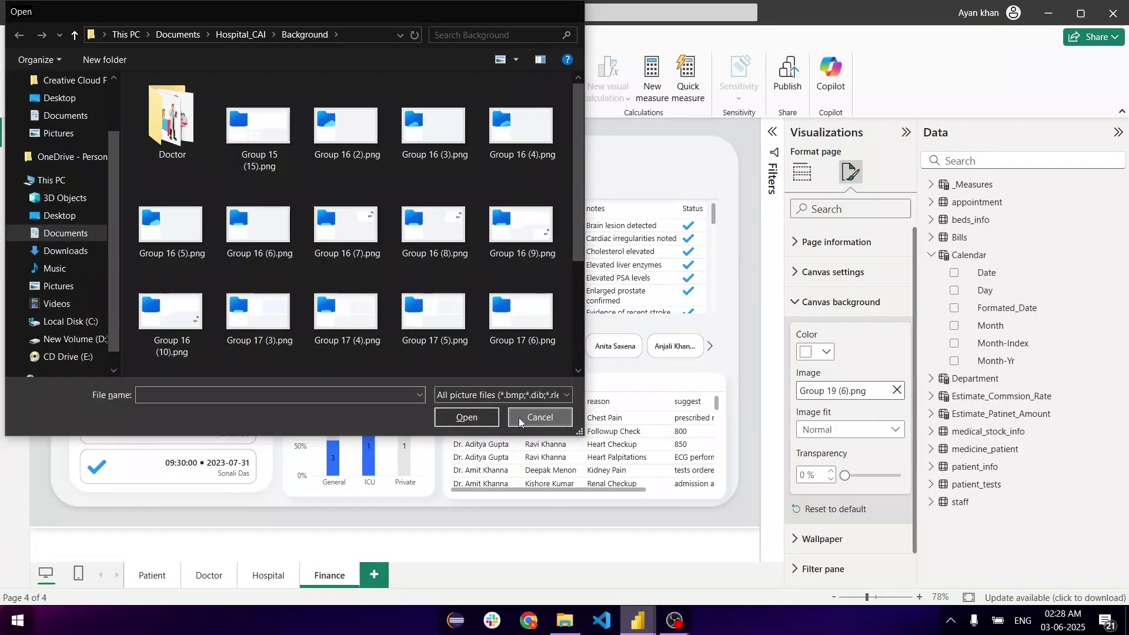
pyautogui.click(835, 428)
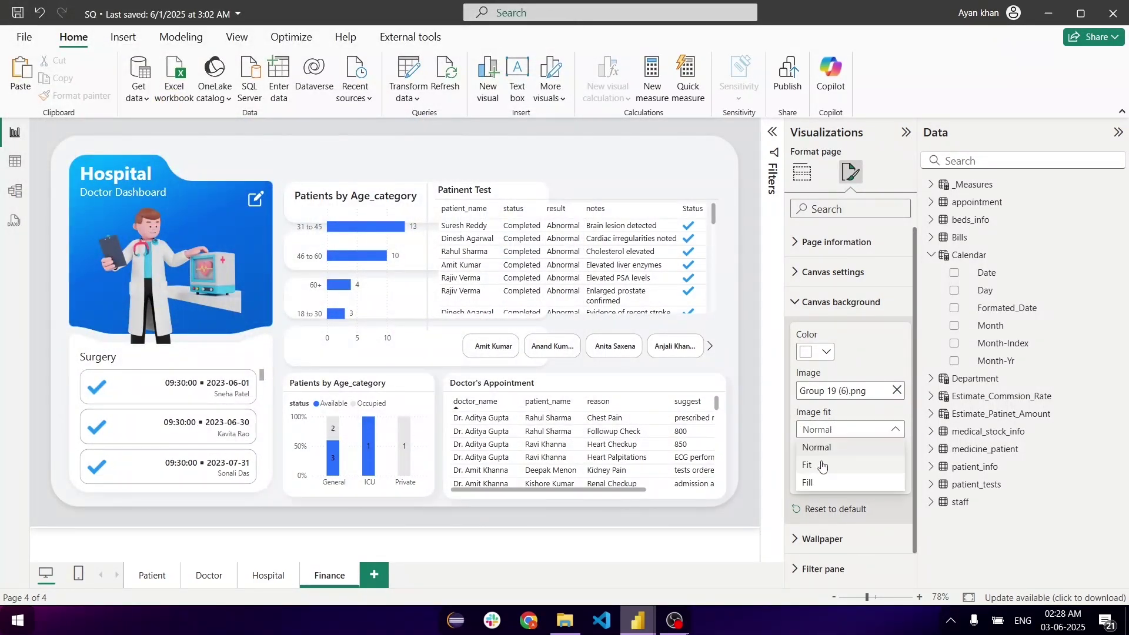
pyautogui.click(822, 466)
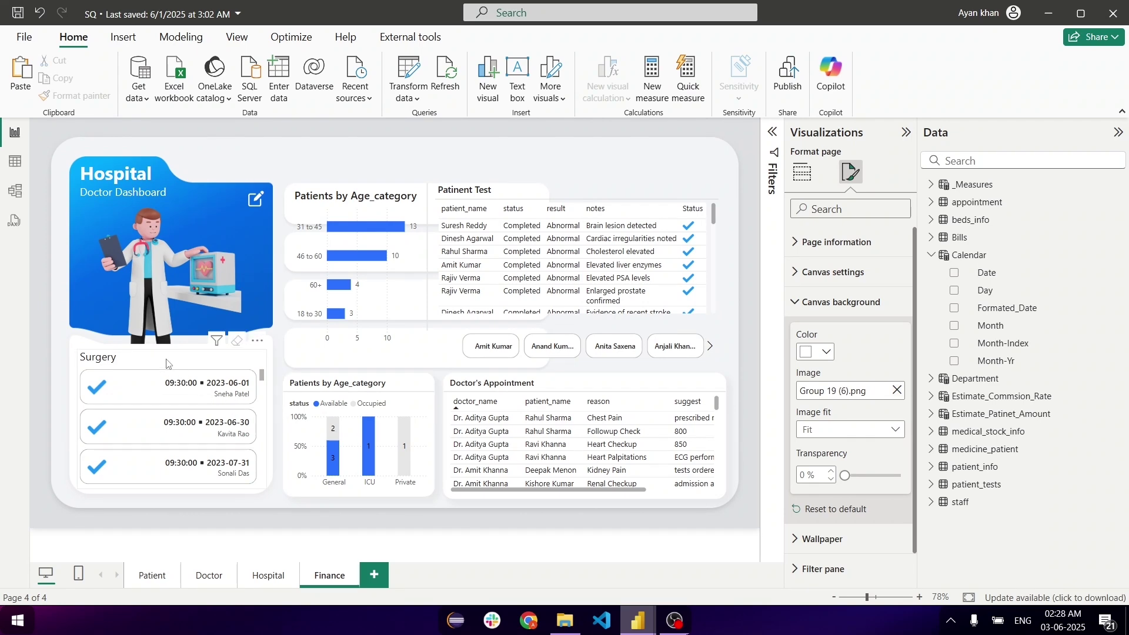
# Delete the Surgery slicer, the patient test table and the Doctor's Appointment table from the Finance page.
pyautogui.click(114, 362)
pyautogui.press('Delete')
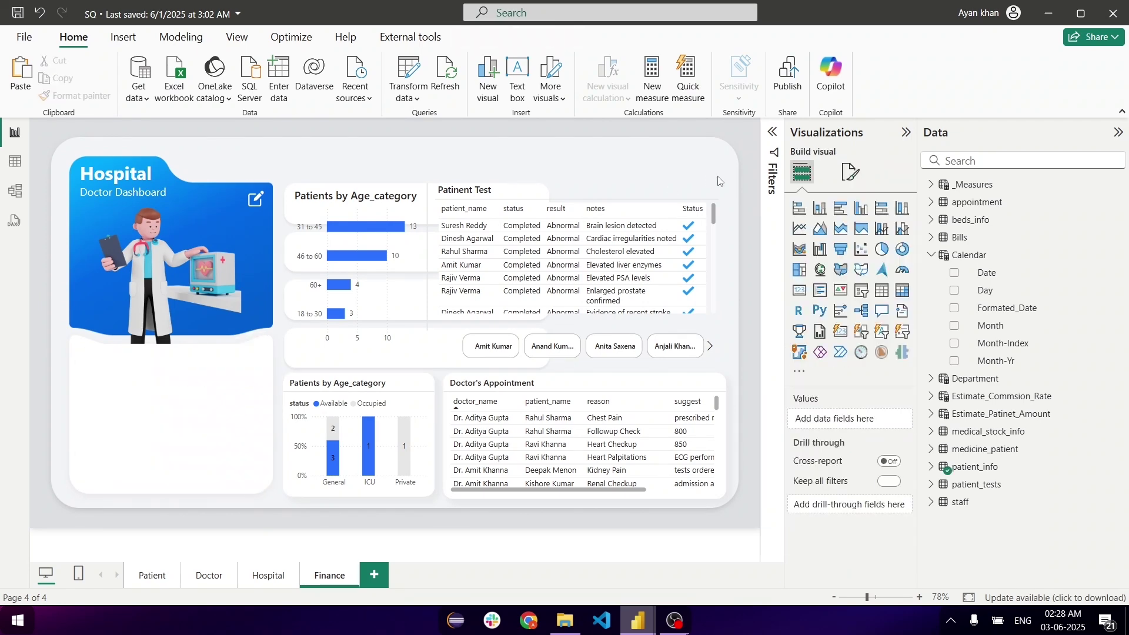
pyautogui.moveTo(722, 177); pyautogui.dragTo(456, 329)
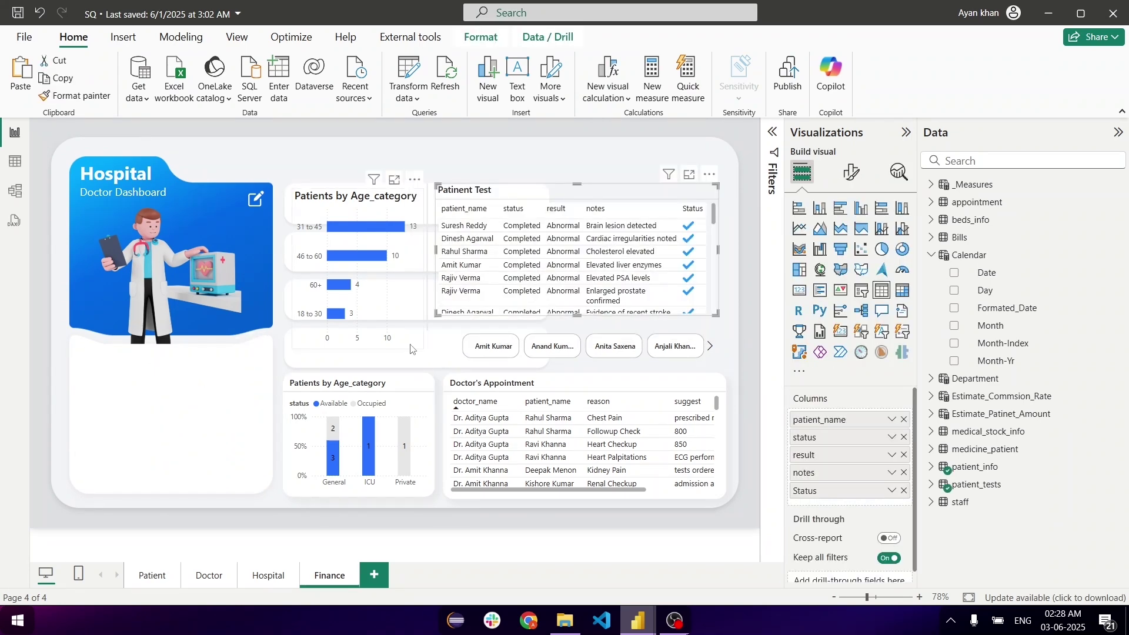
pyautogui.press('Delete')
pyautogui.click(685, 390)
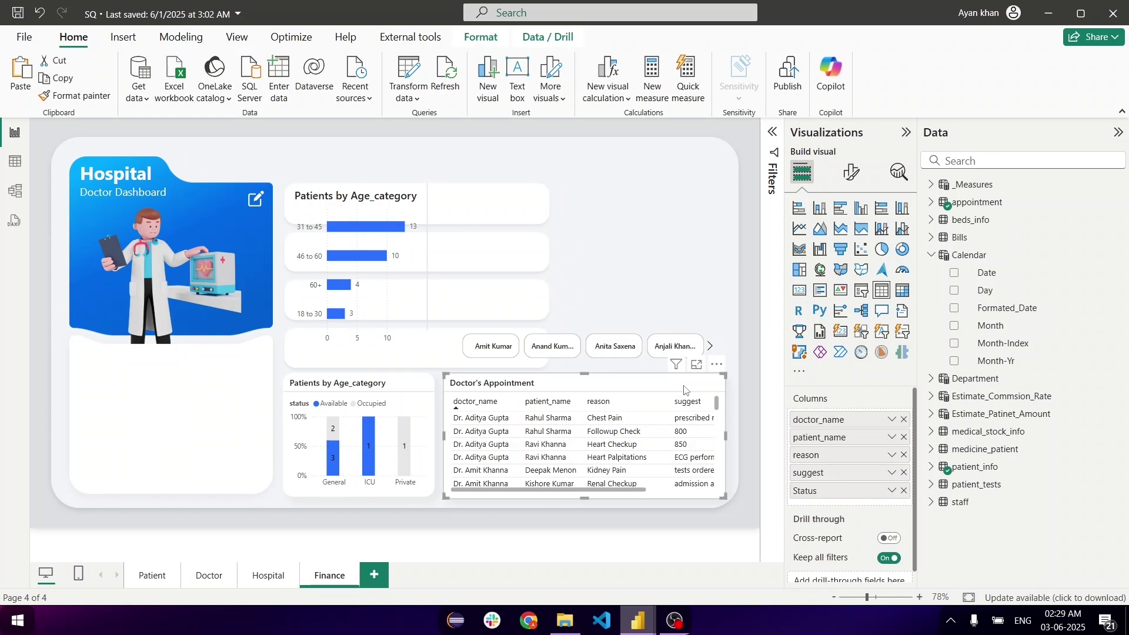
pyautogui.press('Delete')
# Delete the horizontal Patients by Age_category bar chart and the vertical divider line beside it.
pyautogui.click(367, 204)
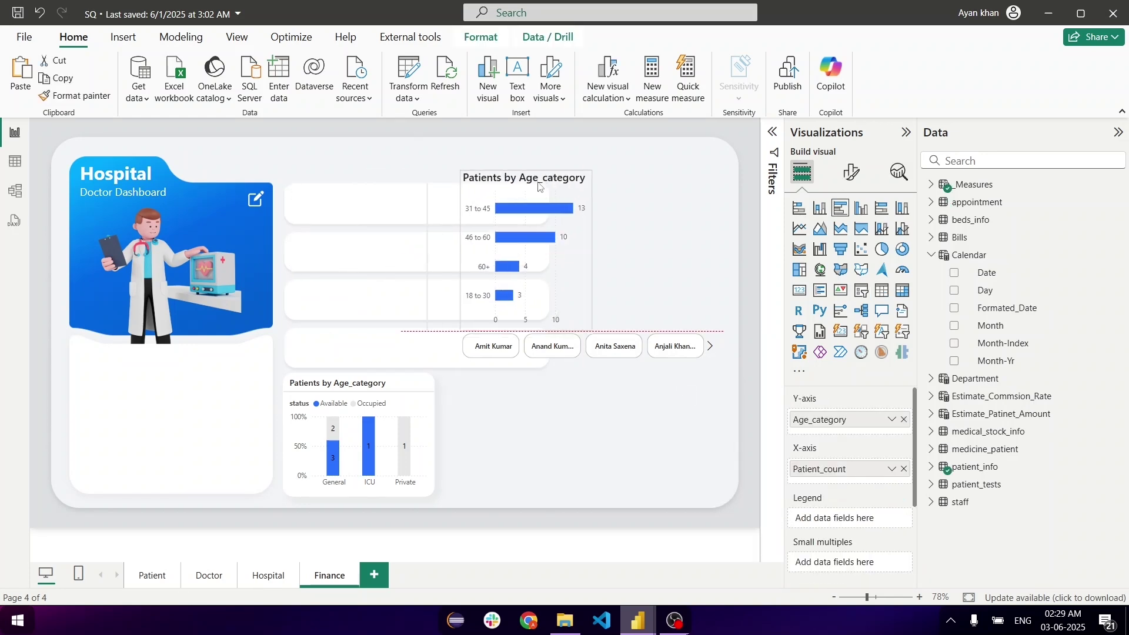
pyautogui.press('Delete')
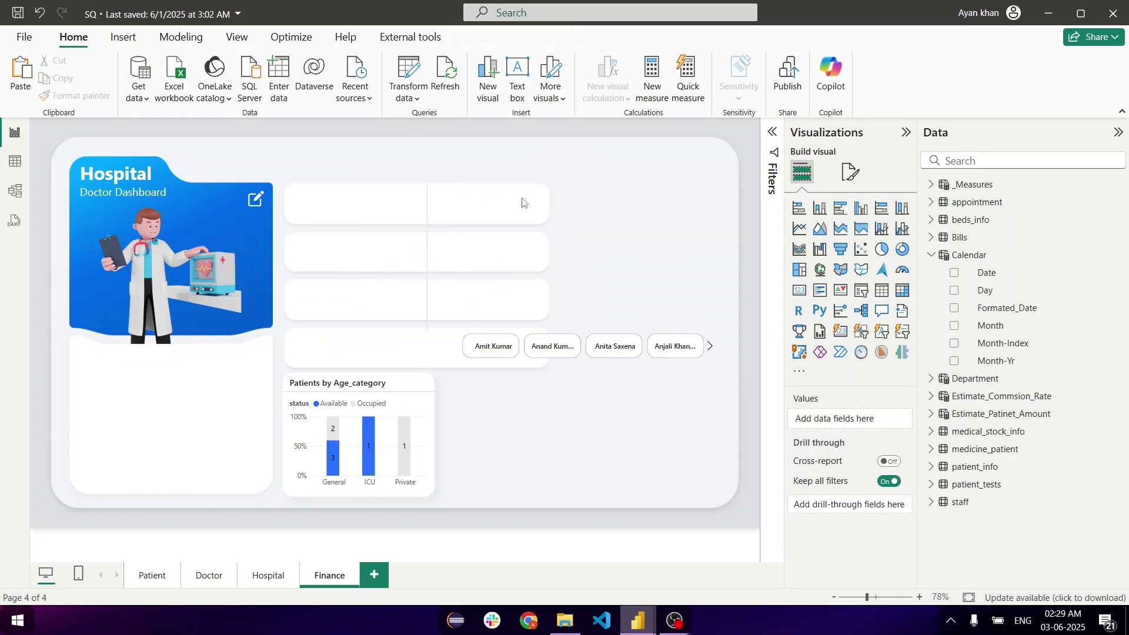
pyautogui.click(413, 386)
pyautogui.moveTo(483, 171); pyautogui.dragTo(374, 334)
pyautogui.press('Delete')
# Move the name slicer down into the empty area beside the remaining bed status column chart.
pyautogui.click(610, 344)
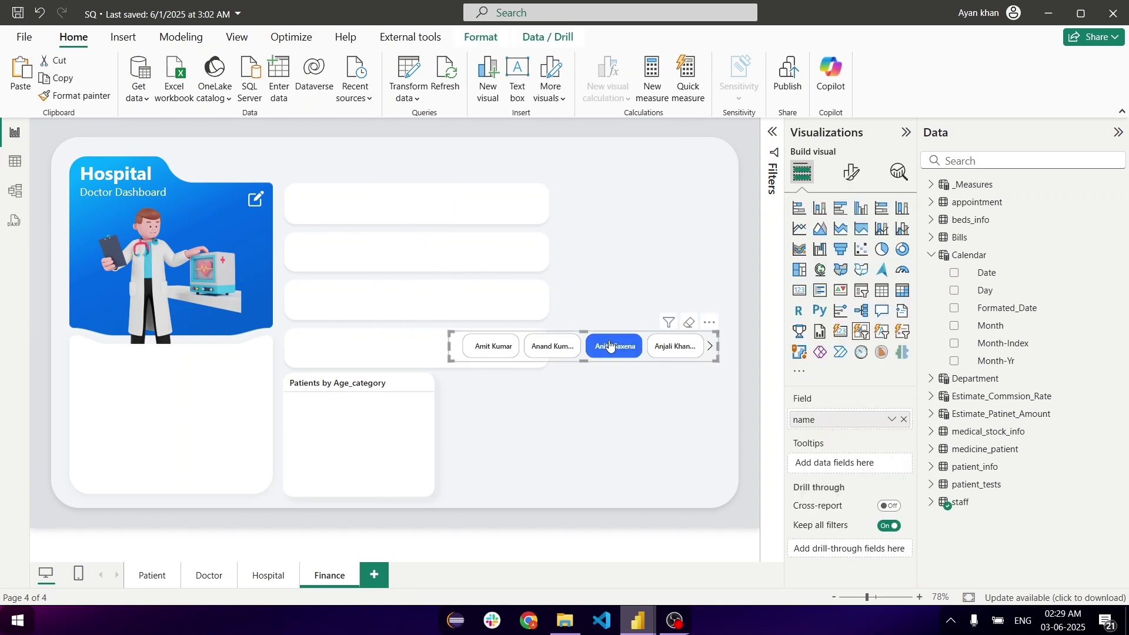
pyautogui.moveTo(610, 344); pyautogui.dragTo(608, 401)
pyautogui.click(608, 401)
pyautogui.click(382, 273)
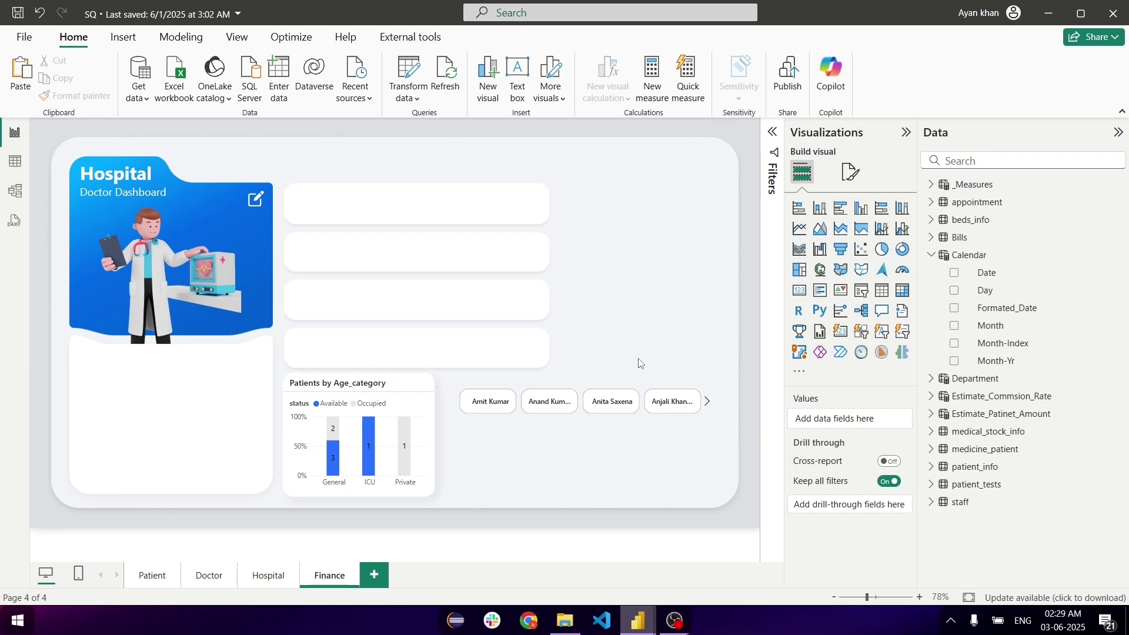
# Replace the doctor picture on the blue header card with the image 8507170.png from the Doctor folder.
pyautogui.click(191, 275)
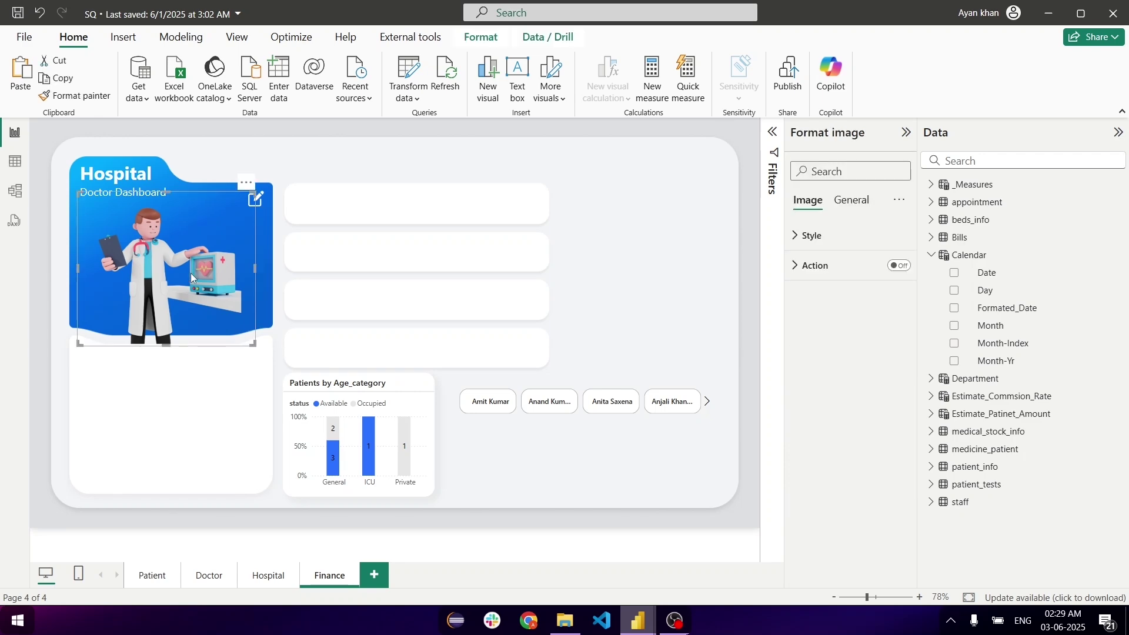
pyautogui.press('Delete')
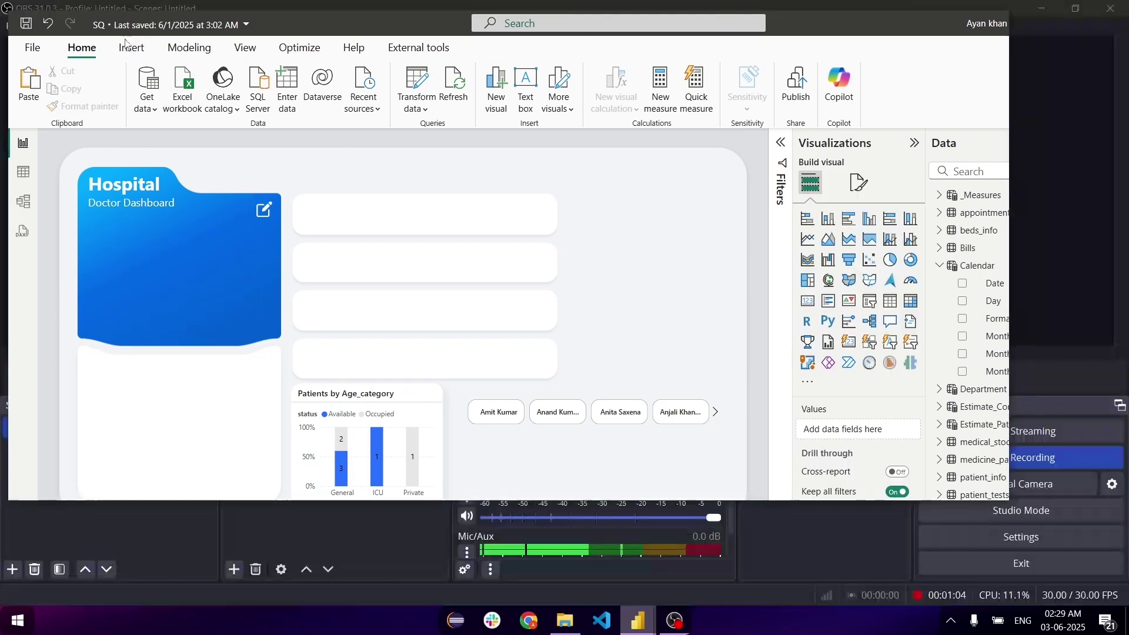
pyautogui.click(123, 37)
pyautogui.click(547, 88)
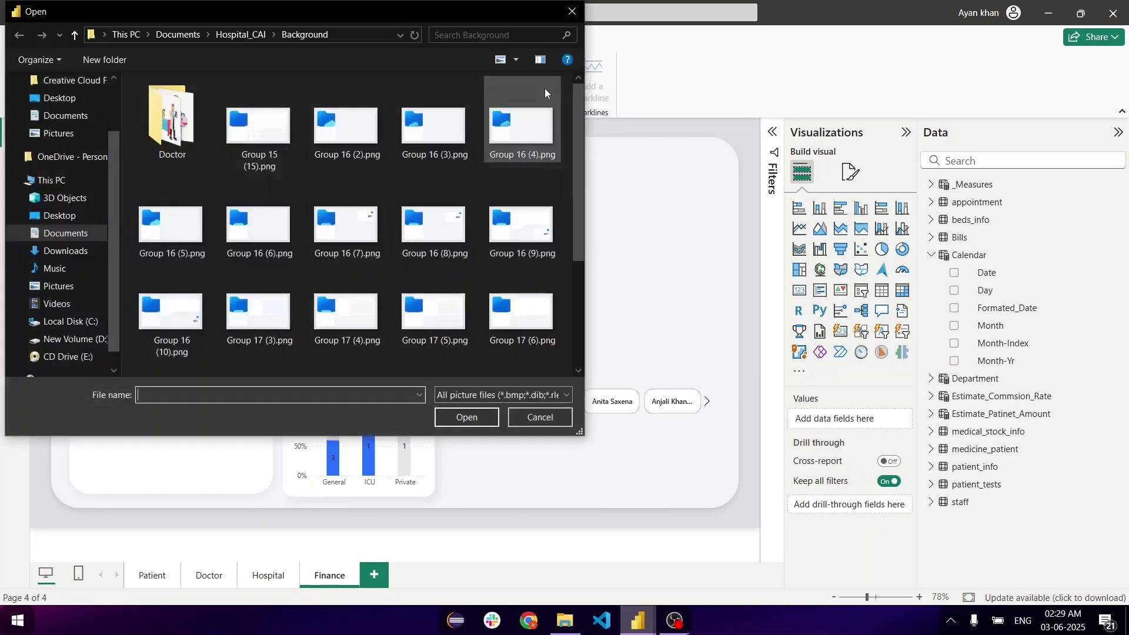
pyautogui.doubleClick(186, 120)
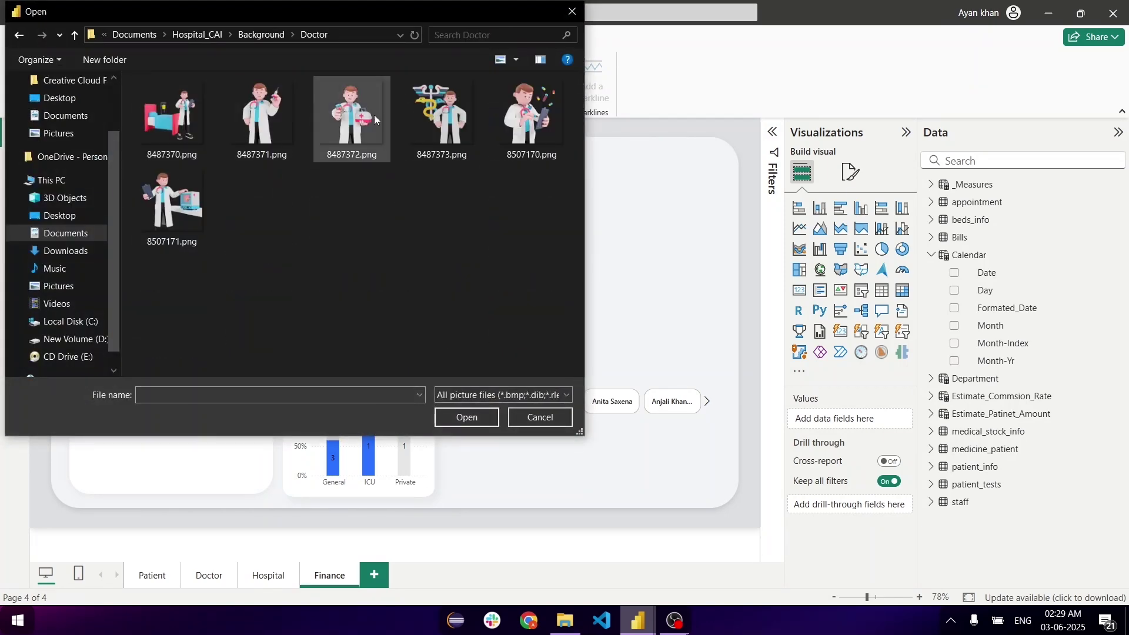
pyautogui.doubleClick(524, 121)
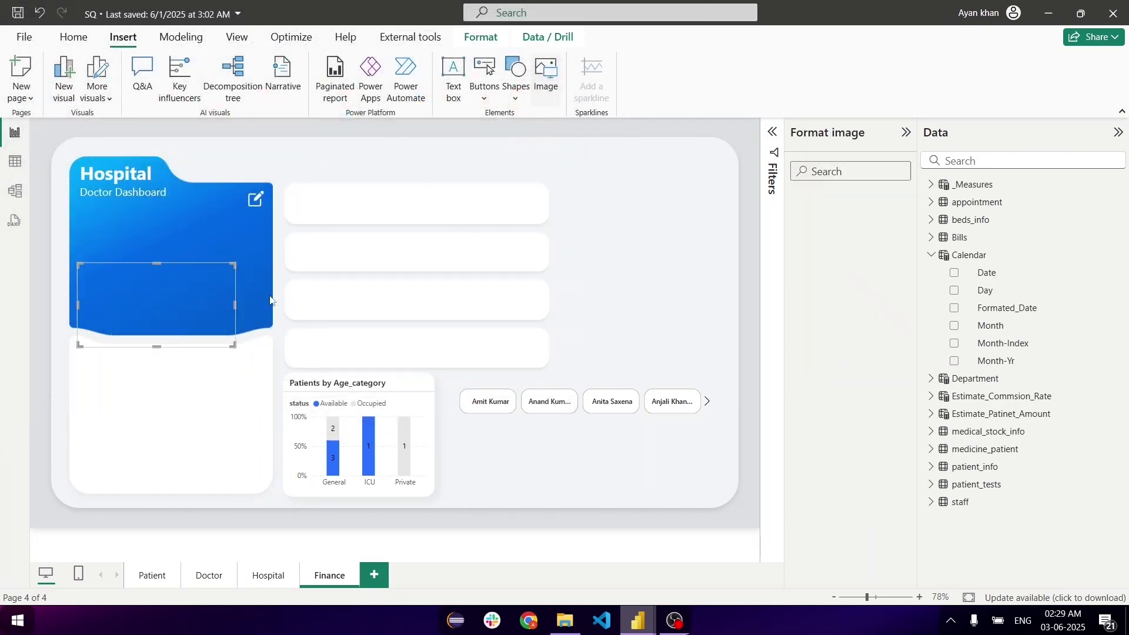
# Position the new doctor picture on the blue card and enlarge it to reach just below the Doctor Dashboard subtitle.
pyautogui.moveTo(170, 308); pyautogui.dragTo(185, 307)
pyautogui.moveTo(165, 259); pyautogui.dragTo(172, 203)
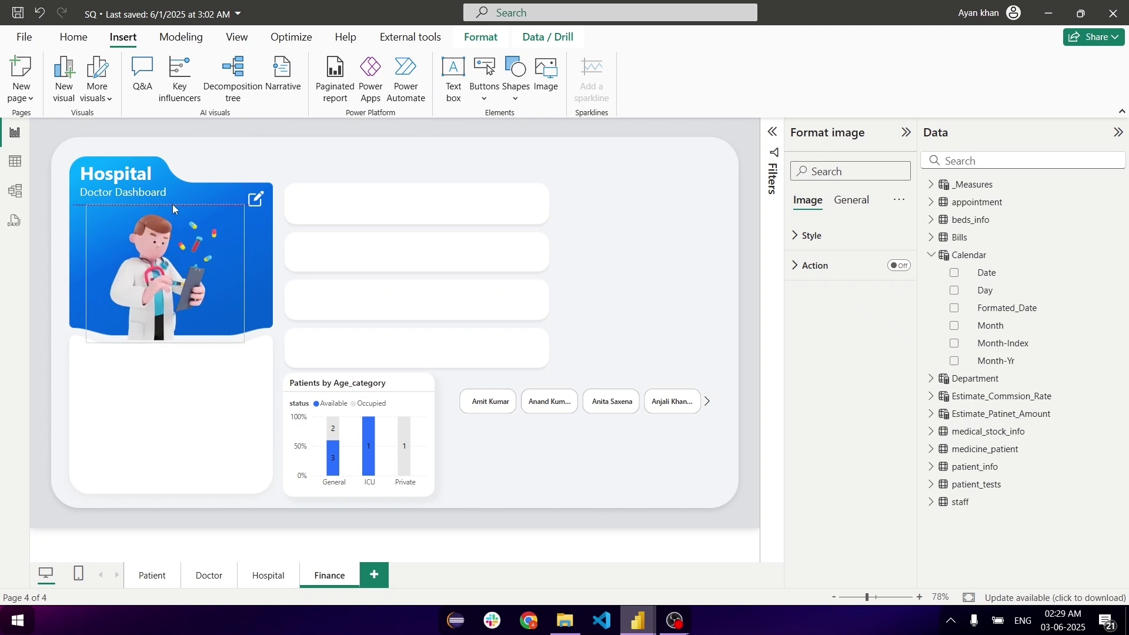
pyautogui.click(180, 380)
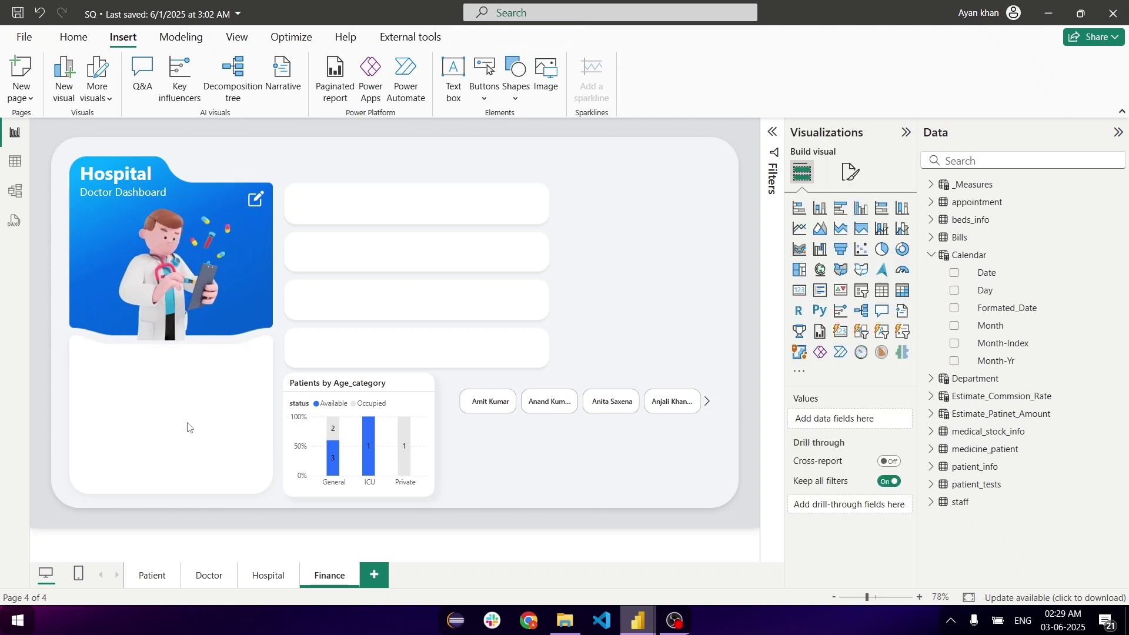
# Place a copy of the name slicer below the doctor picture, narrow it to the white panel, and switch its field to Calendar Month.
pyautogui.click(521, 400)
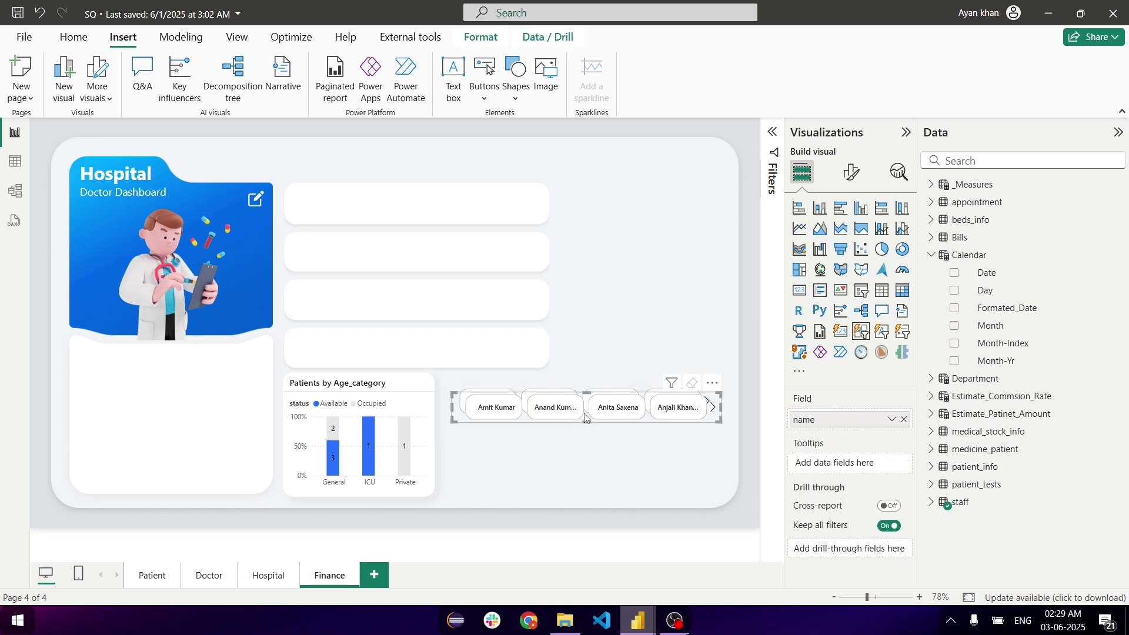
pyautogui.moveTo(521, 400); pyautogui.dragTo(203, 372)
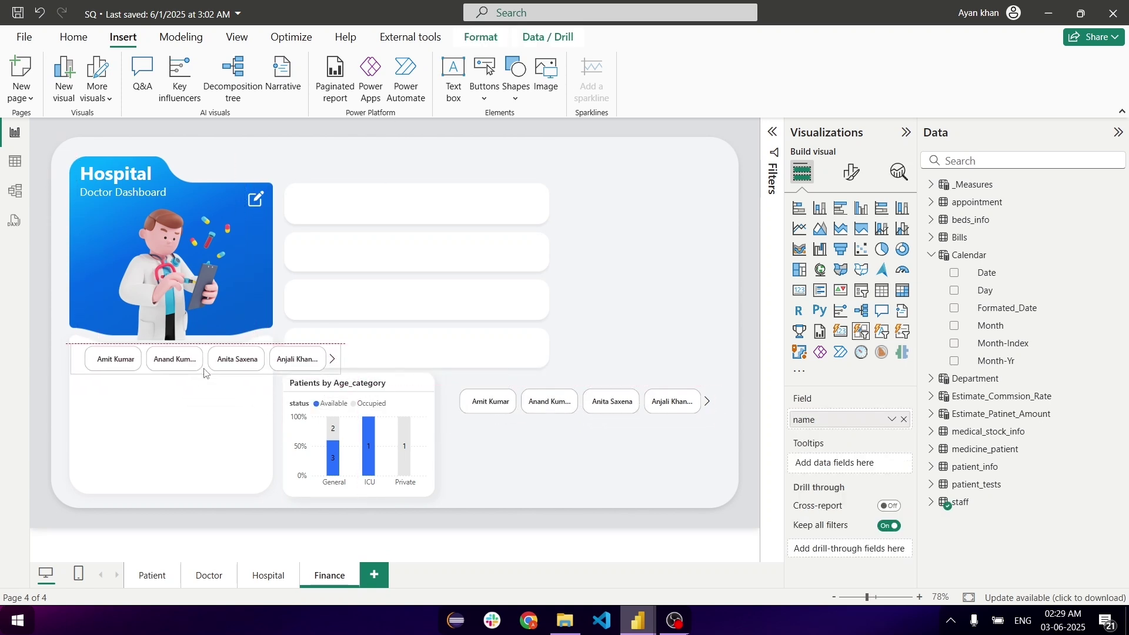
pyautogui.moveTo(332, 372); pyautogui.dragTo(247, 374)
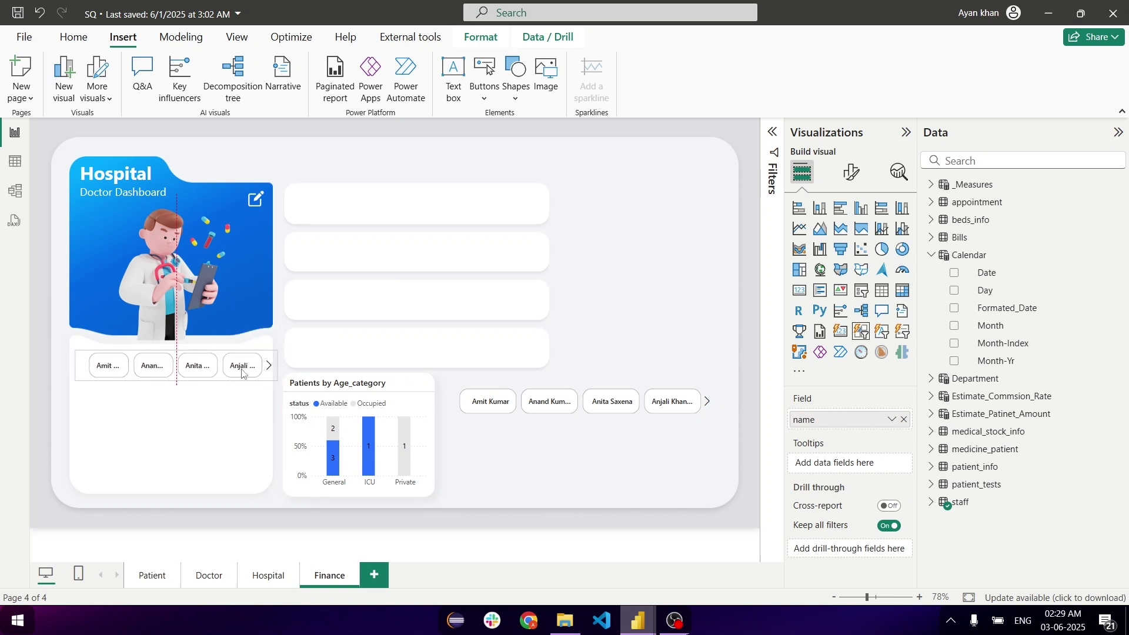
pyautogui.moveTo(1024, 330); pyautogui.dragTo(872, 421)
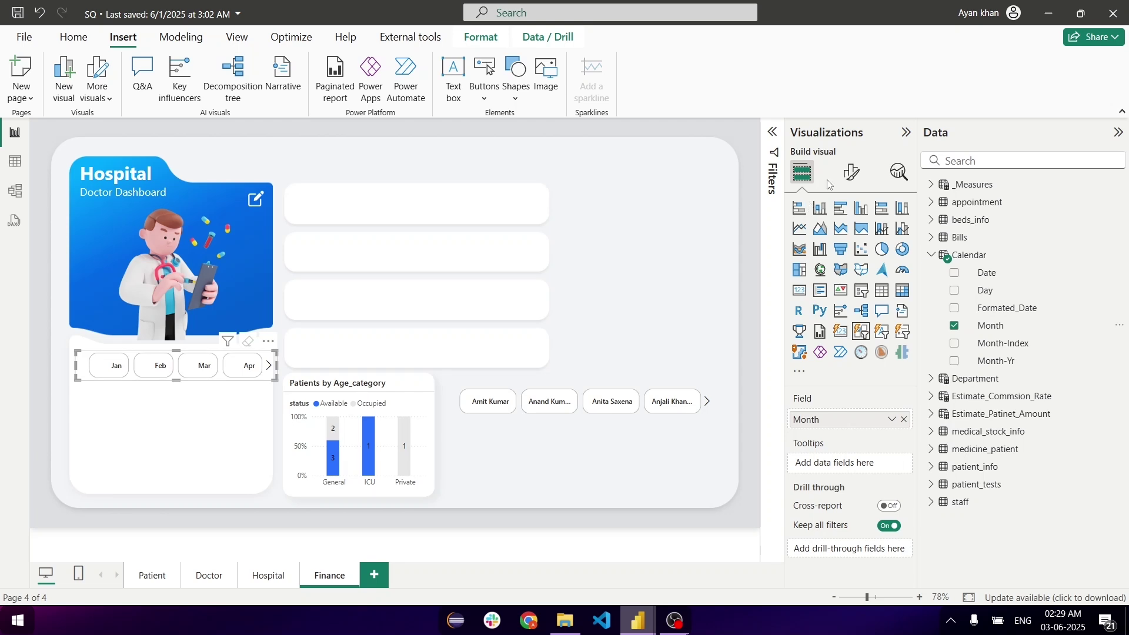
# Center-align the callout values on the month slicer's buttons.
pyautogui.click(852, 172)
pyautogui.click(841, 363)
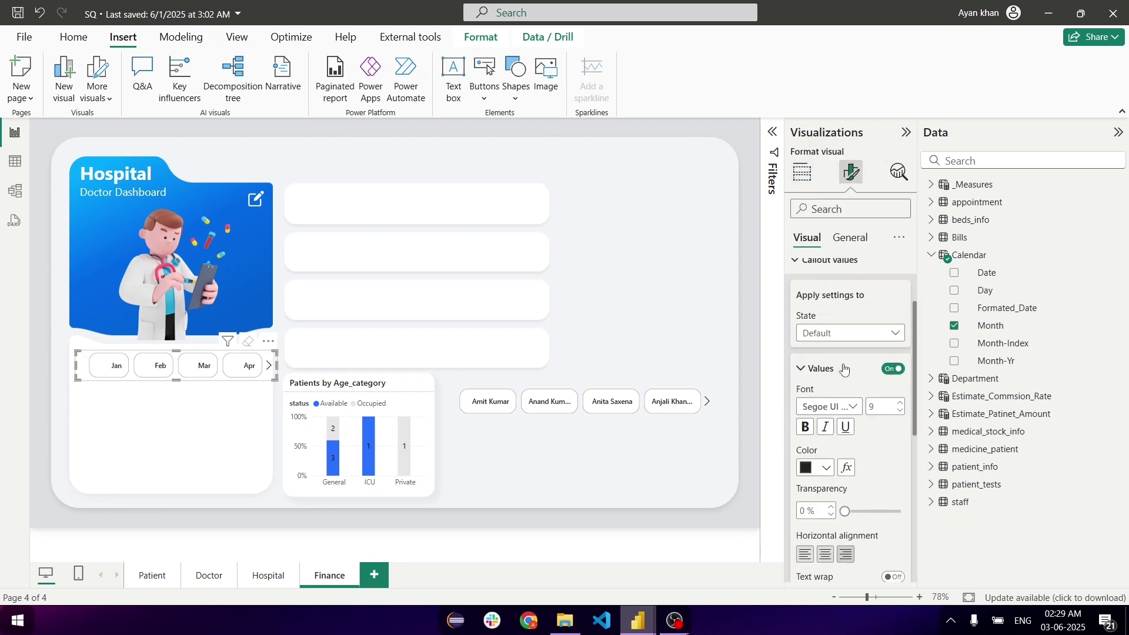
pyautogui.scroll(-3, 835, 423)
pyautogui.click(827, 450)
# Enable the Select all option on the month slicer, and test it by selecting and deselecting all months.
pyautogui.scroll(5, 832, 365)
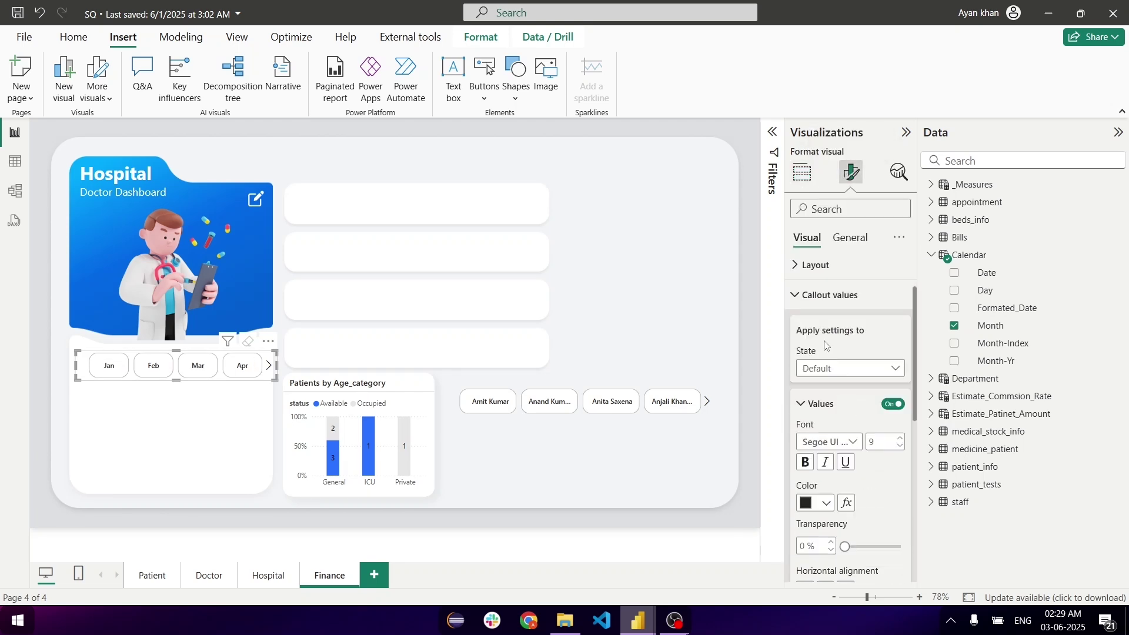
pyautogui.click(835, 274)
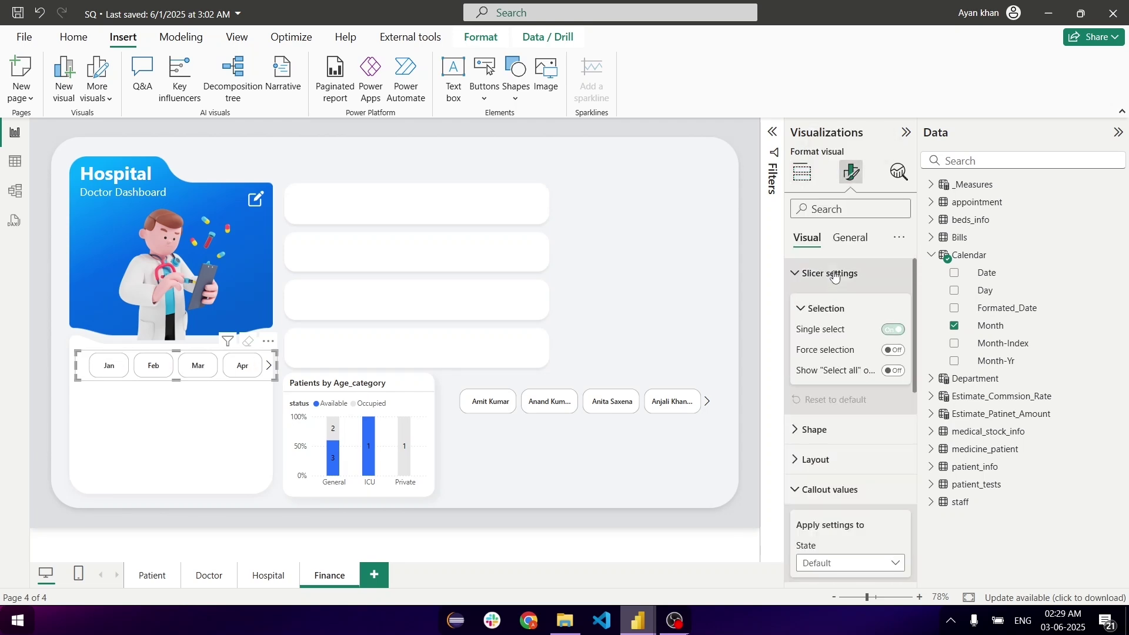
pyautogui.click(894, 371)
pyautogui.click(112, 367)
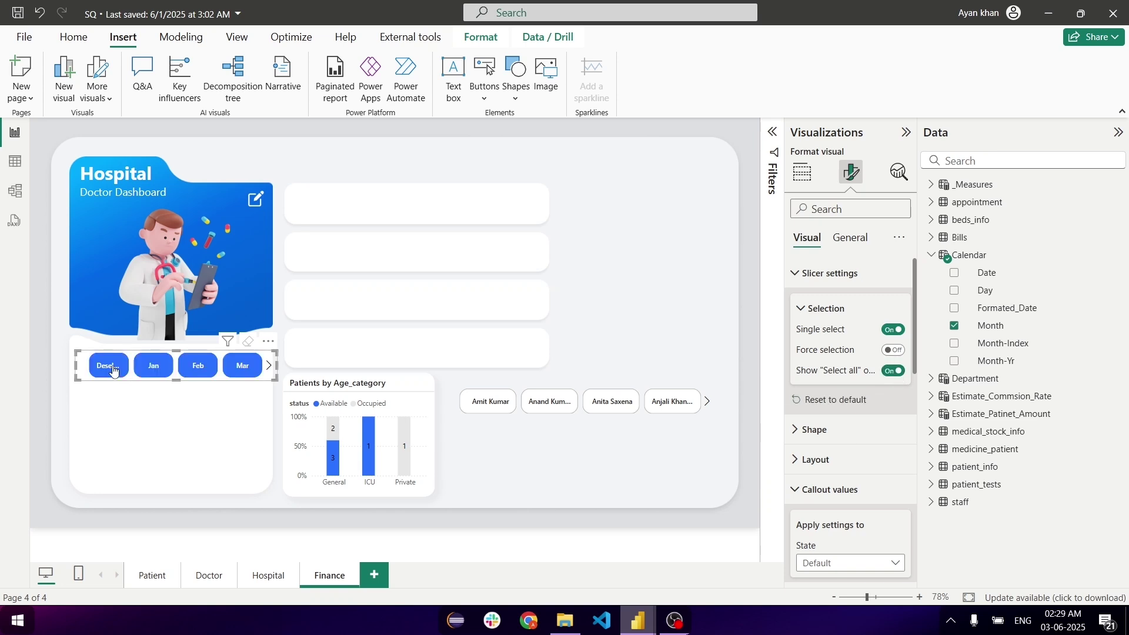
pyautogui.click(114, 371)
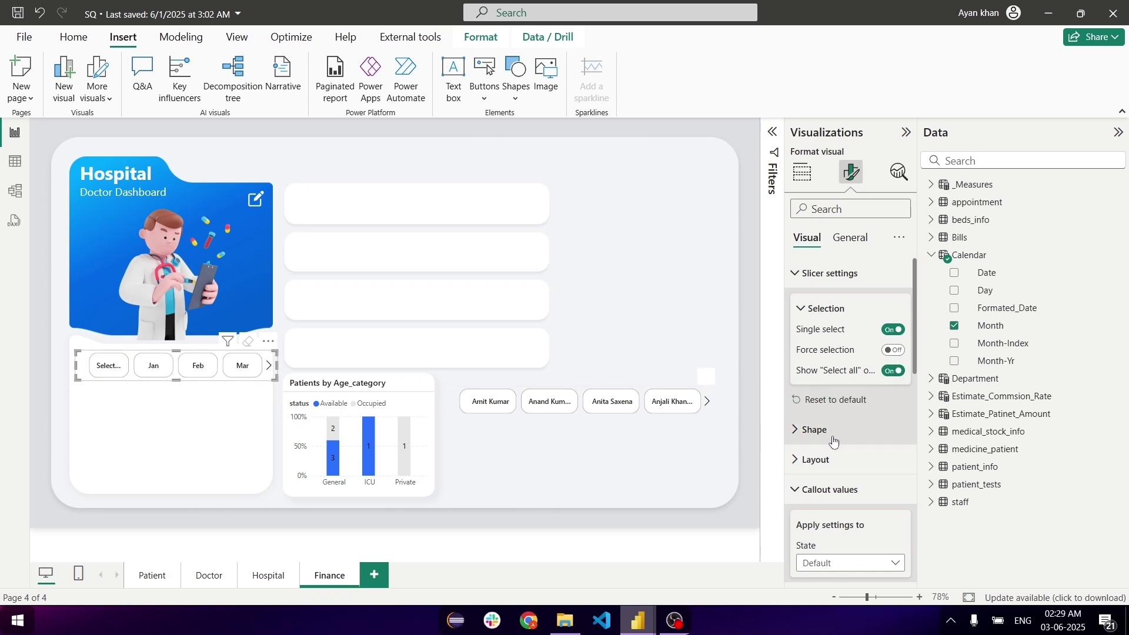
pyautogui.scroll(-3, 842, 429)
pyautogui.scroll(-5, 844, 429)
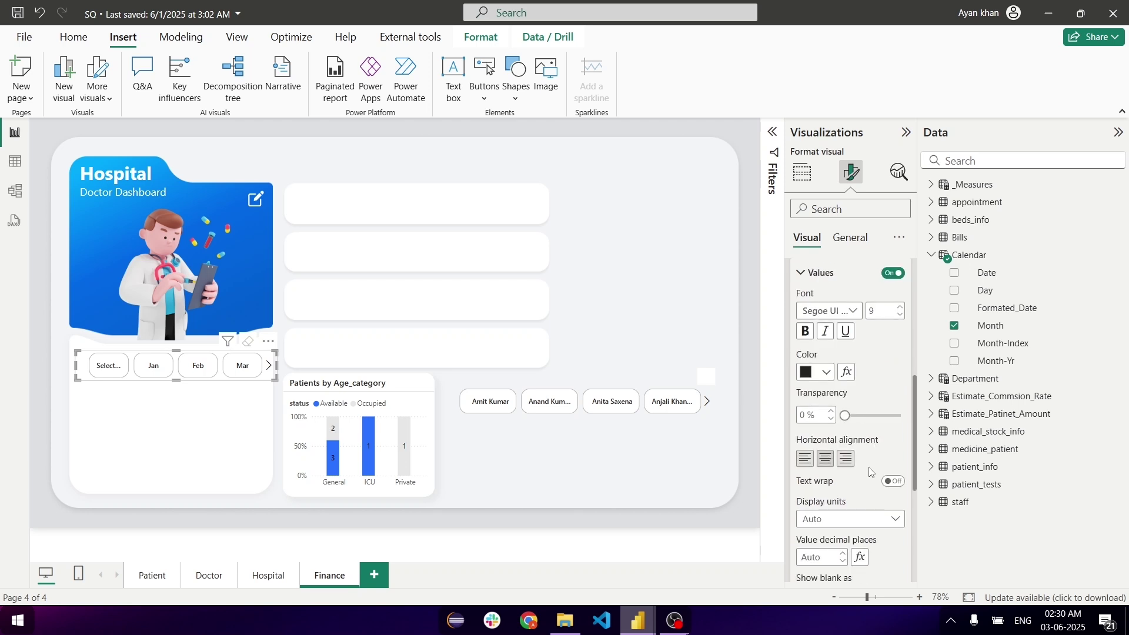
pyautogui.scroll(10, 870, 469)
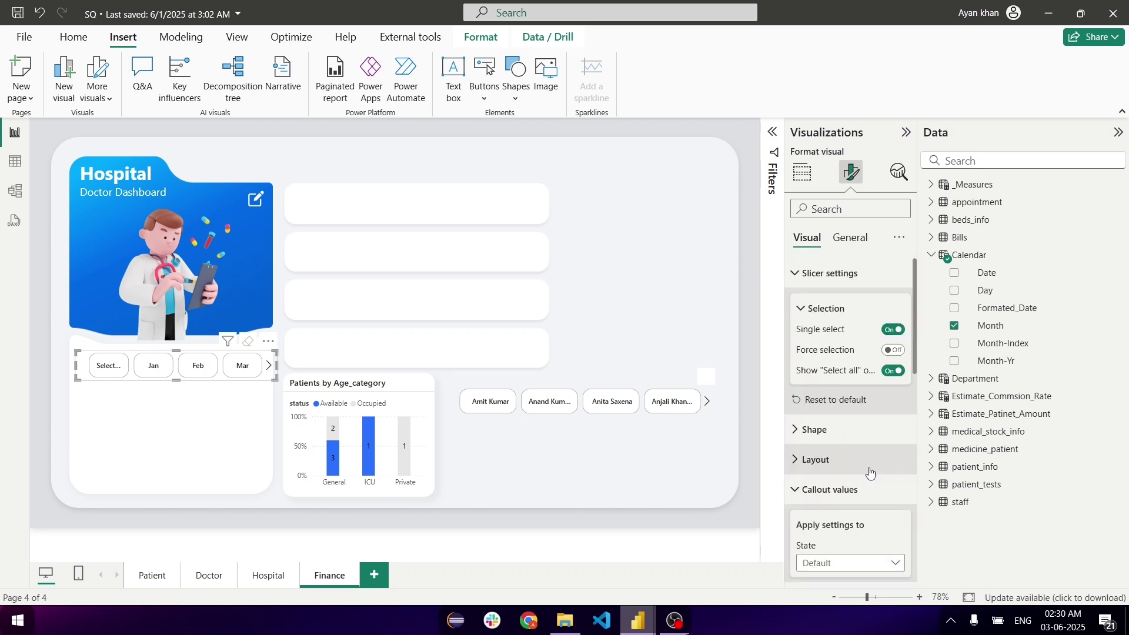
# Set the month slicer's layout to show 3 columns, and test it by browsing the months and selecting Apr.
pyautogui.click(835, 458)
pyautogui.scroll(-1, 835, 457)
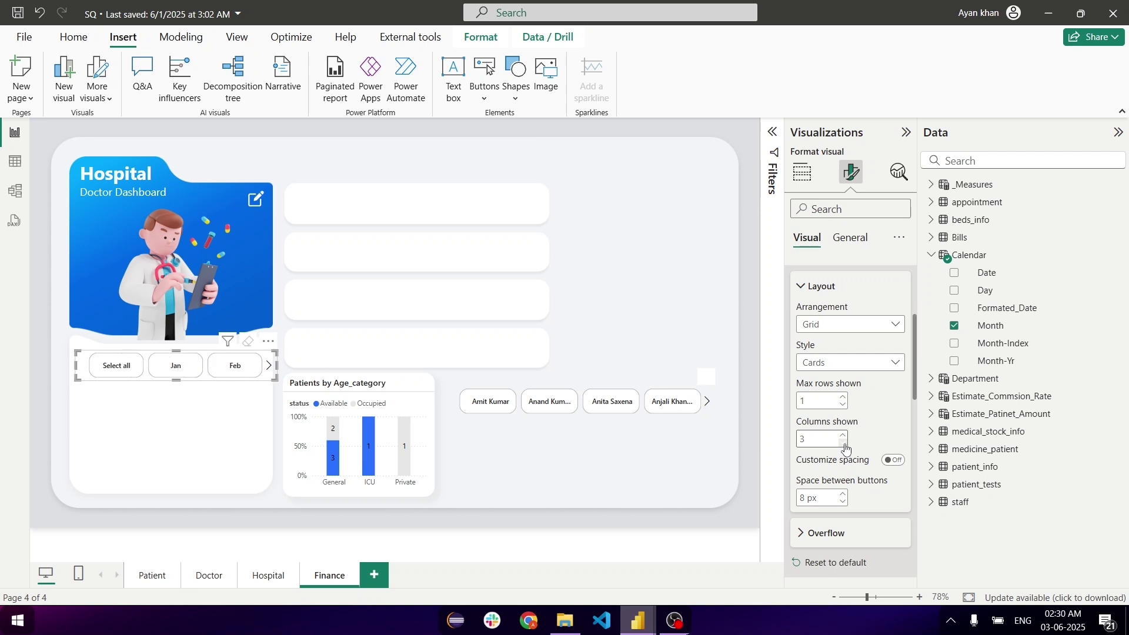
pyautogui.click(268, 365)
pyautogui.moveTo(247, 368); pyautogui.dragTo(243, 368)
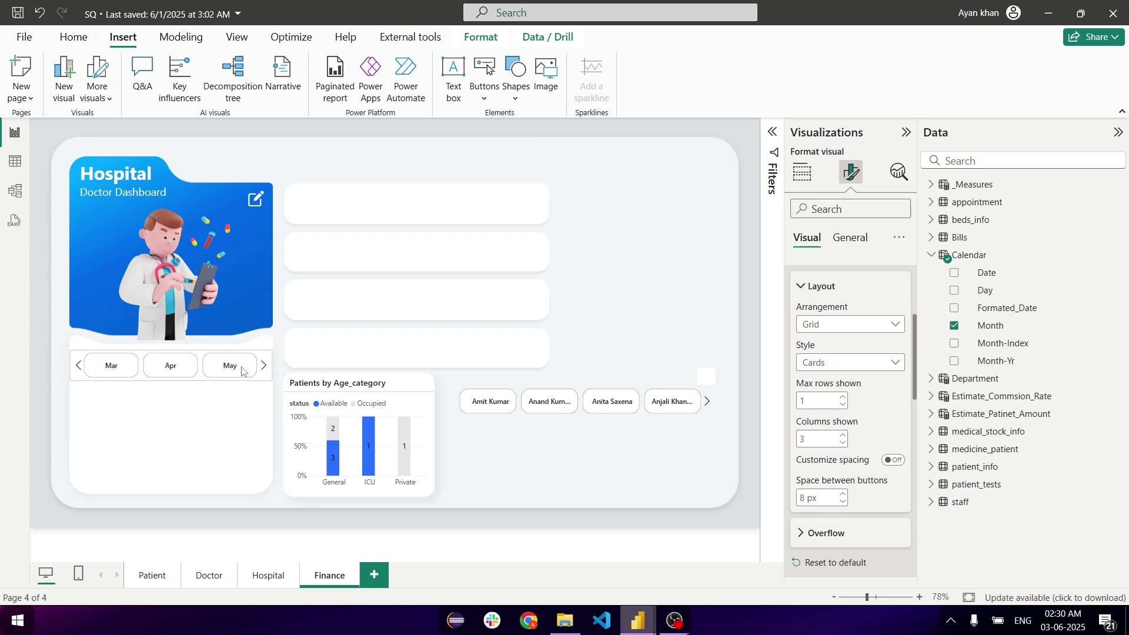
pyautogui.click(225, 416)
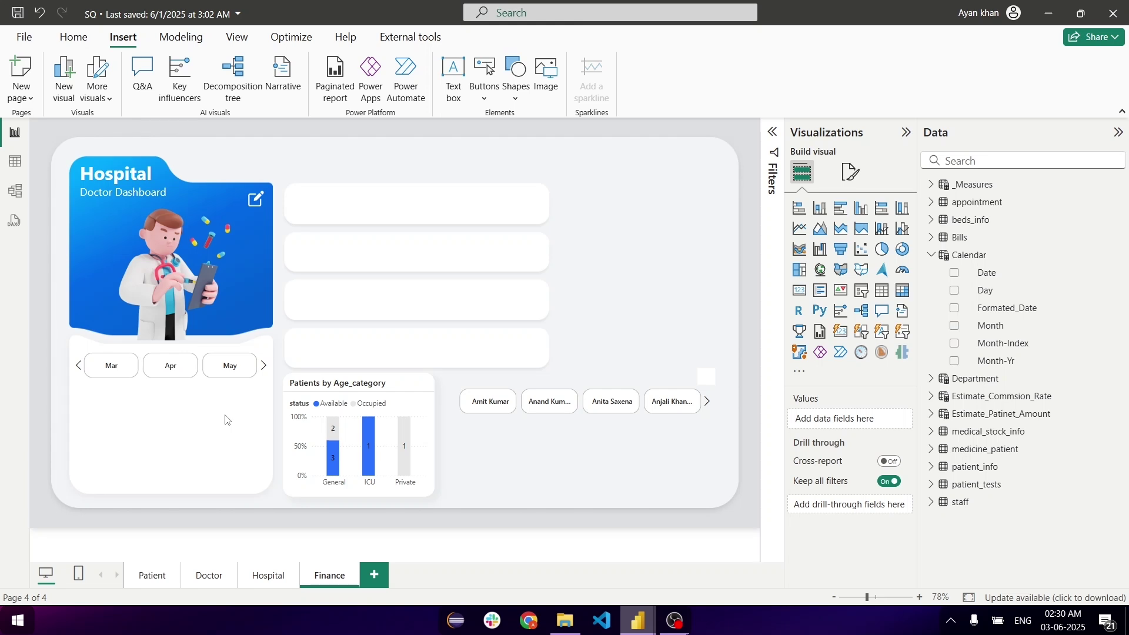
pyautogui.click(166, 363)
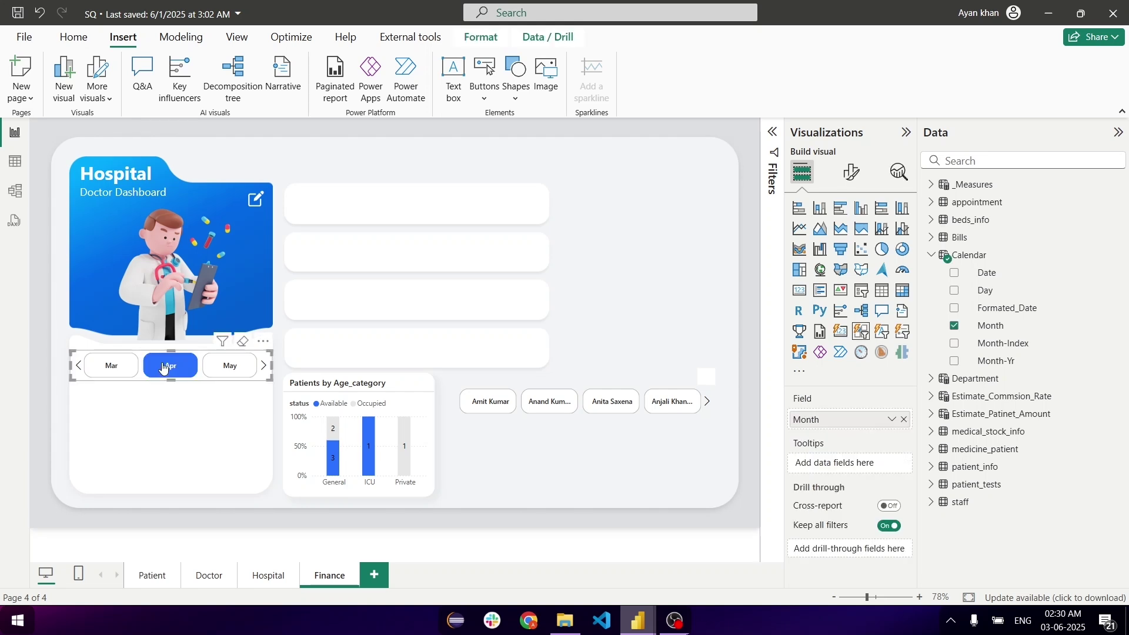
pyautogui.click(203, 442)
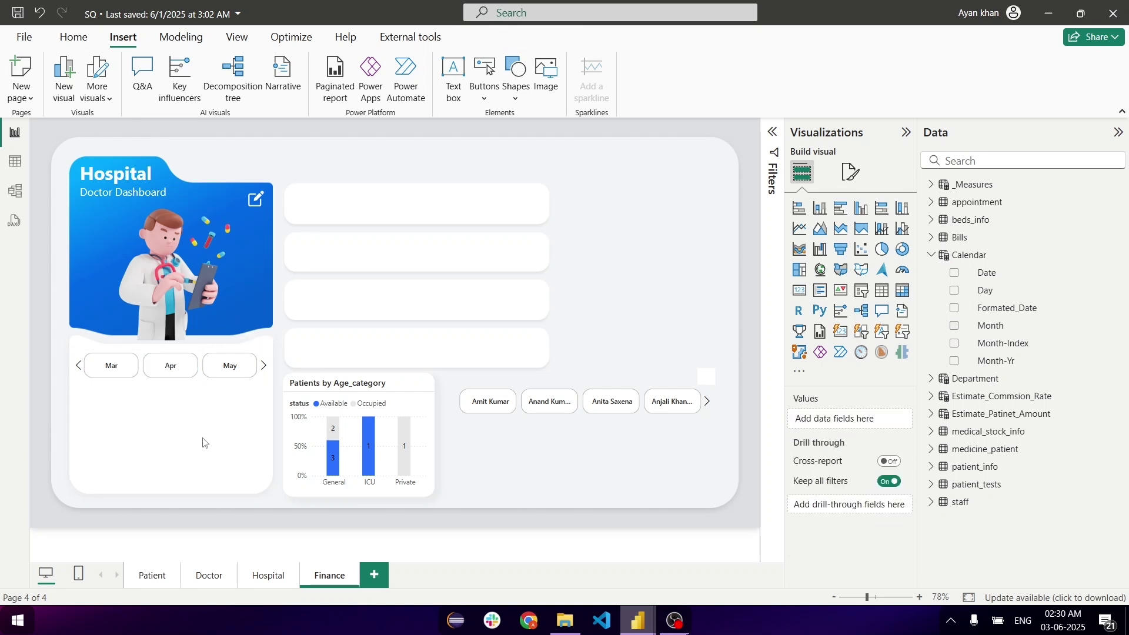
# Create a chart of the Total_Med_Sale_QTY measure, place it below the month slicer, and enlarge it to fill the white panel.
pyautogui.click(930, 185)
pyautogui.scroll(-2, 965, 329)
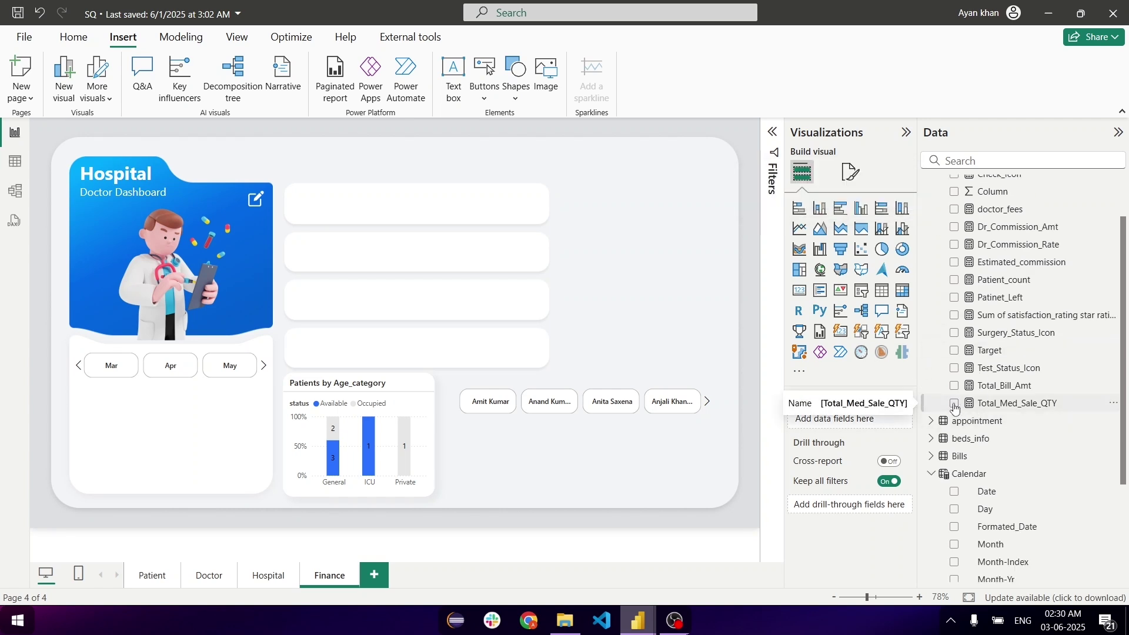
pyautogui.click(955, 404)
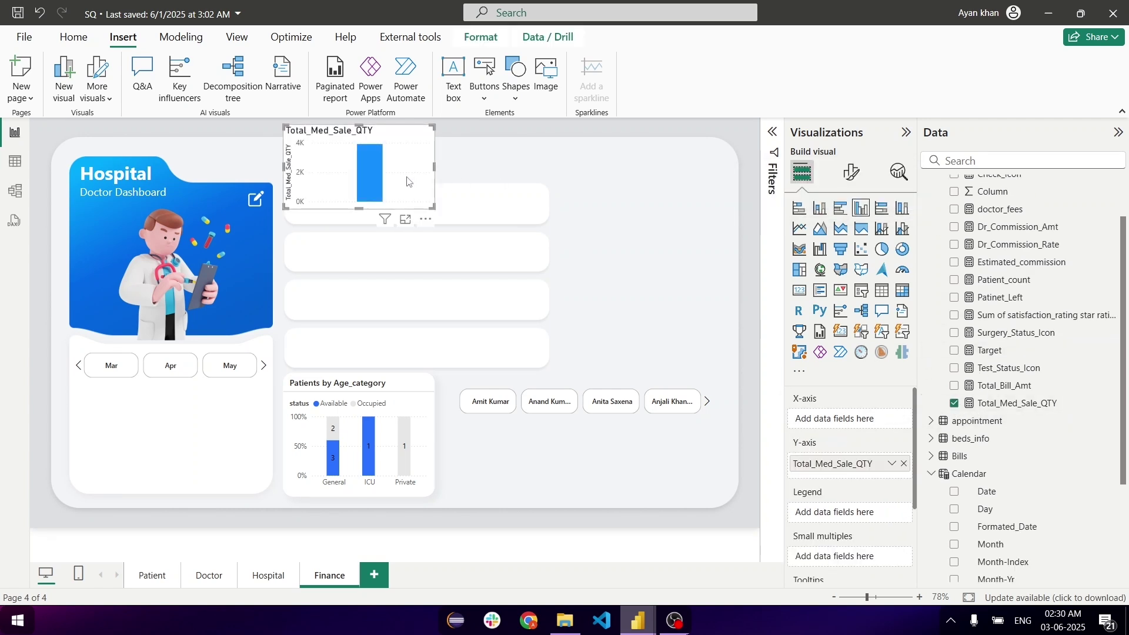
pyautogui.moveTo(408, 181); pyautogui.dragTo(189, 426)
pyautogui.click(801, 229)
pyautogui.moveTo(231, 469); pyautogui.dragTo(255, 486)
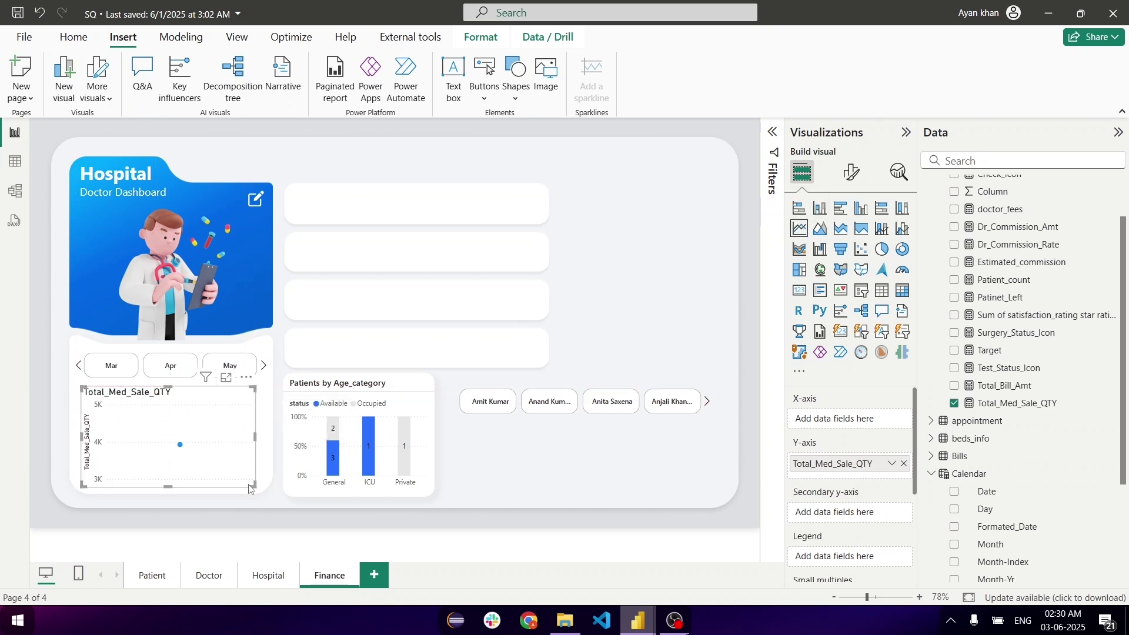
# Make the medicine sales visual a clustered column chart with Calendar Month on the X-axis, and nudge it slightly left.
pyautogui.click(862, 213)
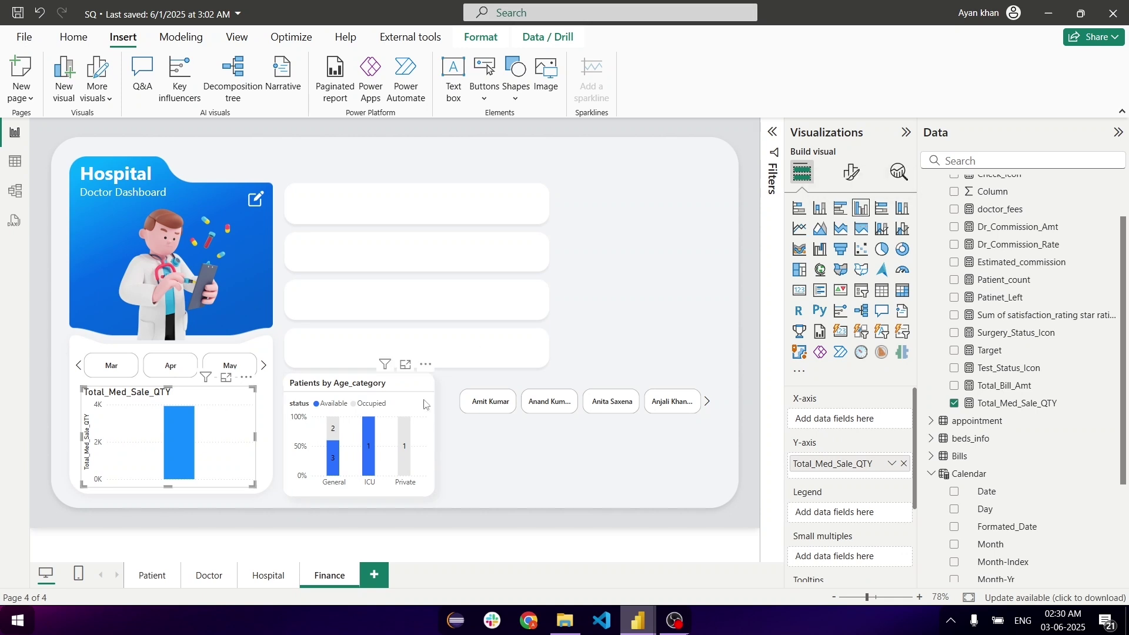
pyautogui.scroll(-3, 996, 416)
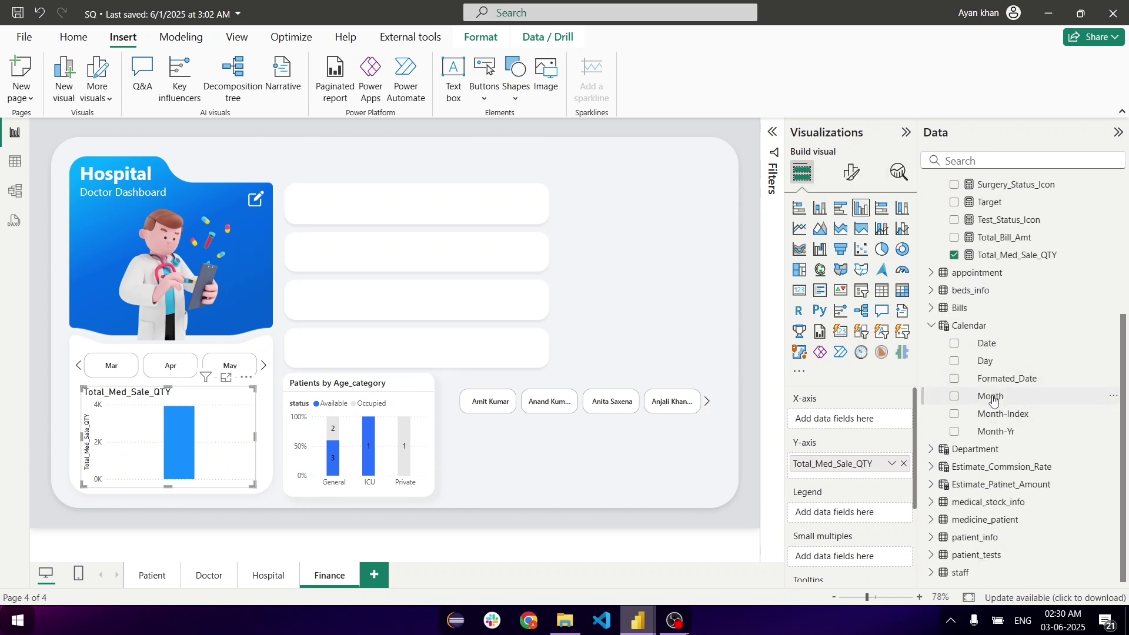
pyautogui.moveTo(991, 397); pyautogui.dragTo(829, 420)
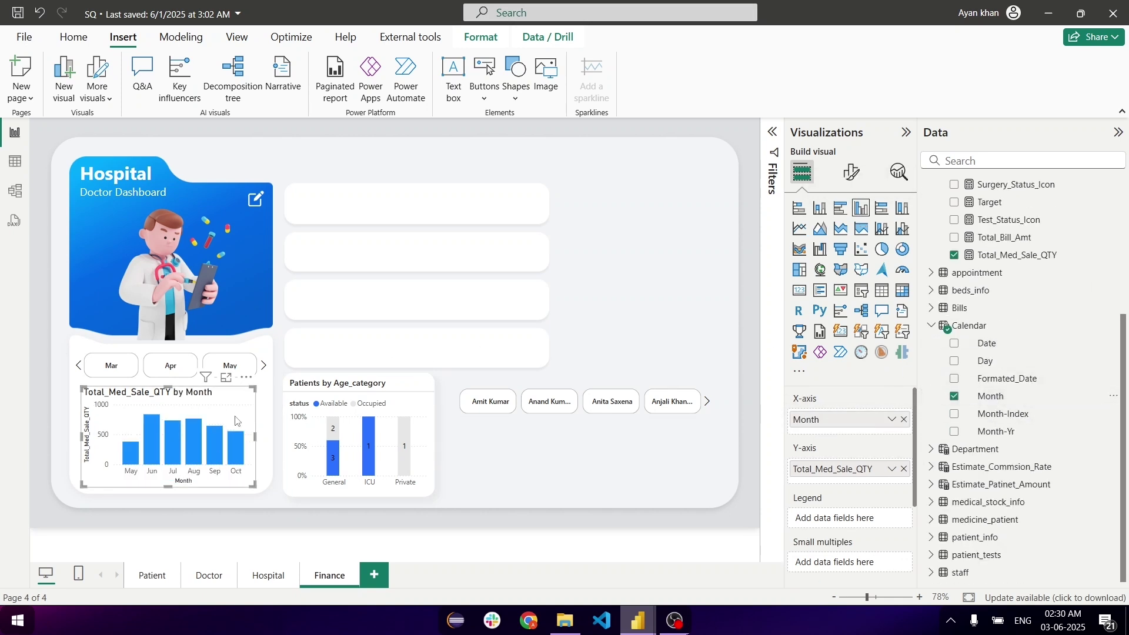
pyautogui.moveTo(235, 420); pyautogui.dragTo(231, 421)
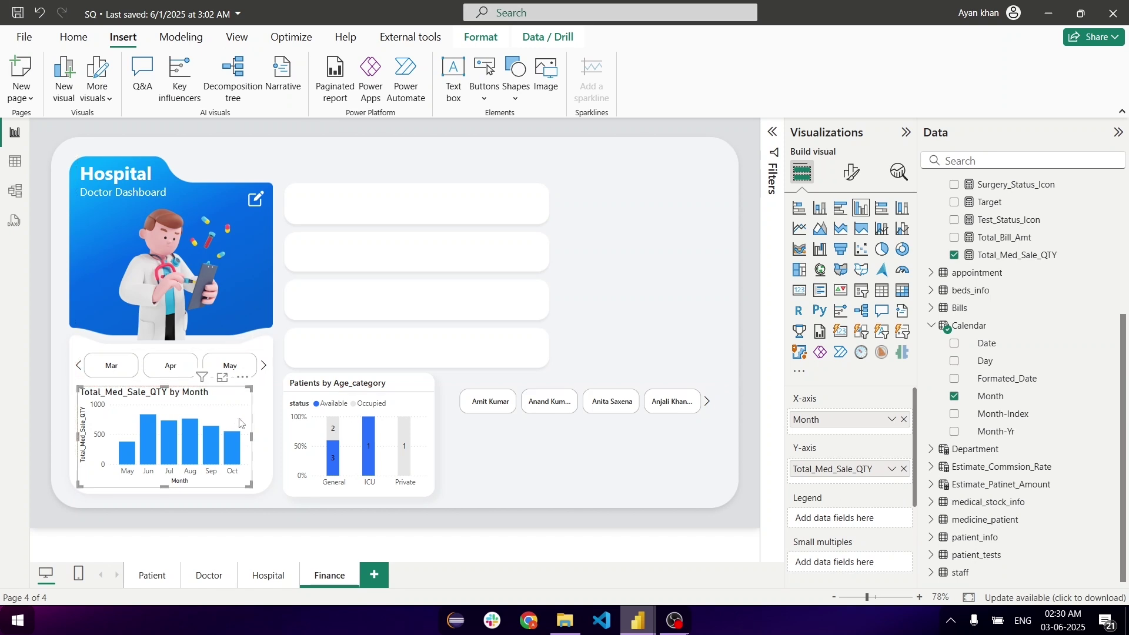
# Set the space between categories to 54% for the medicine sales chart's columns.
pyautogui.click(843, 175)
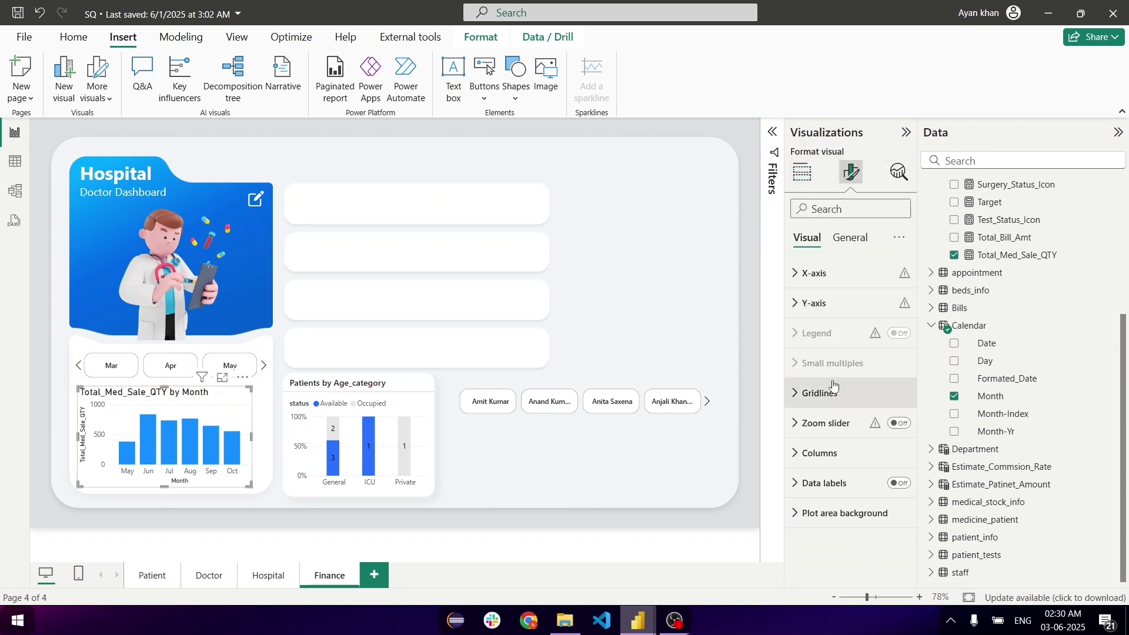
pyautogui.click(842, 457)
pyautogui.scroll(-4, 840, 454)
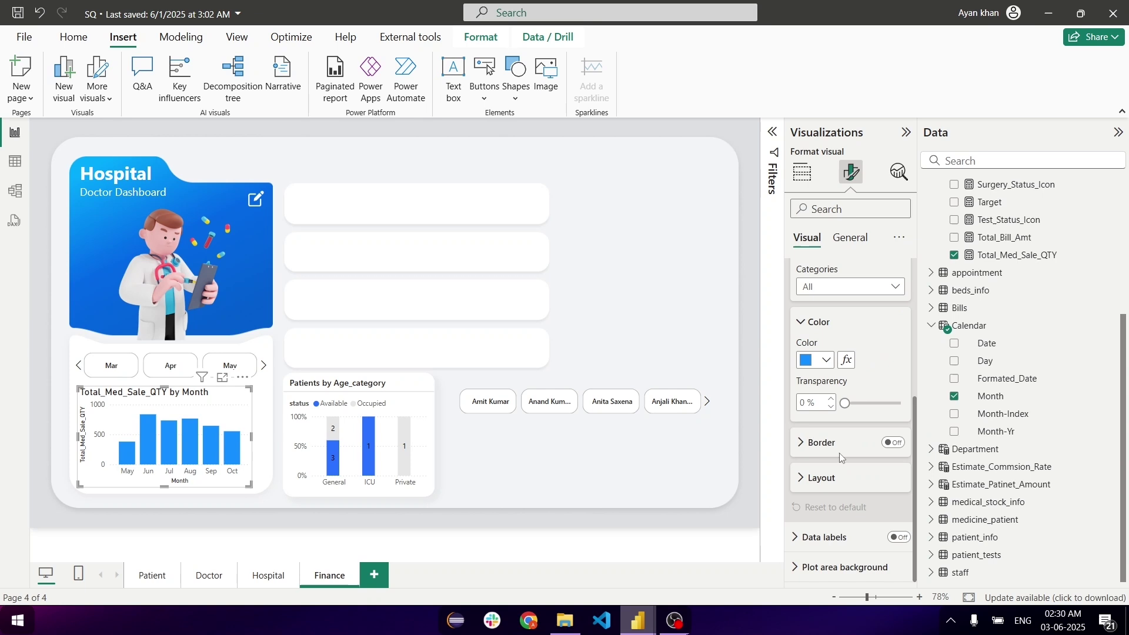
pyautogui.click(821, 478)
pyautogui.click(888, 562)
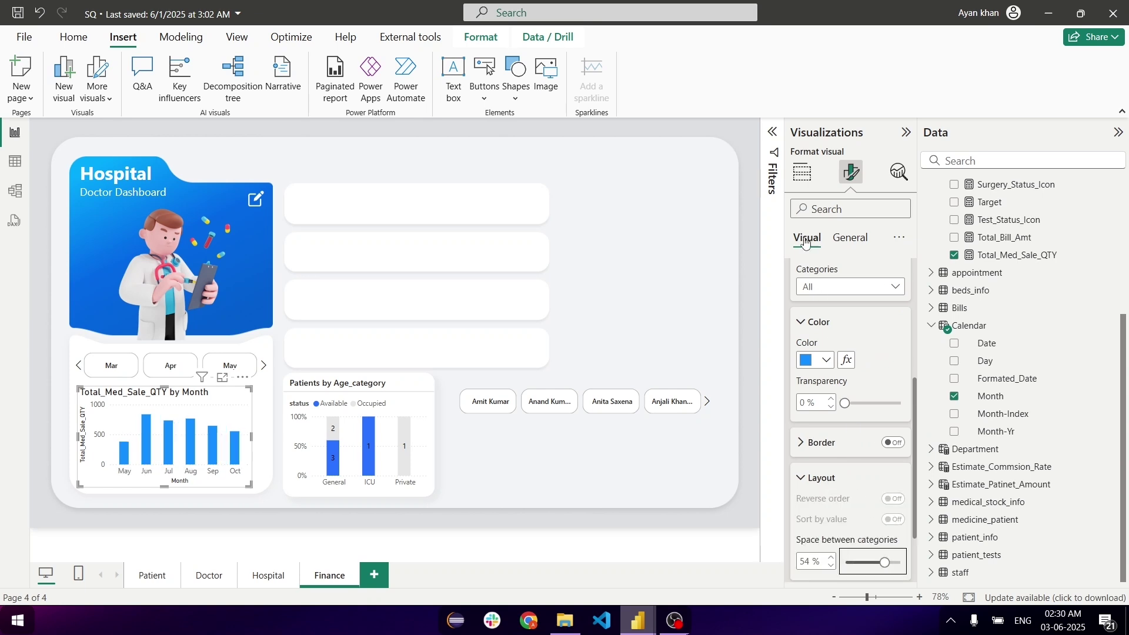
# Try the medicine sales visual as a line chart and restore its clustered column type.
pyautogui.click(803, 172)
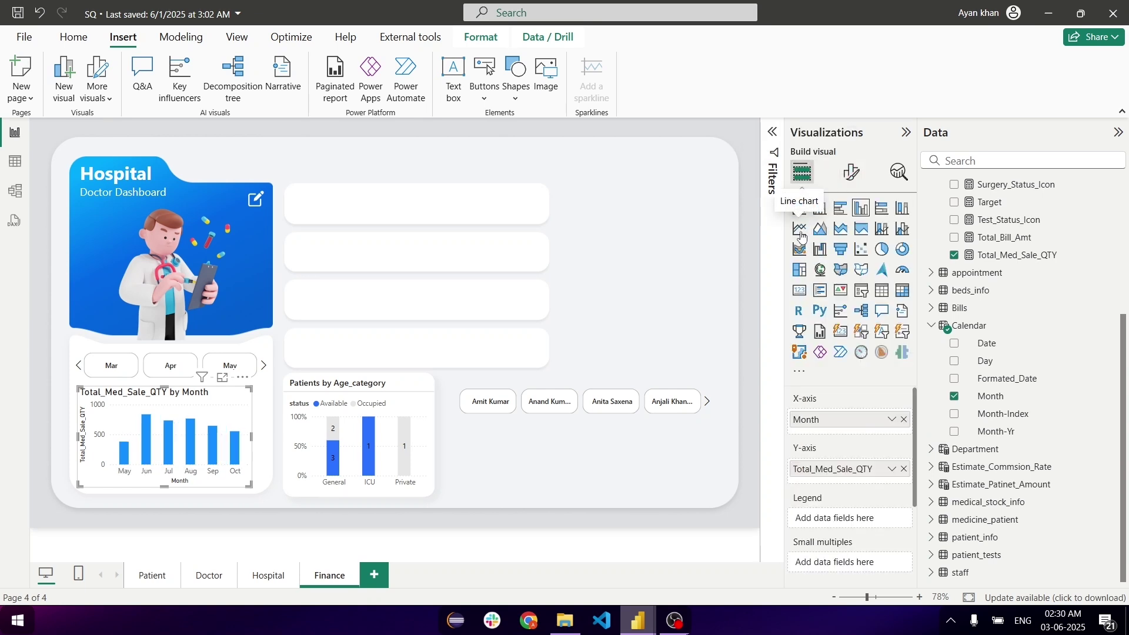
pyautogui.click(802, 233)
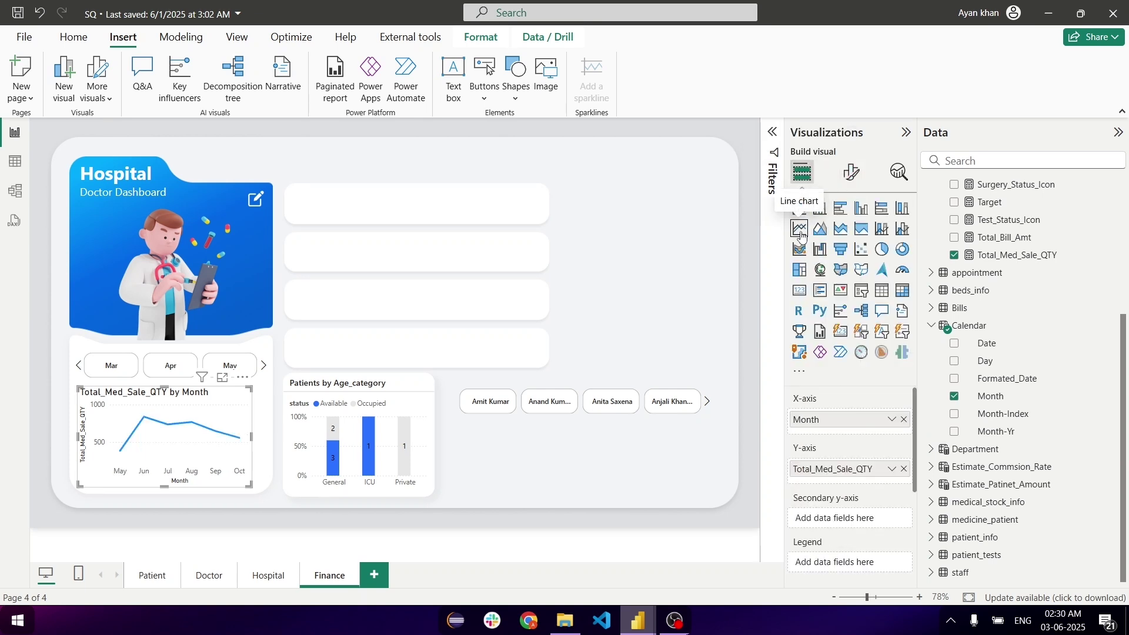
pyautogui.click(862, 209)
# Turn off the Y-axis title of the medicine sales chart.
pyautogui.click(850, 173)
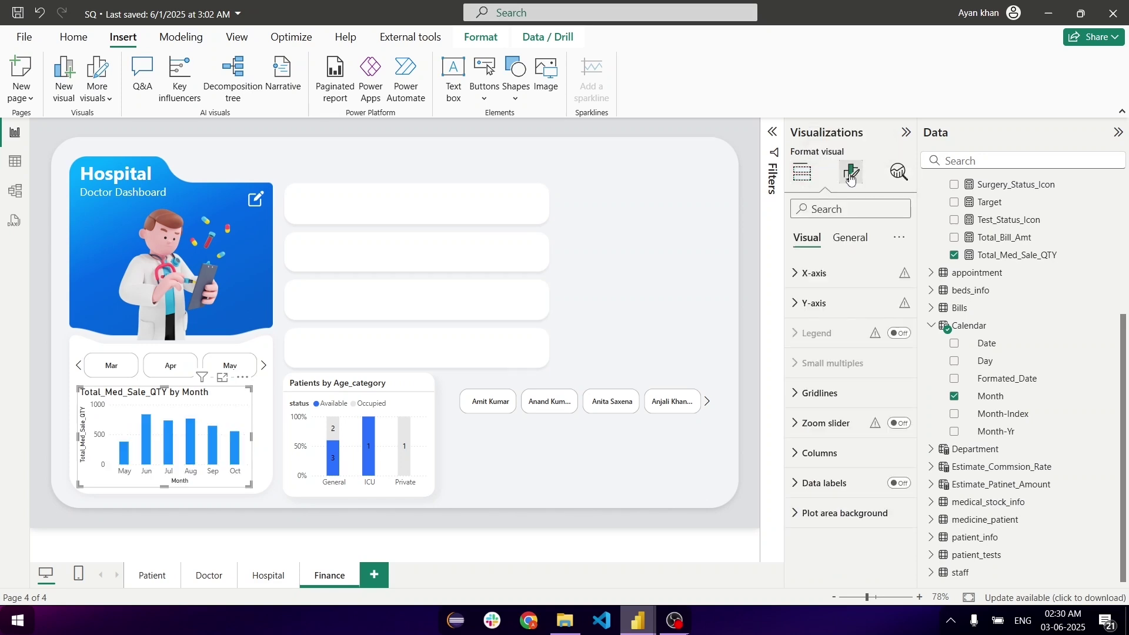
pyautogui.click(847, 303)
pyautogui.click(893, 327)
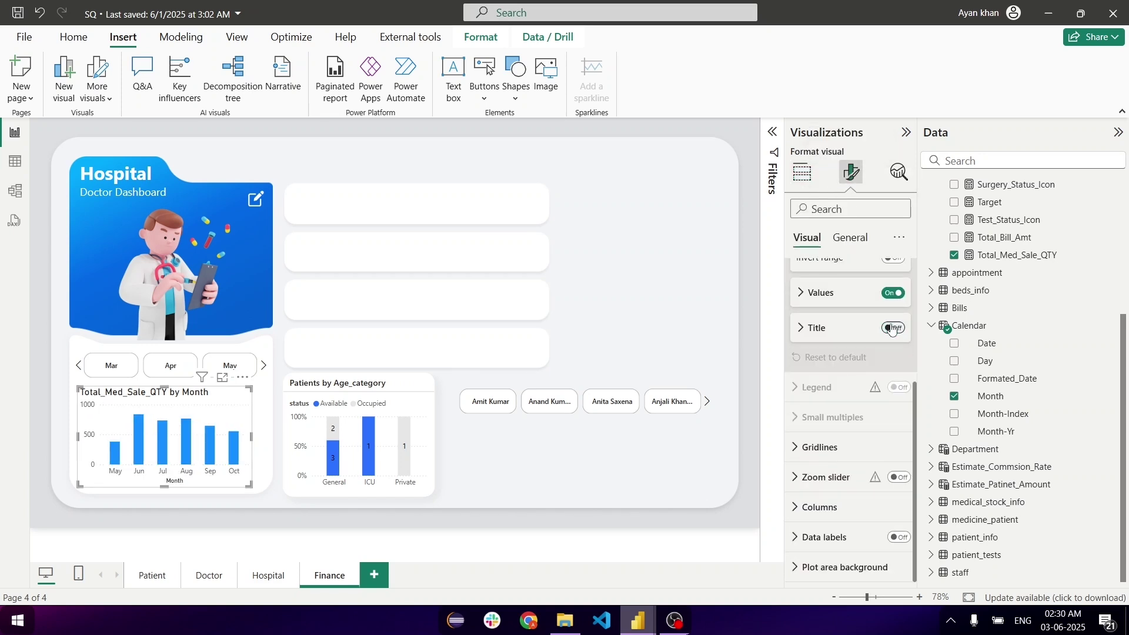
# Change the medicine sales chart's title text to "Monthly Med Sale".
pyautogui.click(851, 238)
pyautogui.click(823, 304)
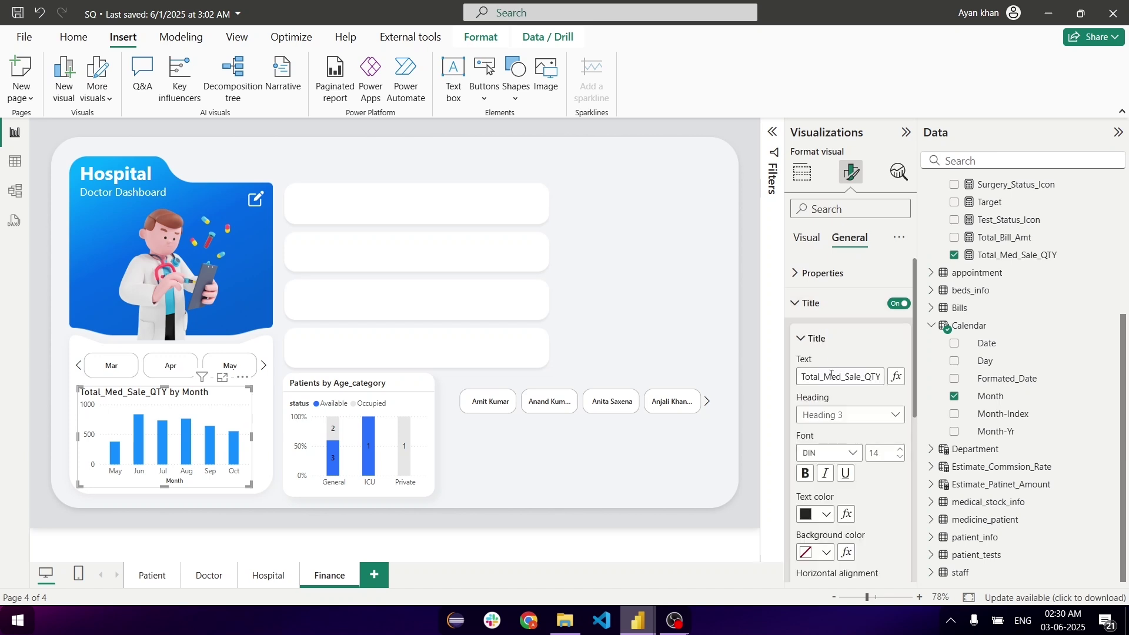
pyautogui.doubleClick(831, 377)
pyautogui.write('Monthly')
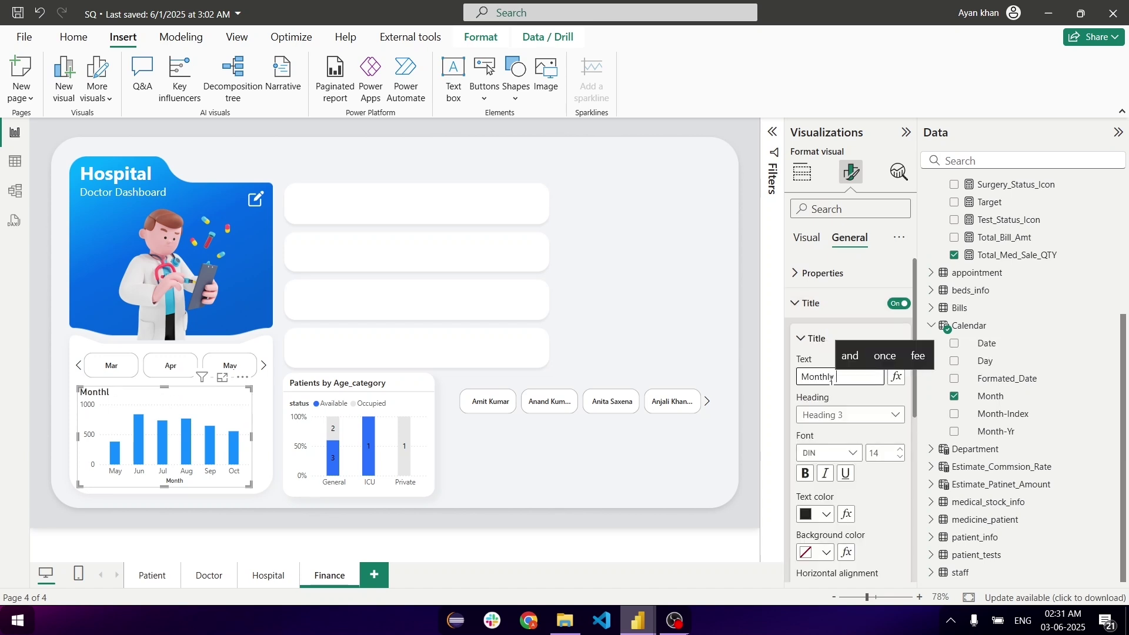
pyautogui.write(' Med Sale')
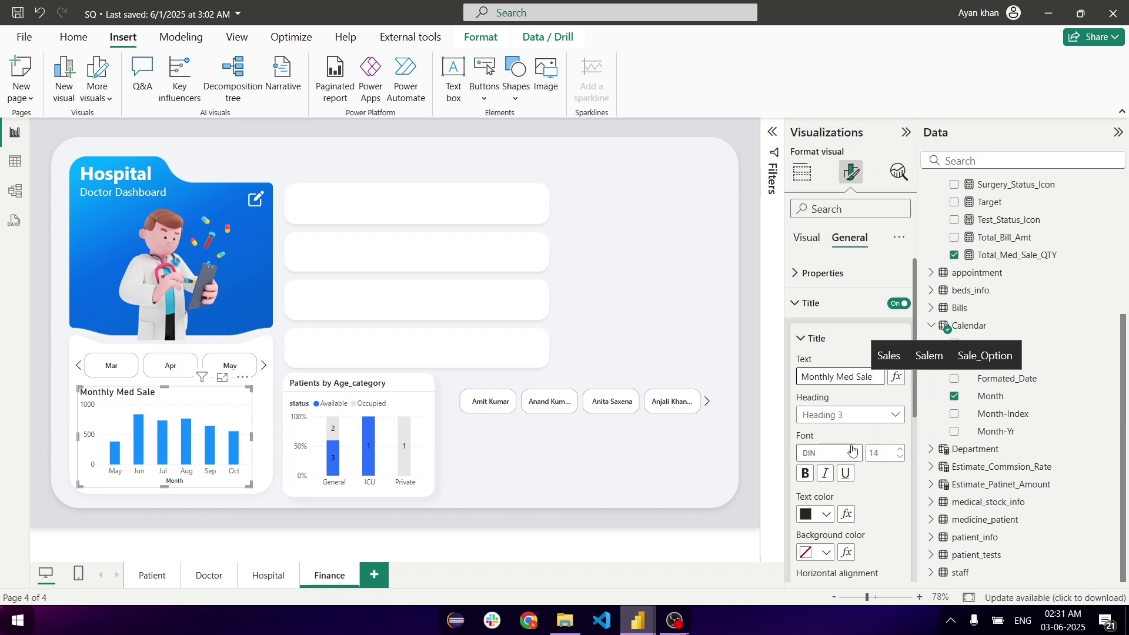
# Switch the chart title to a Segoe UI font and widen the chart to nearly the white panel's right edge.
pyautogui.click(826, 453)
pyautogui.click(839, 314)
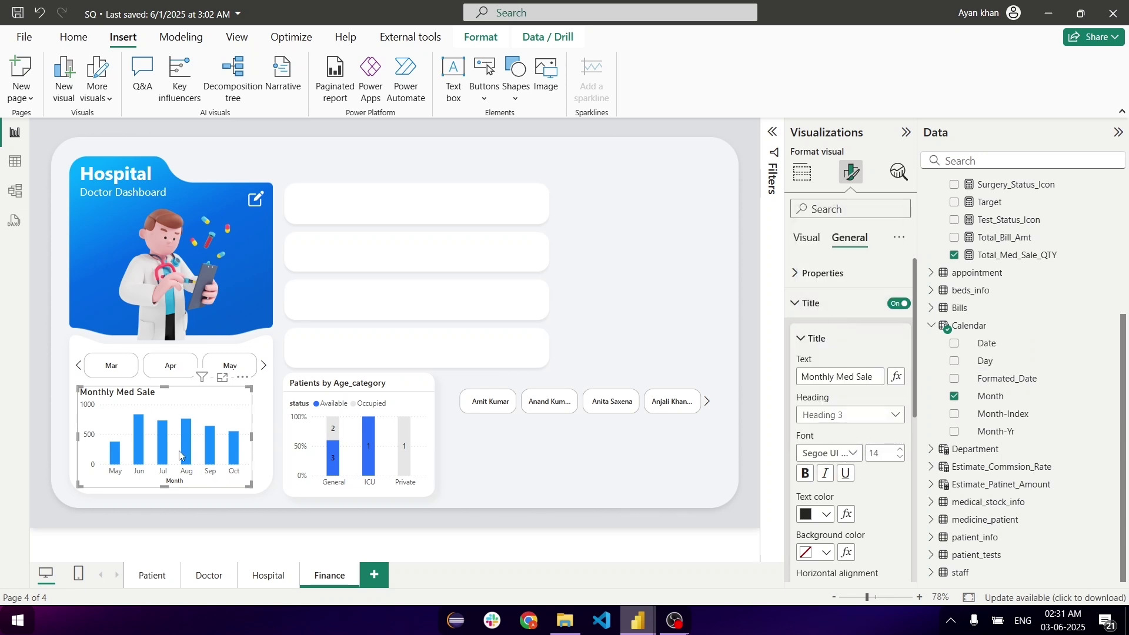
pyautogui.moveTo(246, 389); pyautogui.dragTo(263, 389)
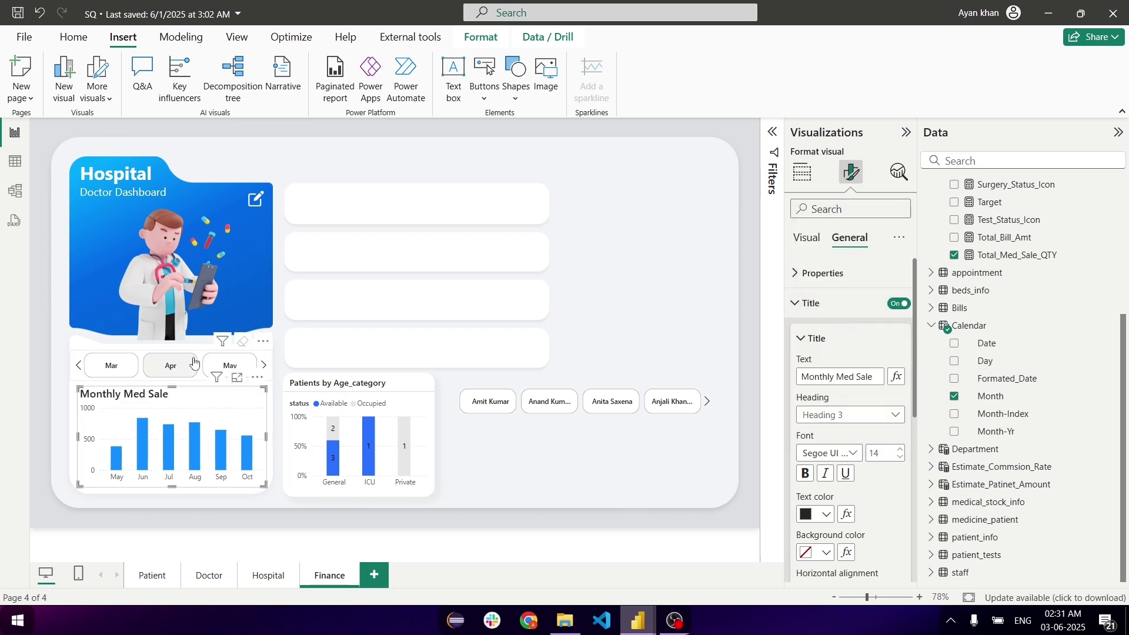
# Open conditional formatting for the column color of all categories, and set the format style to Rules based on Total_Med_Sale_QTY.
pyautogui.click(811, 238)
pyautogui.scroll(-5, 830, 506)
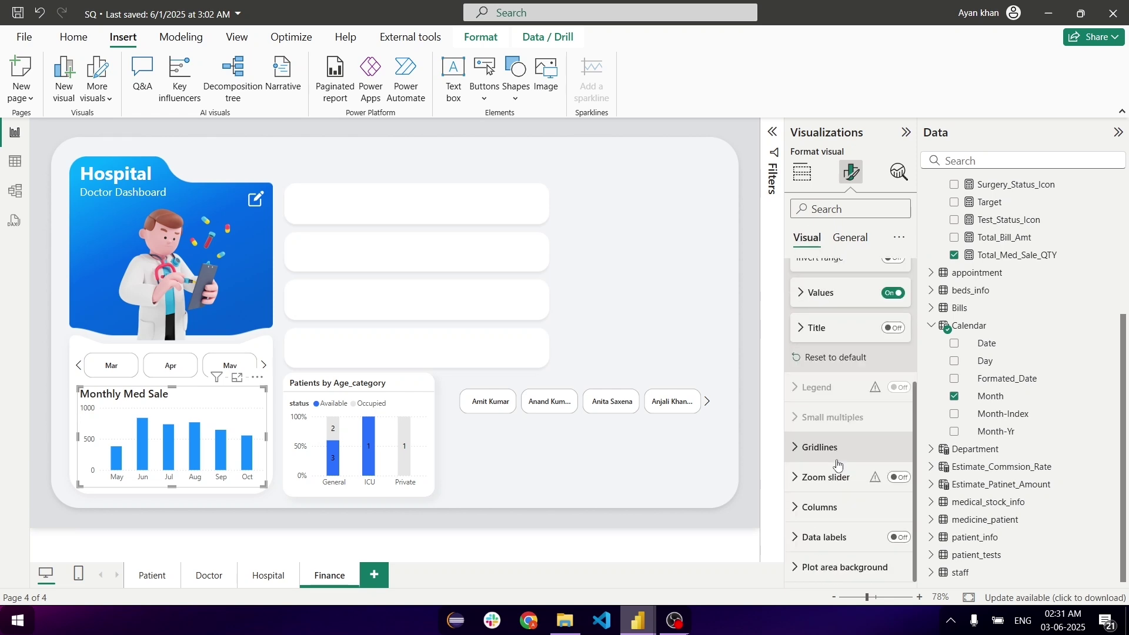
pyautogui.click(837, 525)
pyautogui.click(842, 322)
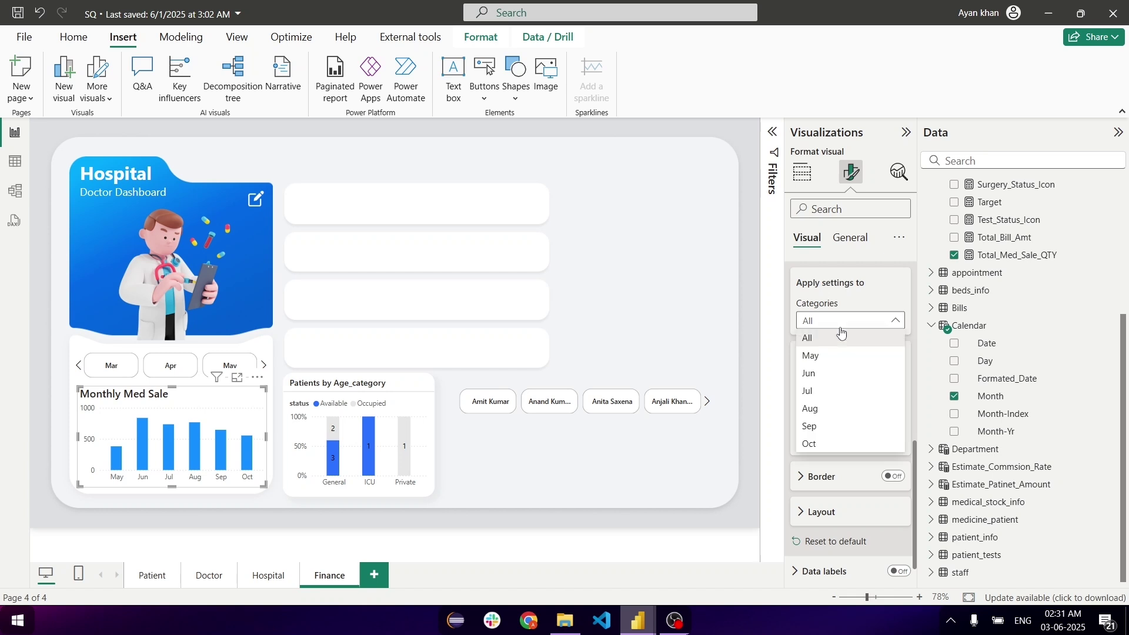
pyautogui.click(841, 333)
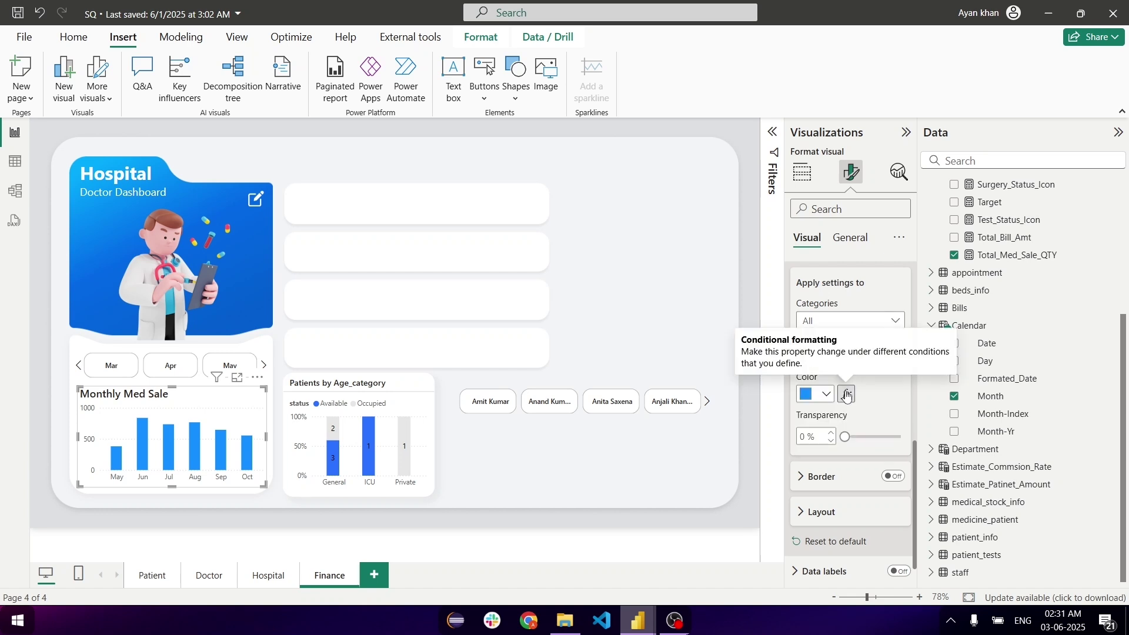
pyautogui.click(846, 396)
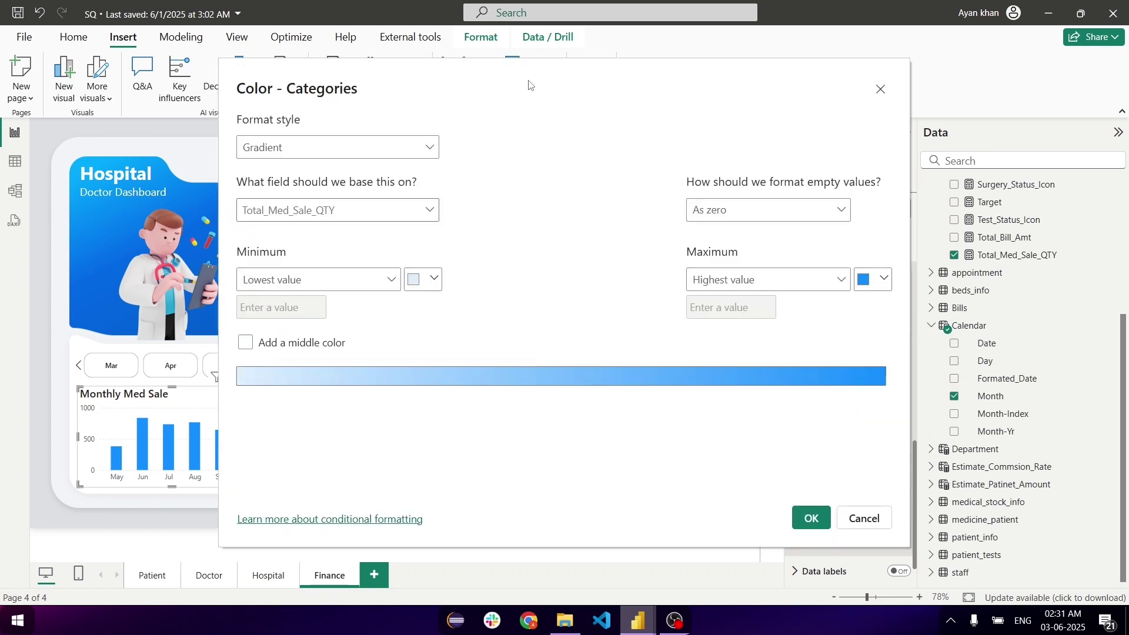
pyautogui.click(553, 190)
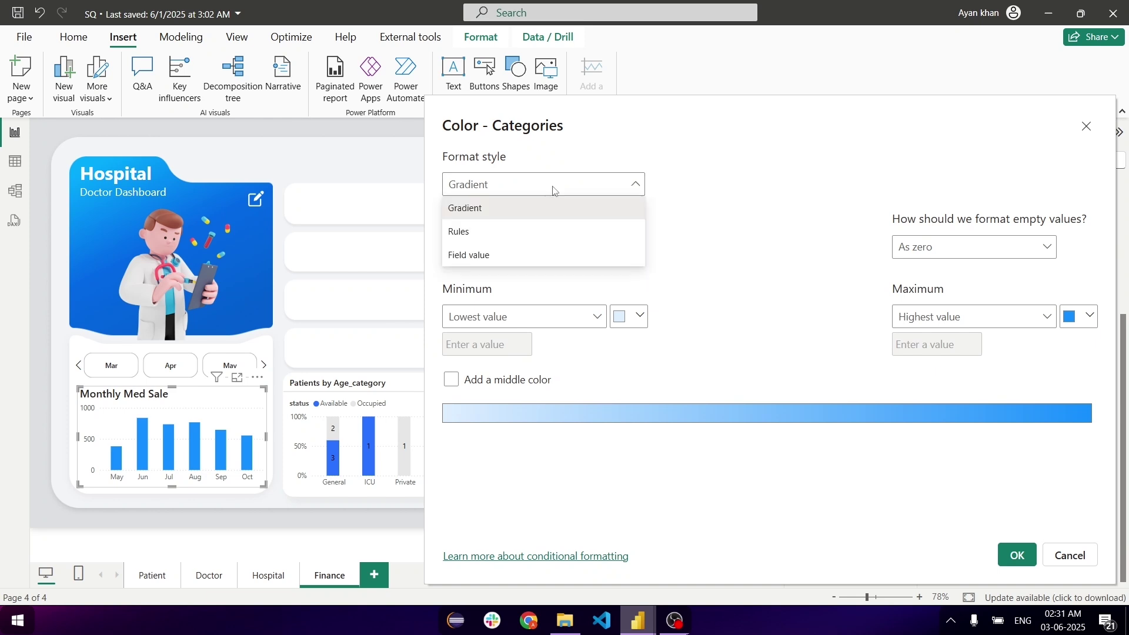
pyautogui.click(489, 232)
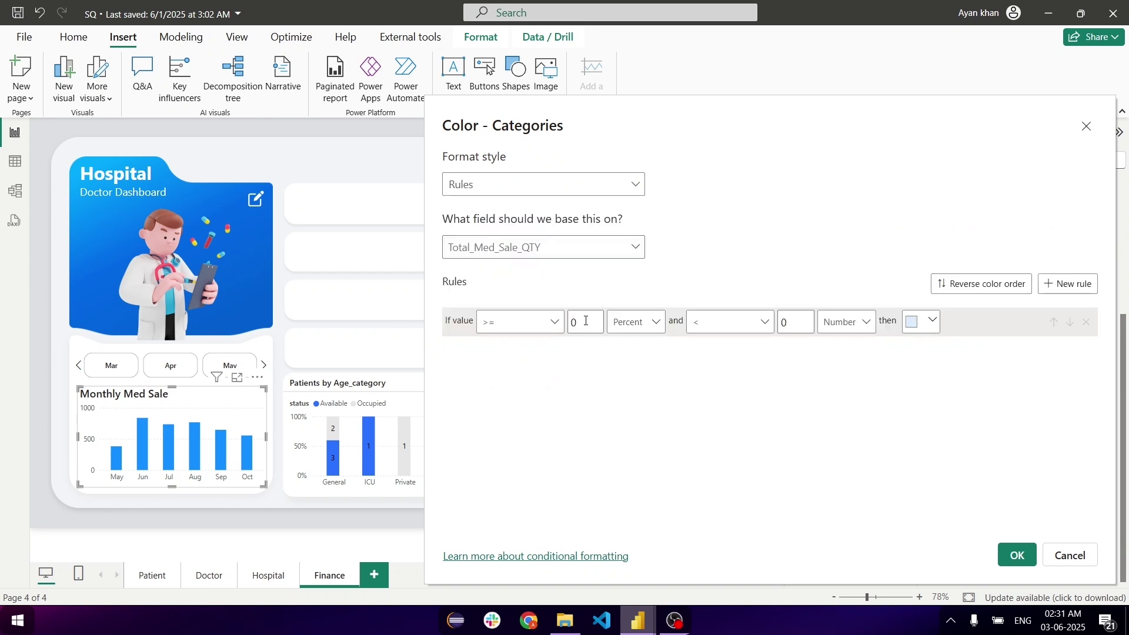
# Switch the color rule's lower bound from Percent to Number and set it to 70.
pyautogui.click(636, 322)
pyautogui.click(636, 346)
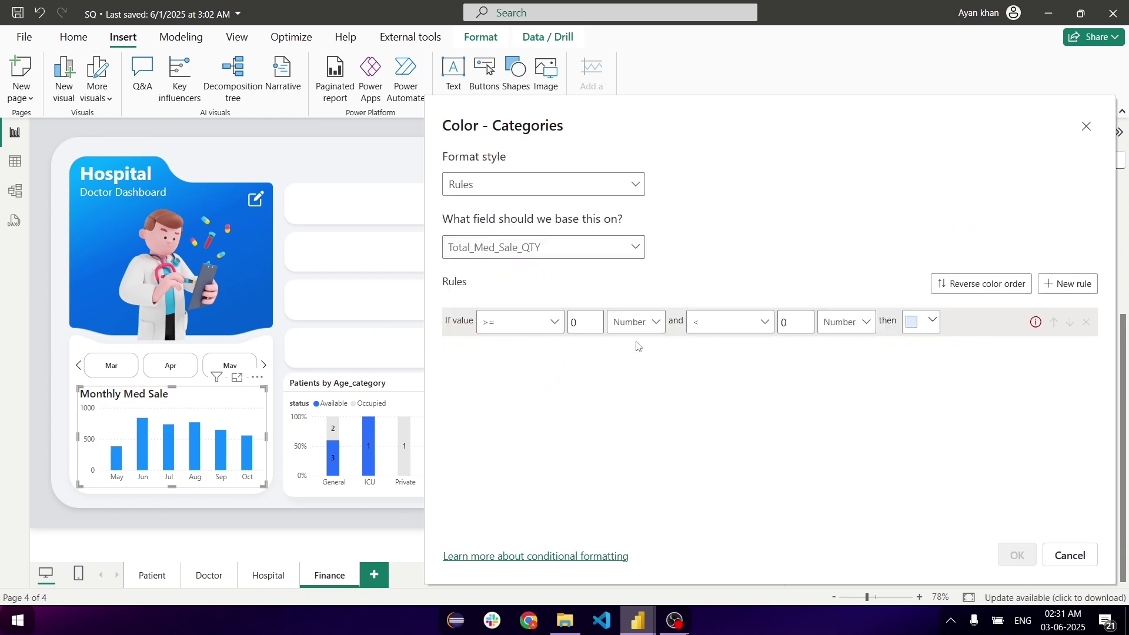
pyautogui.click(592, 322)
pyautogui.doubleClick(593, 322)
pyautogui.press('BackSpace')
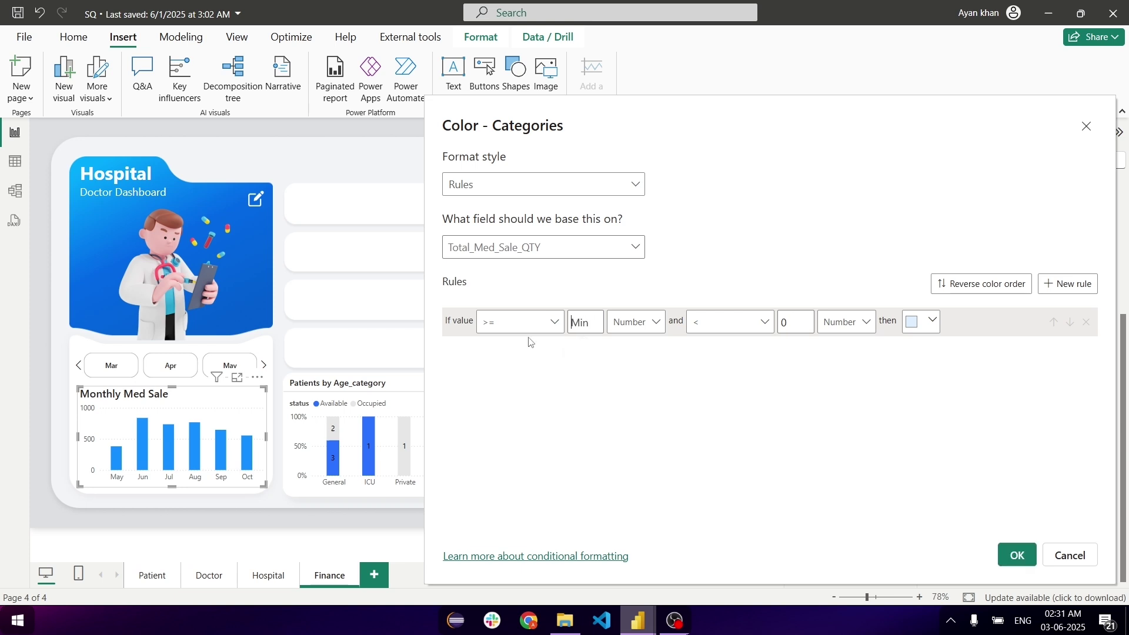
pyautogui.write('20')
pyautogui.press('BackSpace')
pyautogui.press('BackSpace')
pyautogui.write('6')
pyautogui.write('0')
pyautogui.press('BackSpace')
pyautogui.press('BackSpace')
pyautogui.write('70')
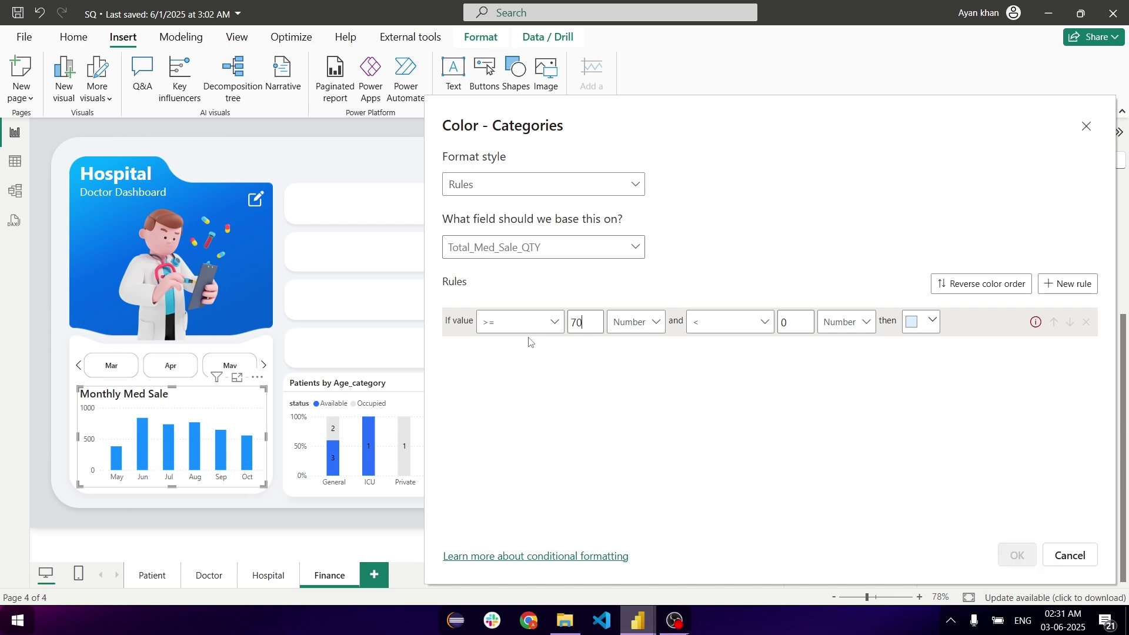
# Give the rule the red theme color, set its upper bound to 700, and apply the conditional formatting.
pyautogui.click(930, 322)
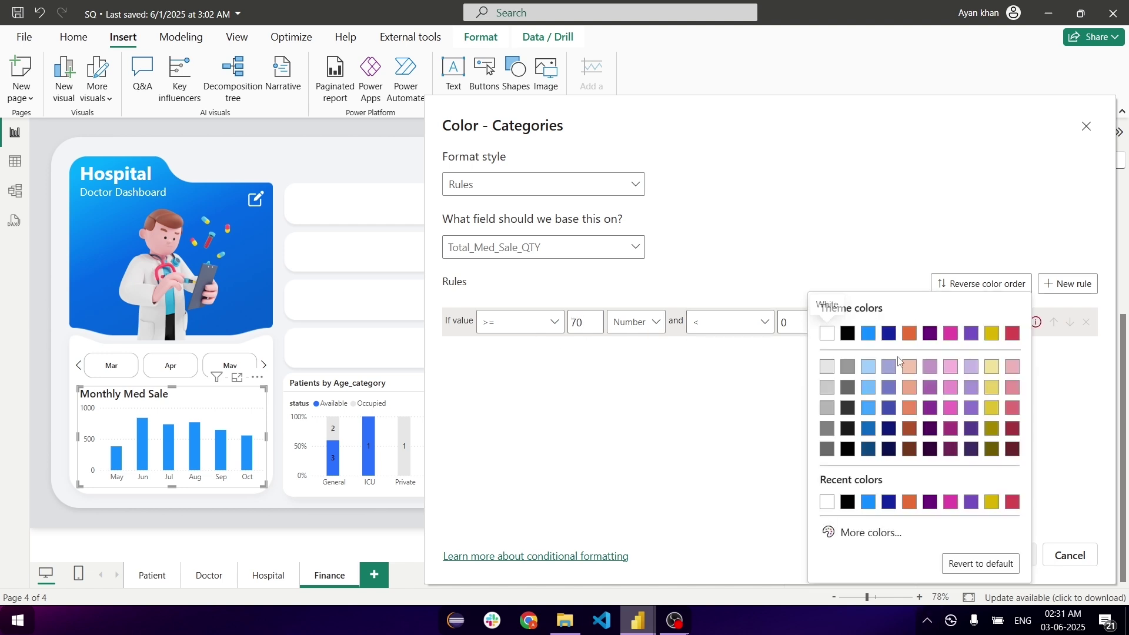
pyautogui.click(1012, 333)
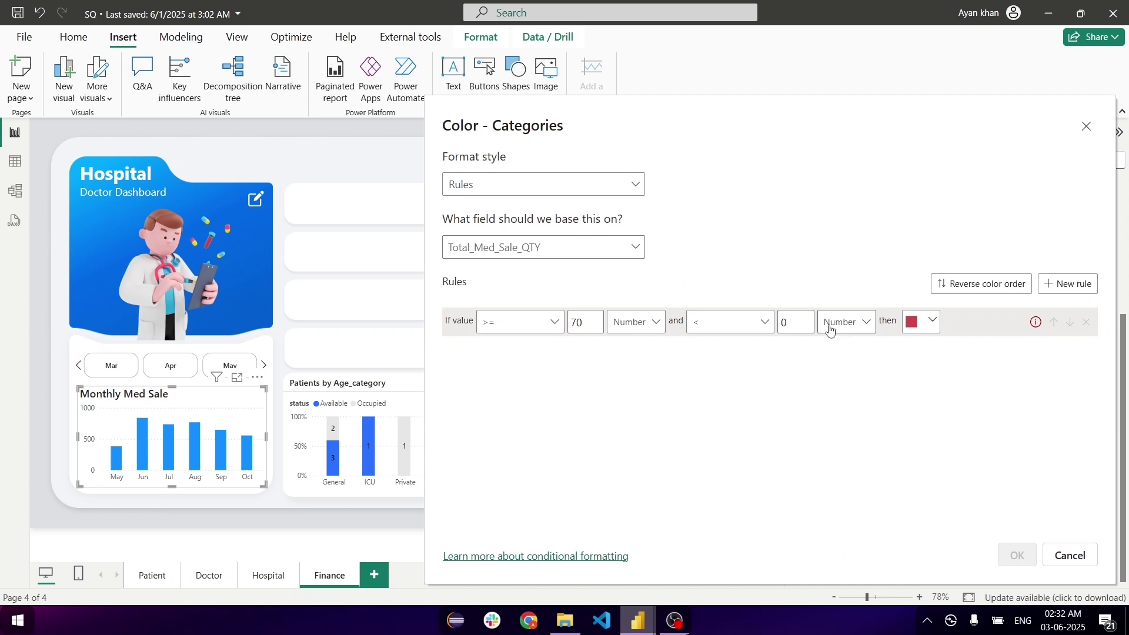
pyautogui.click(784, 323)
pyautogui.write('7')
pyautogui.write('000')
pyautogui.click(1018, 556)
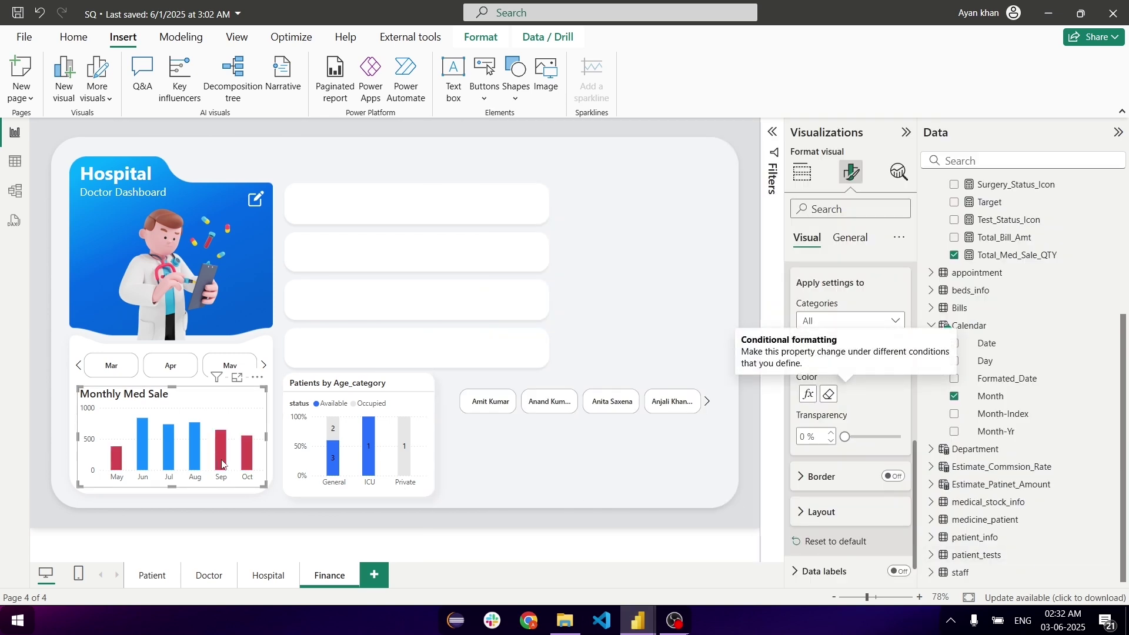
pyautogui.click(54, 476)
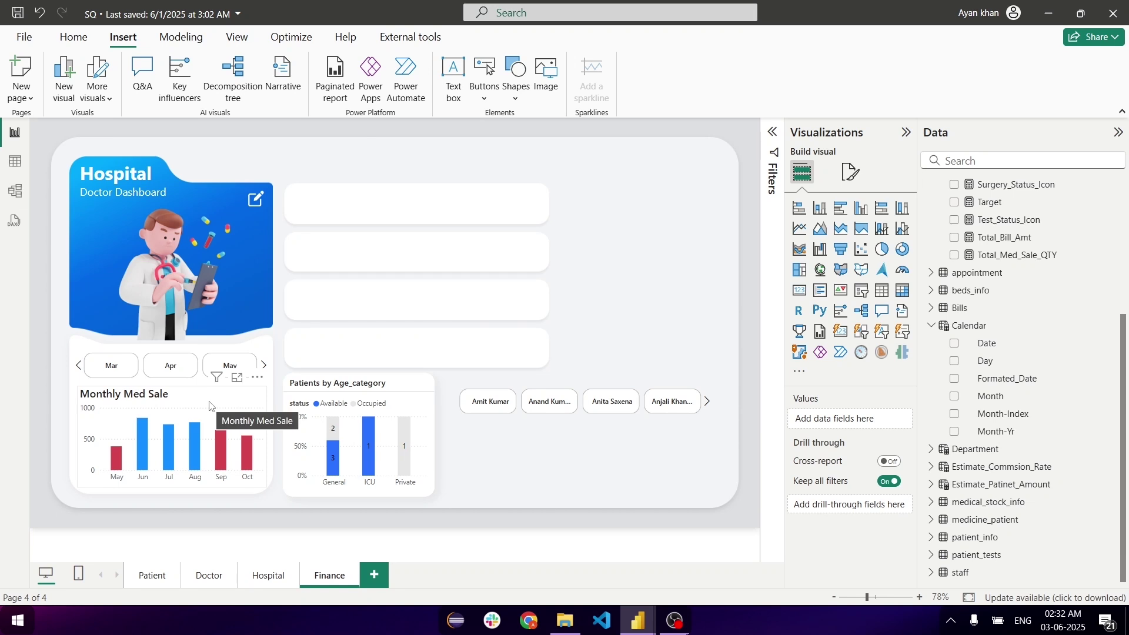
# Edit the Monthly Med Sale column color rule so it runs from 700 up to Max, and apply it.
pyautogui.click(226, 391)
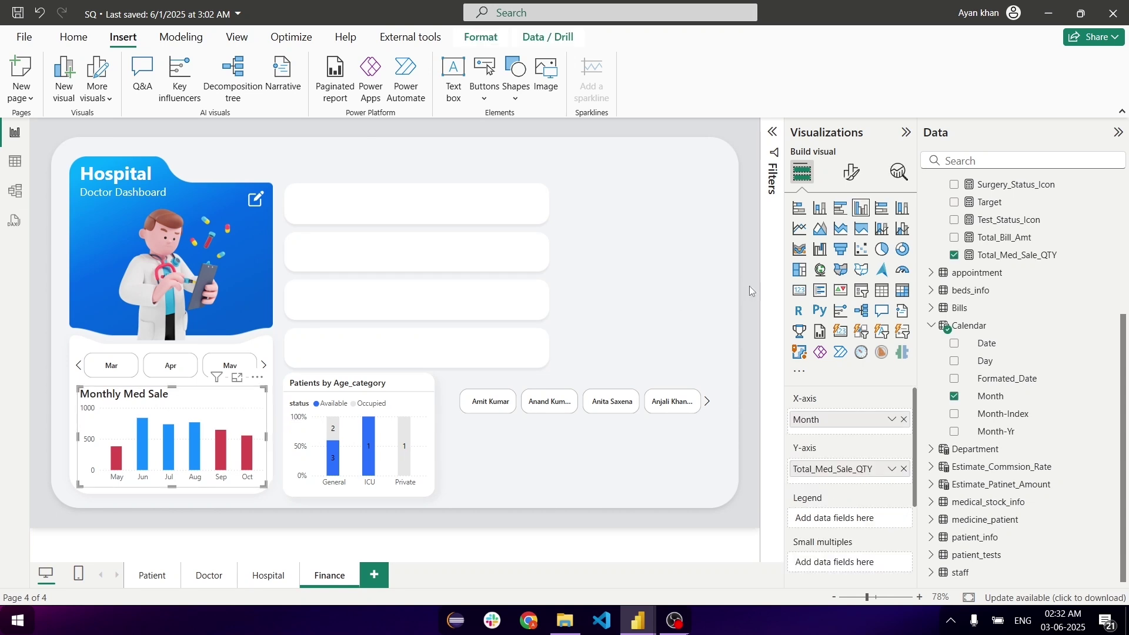
pyautogui.click(853, 174)
pyautogui.click(849, 452)
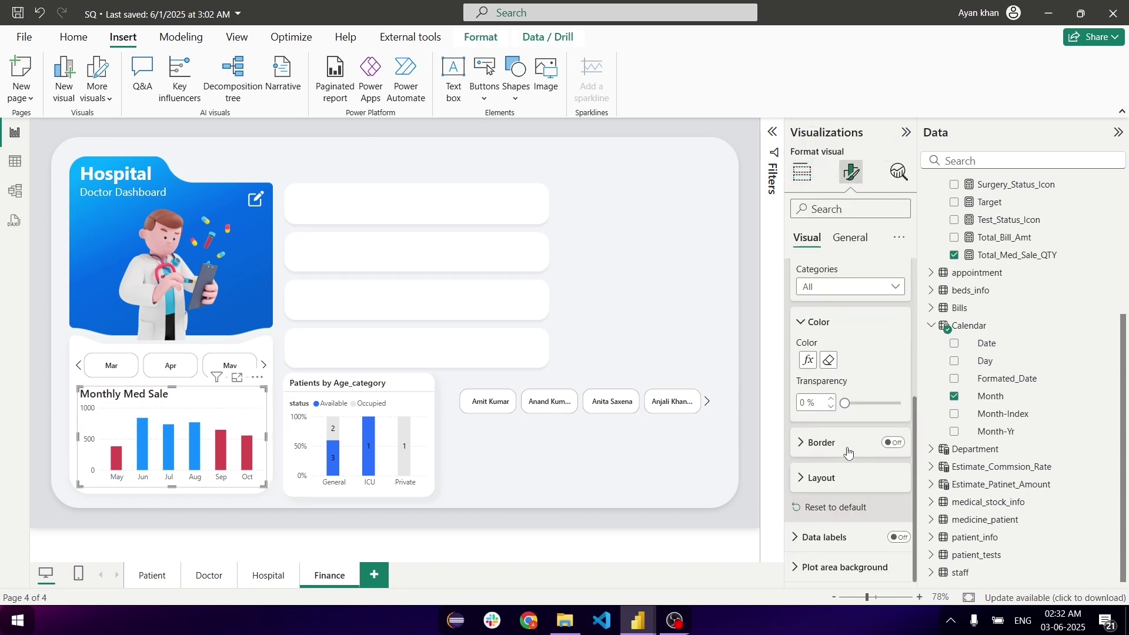
pyautogui.click(814, 361)
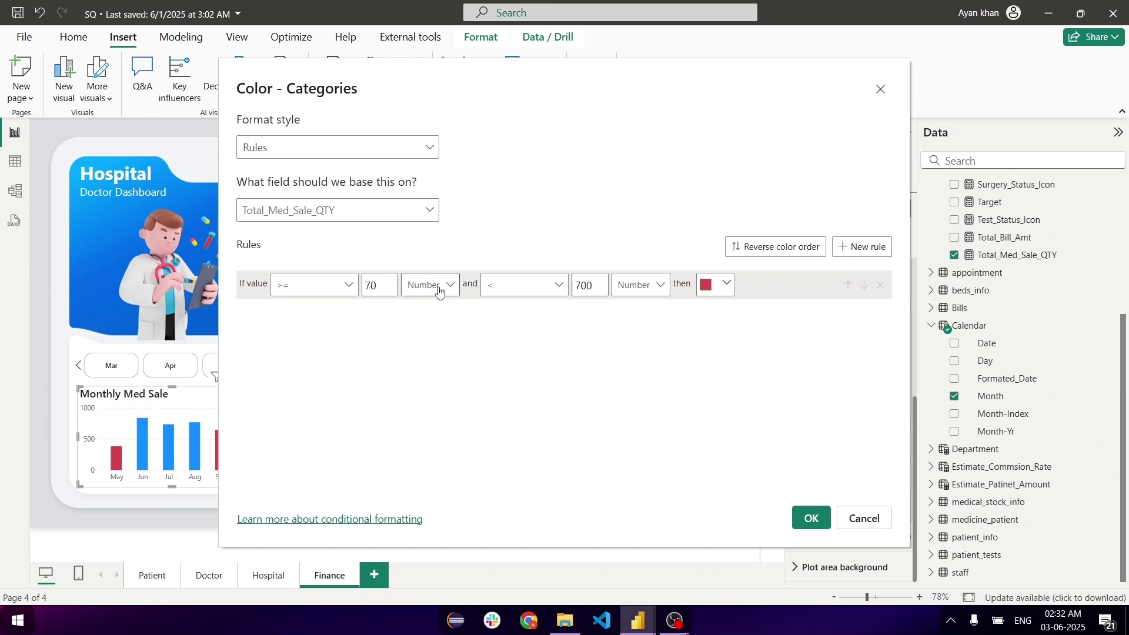
pyautogui.moveTo(371, 285); pyautogui.dragTo(272, 294)
pyautogui.write('0')
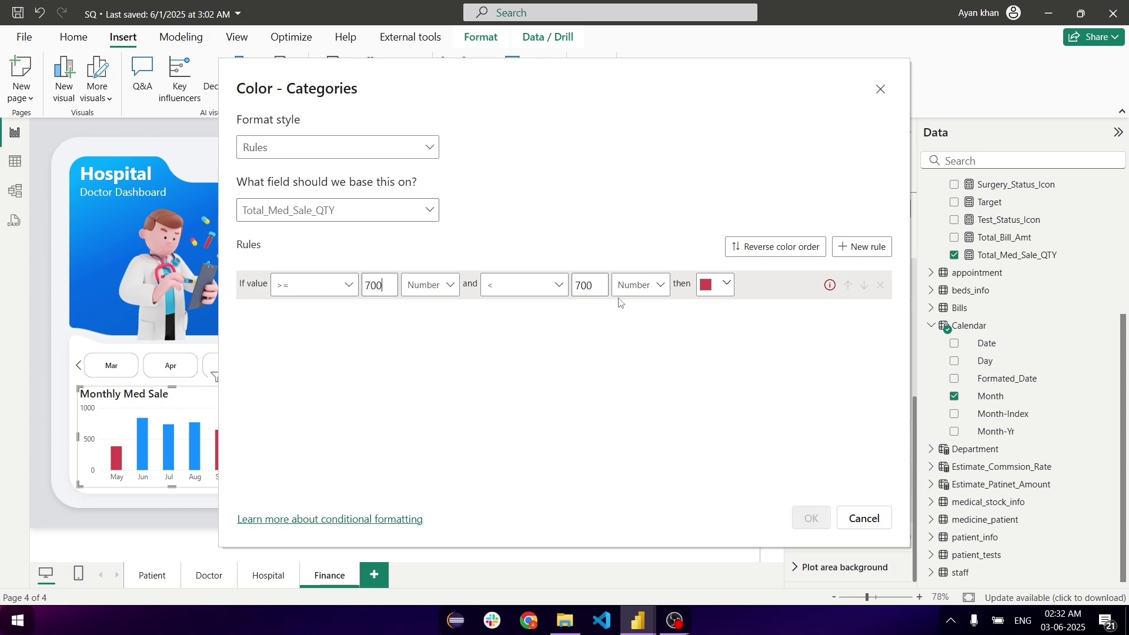
pyautogui.moveTo(599, 286); pyautogui.dragTo(501, 289)
pyautogui.press('BackSpace')
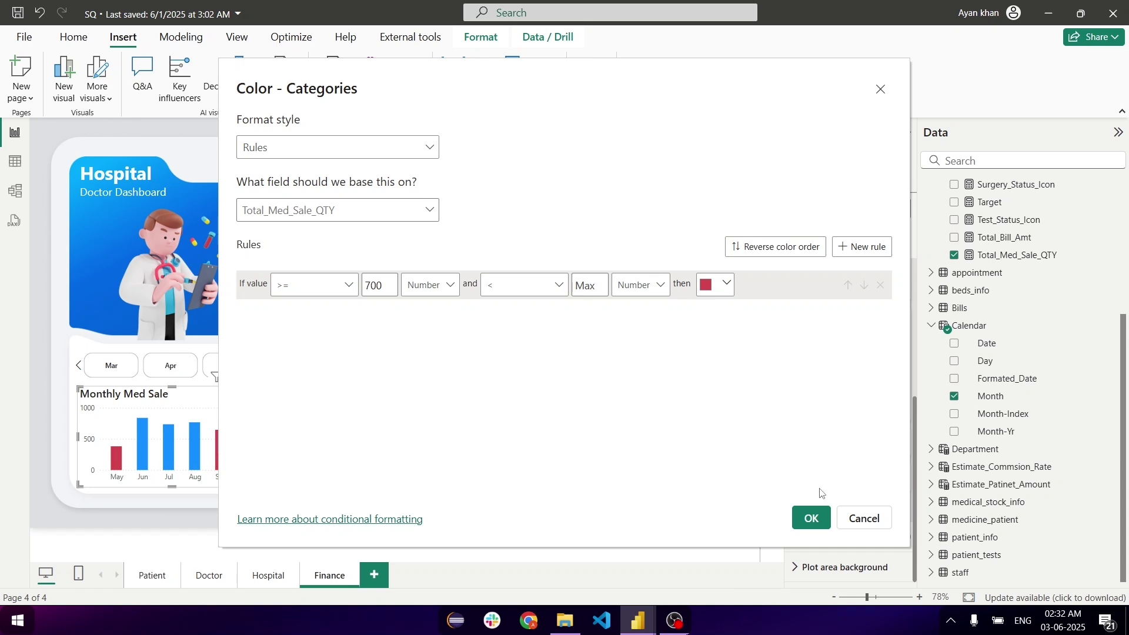
pyautogui.click(812, 518)
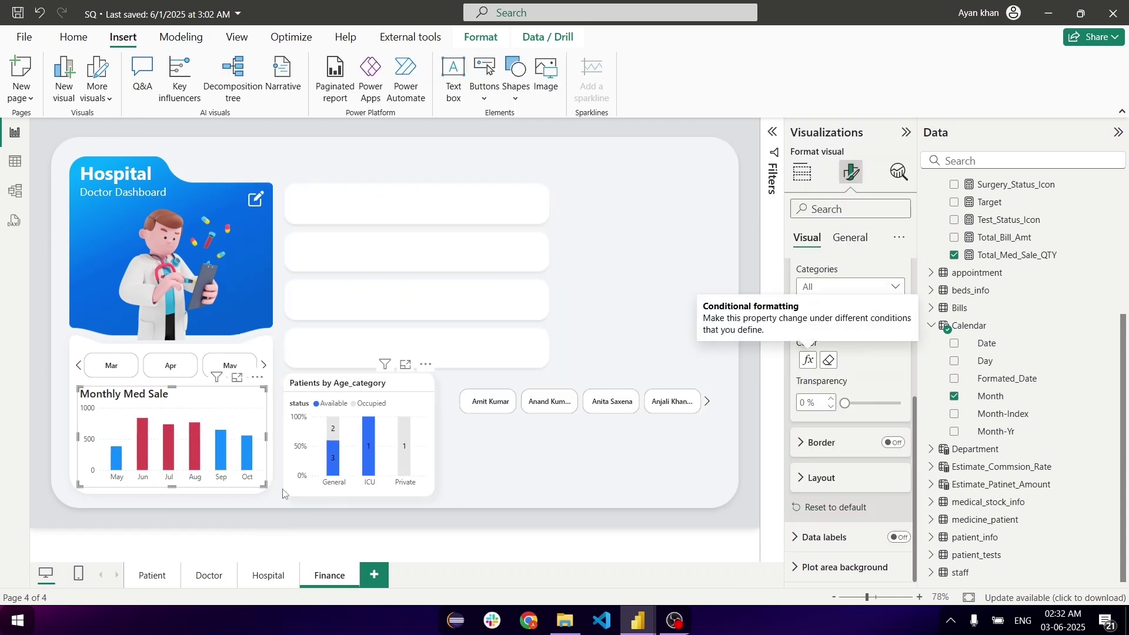
pyautogui.moveTo(144, 454)
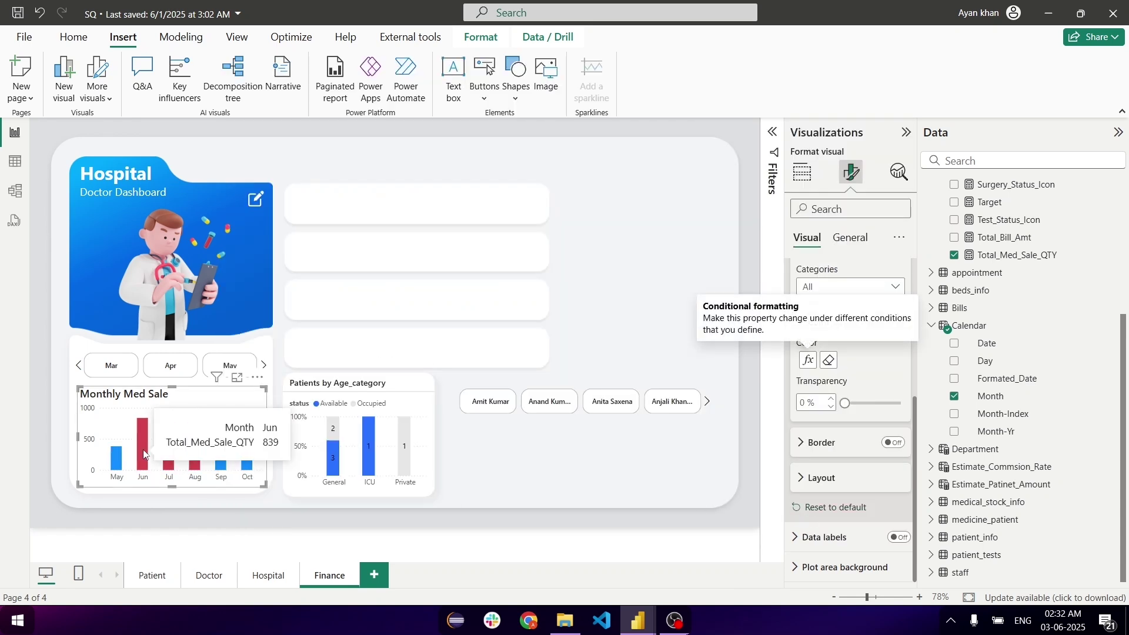
# Raise the column color rule's lower bound to 800 and apply it.
pyautogui.click(808, 360)
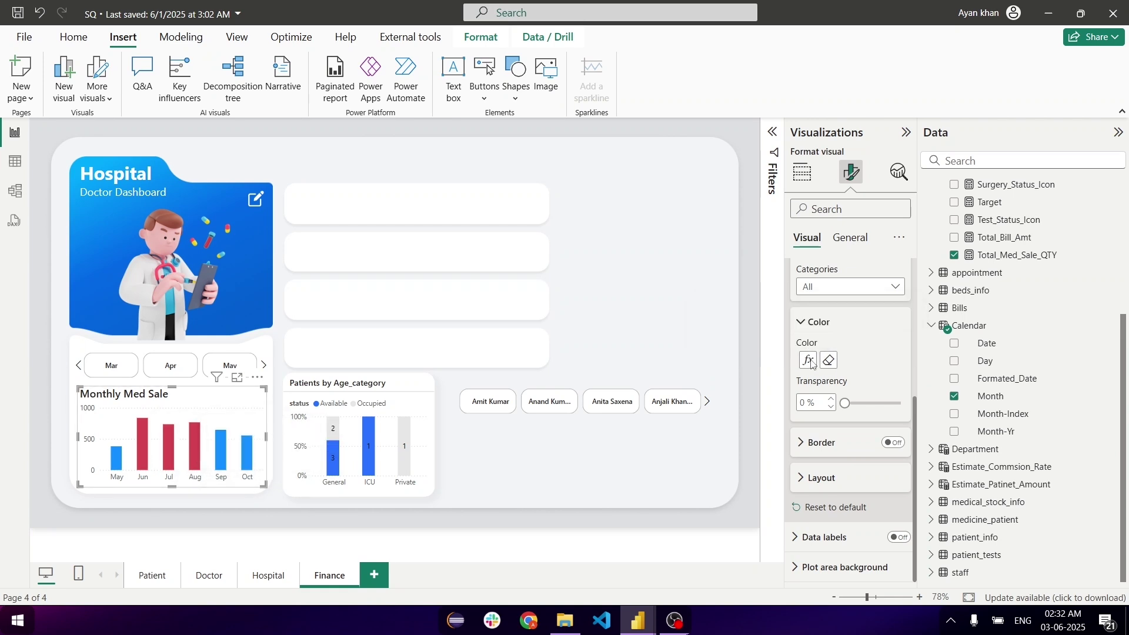
pyautogui.doubleClick(379, 287)
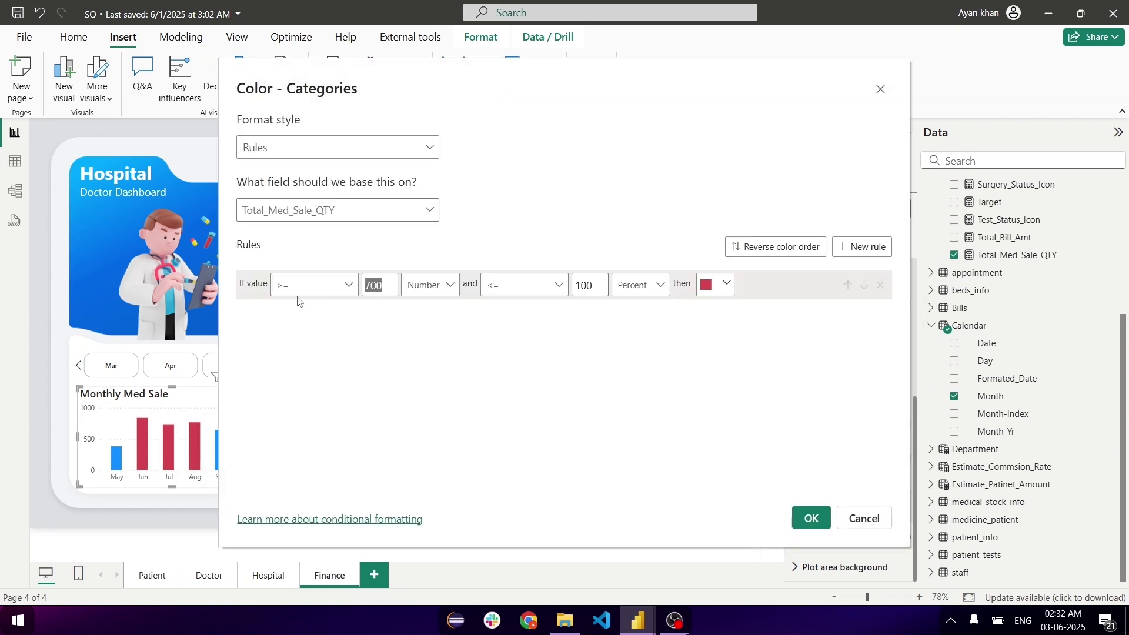
pyautogui.write('800')
pyautogui.click(829, 521)
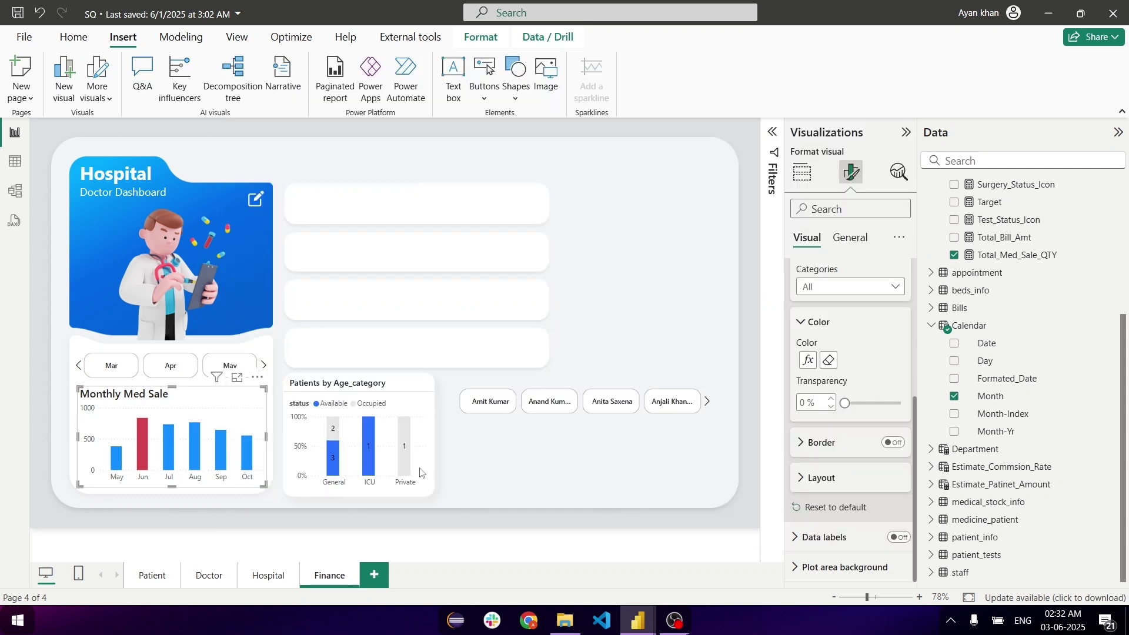
pyautogui.click(218, 507)
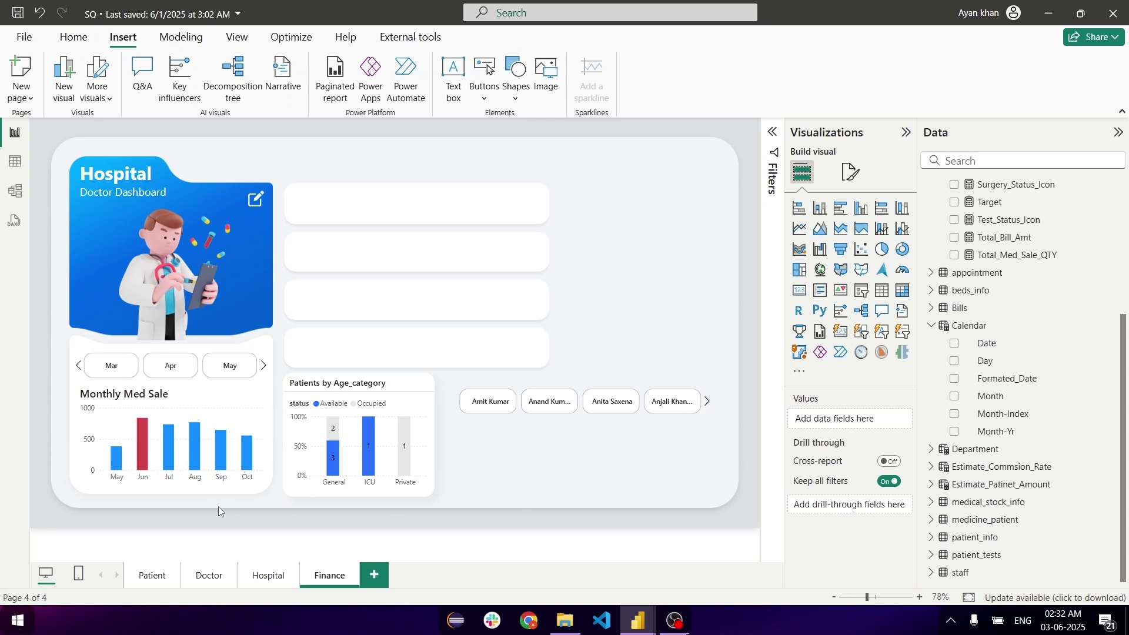
pyautogui.moveTo(56, 324); pyautogui.dragTo(316, 555)
pyautogui.click(237, 504)
pyautogui.click(428, 399)
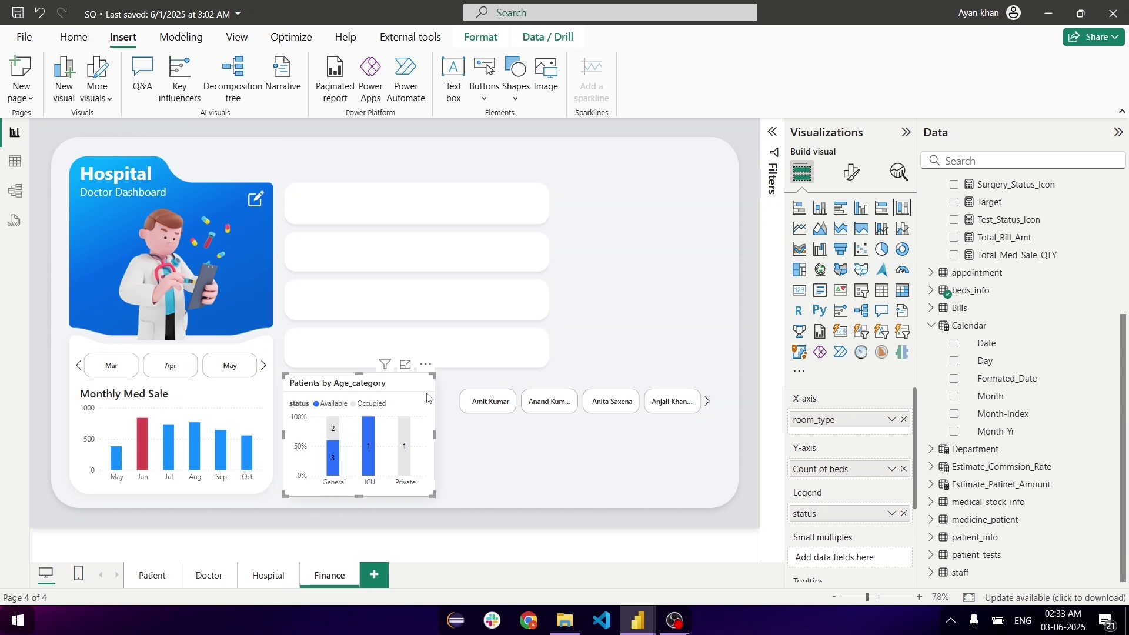
pyautogui.click(504, 335)
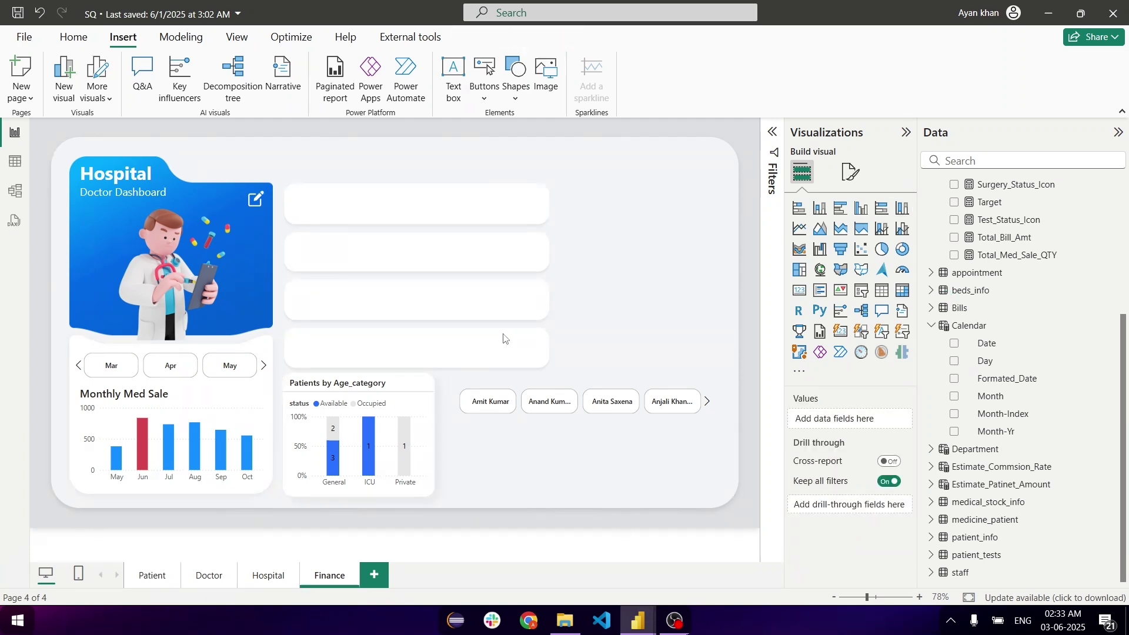
# Copy the Patient Charges Type chart from the Patient page to the Finance page and place it over the white cards.
pyautogui.click(152, 575)
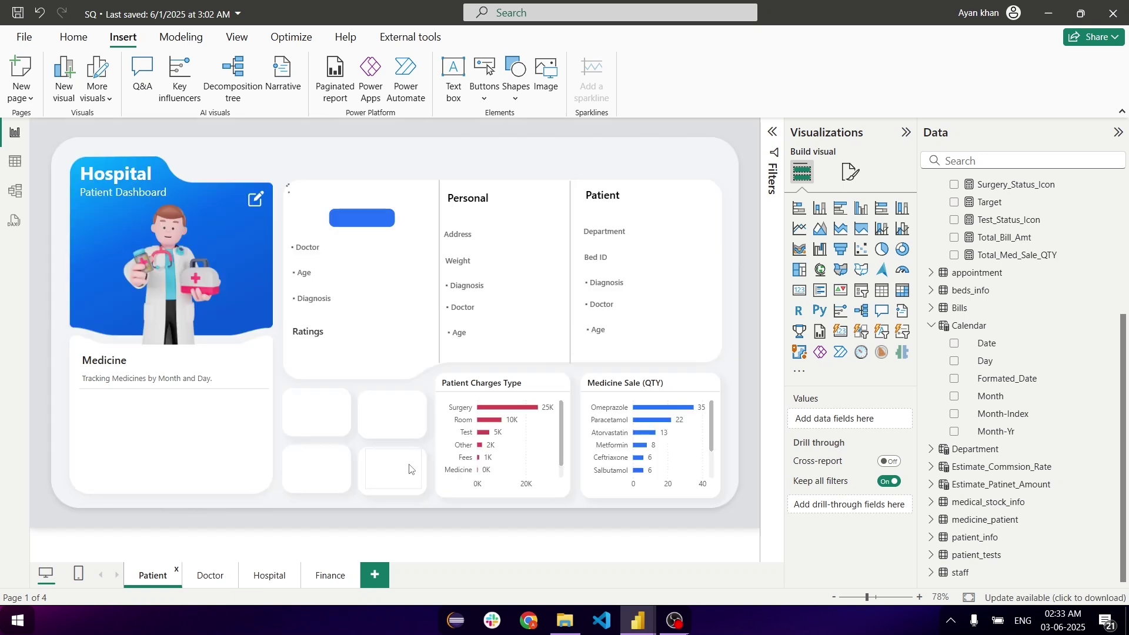
pyautogui.click(526, 395)
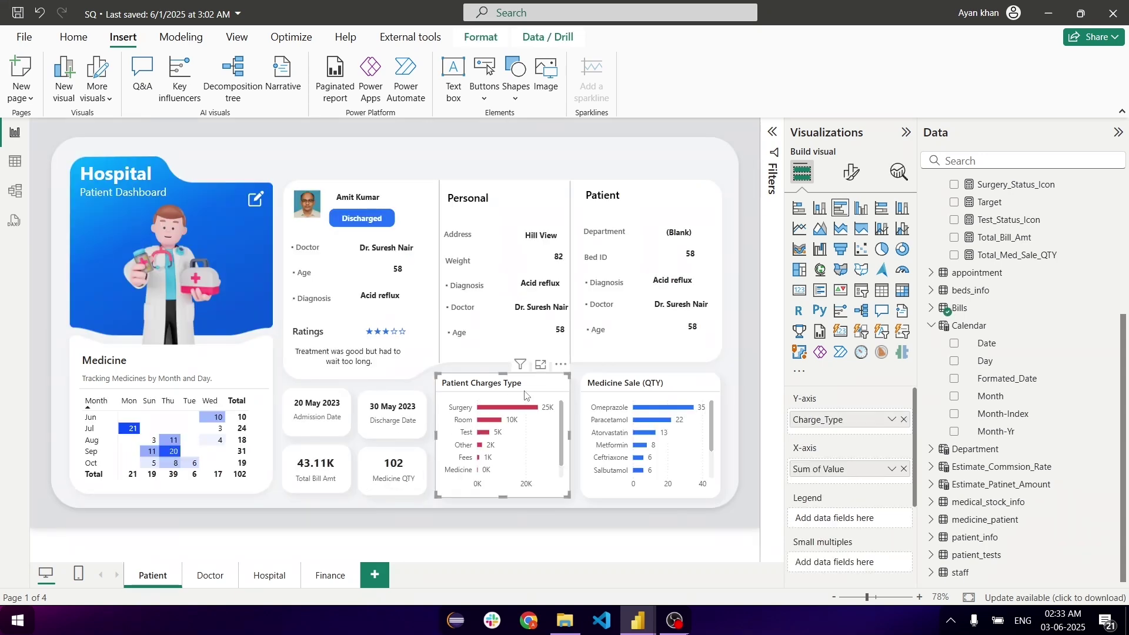
pyautogui.click(320, 579)
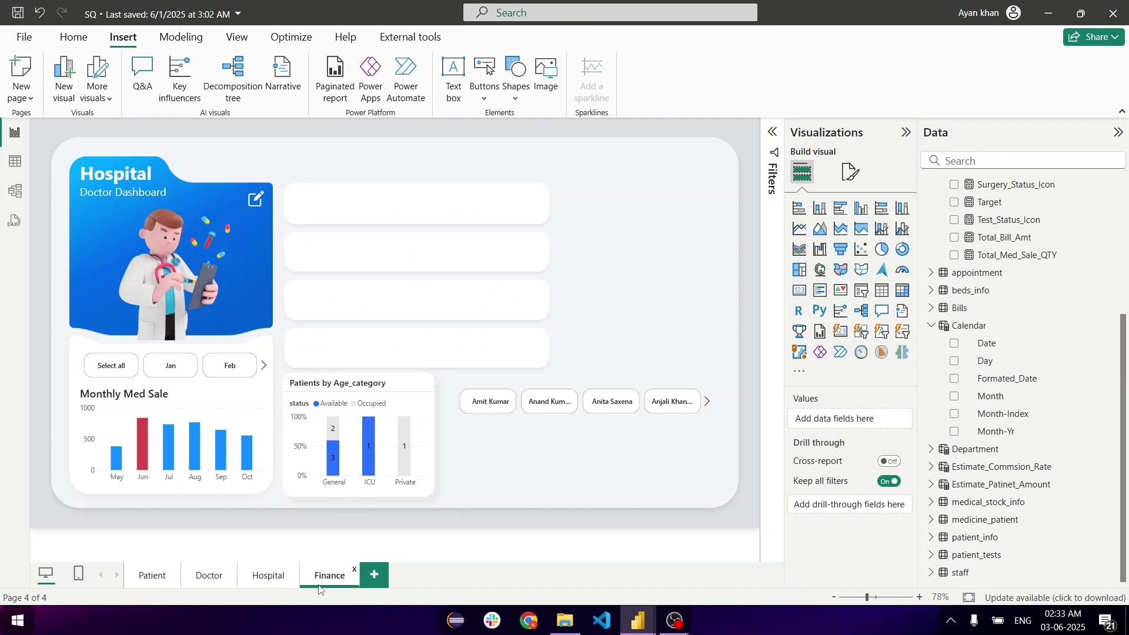
pyautogui.hotkey('ctrl', 'v')
pyautogui.moveTo(519, 446); pyautogui.dragTo(565, 298)
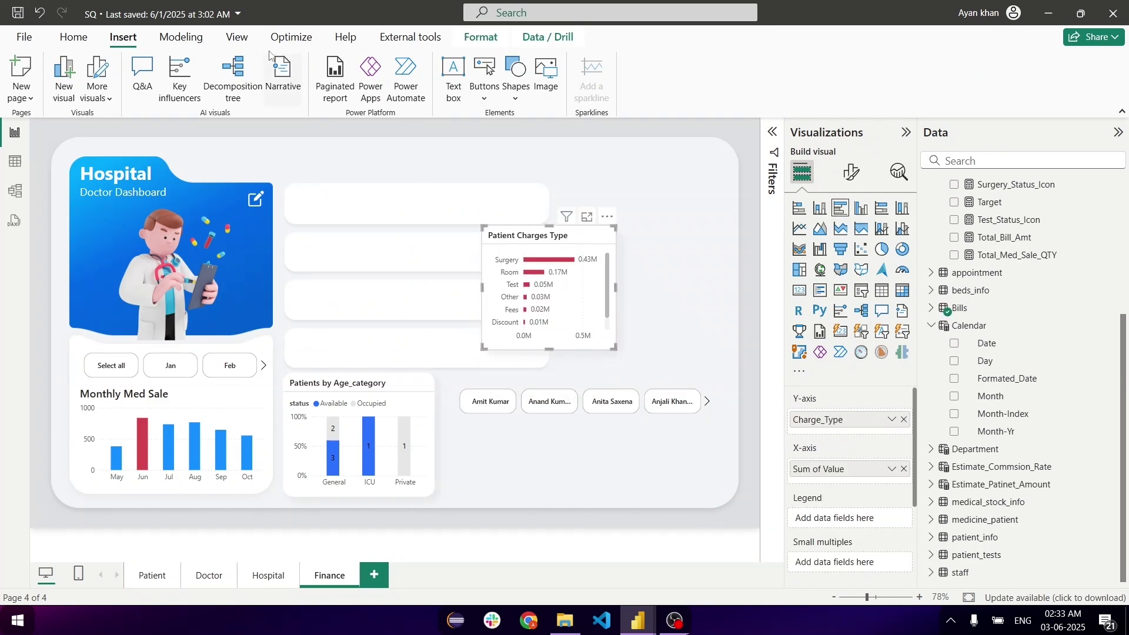
# Display the Selection pane for the Finance page and collapse it beside the canvas.
pyautogui.click(237, 36)
pyautogui.click(659, 87)
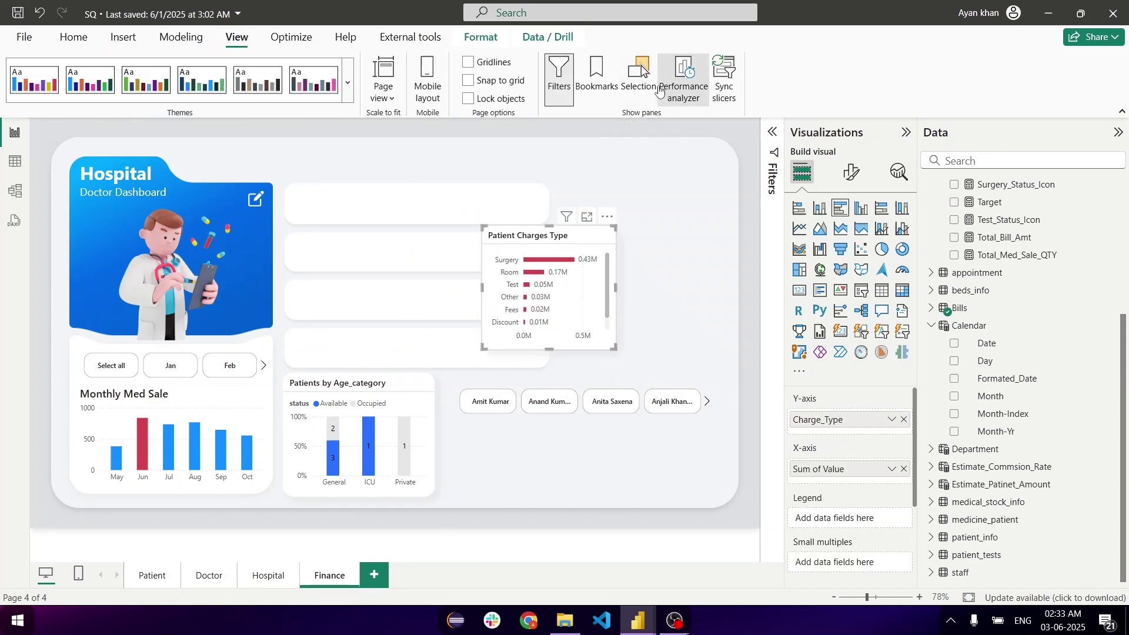
pyautogui.click(660, 88)
pyautogui.click(648, 87)
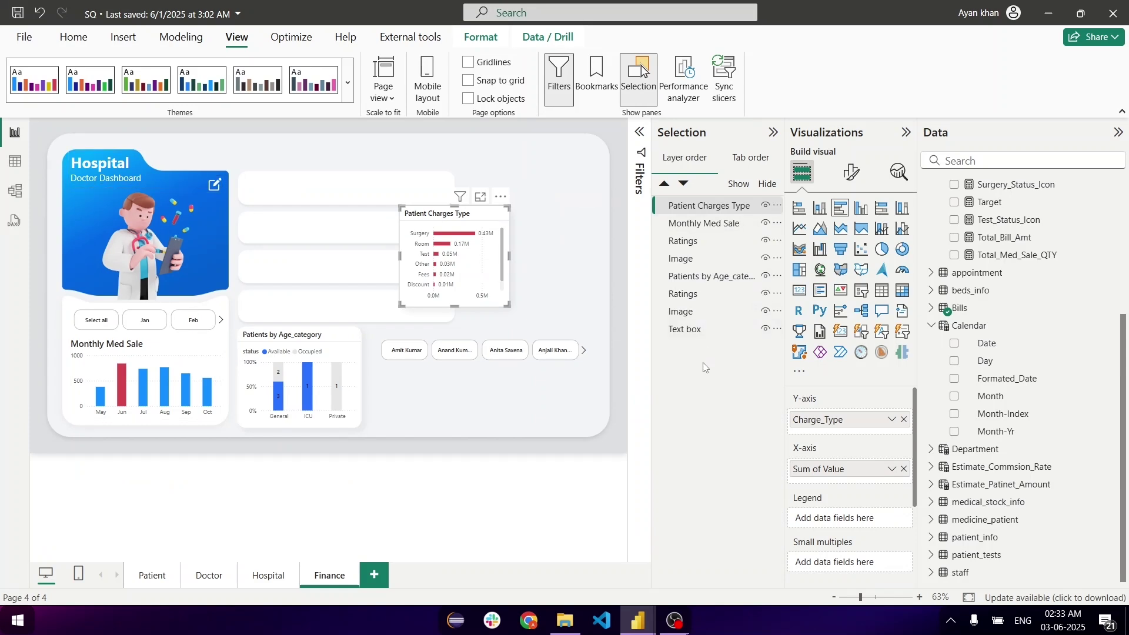
pyautogui.click(774, 132)
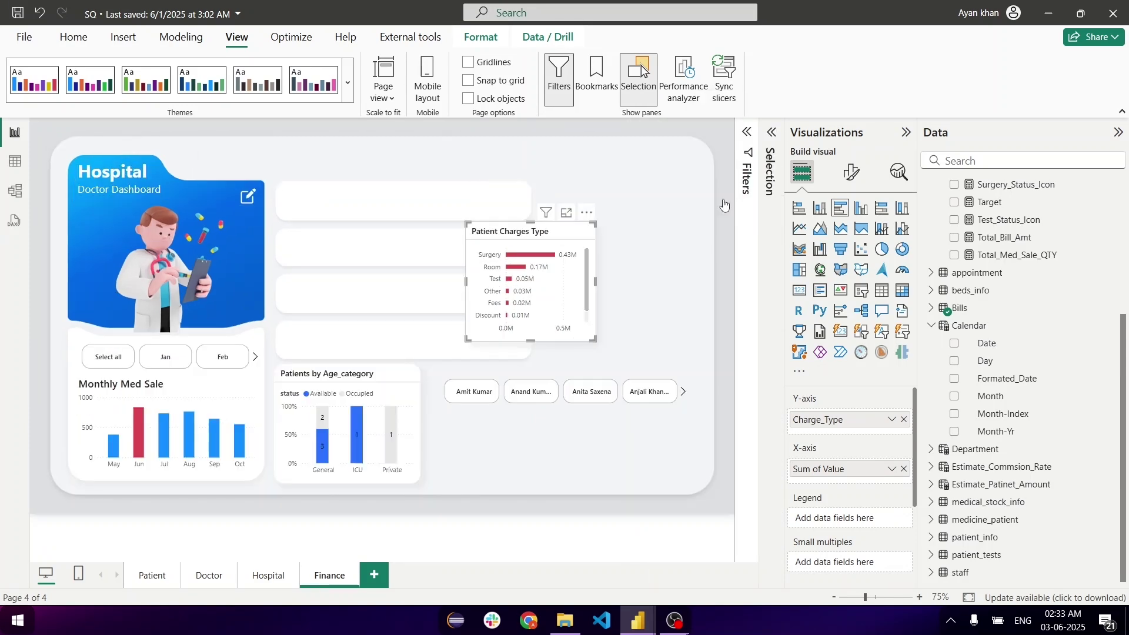
# Convert the Patient Charges Type chart to a clustered column chart and widen it to the white cards' left edge.
pyautogui.click(861, 208)
pyautogui.moveTo(469, 224); pyautogui.dragTo(275, 219)
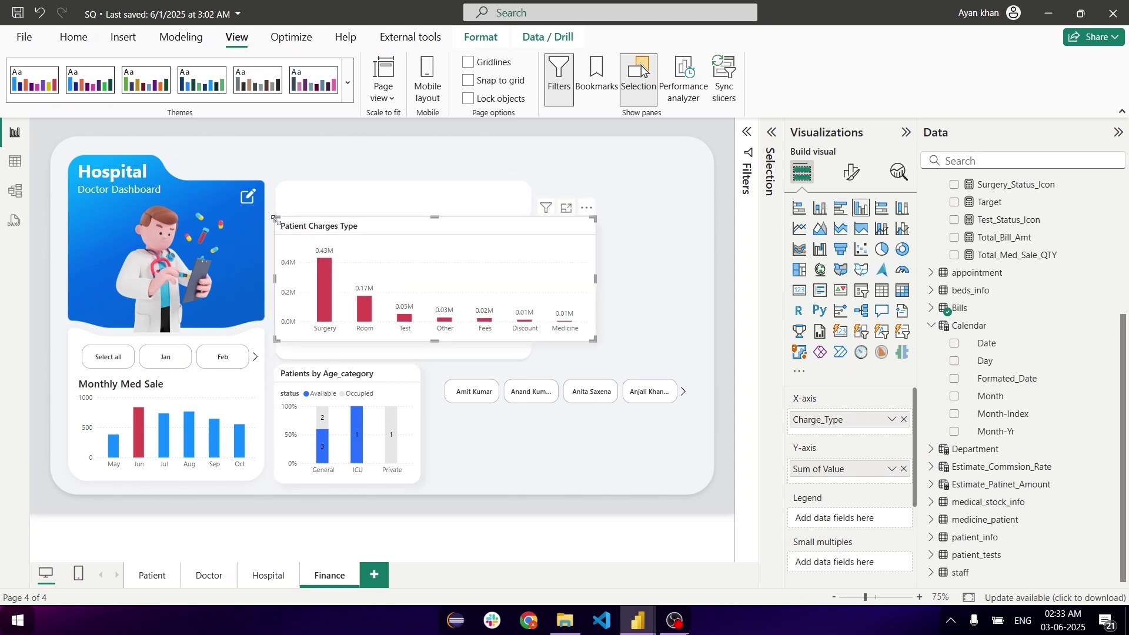
# Set the column color of the Patient Charges Type chart to #0F83FF.
pyautogui.click(852, 172)
pyautogui.click(831, 453)
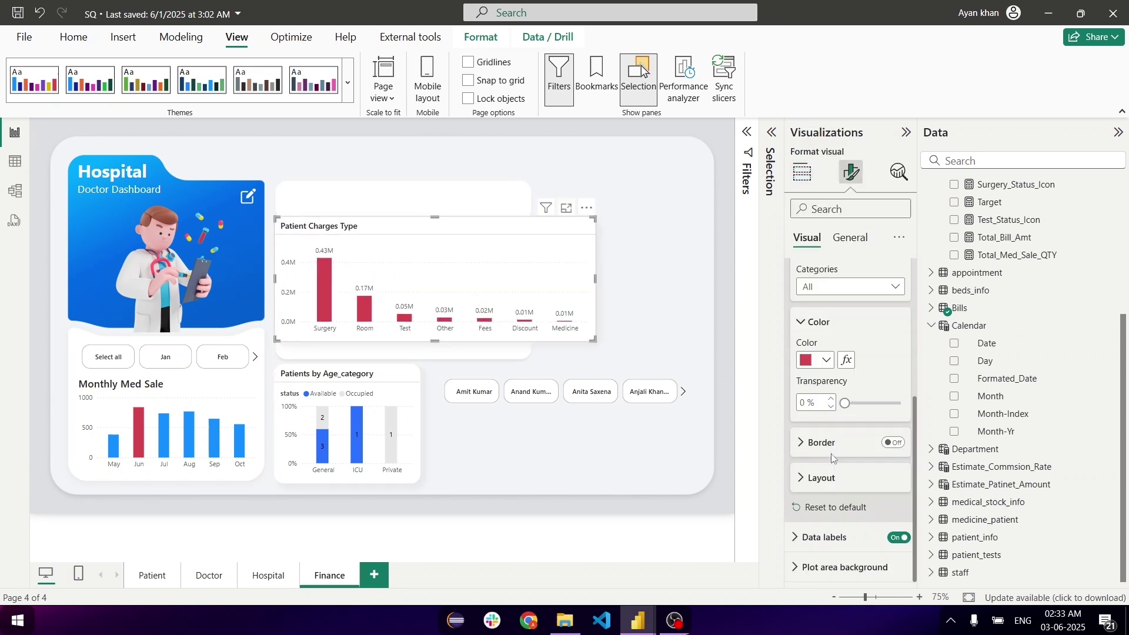
pyautogui.click(820, 360)
pyautogui.click(857, 338)
pyautogui.doubleClick(828, 316)
pyautogui.write('#0F83FF')
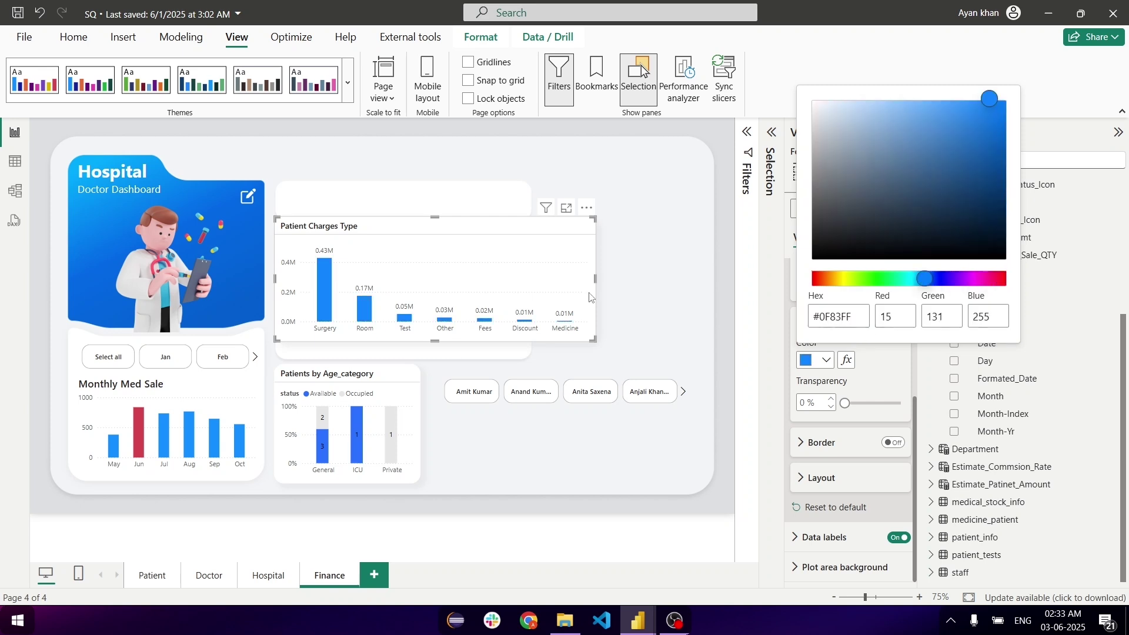
pyautogui.click(572, 313)
# Delete the Patients by Age_category chart from the Finance page.
pyautogui.click(410, 396)
pyautogui.moveTo(409, 395); pyautogui.dragTo(638, 226)
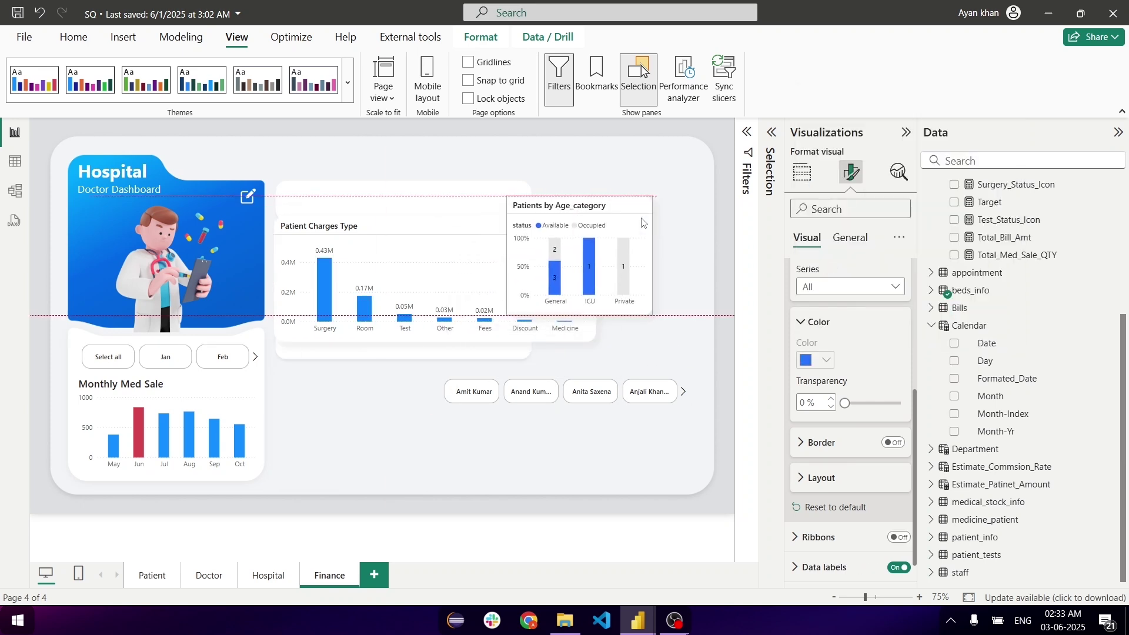
pyautogui.press('Delete')
# Move the Patient Charges Type chart down to the page's lower area and delete the patient name slicer.
pyautogui.click(553, 240)
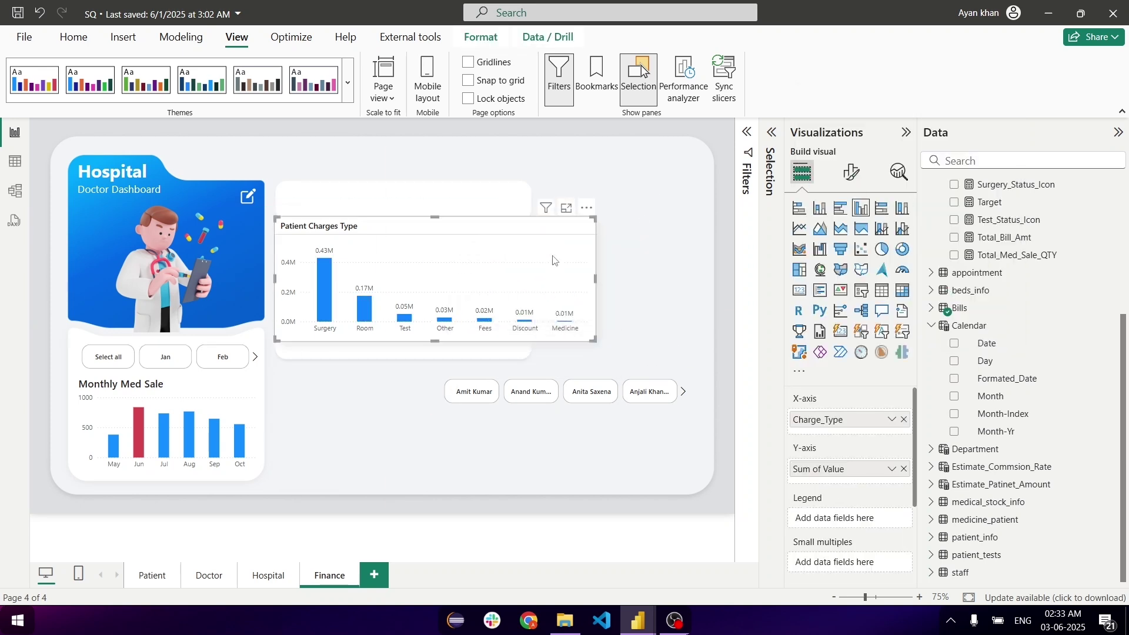
pyautogui.moveTo(553, 239); pyautogui.dragTo(557, 372)
pyautogui.click(643, 391)
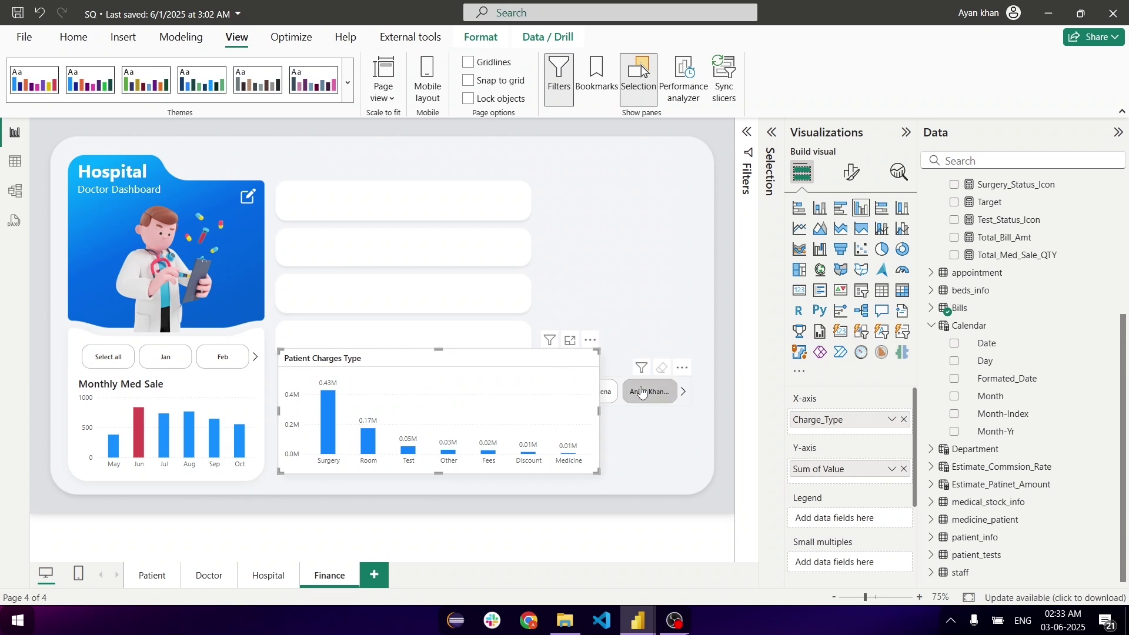
pyautogui.press('Delete')
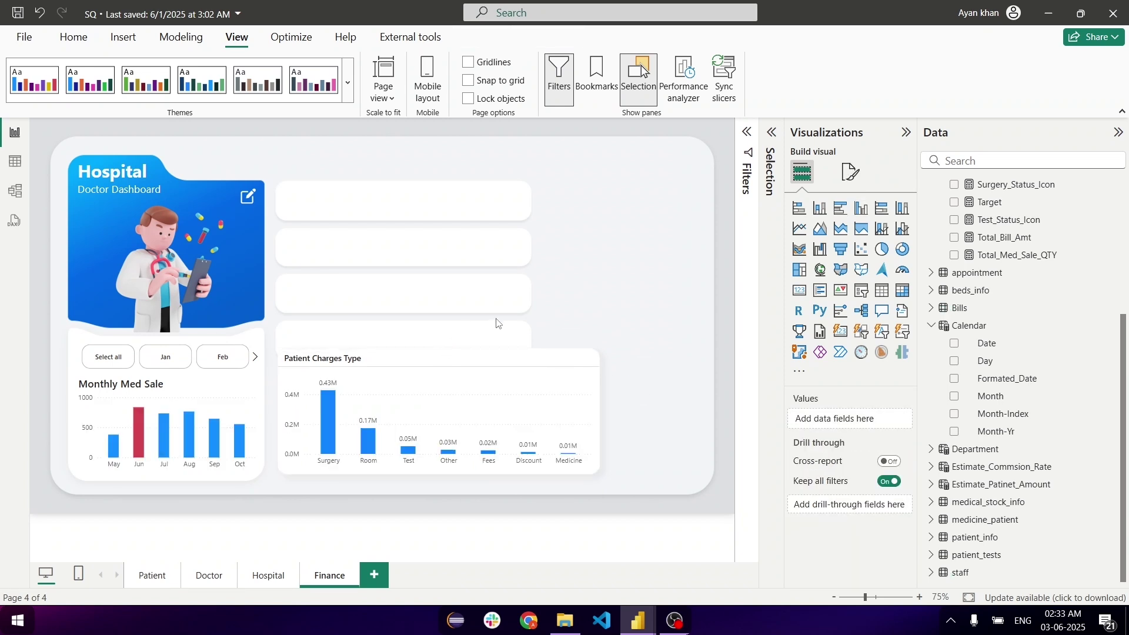
# Position the Patient Charges Type chart just below the lowest white card, aligned with the cards' left edge.
pyautogui.click(481, 361)
pyautogui.moveTo(482, 361); pyautogui.dragTo(478, 385)
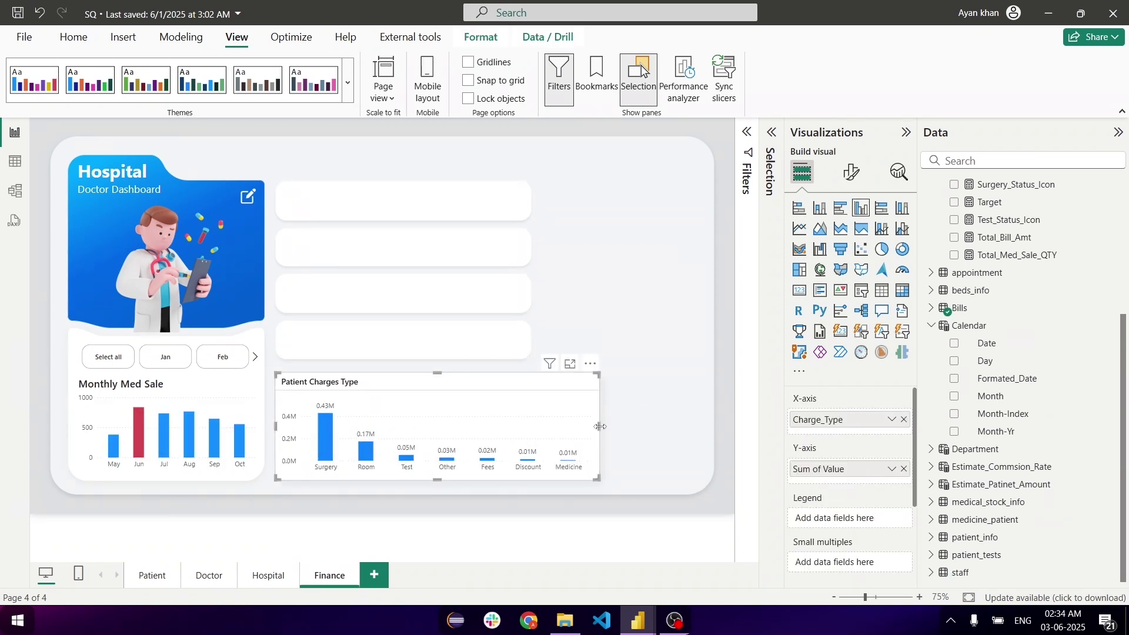
# Narrow the Patient Charges Type chart to about the white cards' width and set its column color to #077AF6.
pyautogui.moveTo(599, 427); pyautogui.dragTo(538, 425)
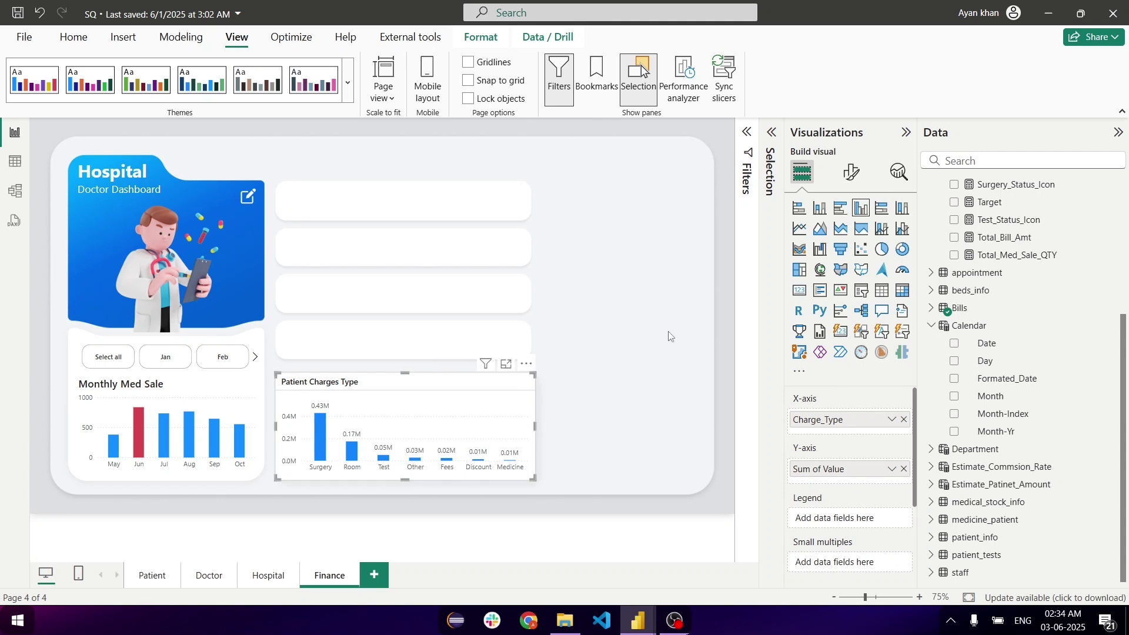
pyautogui.click(853, 172)
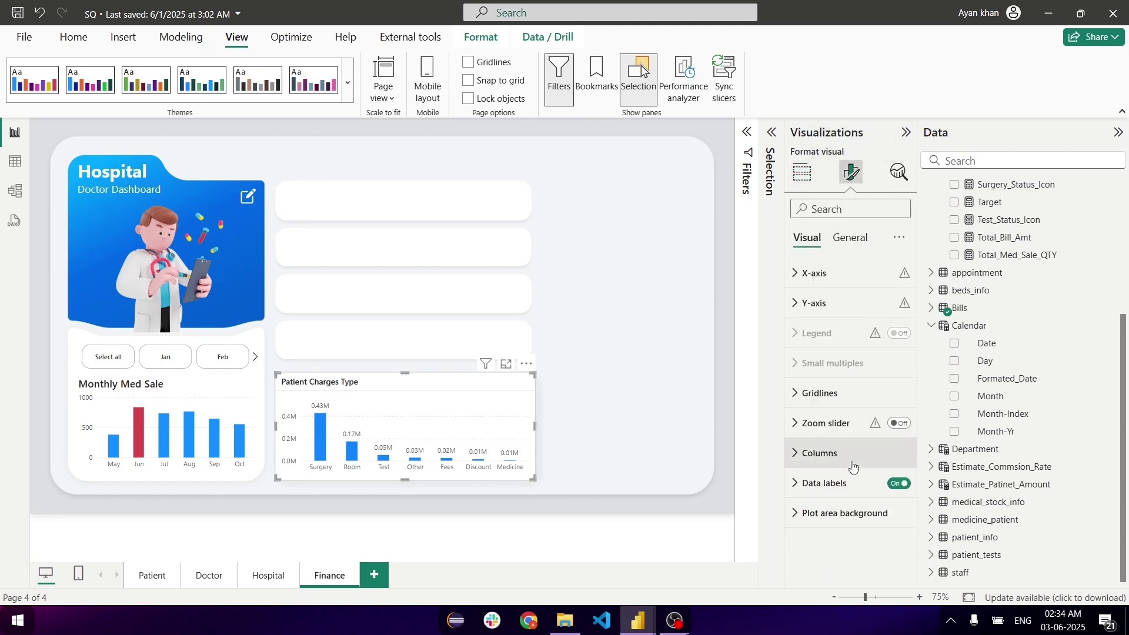
pyautogui.click(824, 455)
pyautogui.click(826, 426)
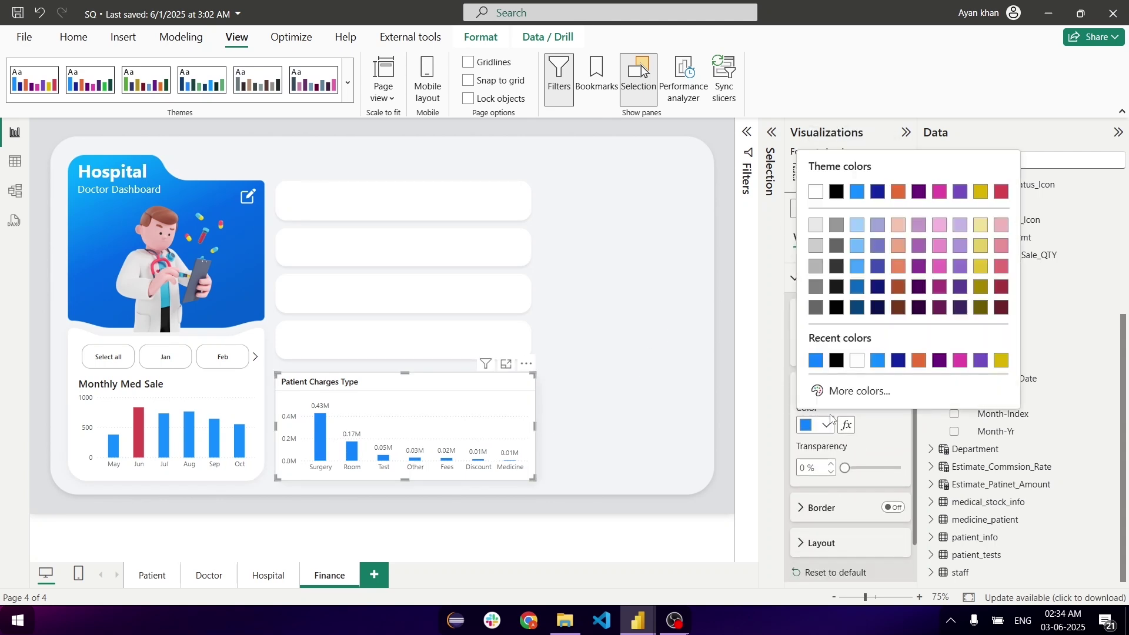
pyautogui.click(850, 391)
pyautogui.click(991, 188)
pyautogui.moveTo(992, 188); pyautogui.dragTo(1002, 178)
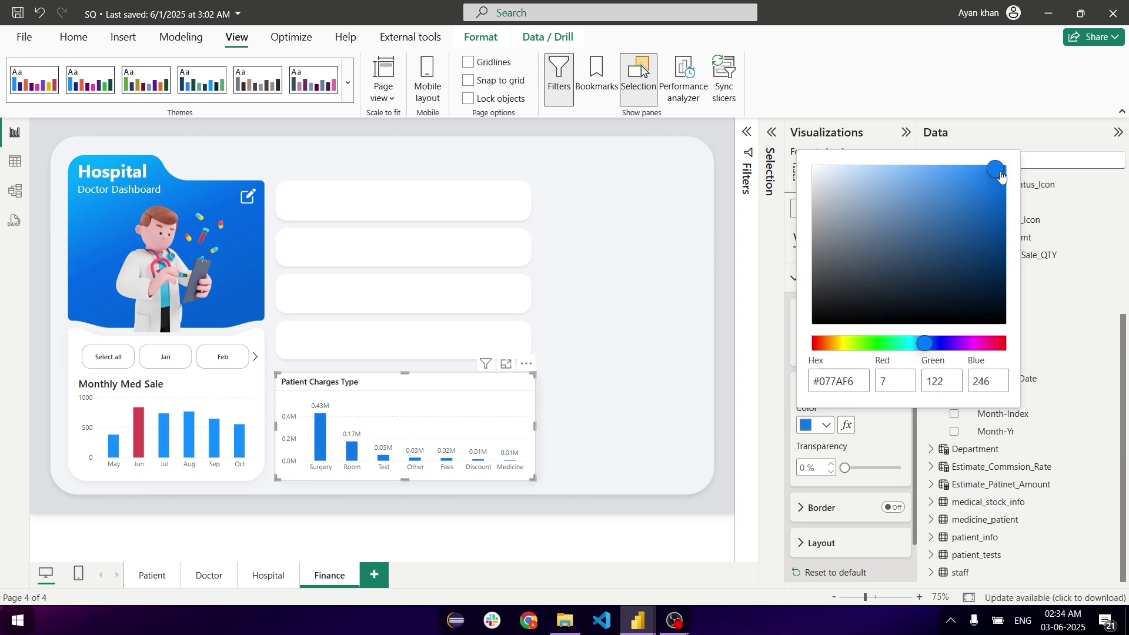
# Add a second color rule to the Monthly Med Sale chart for values from Min number to below 799 number.
pyautogui.click(225, 413)
pyautogui.click(225, 414)
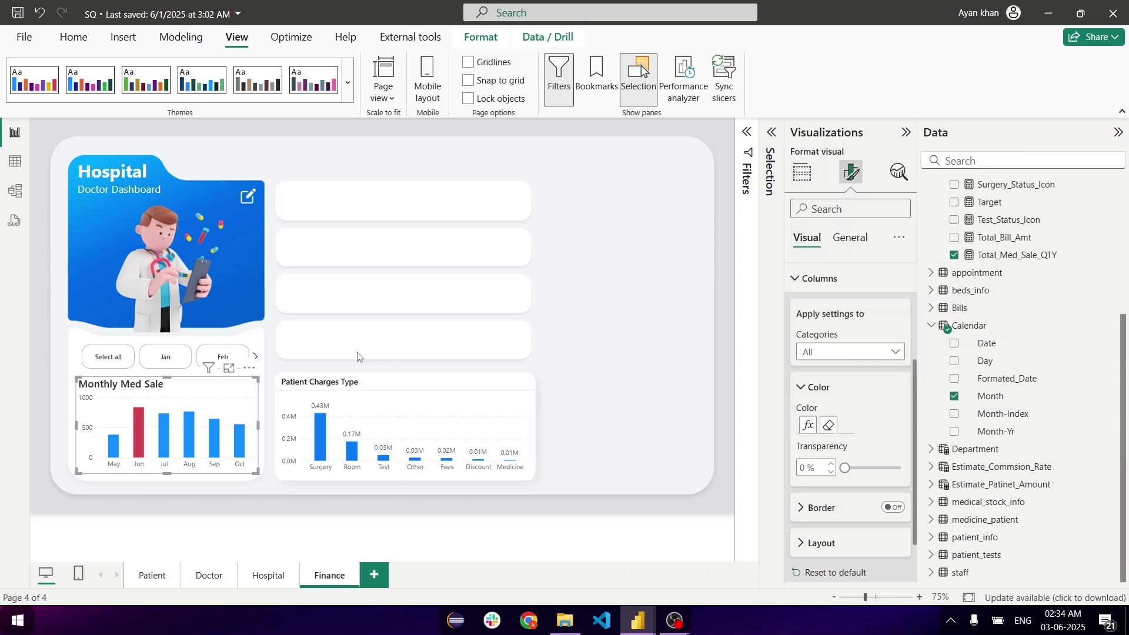
pyautogui.click(809, 425)
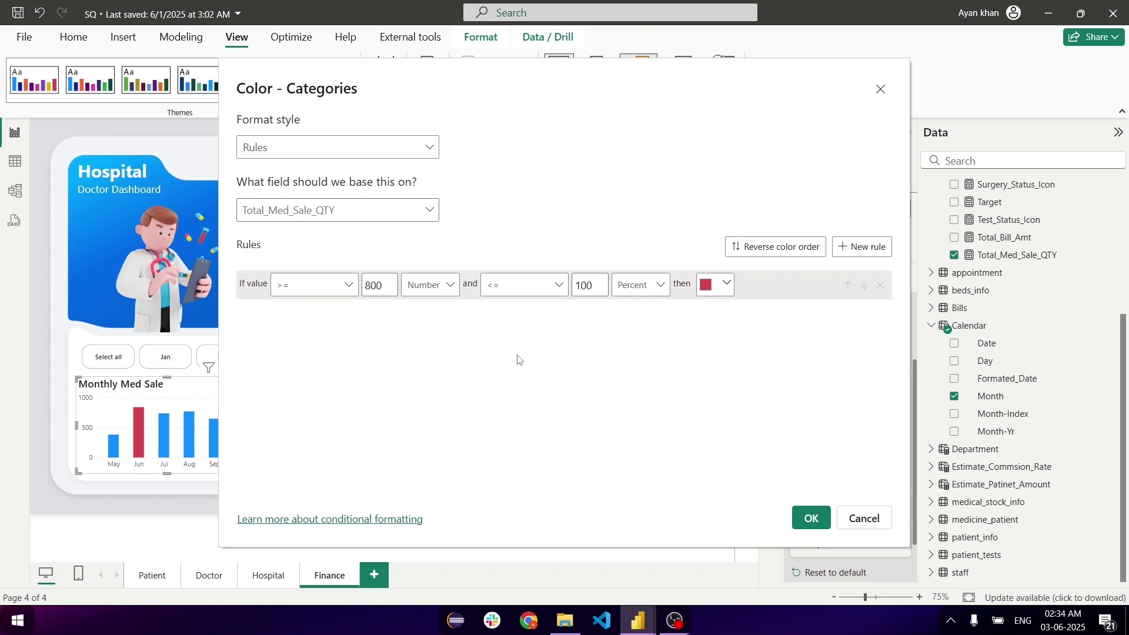
pyautogui.click(862, 246)
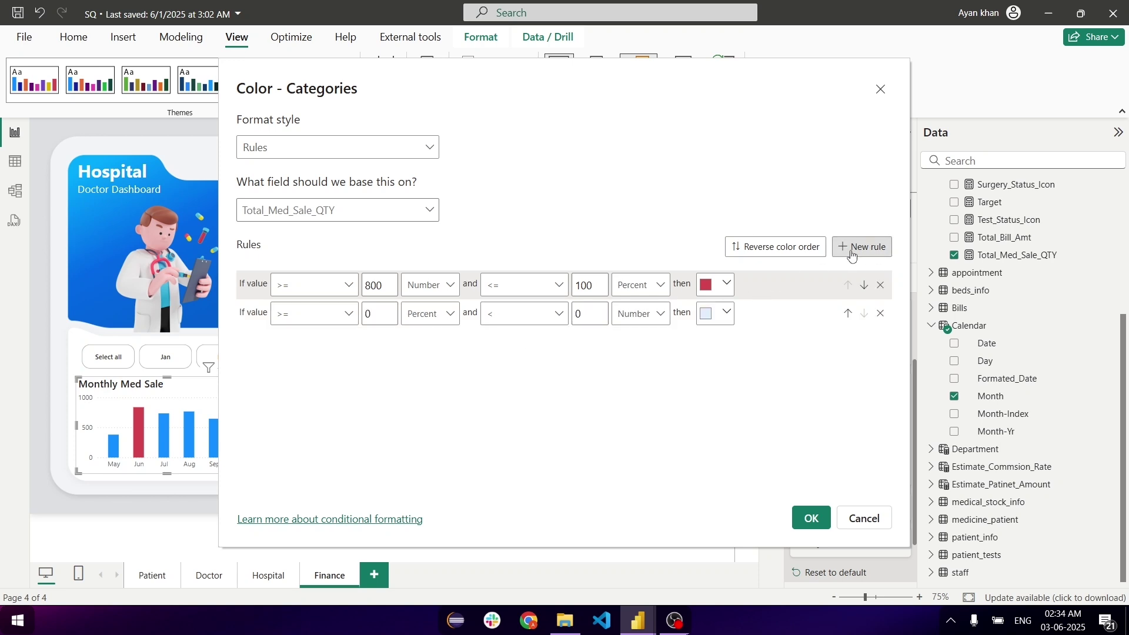
pyautogui.press('BackSpace')
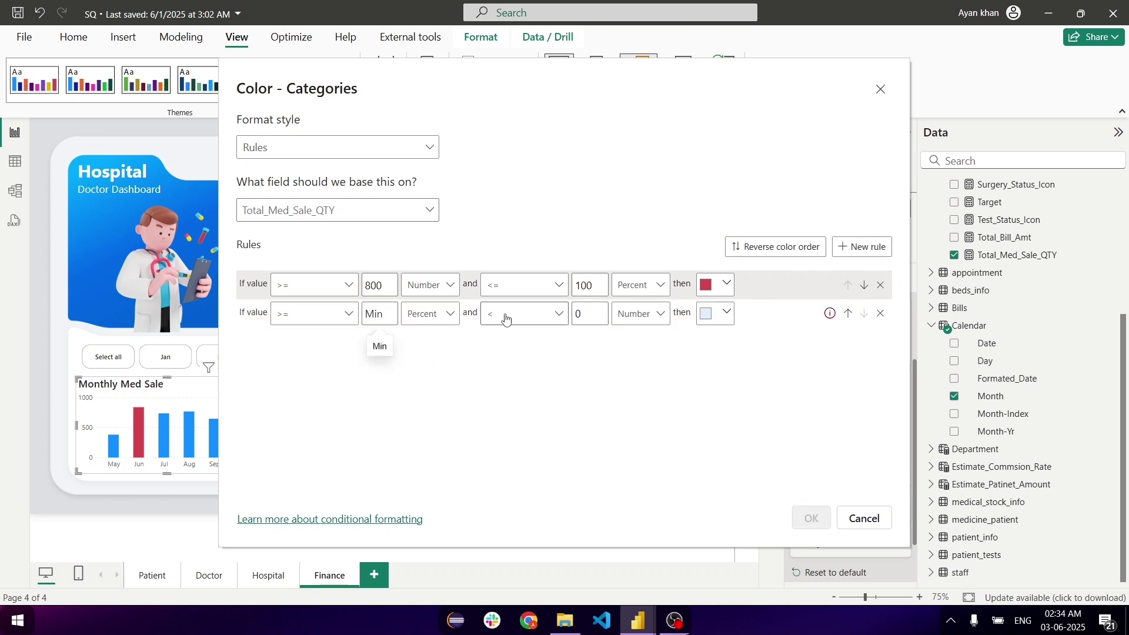
pyautogui.moveTo(594, 315); pyautogui.dragTo(487, 328)
pyautogui.write('799')
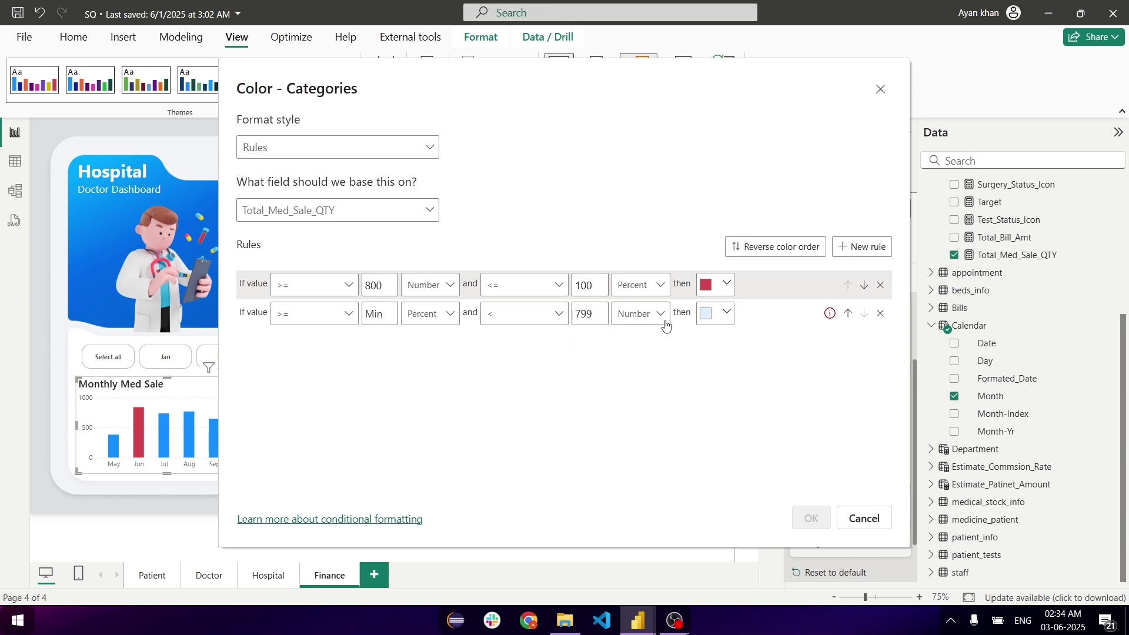
pyautogui.click(713, 318)
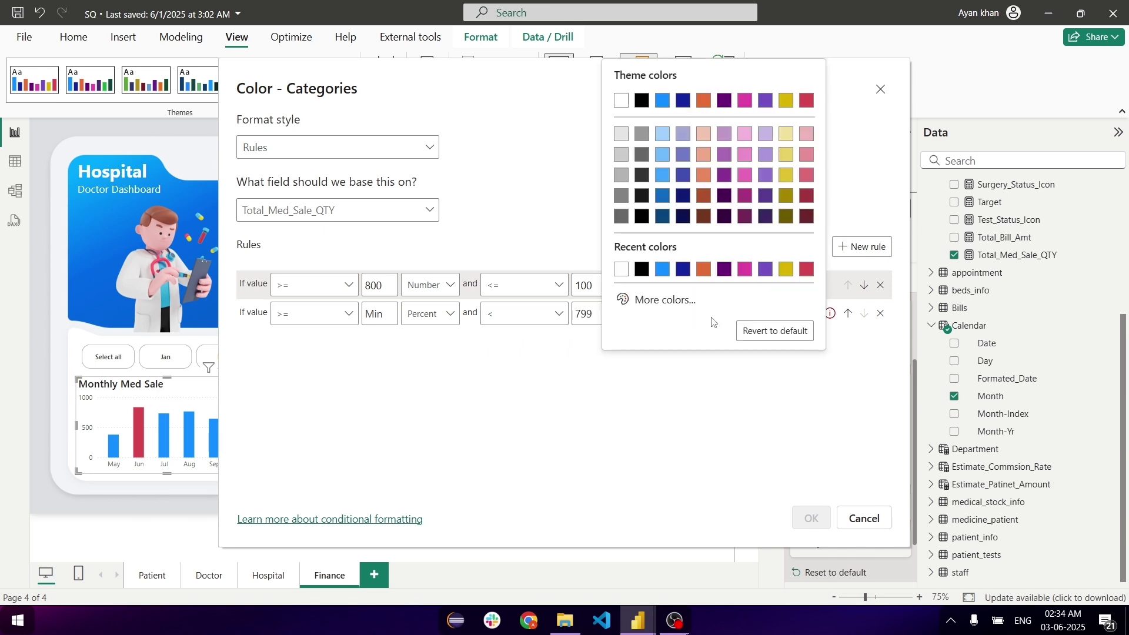
pyautogui.click(432, 314)
pyautogui.click(436, 334)
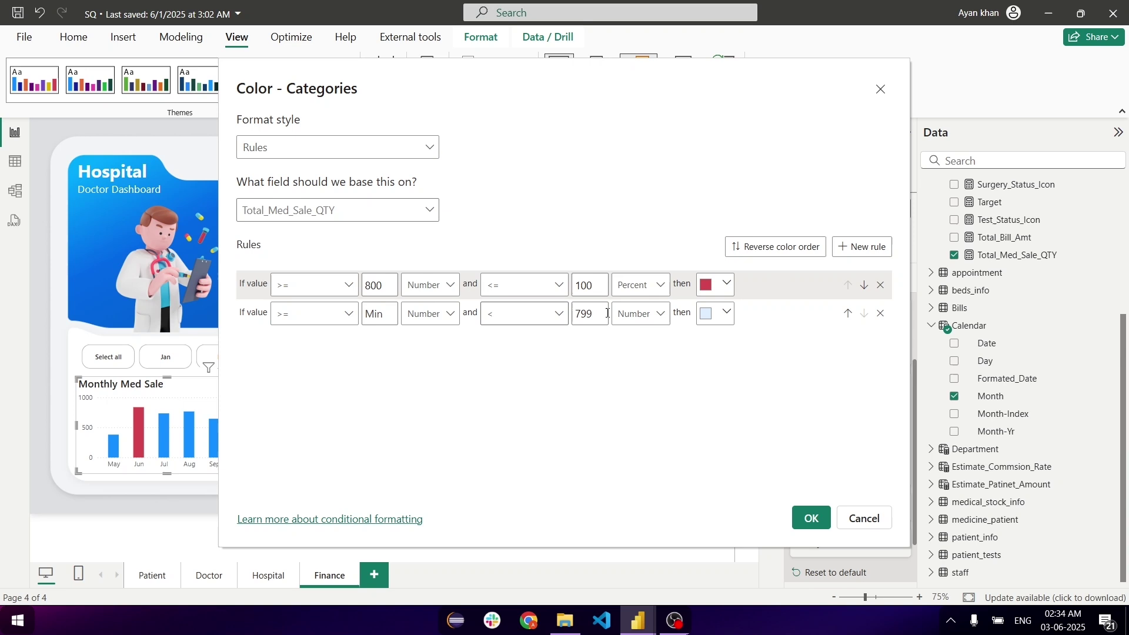
# Set the second rule's color to #3575FF and apply the Monthly Med Sale color rules.
pyautogui.click(706, 314)
pyautogui.click(663, 310)
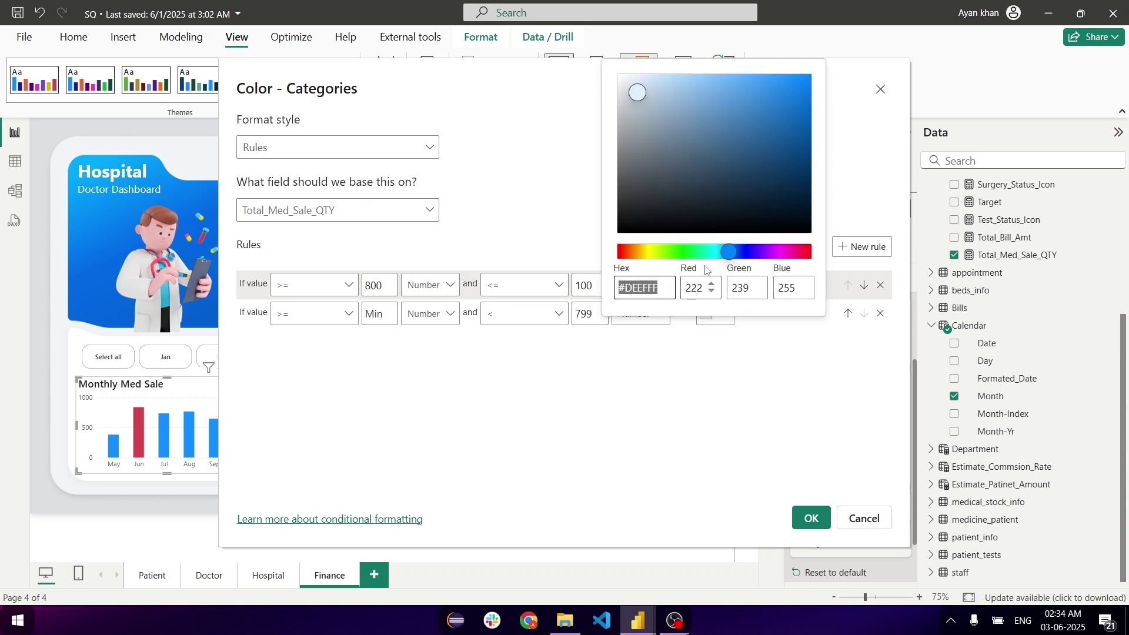
pyautogui.click(739, 252)
pyautogui.moveTo(795, 113); pyautogui.dragTo(765, 71)
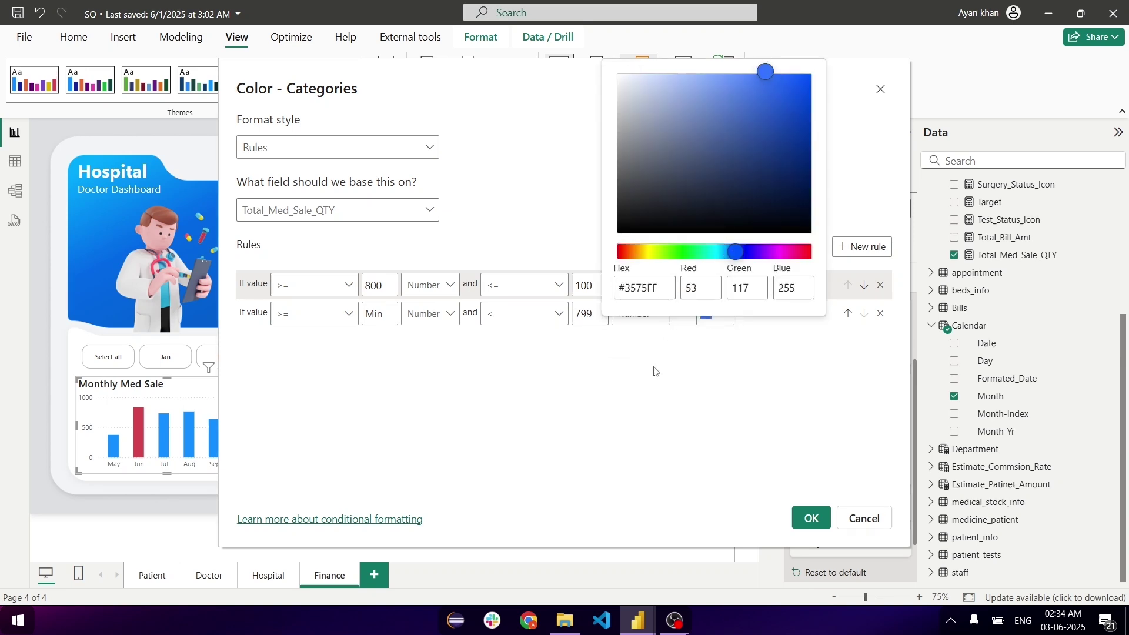
pyautogui.click(656, 371)
pyautogui.click(812, 519)
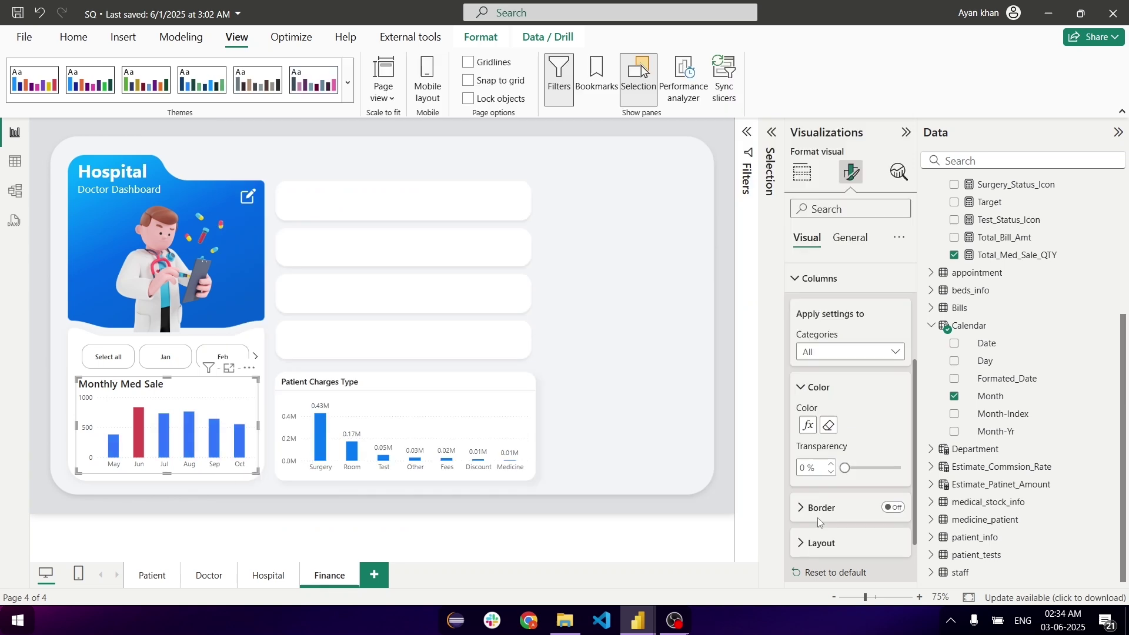
# Nudge the Patient Charges Type chart slightly up toward the lowest white card.
pyautogui.click(565, 450)
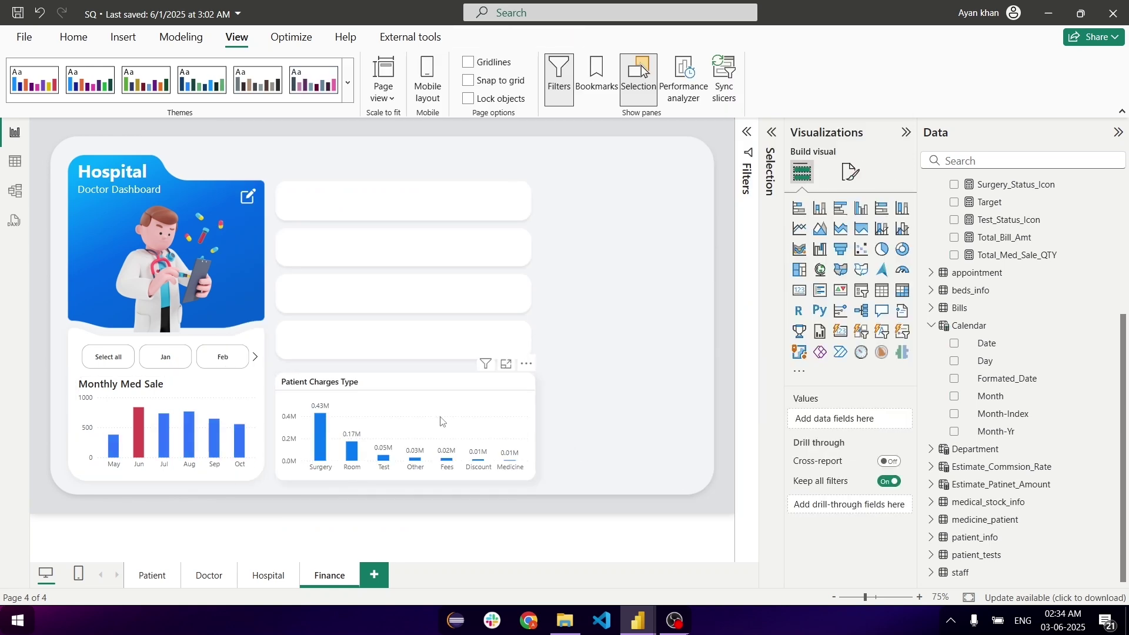
pyautogui.moveTo(440, 421); pyautogui.dragTo(440, 418)
pyautogui.click(606, 438)
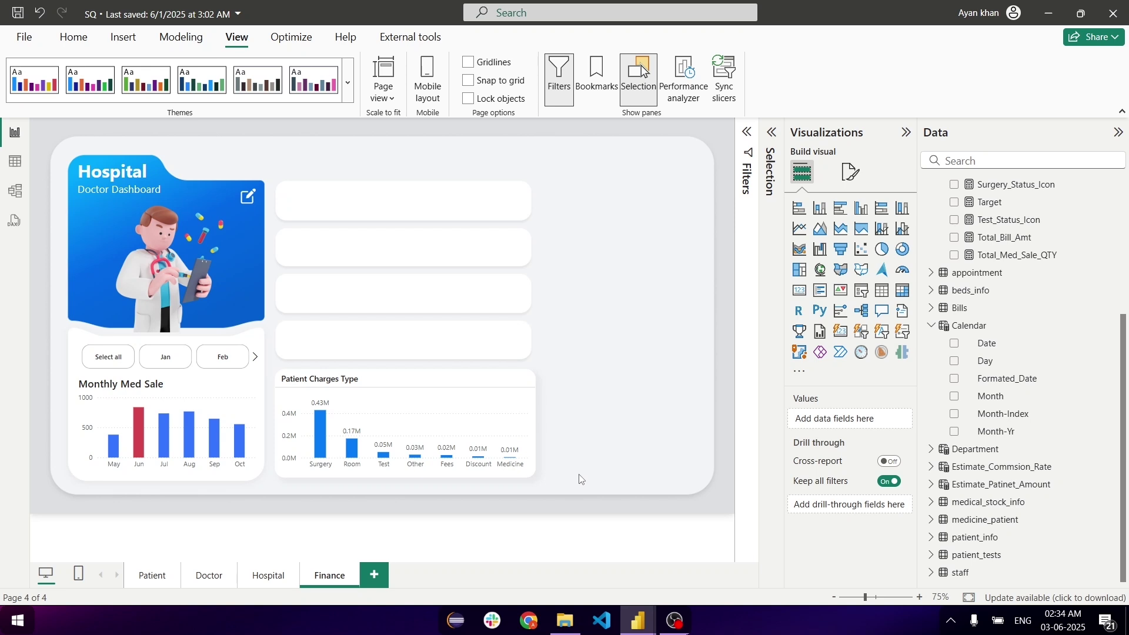
# Duplicate the Monthly Med Sale chart into the empty area beside the white cards and convert the copy into a taller 100% stacked bar chart.
pyautogui.scroll(4, 956, 361)
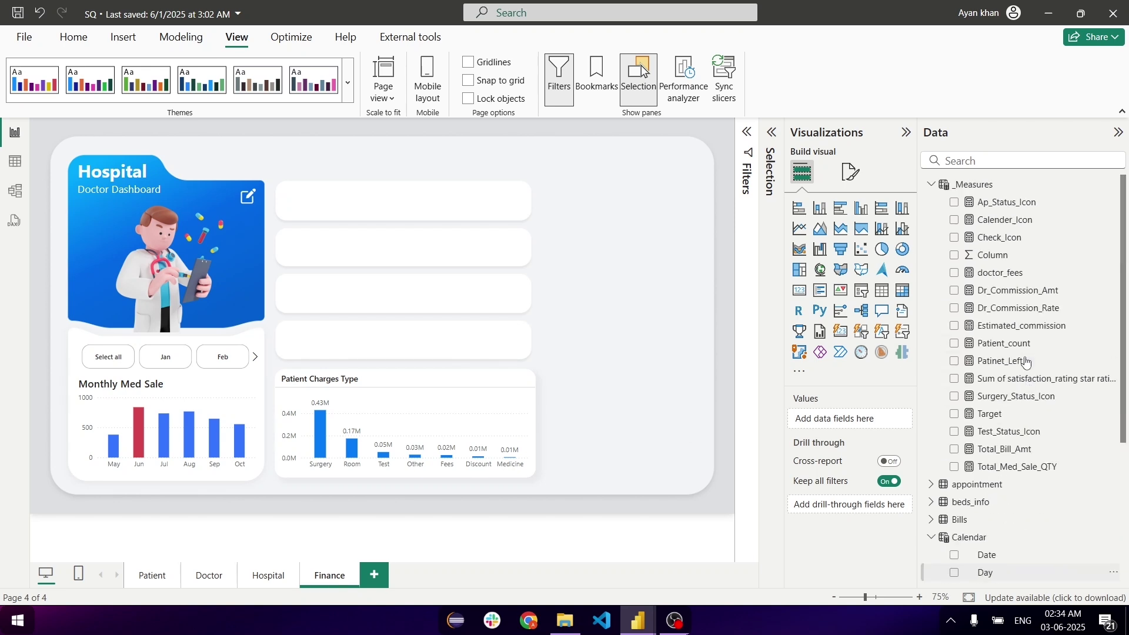
pyautogui.click(929, 186)
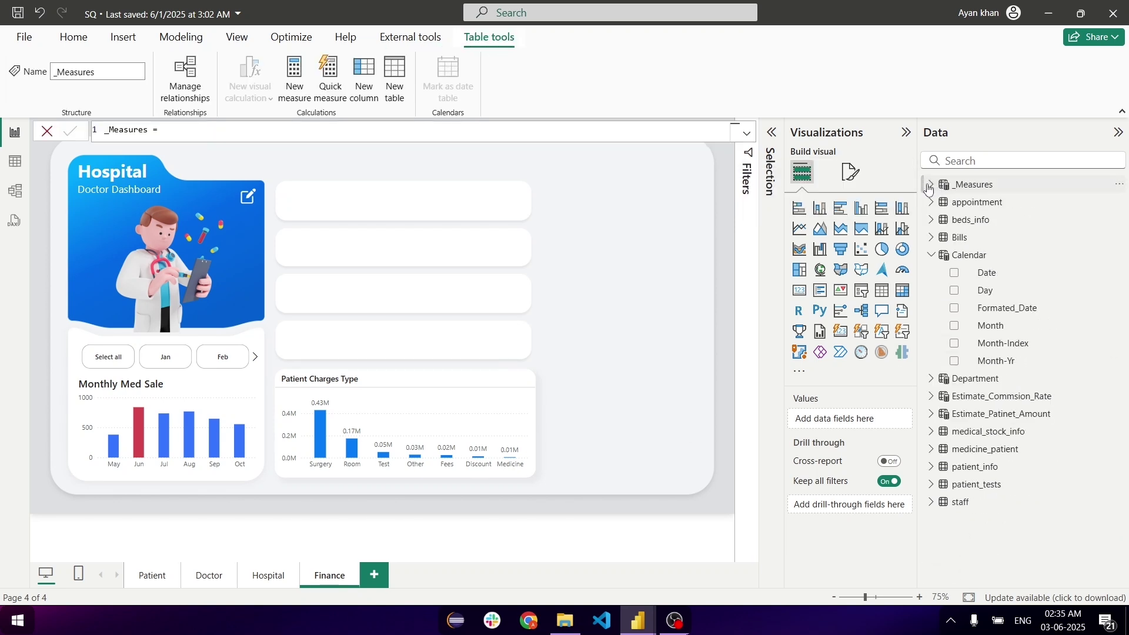
pyautogui.click(237, 387)
pyautogui.hotkey('ctrl', 'c')
pyautogui.hotkey('ctrl', 'v')
pyautogui.moveTo(237, 387); pyautogui.dragTo(697, 188)
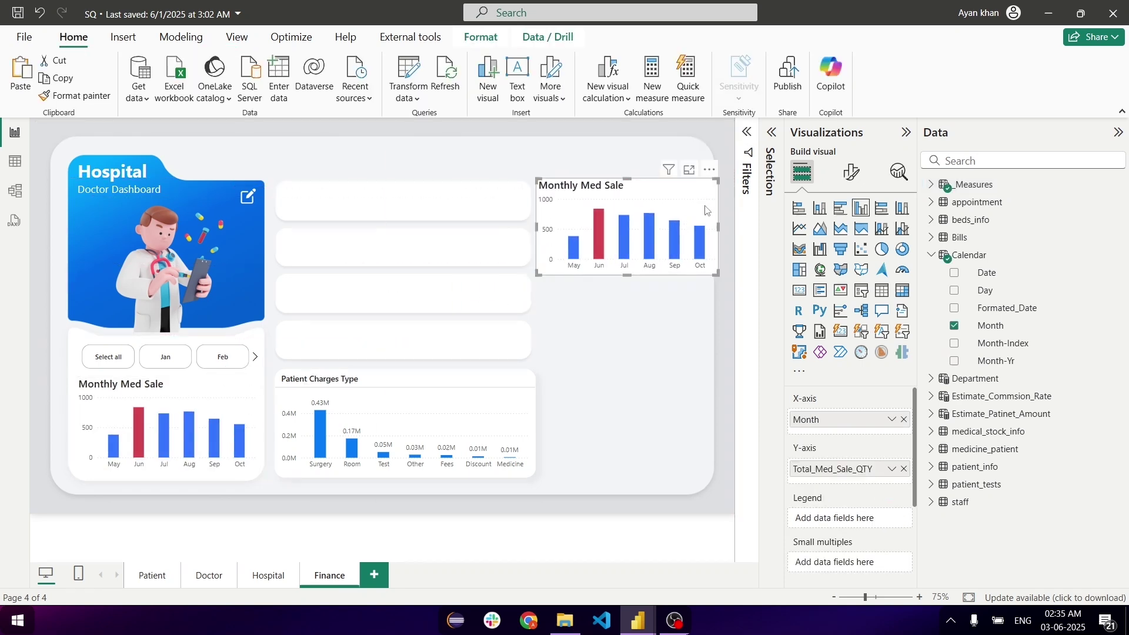
pyautogui.click(882, 207)
pyautogui.moveTo(716, 275); pyautogui.dragTo(681, 355)
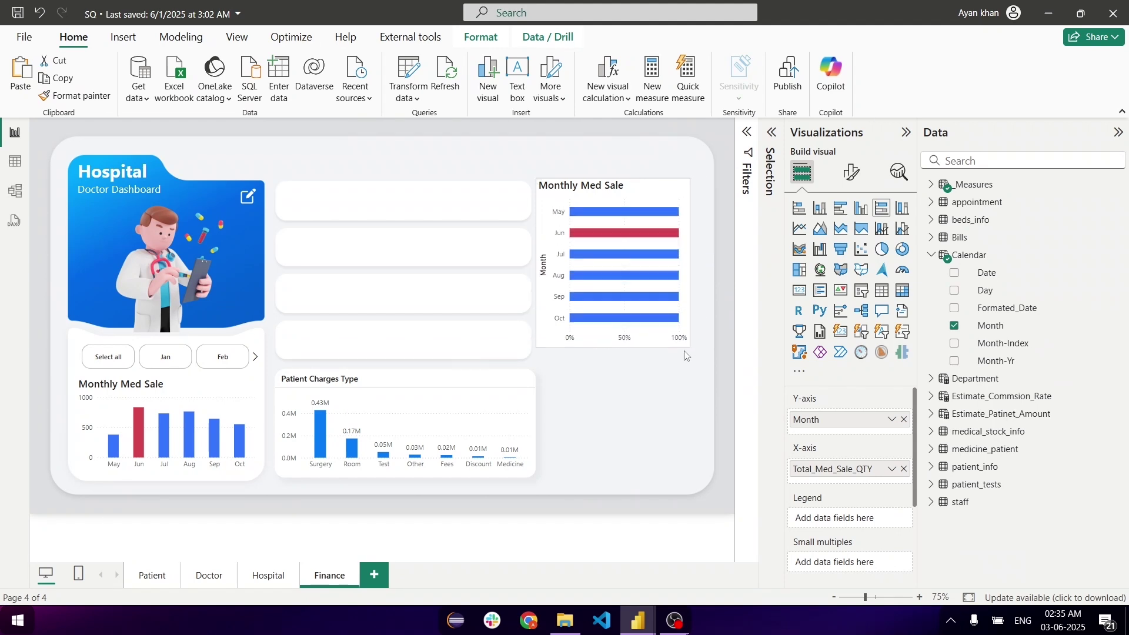
# Clear the conditional bar color from the copied Monthly Med Sale chart and shift the chart slightly down and away from the cards.
pyautogui.click(853, 172)
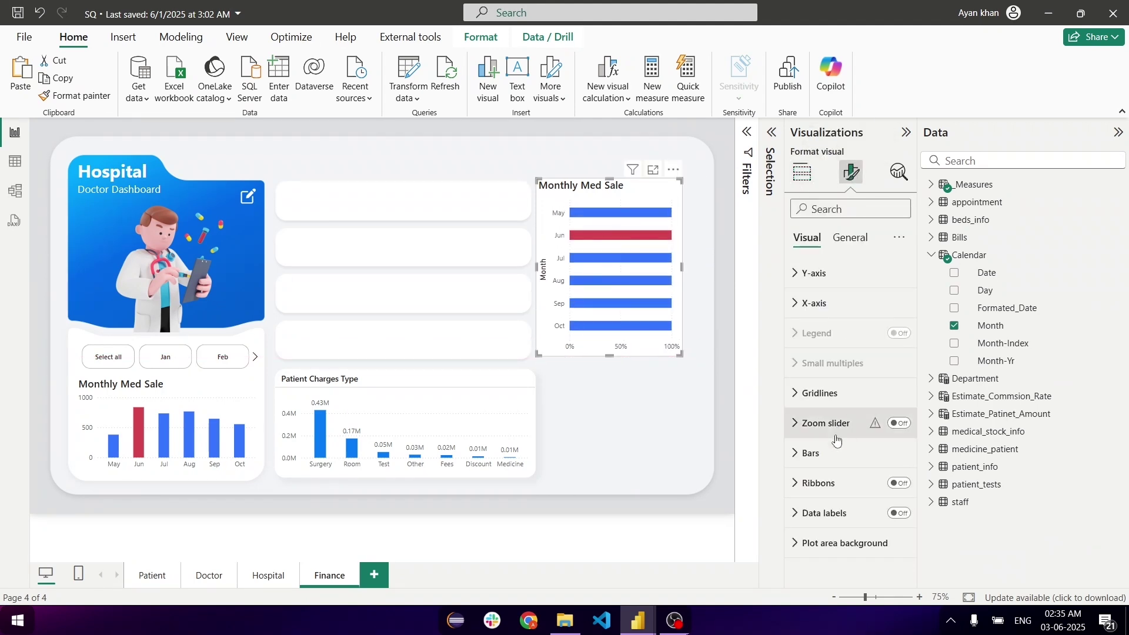
pyautogui.click(839, 458)
pyautogui.scroll(-1, 839, 465)
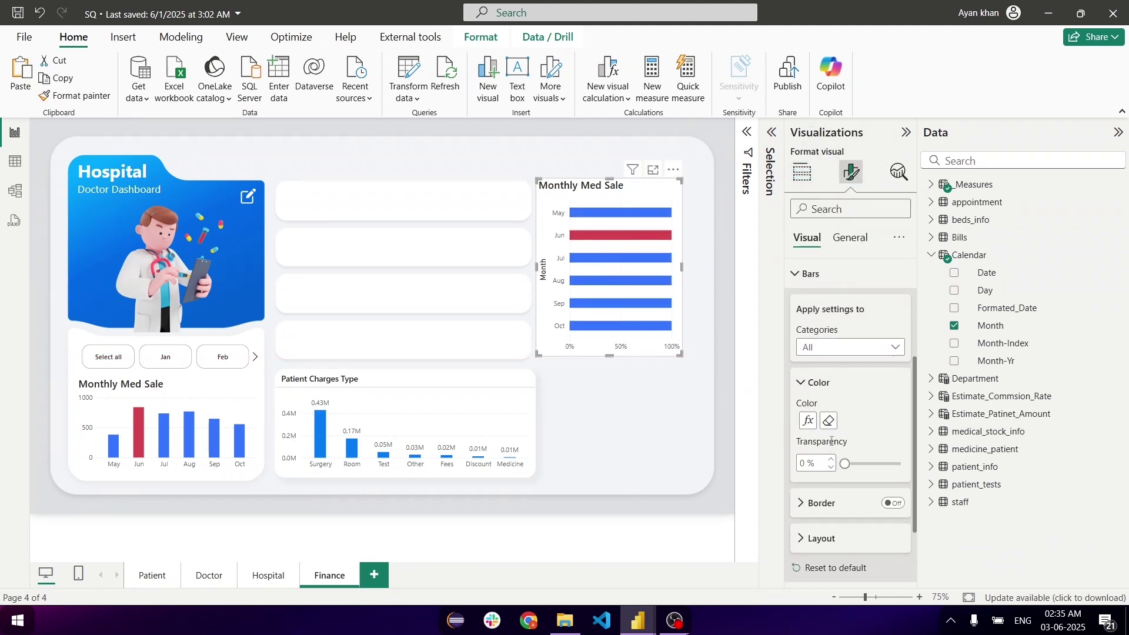
pyautogui.click(829, 421)
pyautogui.moveTo(655, 305); pyautogui.dragTo(662, 313)
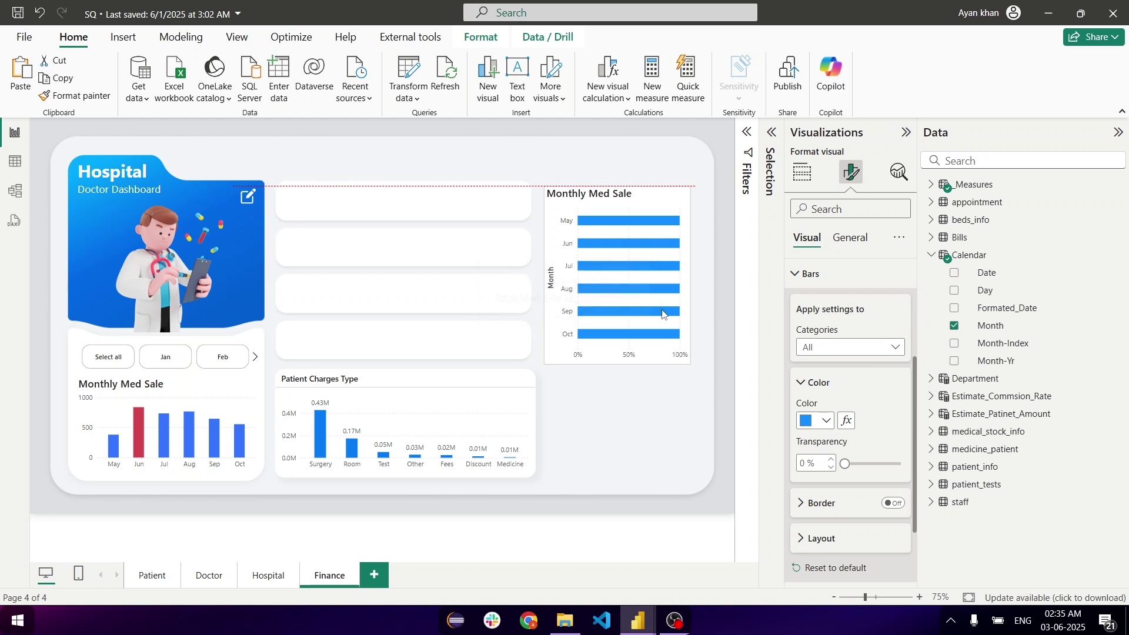
# Examine the medical_stock_info table's data and select its stock_qty column.
pyautogui.click(801, 171)
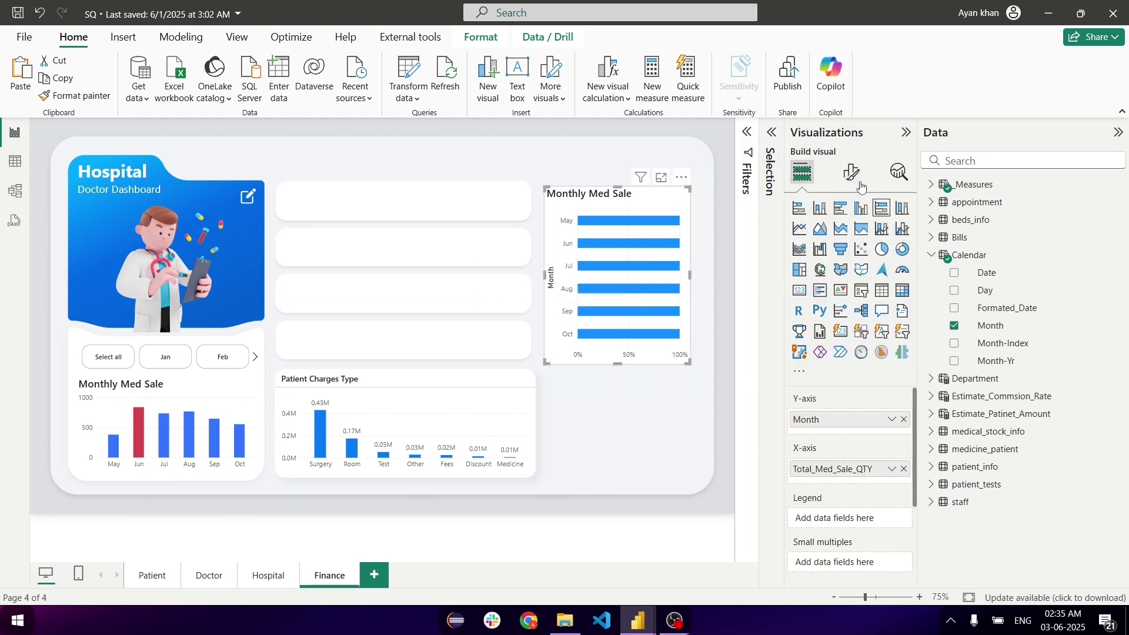
pyautogui.click(931, 185)
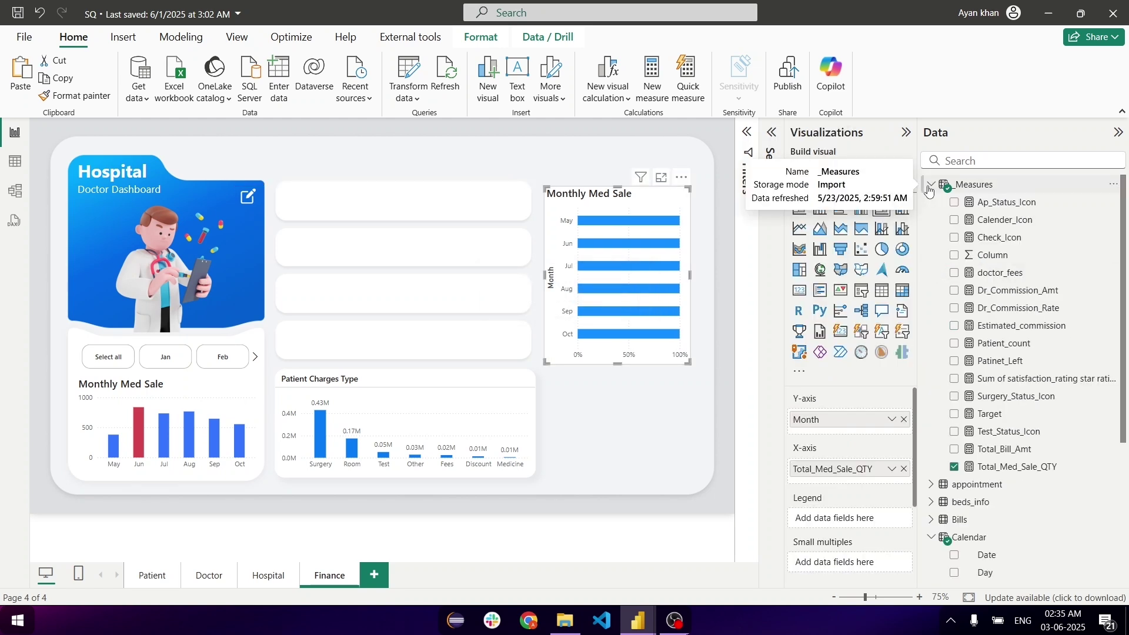
pyautogui.scroll(-3, 963, 431)
pyautogui.scroll(-1, 963, 431)
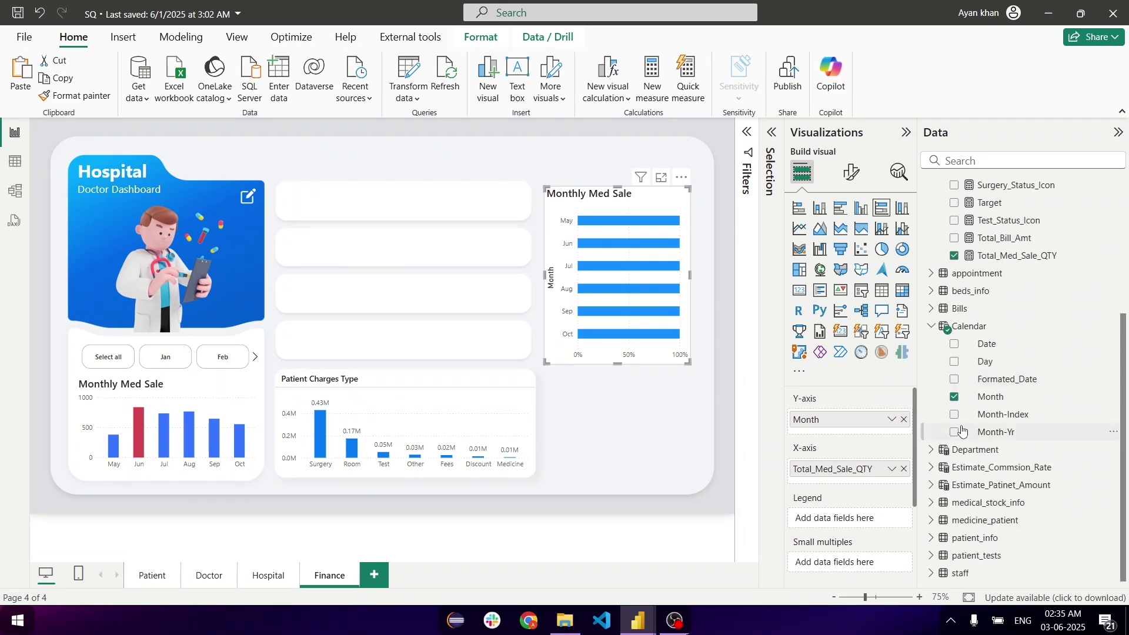
pyautogui.click(998, 503)
pyautogui.click(16, 161)
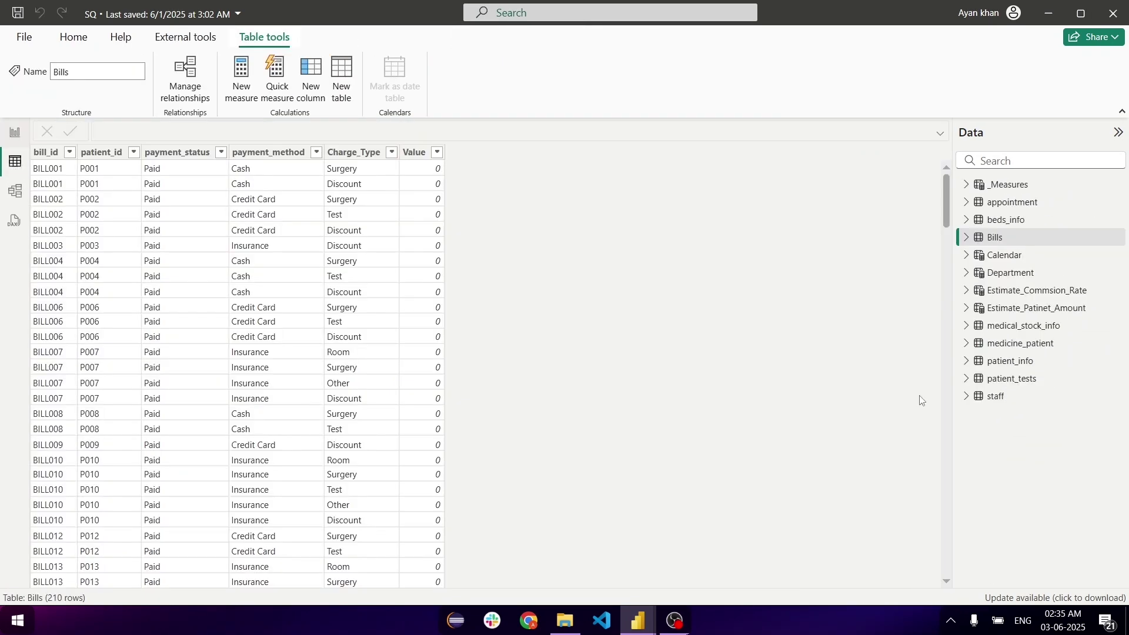
pyautogui.click(1035, 328)
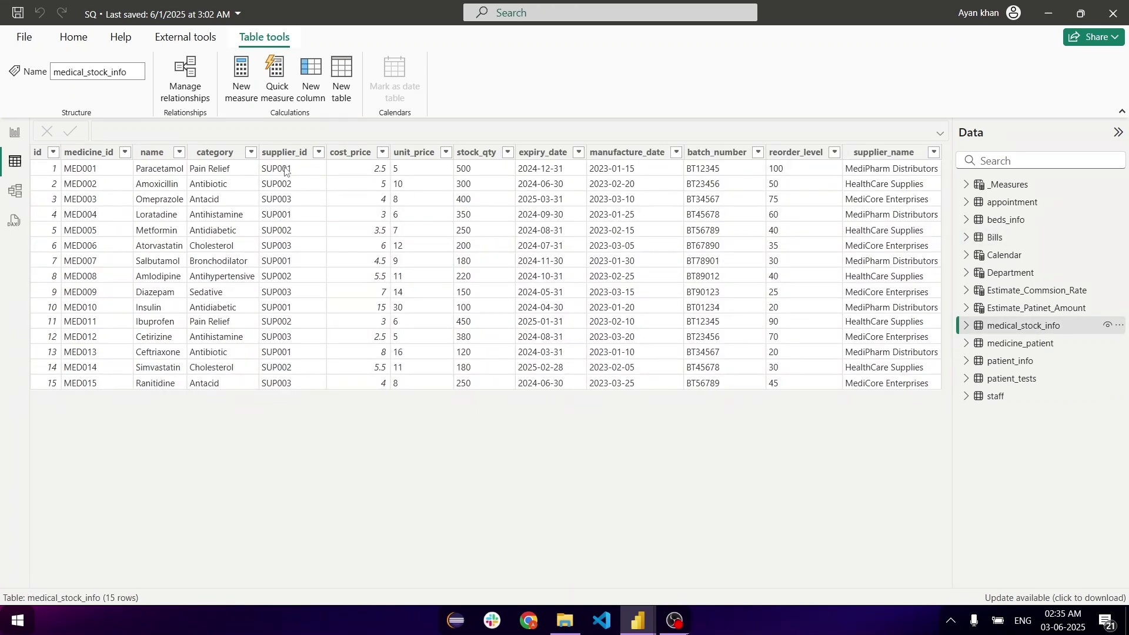
pyautogui.click(479, 154)
# Create the measure Total_Stock_QTY = SUM(medical_stock_info[stock_qty]) in the _Measures table.
pyautogui.rightClick(1024, 183)
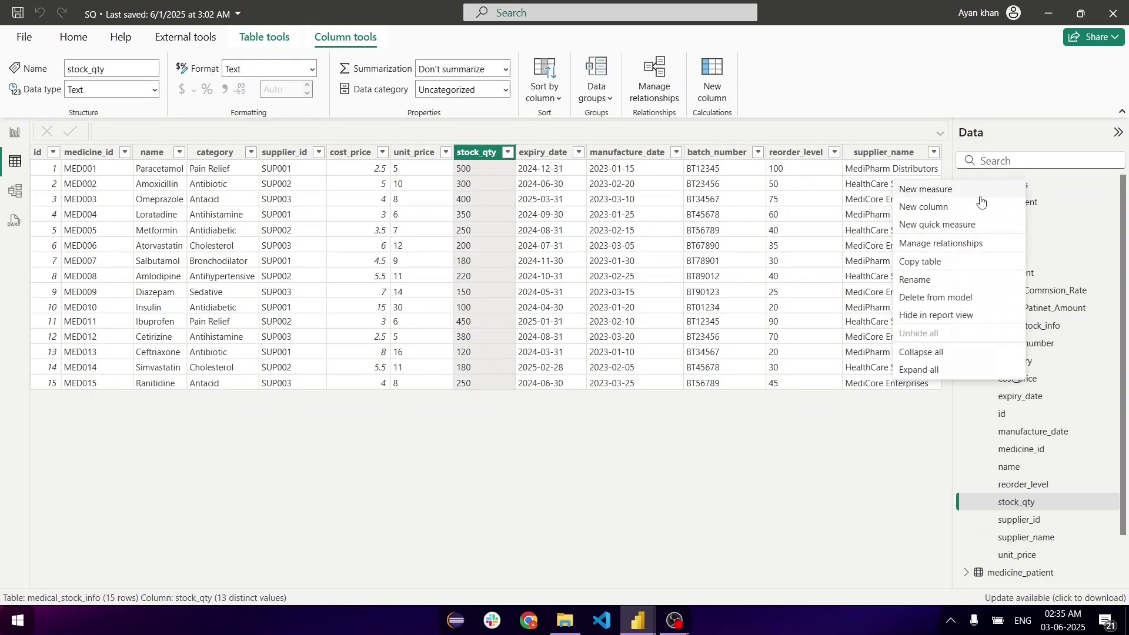
pyautogui.click(937, 199)
pyautogui.write('Total_Stoc')
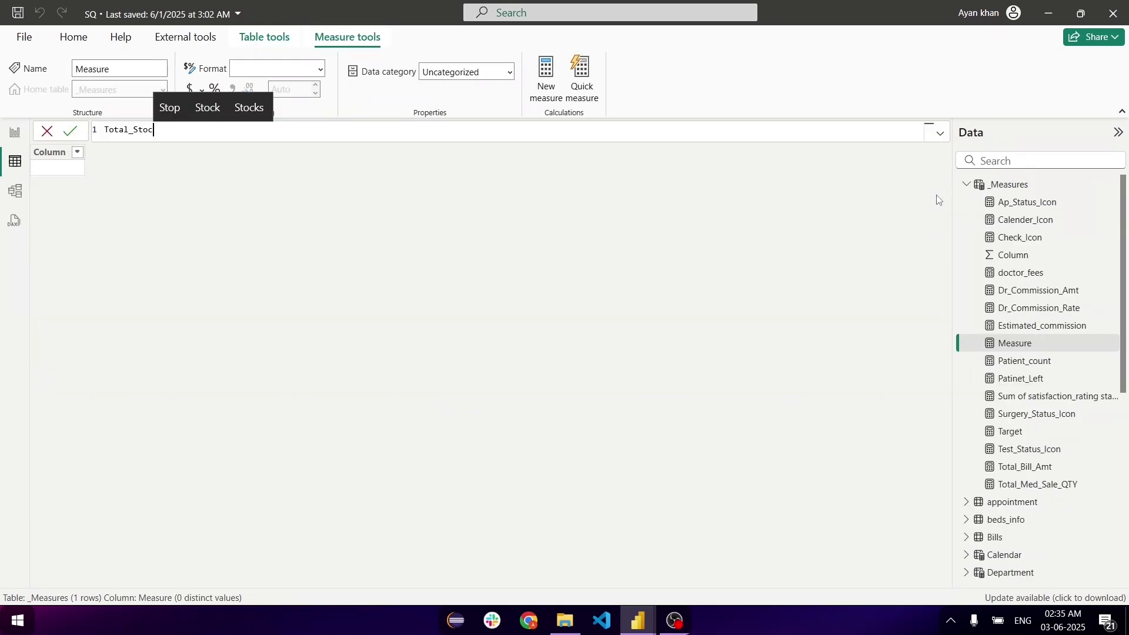
pyautogui.write('k_QY =')
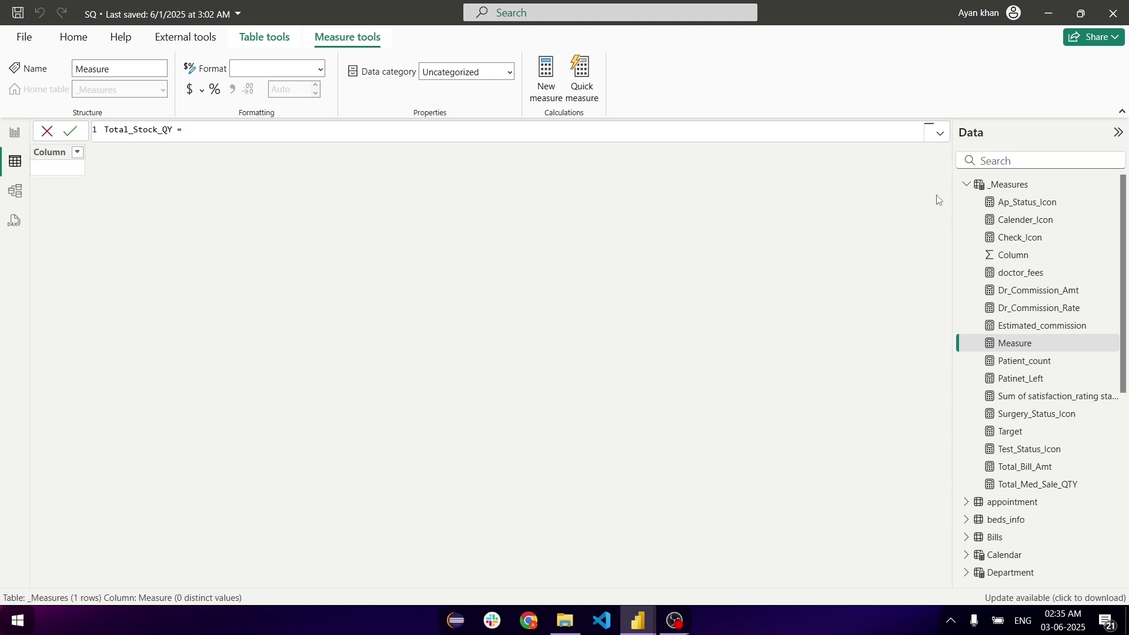
pyautogui.press('BackSpace')
pyautogui.press('BackSpace')
pyautogui.press('BackSpace')
pyautogui.write('TY = SU')
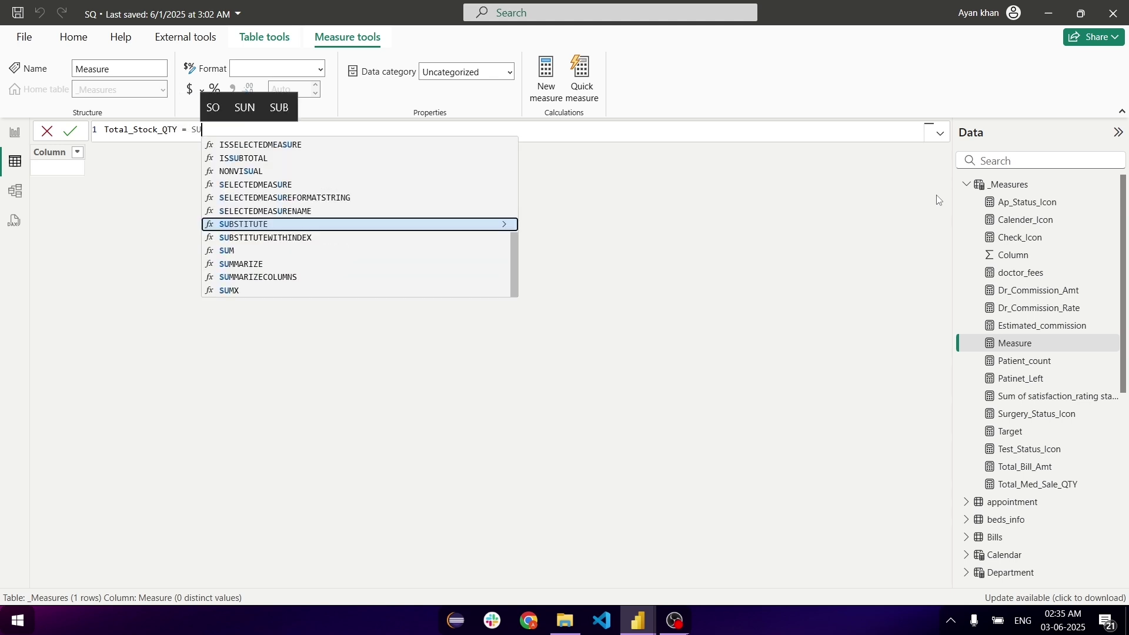
pyautogui.write('M(stock')
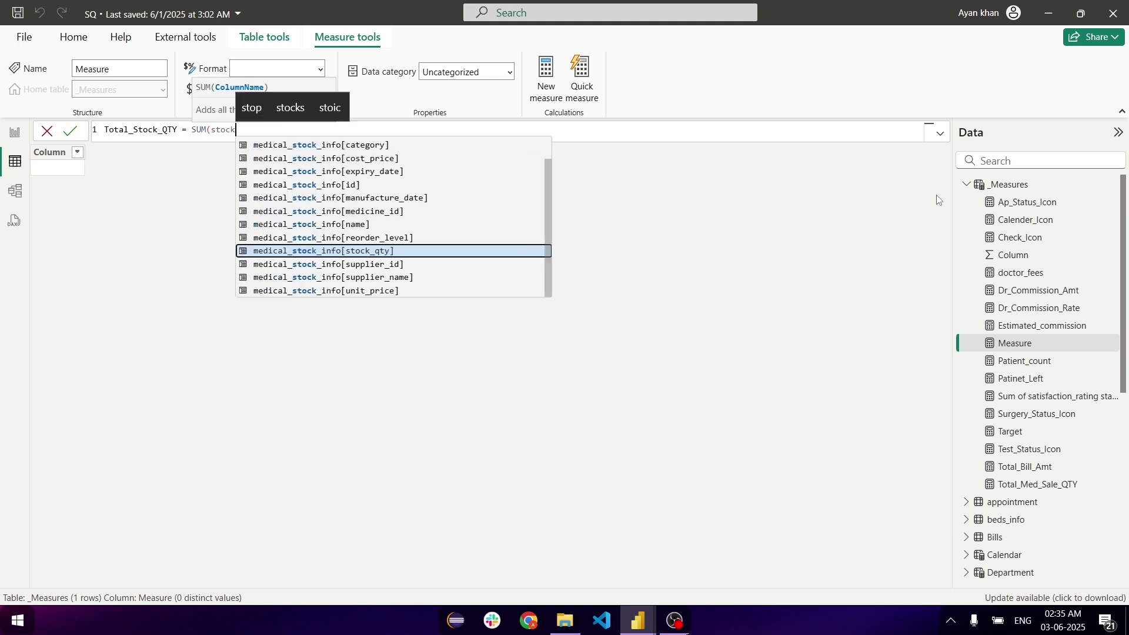
pyautogui.click(391, 249)
pyautogui.write(')')
pyautogui.press('Return')
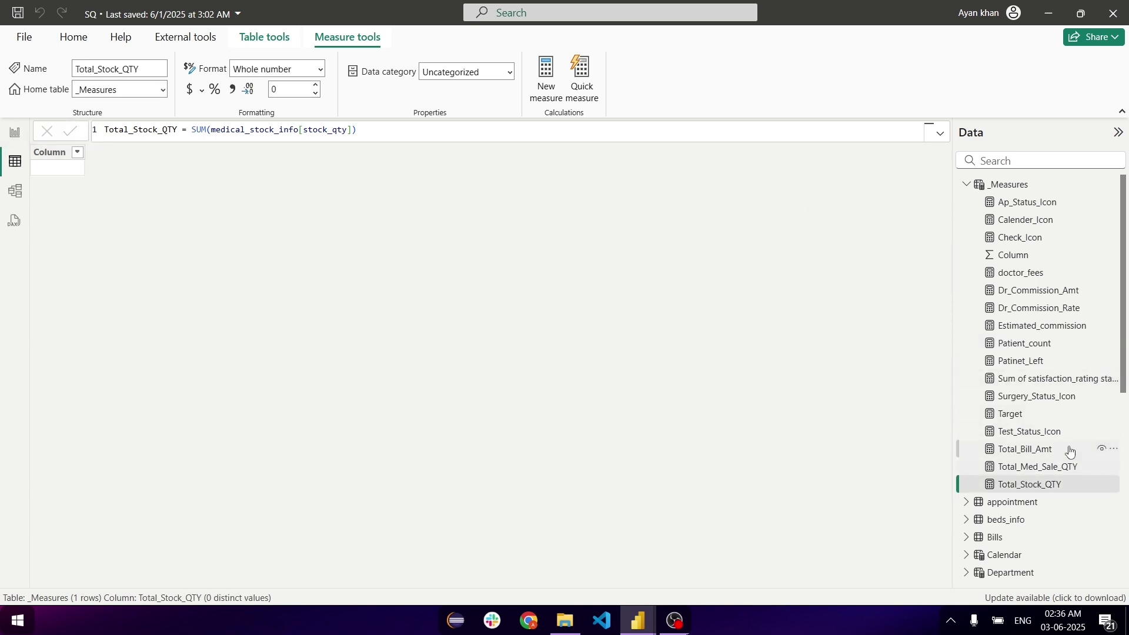
pyautogui.scroll(-7, 1070, 451)
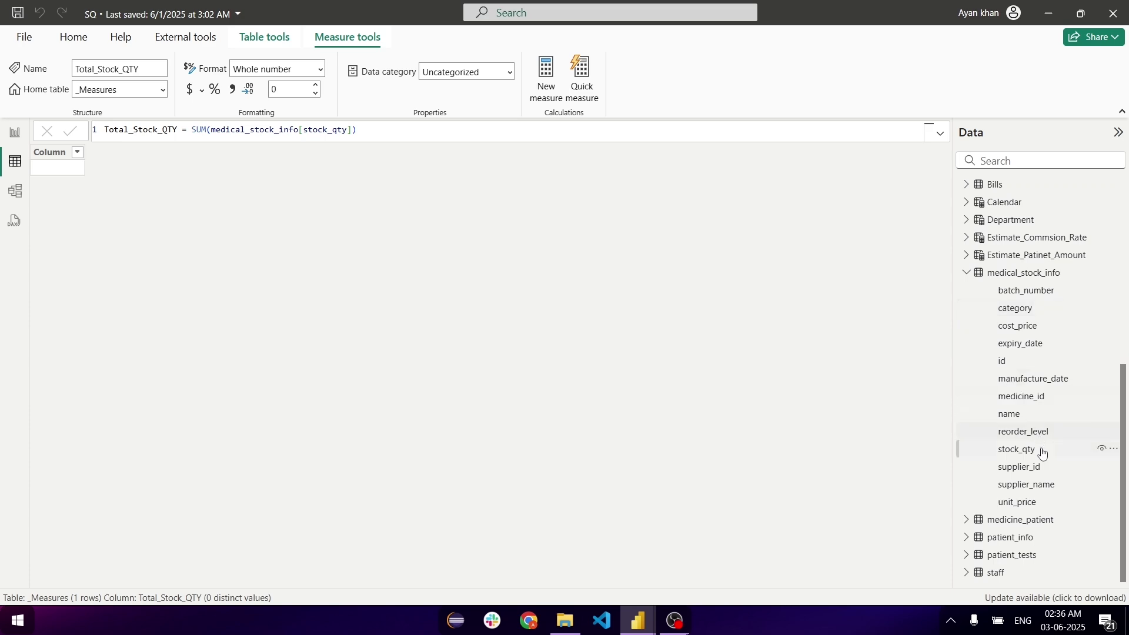
# Convert the medical_stock_info query's stock_qty column to Whole Number in the Power Query Editor and apply the change to the report.
pyautogui.click(1007, 453)
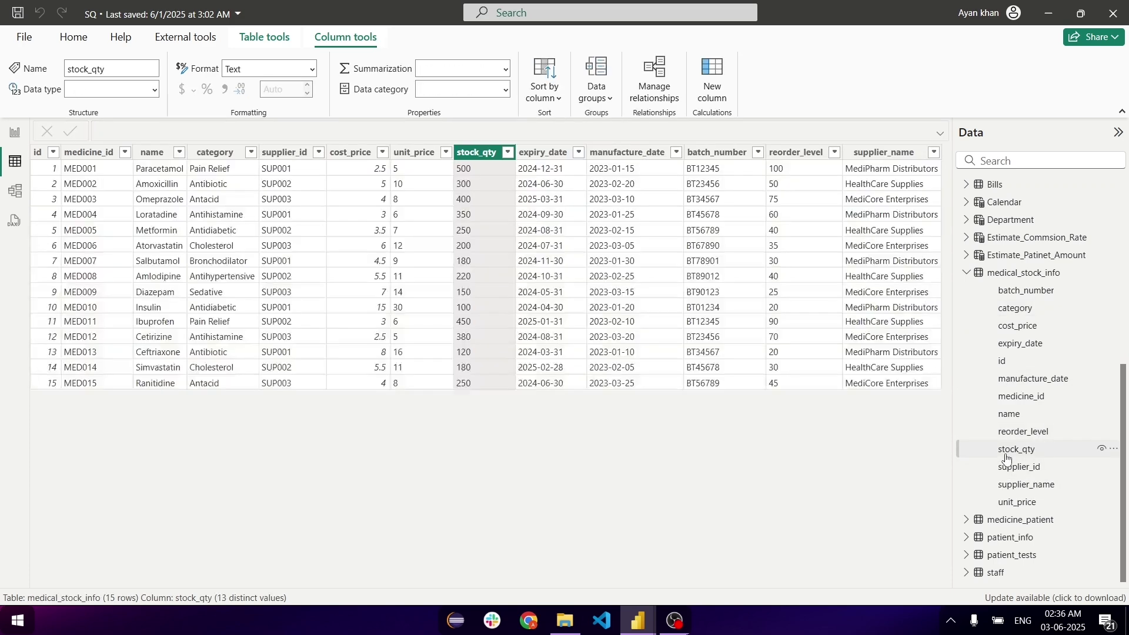
pyautogui.click(74, 37)
pyautogui.click(357, 68)
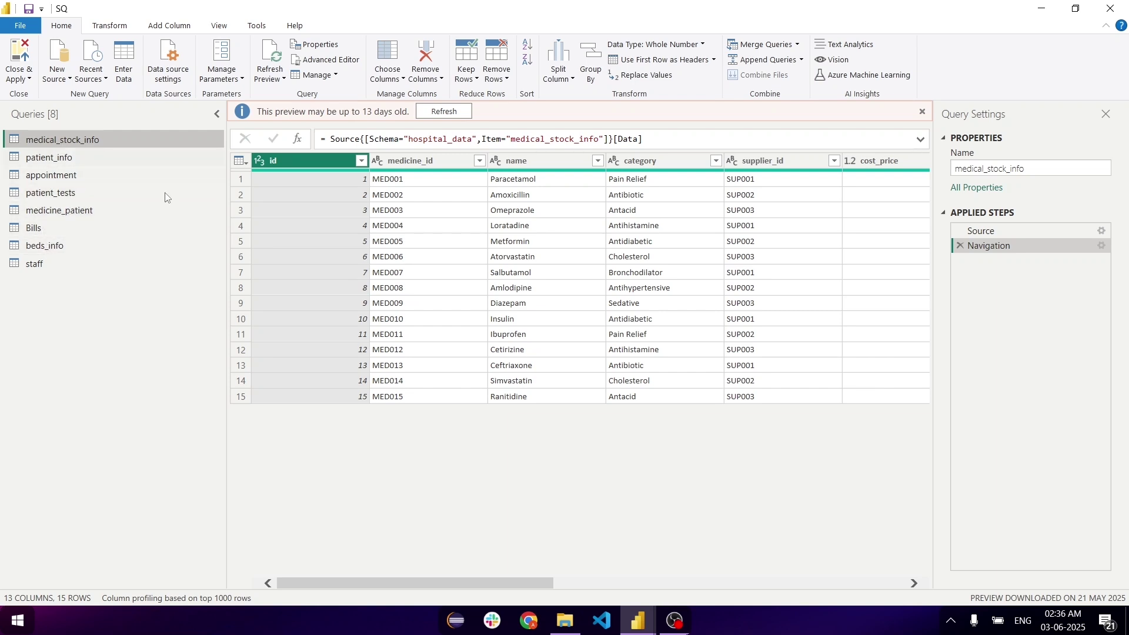
pyautogui.hscroll(10, 572, 305)
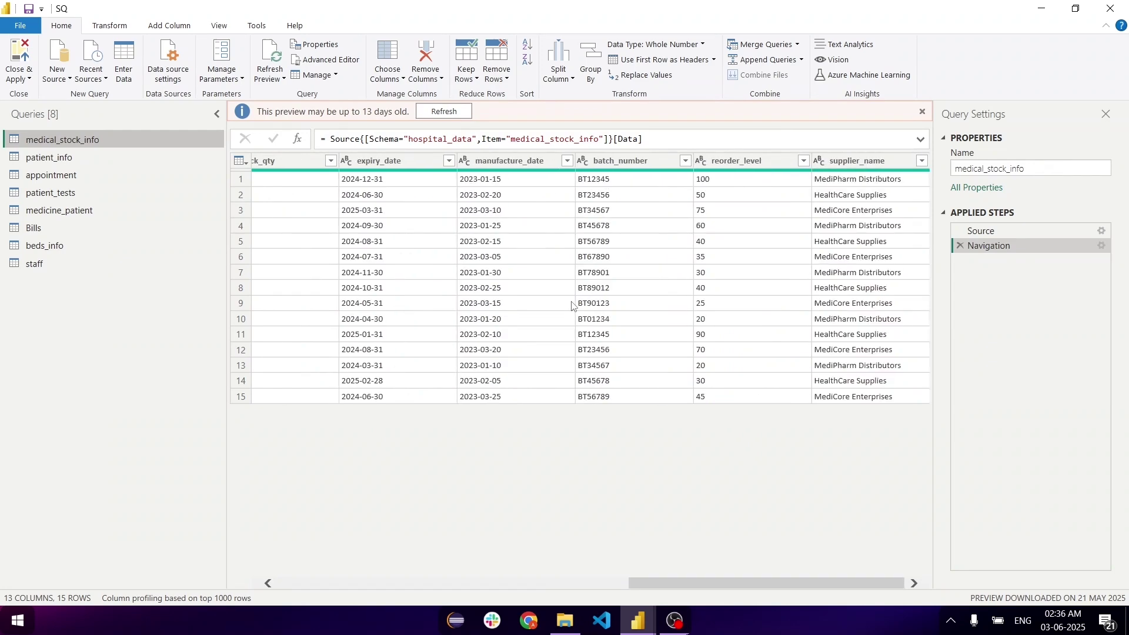
pyautogui.hscroll(-5, 571, 305)
pyautogui.rightClick(766, 163)
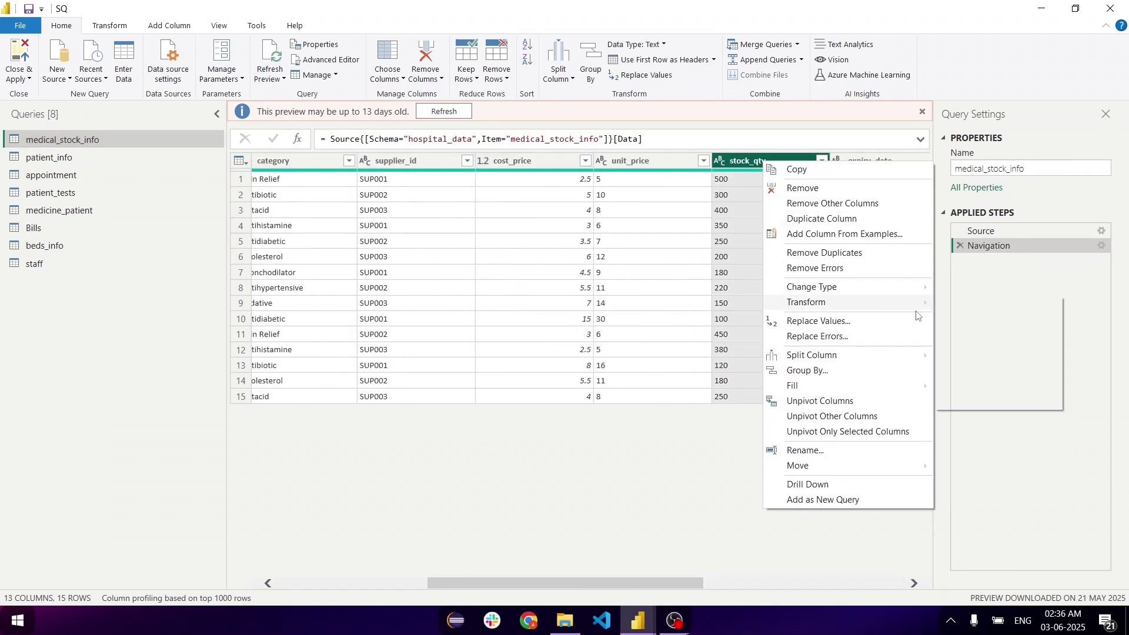
pyautogui.moveTo(853, 287)
pyautogui.click(994, 318)
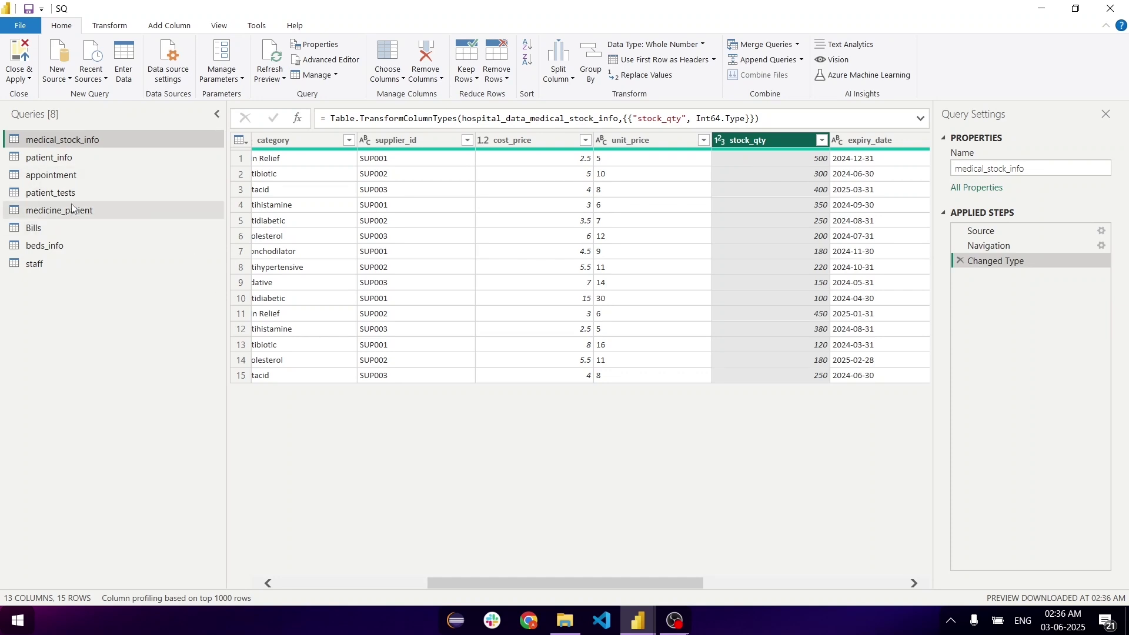
pyautogui.click(20, 74)
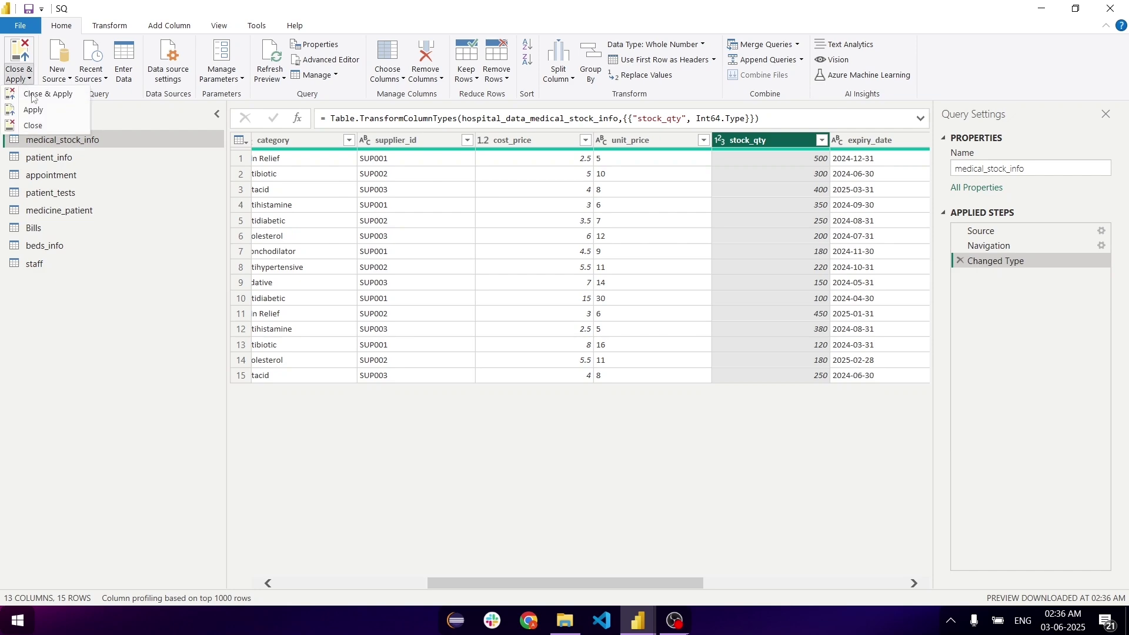
pyautogui.click(35, 98)
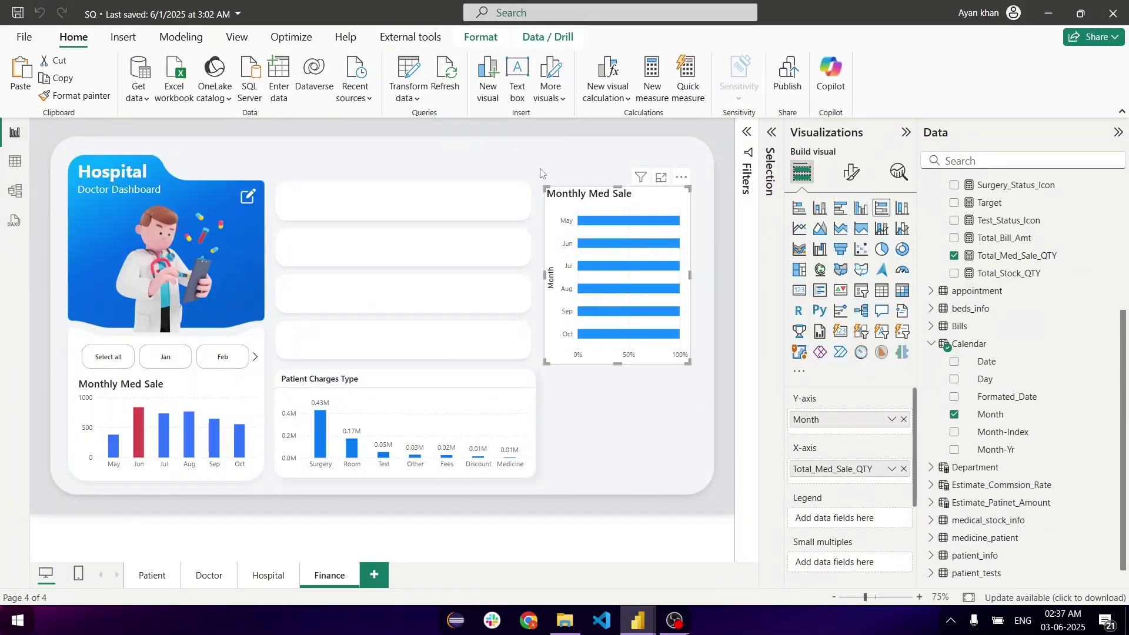
# Switch to the Hospital page and check the appointment dates and times in the Surgery list.
pyautogui.click(538, 171)
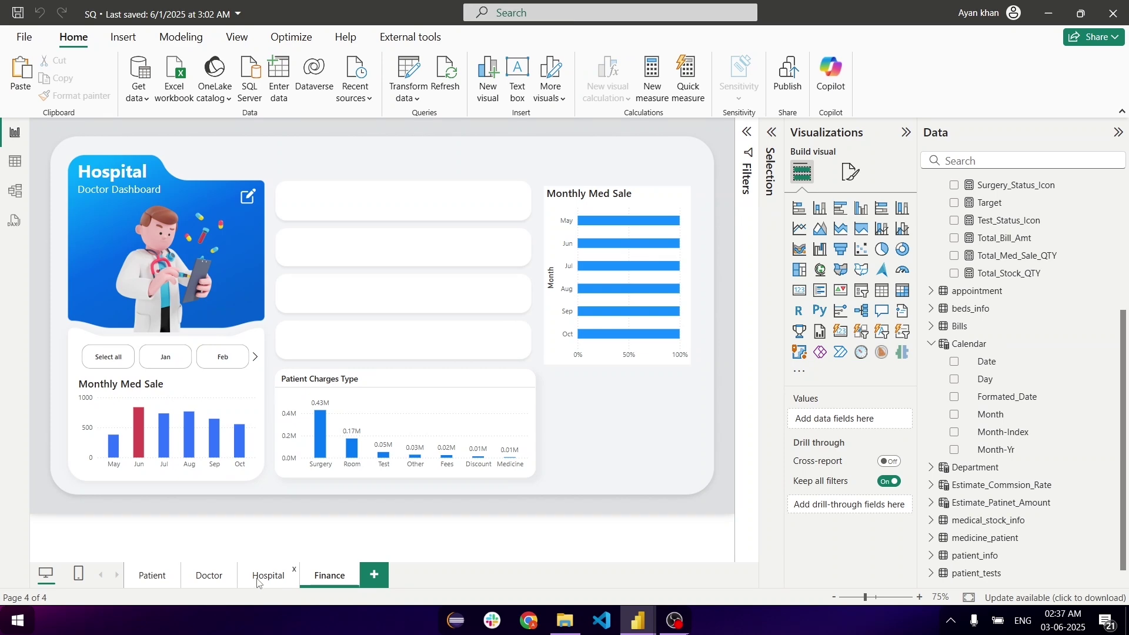
pyautogui.click(268, 576)
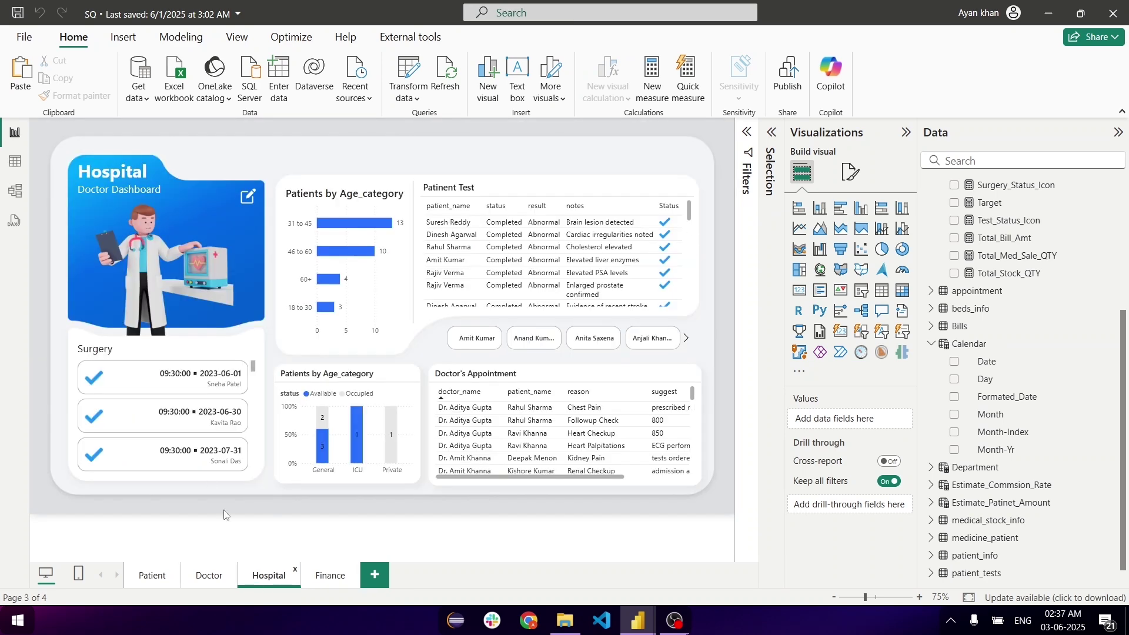
pyautogui.click(169, 381)
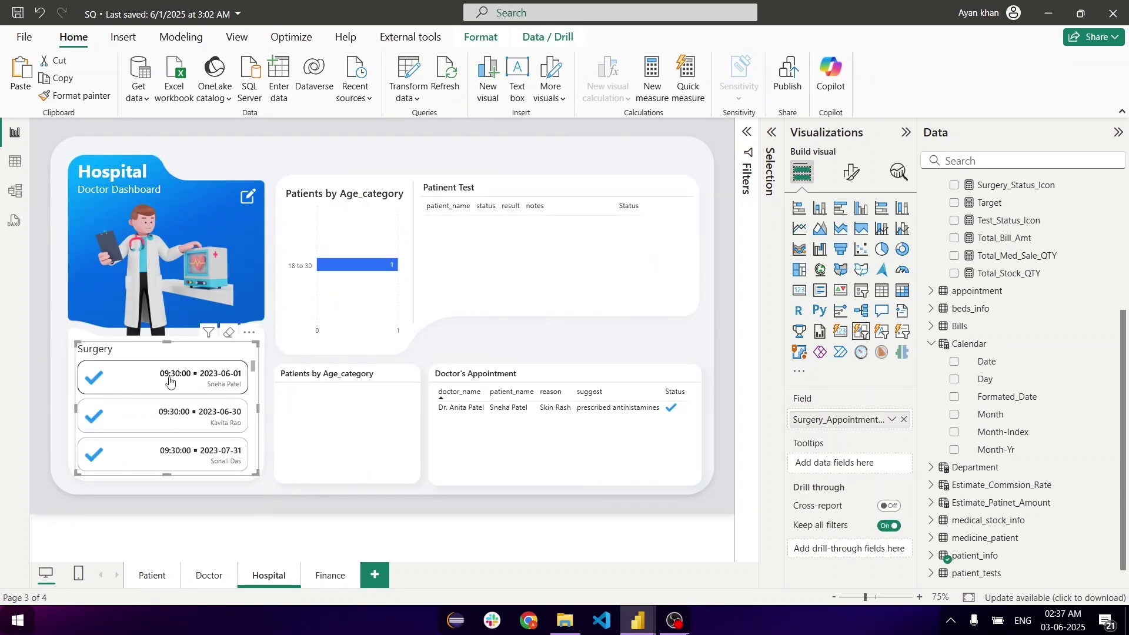
pyautogui.click(170, 382)
# Change the patient_info query's surgery_appointment_date column to the Date type in the Power Query Editor.
pyautogui.click(406, 78)
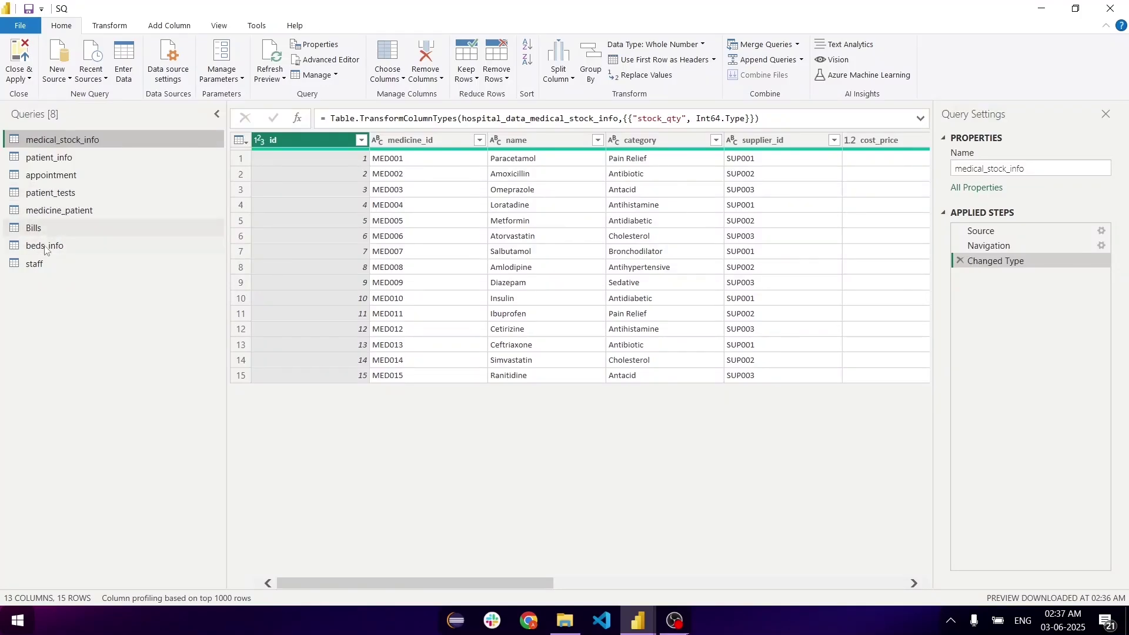
pyautogui.click(101, 160)
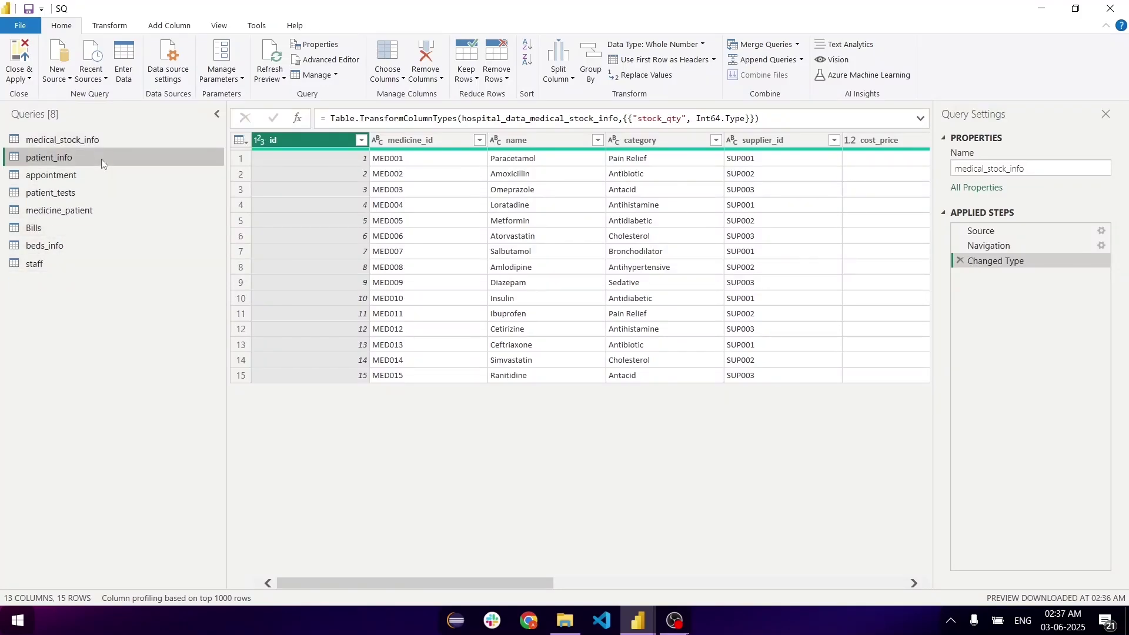
pyautogui.hscroll(15, 688, 358)
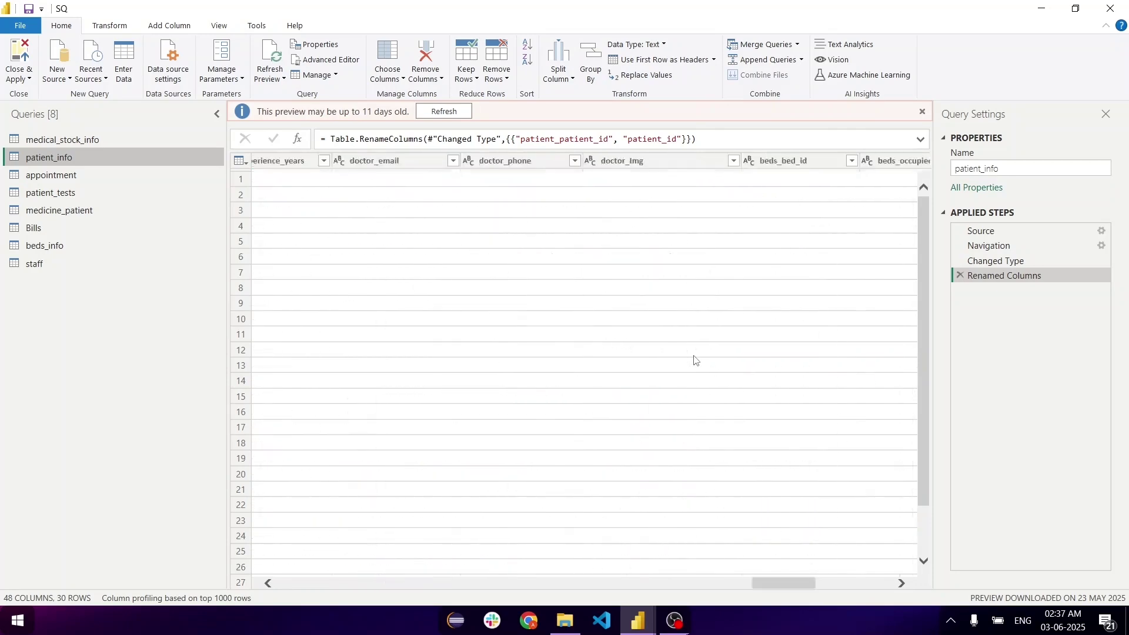
pyautogui.hscroll(8, 695, 360)
pyautogui.hscroll(-3, 694, 359)
pyautogui.click(511, 161)
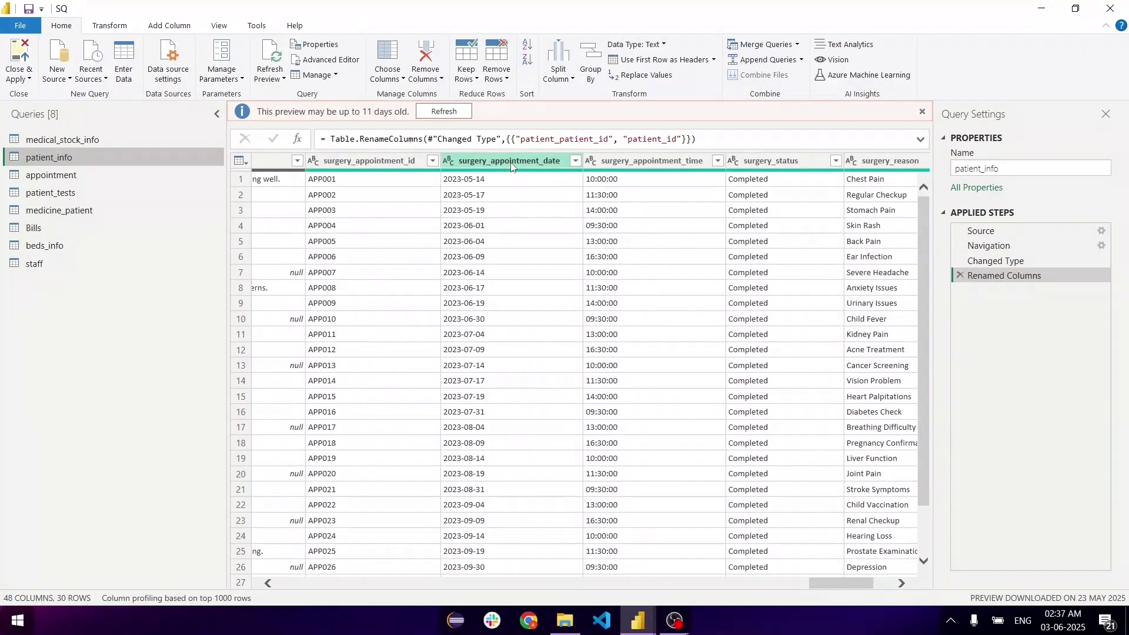
pyautogui.rightClick(512, 164)
pyautogui.moveTo(588, 288)
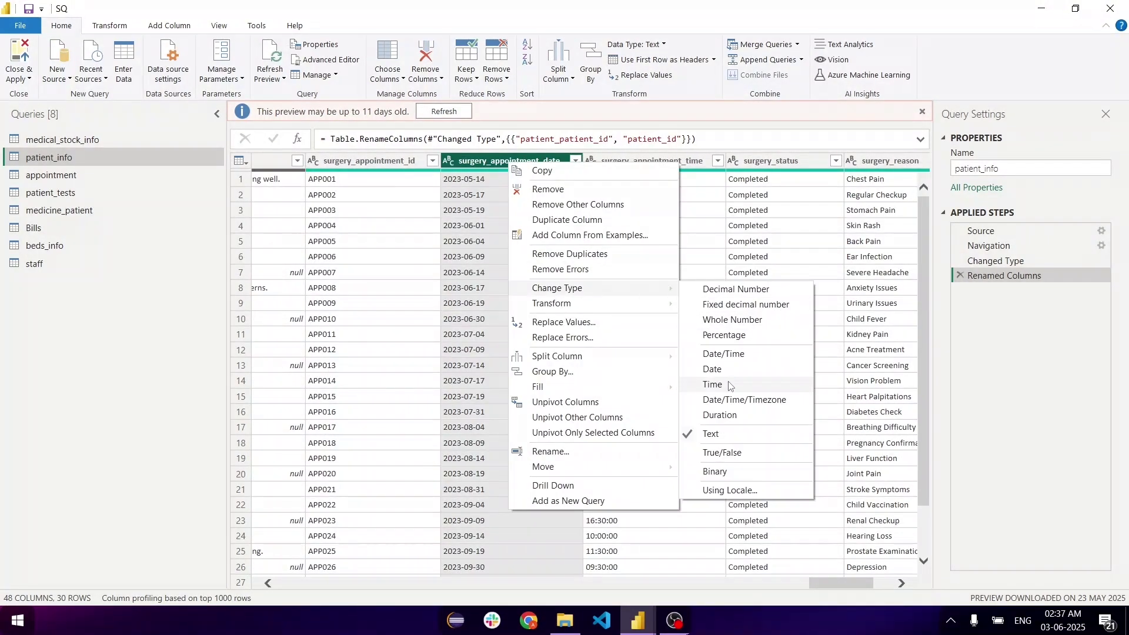
pyautogui.click(713, 369)
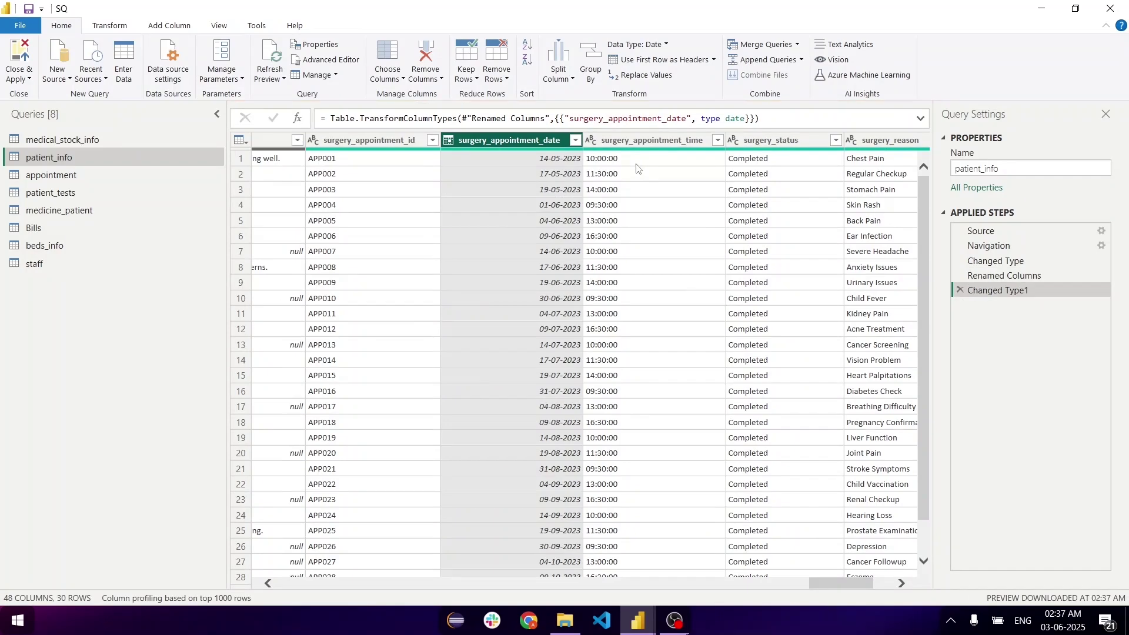
# Convert the surgery_appointment_time column to the Time type and apply the query changes to the report.
pyautogui.click(633, 144)
pyautogui.rightClick(631, 143)
pyautogui.moveTo(676, 268)
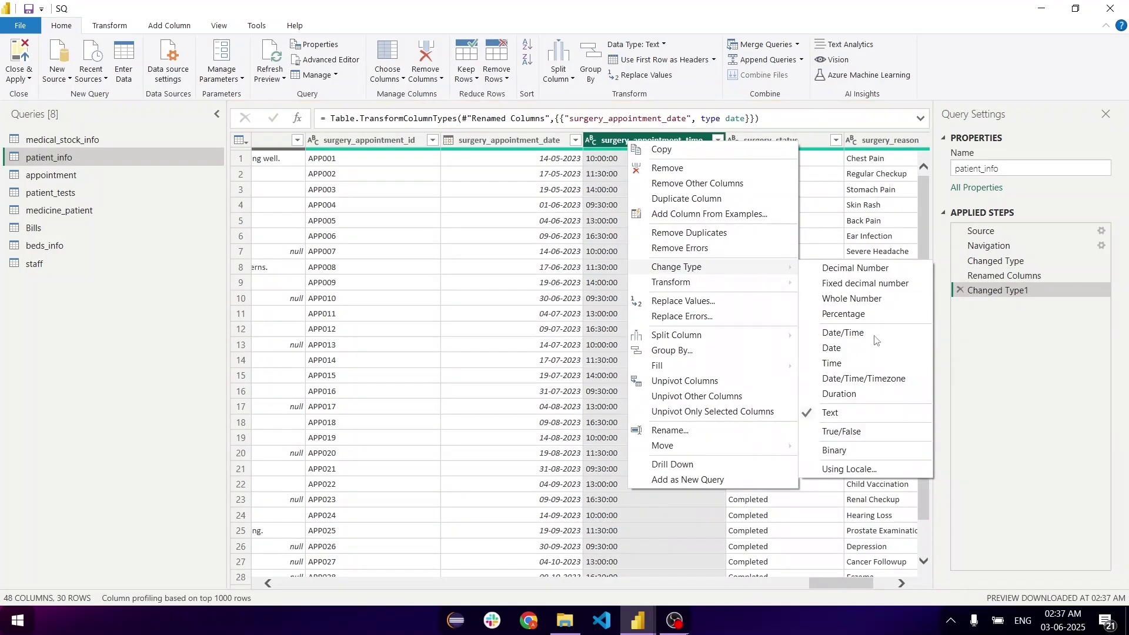
pyautogui.click(836, 332)
pyautogui.rightClick(613, 142)
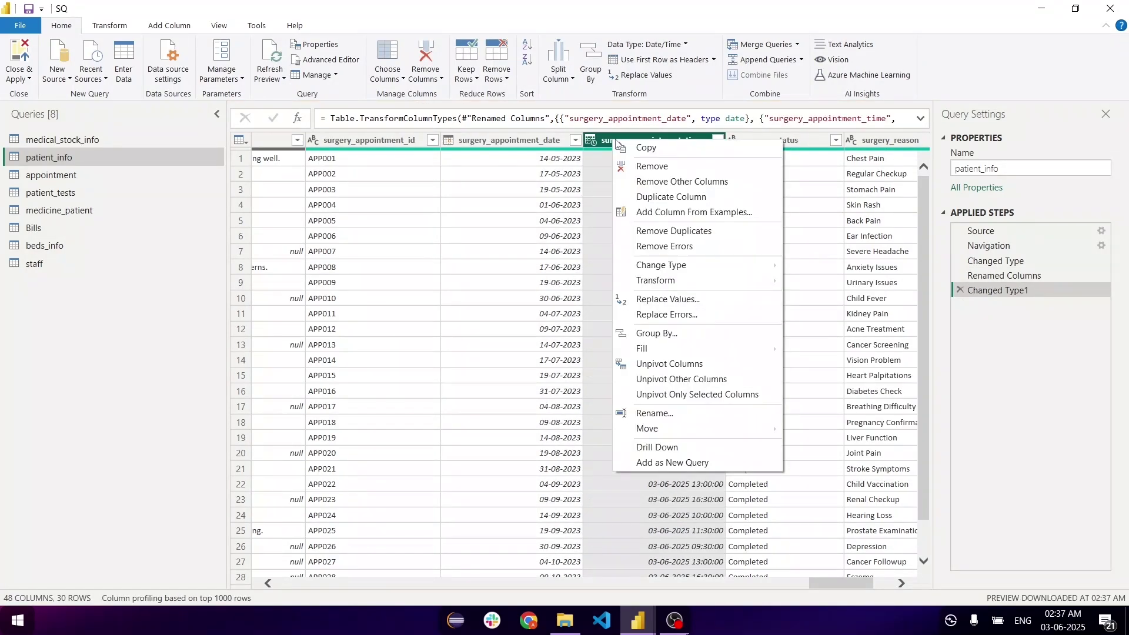
pyautogui.moveTo(659, 265)
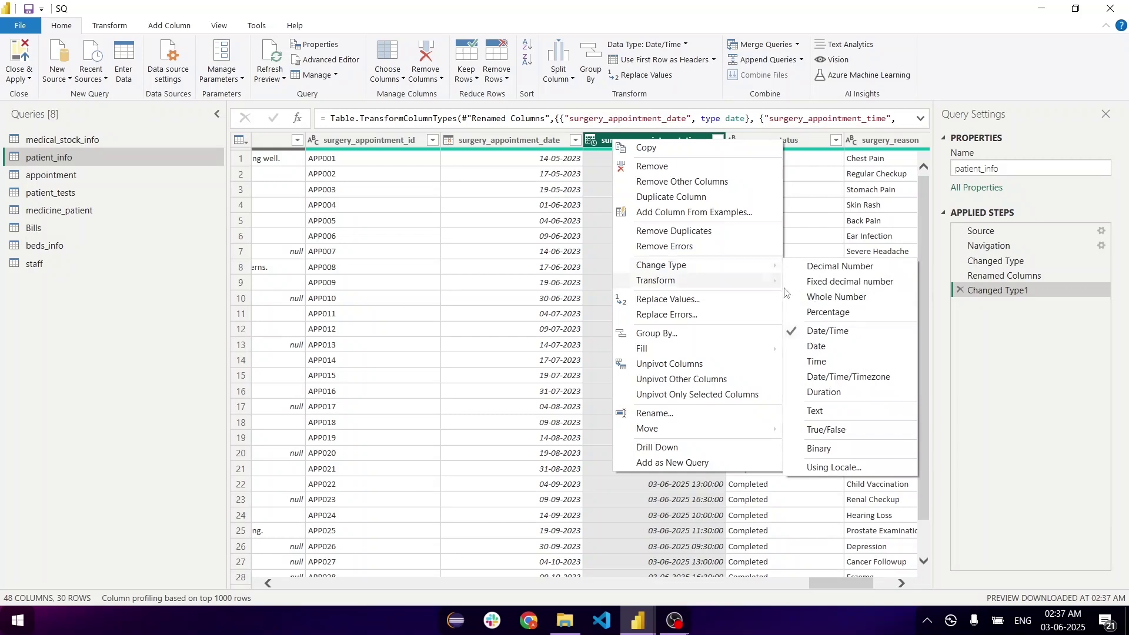
pyautogui.click(819, 362)
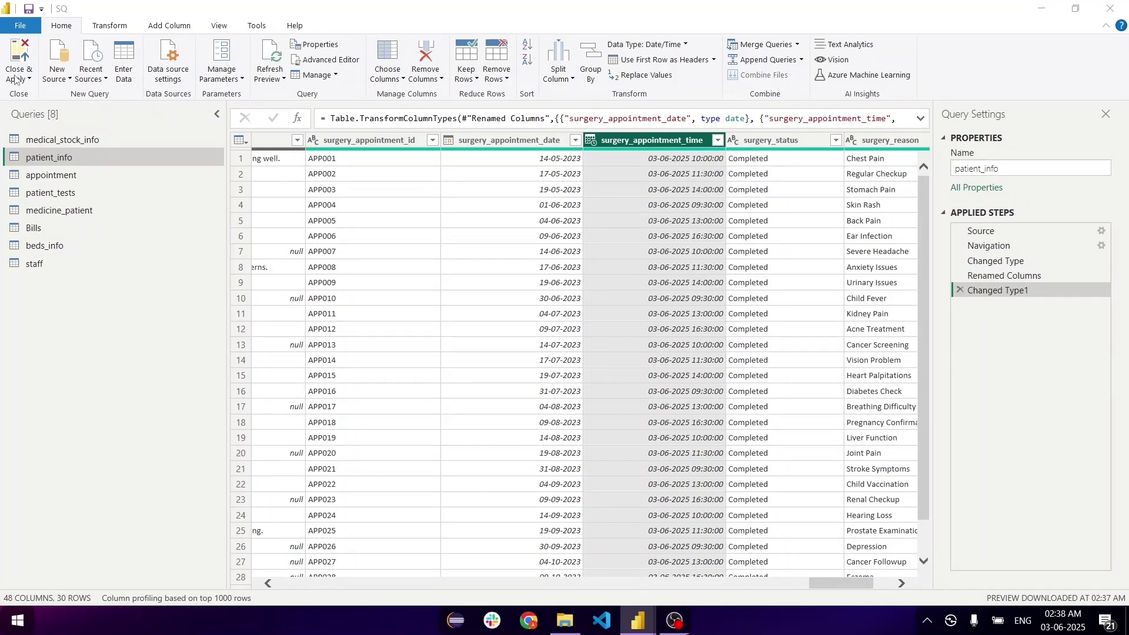
pyautogui.press('Return')
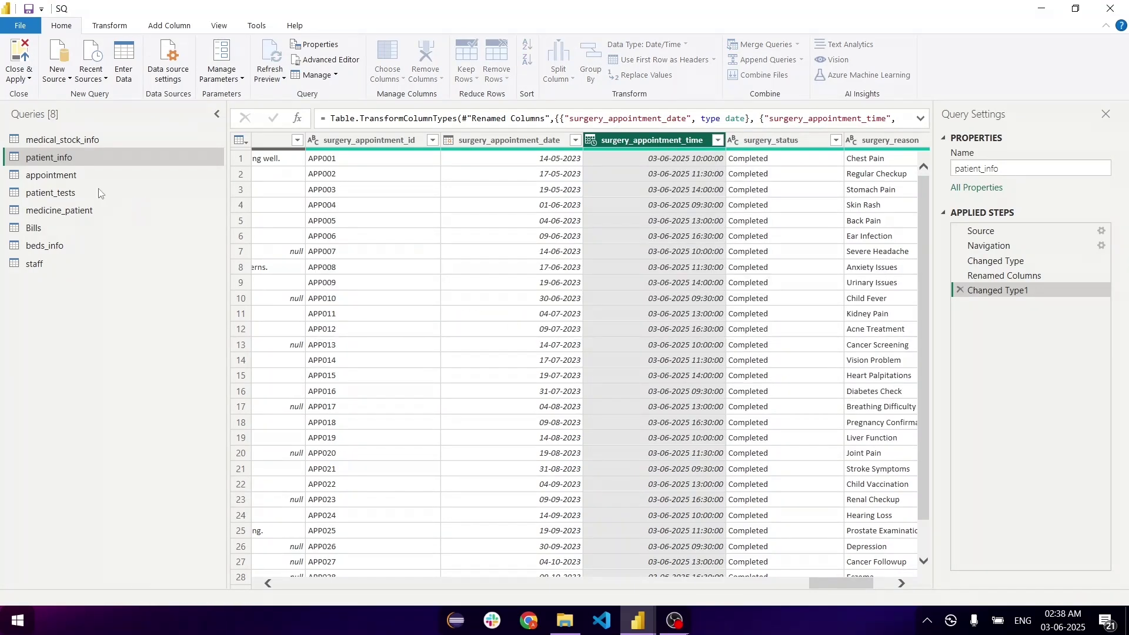
pyautogui.click(9, 82)
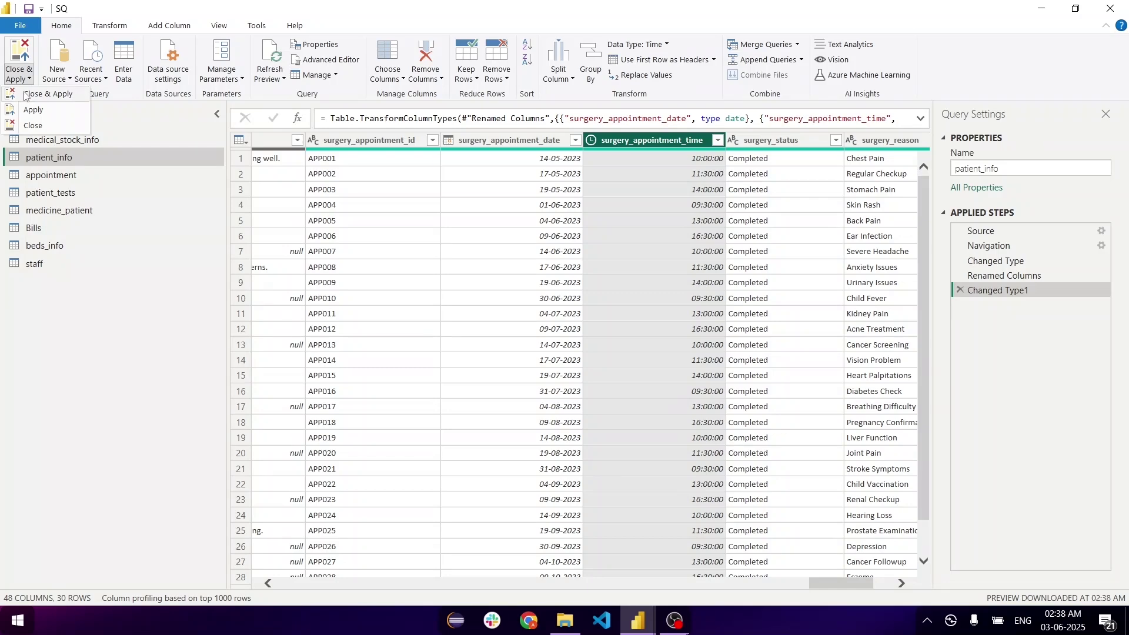
pyautogui.click(25, 94)
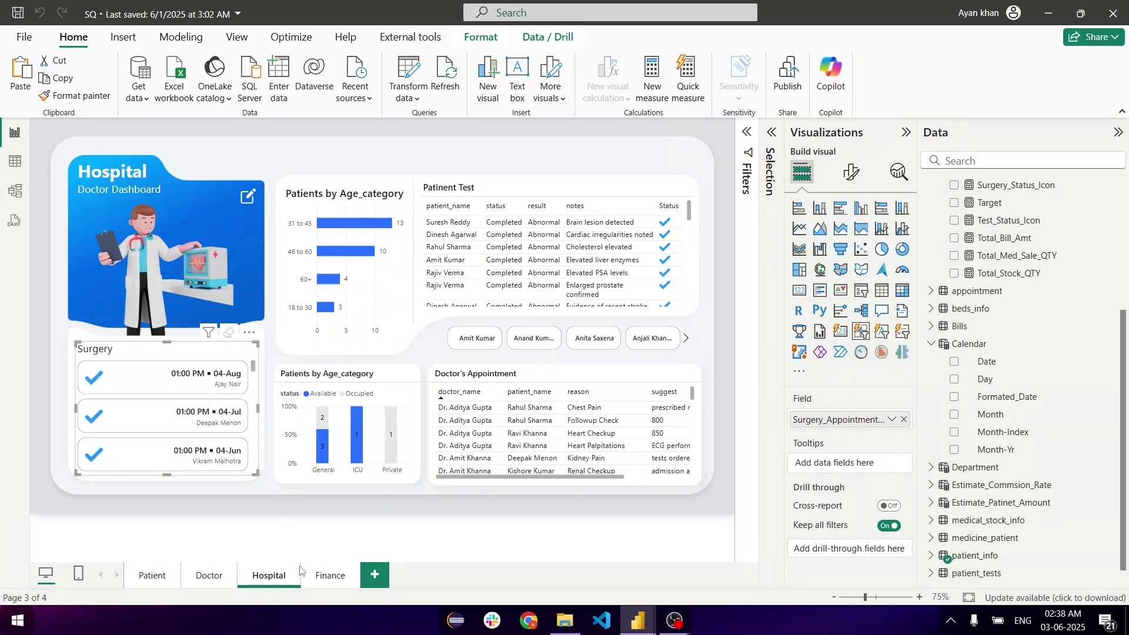
# On the Finance page, copy the Patient Charges Type chart's formatting onto the Monthly Med Sale 100% stacked bar chart.
pyautogui.click(318, 576)
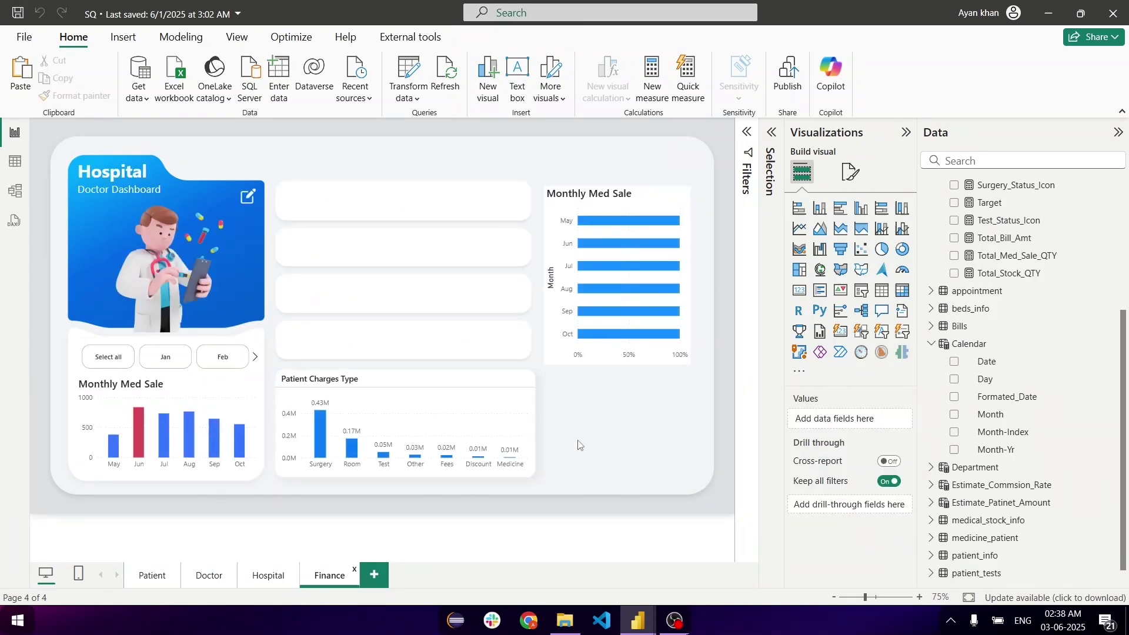
pyautogui.click(509, 435)
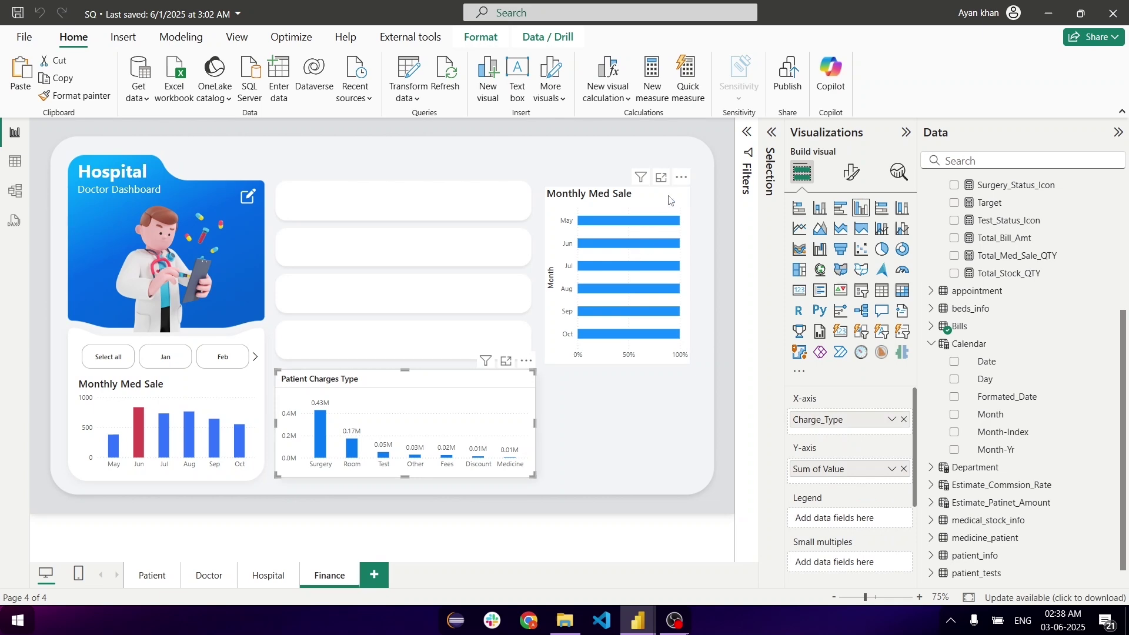
pyautogui.click(100, 97)
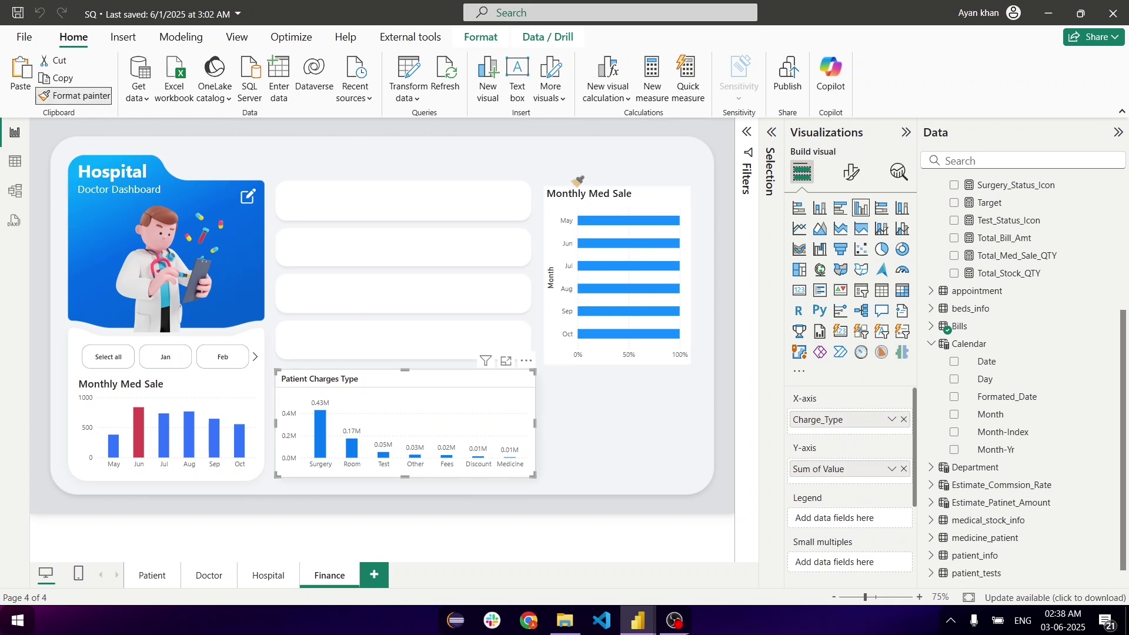
pyautogui.click(617, 201)
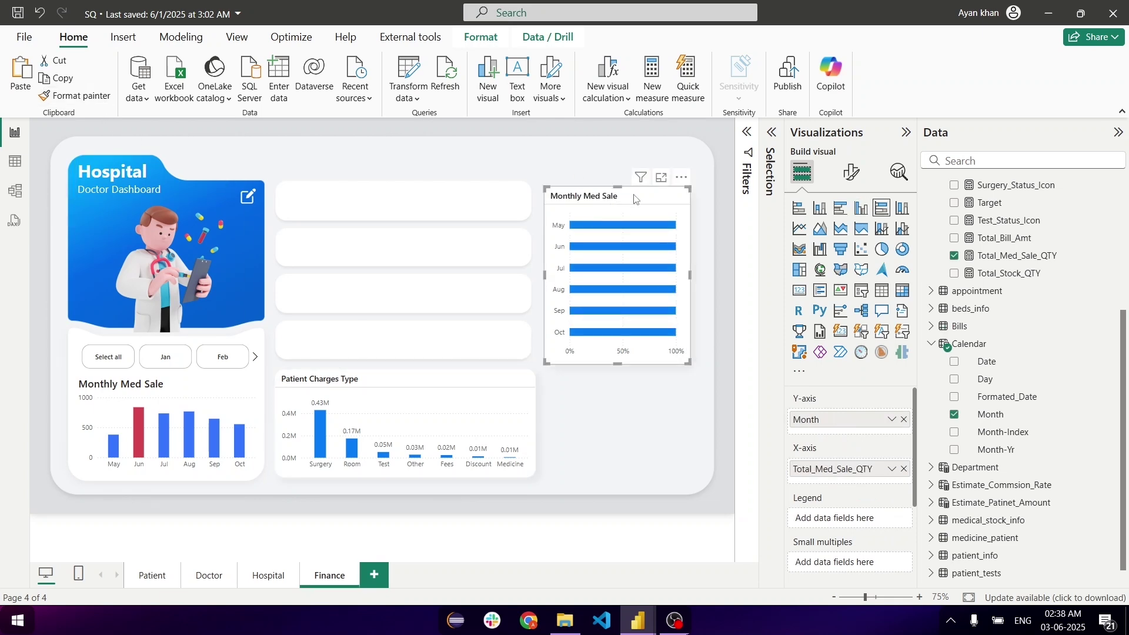
# Add Total_Stock_QTY to the stacked bar chart's X-axis and replace Month on its Y-axis with the medical_stock_info name field.
pyautogui.scroll(3, 982, 300)
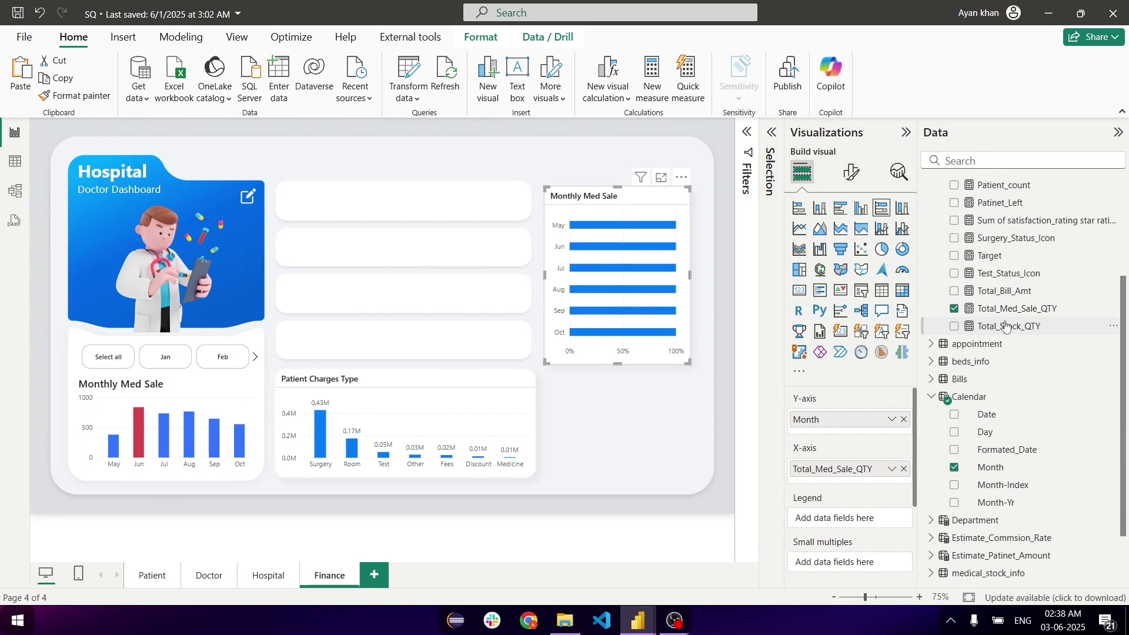
pyautogui.moveTo(1008, 327); pyautogui.dragTo(885, 479)
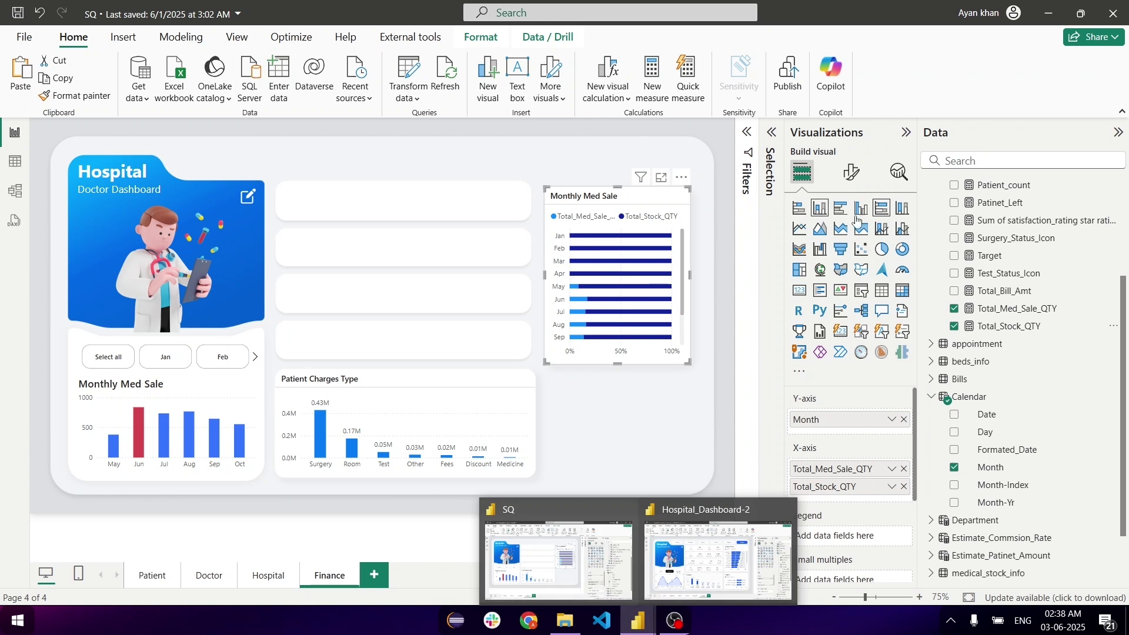
pyautogui.scroll(3, 1027, 361)
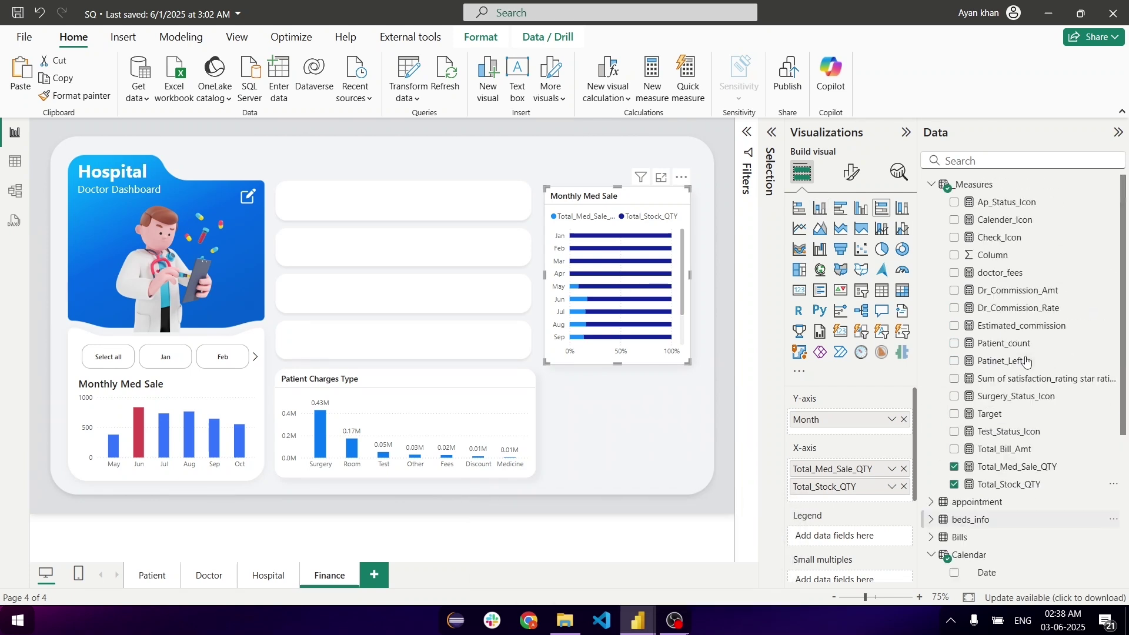
pyautogui.click(904, 420)
pyautogui.click(1024, 160)
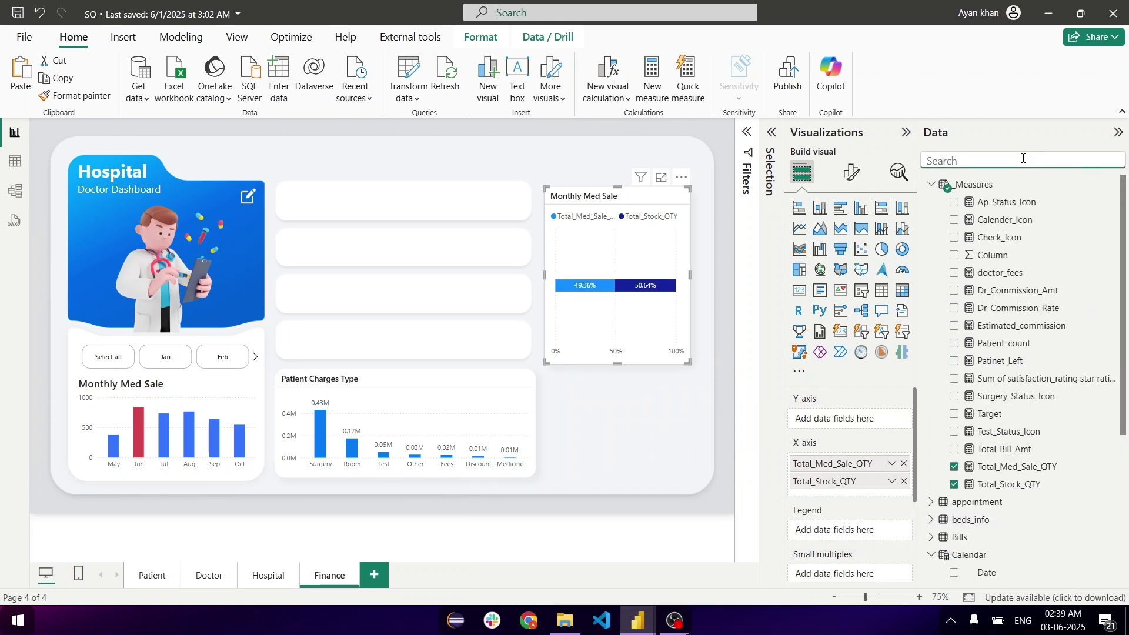
pyautogui.write('medi')
pyautogui.moveTo(994, 326); pyautogui.dragTo(860, 425)
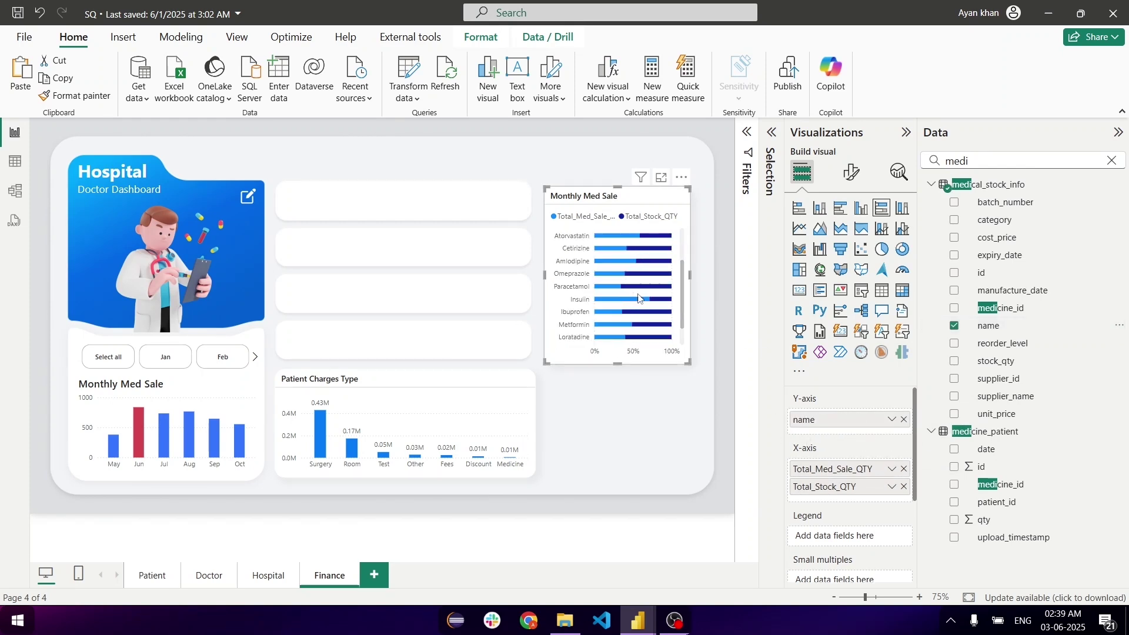
pyautogui.click(861, 175)
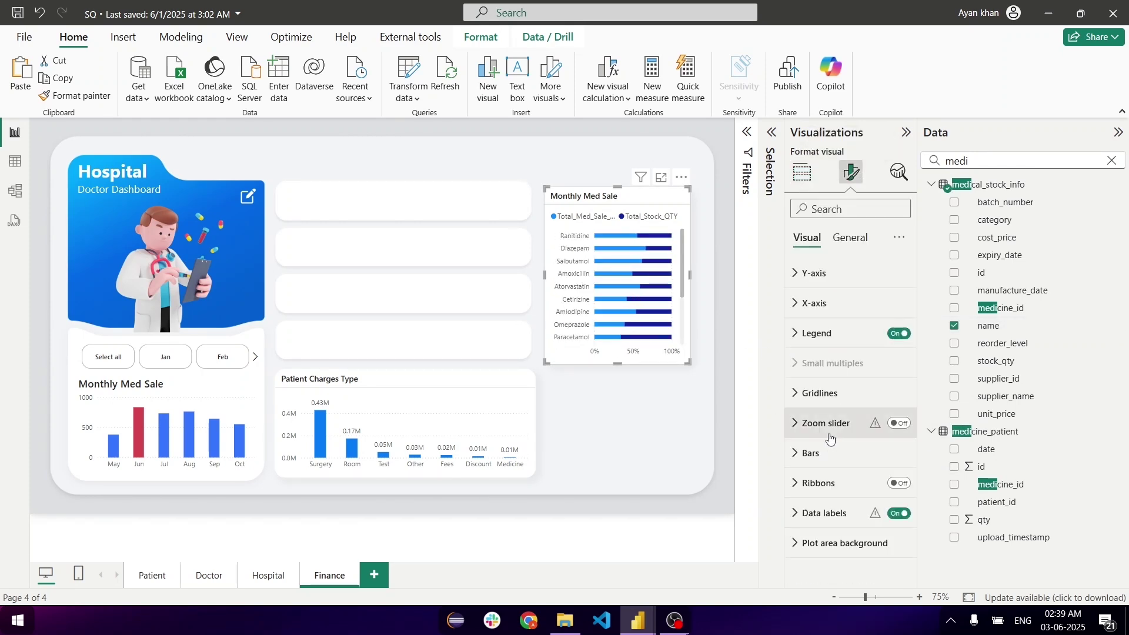
pyautogui.click(828, 452)
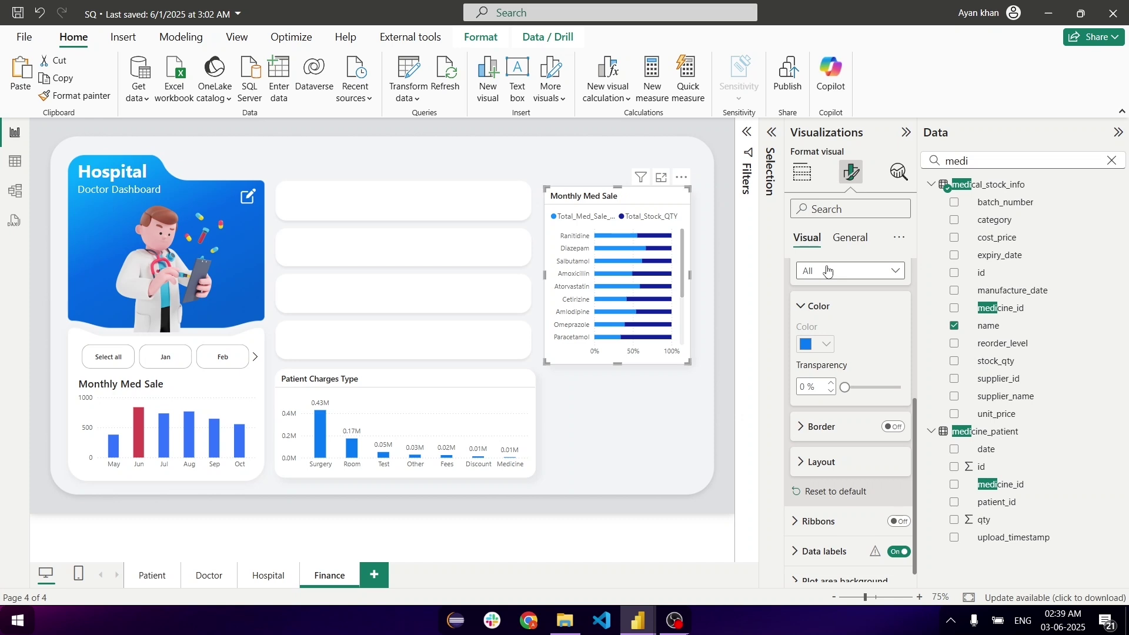
pyautogui.click(835, 271)
pyautogui.click(825, 307)
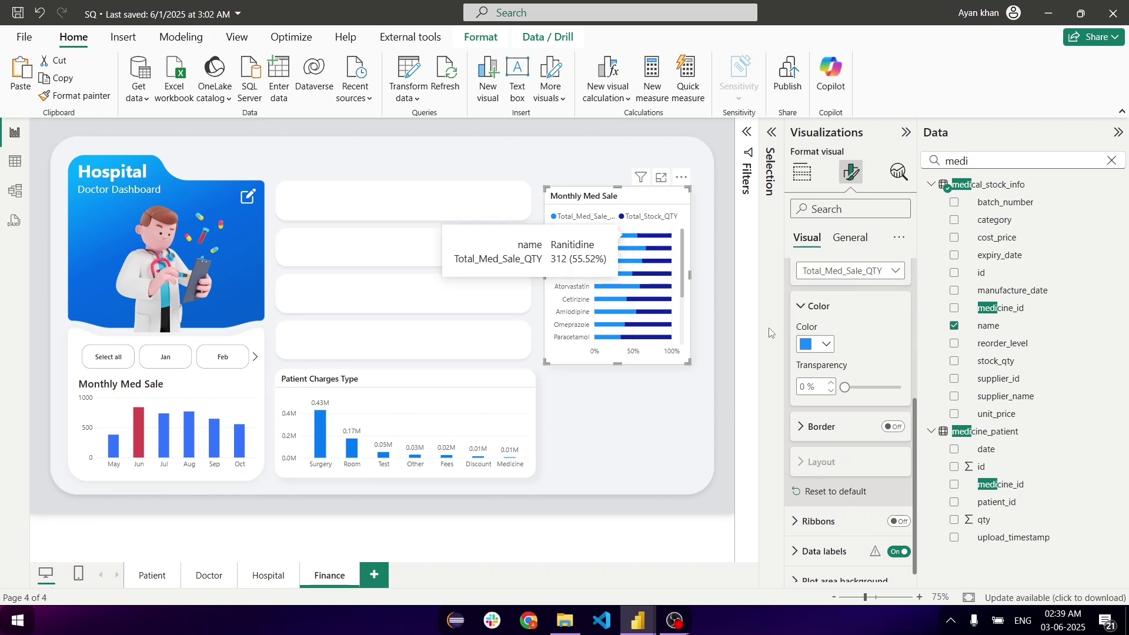
pyautogui.click(821, 346)
pyautogui.click(820, 347)
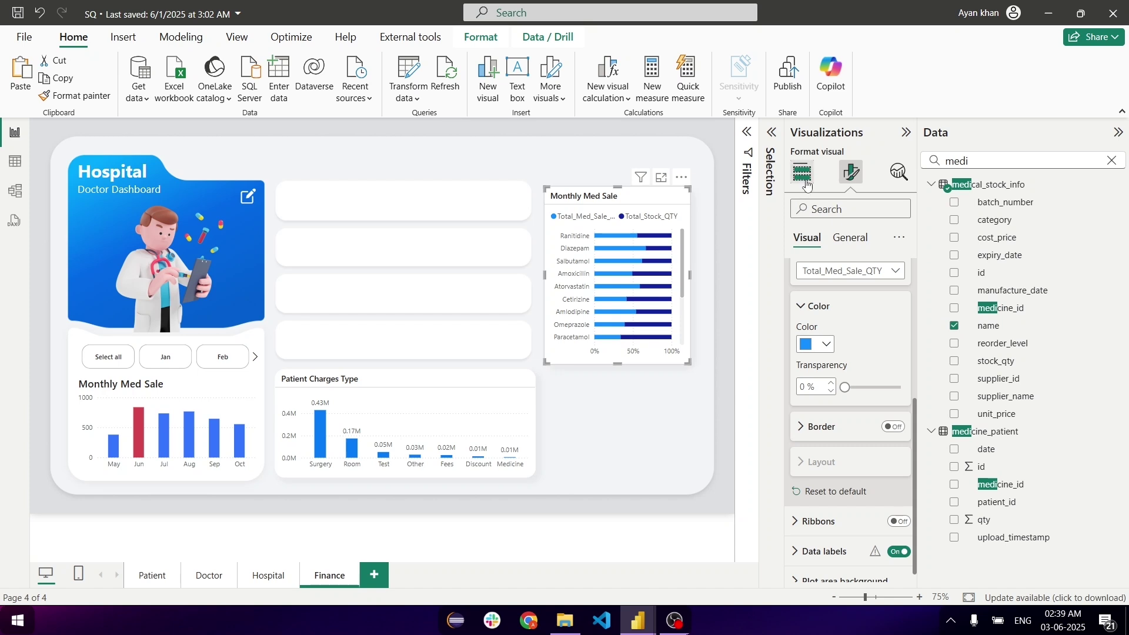
# Reorder the stacked bar chart's X-axis fields so that Total_Stock_QTY comes before Total_Med_Sale_QTY.
pyautogui.click(802, 172)
pyautogui.moveTo(847, 469); pyautogui.dragTo(844, 501)
# Color the chart's Total_Stock_QTY bars with the recently used blue and its Total_Med_Sale_QTY bars with White, 10% darker.
pyautogui.click(852, 172)
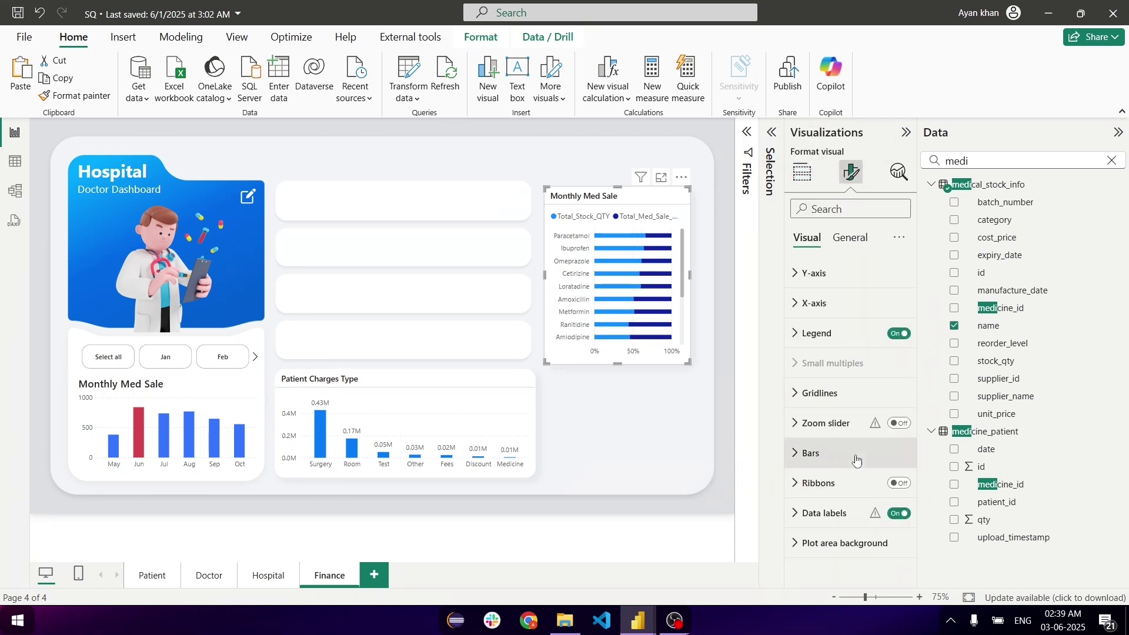
pyautogui.click(821, 467)
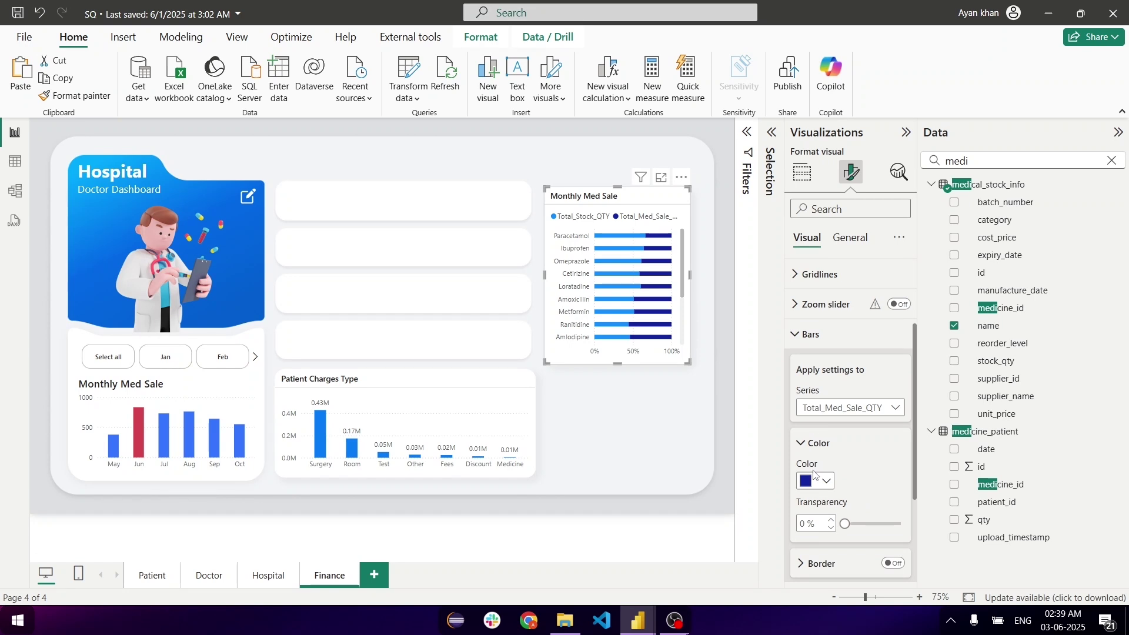
pyautogui.click(817, 412)
pyautogui.click(820, 444)
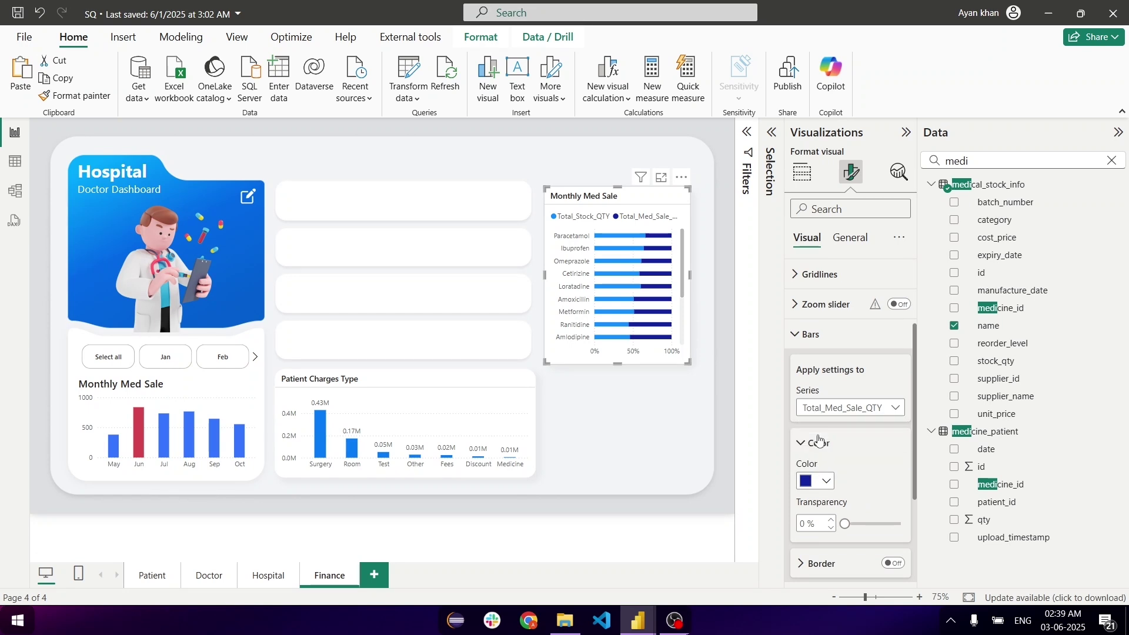
pyautogui.click(825, 480)
pyautogui.click(837, 416)
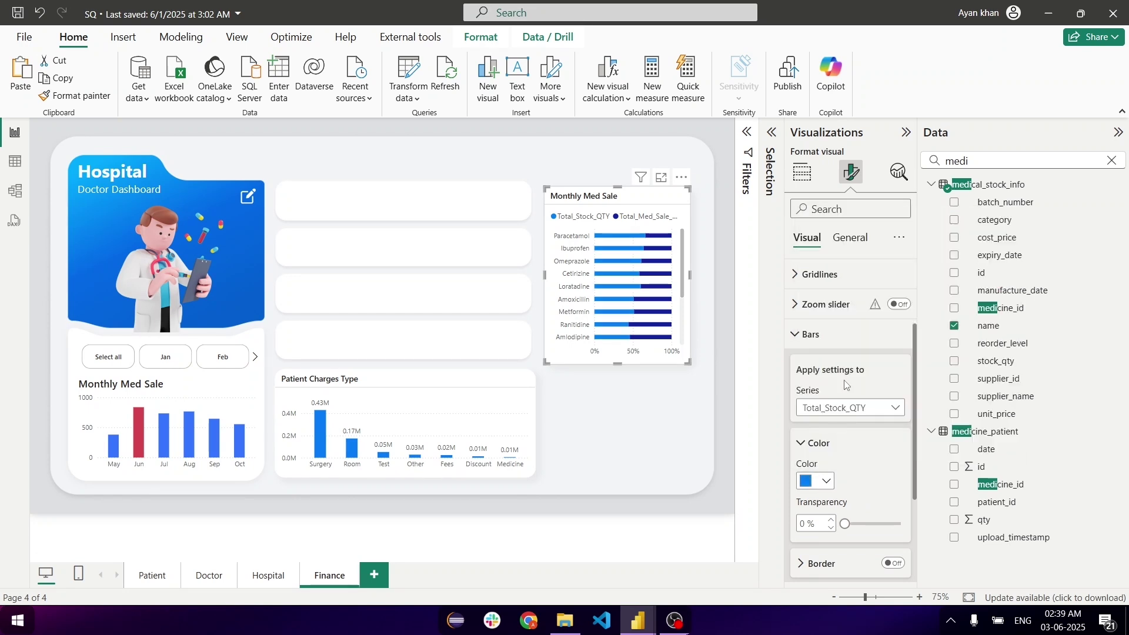
pyautogui.click(846, 417)
pyautogui.click(838, 460)
pyautogui.click(823, 483)
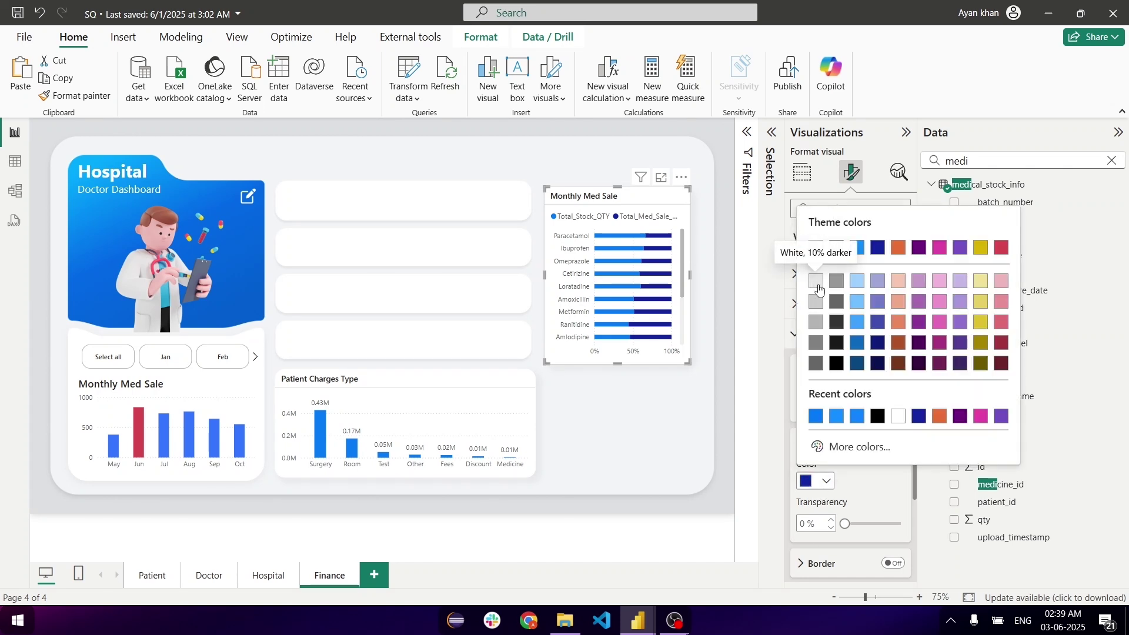
pyautogui.click(815, 283)
# Rename the chart's X-axis fields Total_Stock_QTY as Stock and Total_Med_Sale_QTY as Sale.
pyautogui.click(803, 171)
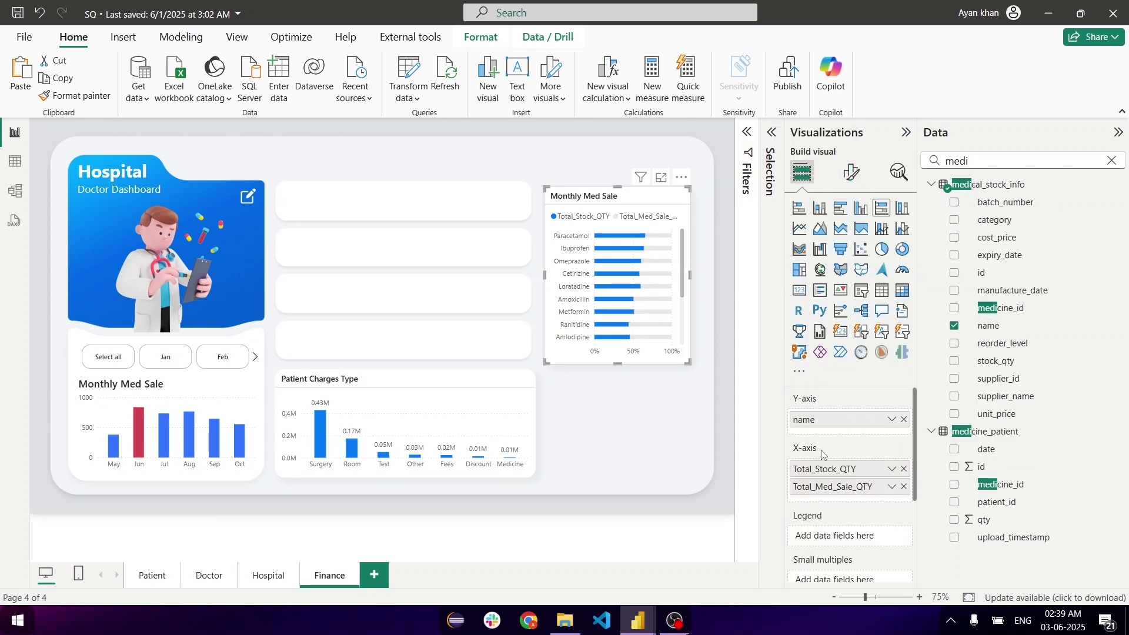
pyautogui.doubleClick(824, 469)
pyautogui.write('Stock')
pyautogui.press('Return')
pyautogui.doubleClick(830, 488)
pyautogui.write('SAle')
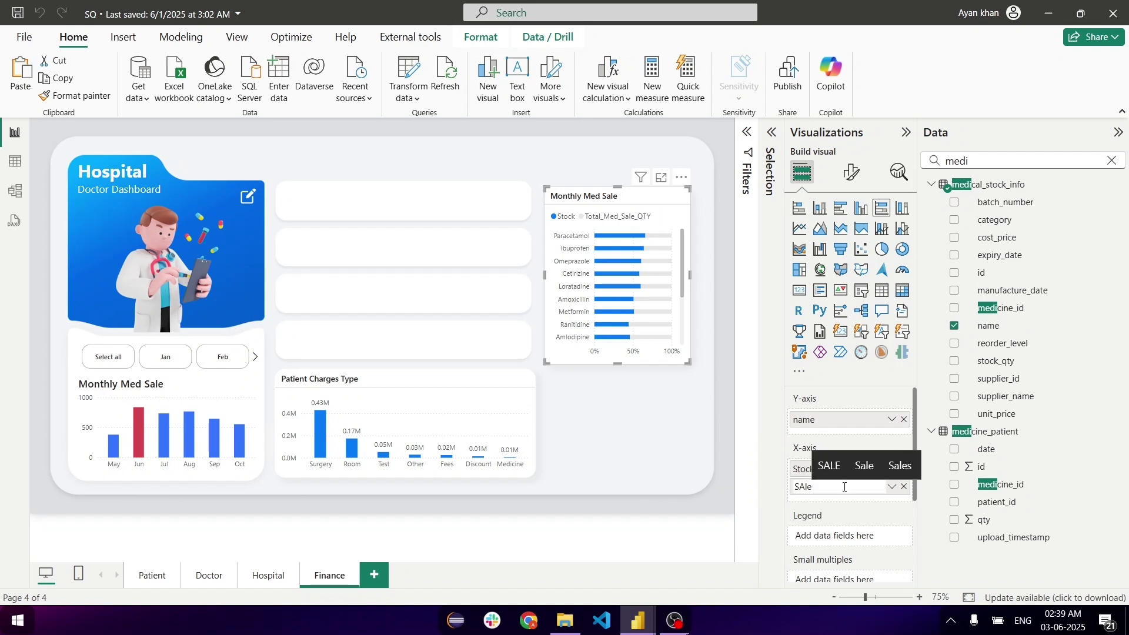
pyautogui.click(865, 465)
pyautogui.press('Return')
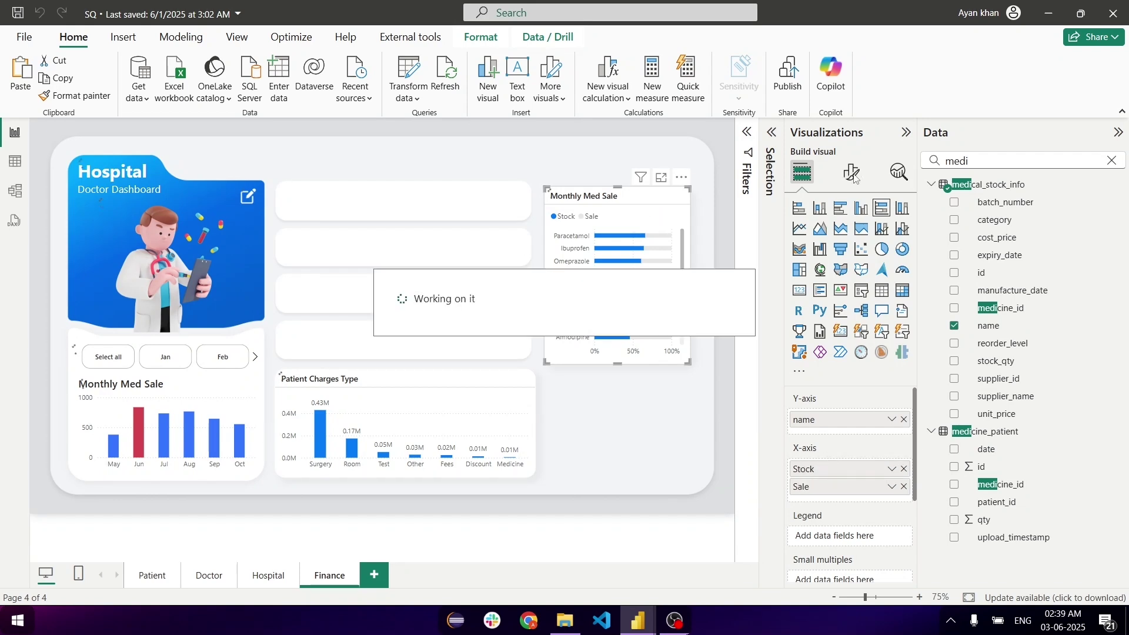
# Change the stacked bar chart's title text to Medicines Stock Status.
pyautogui.click(852, 173)
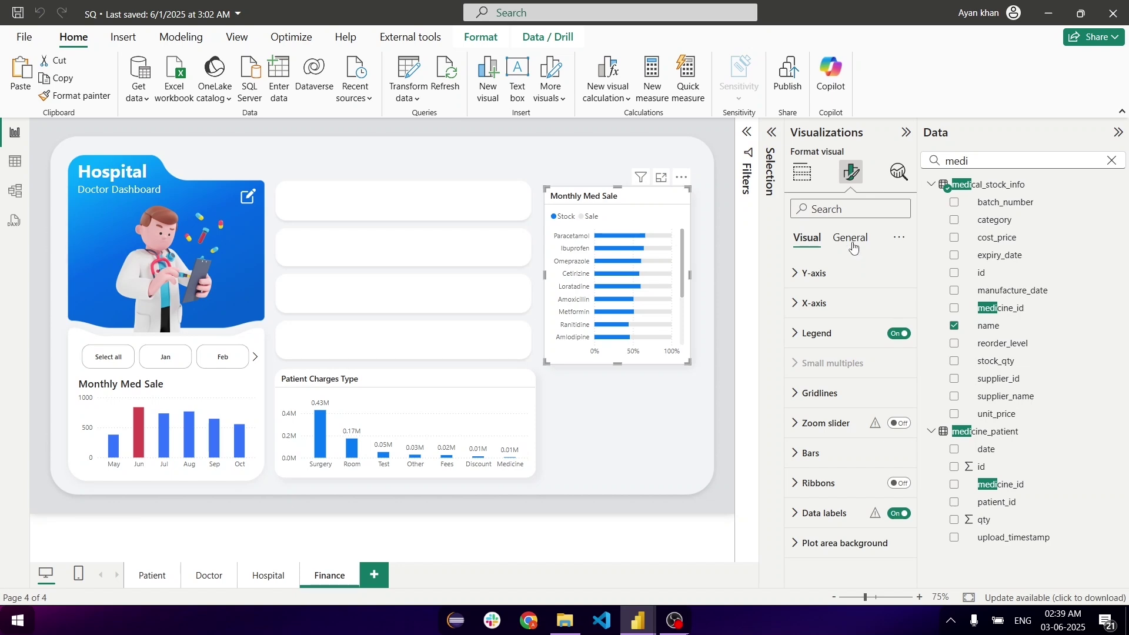
pyautogui.click(851, 238)
pyautogui.click(837, 302)
pyautogui.tripleClick(871, 377)
pyautogui.write('Medinc')
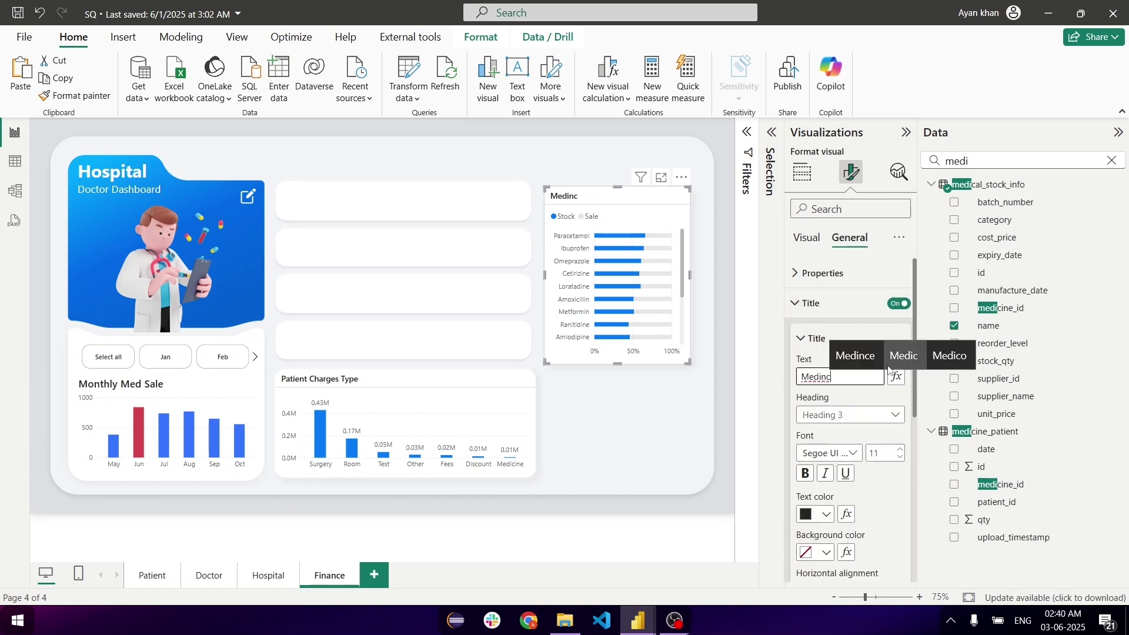
pyautogui.write('e Stock Status')
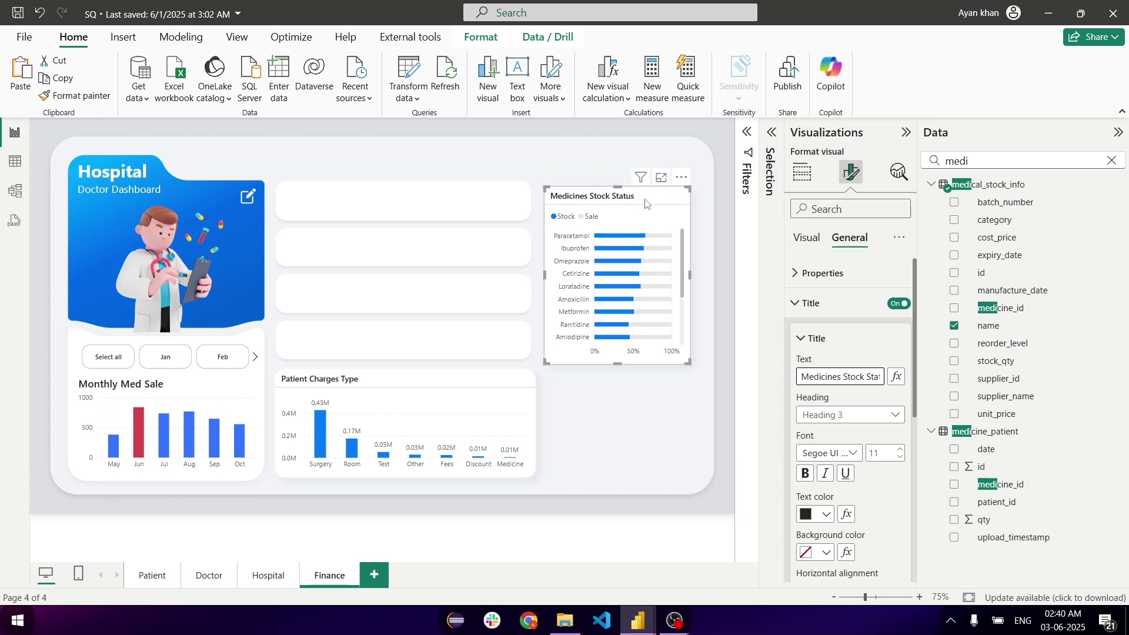
# Move the Medicines Stock Status chart up slightly and widen it toward the background card's edge.
pyautogui.click(646, 200)
pyautogui.moveTo(650, 199); pyautogui.dragTo(651, 191)
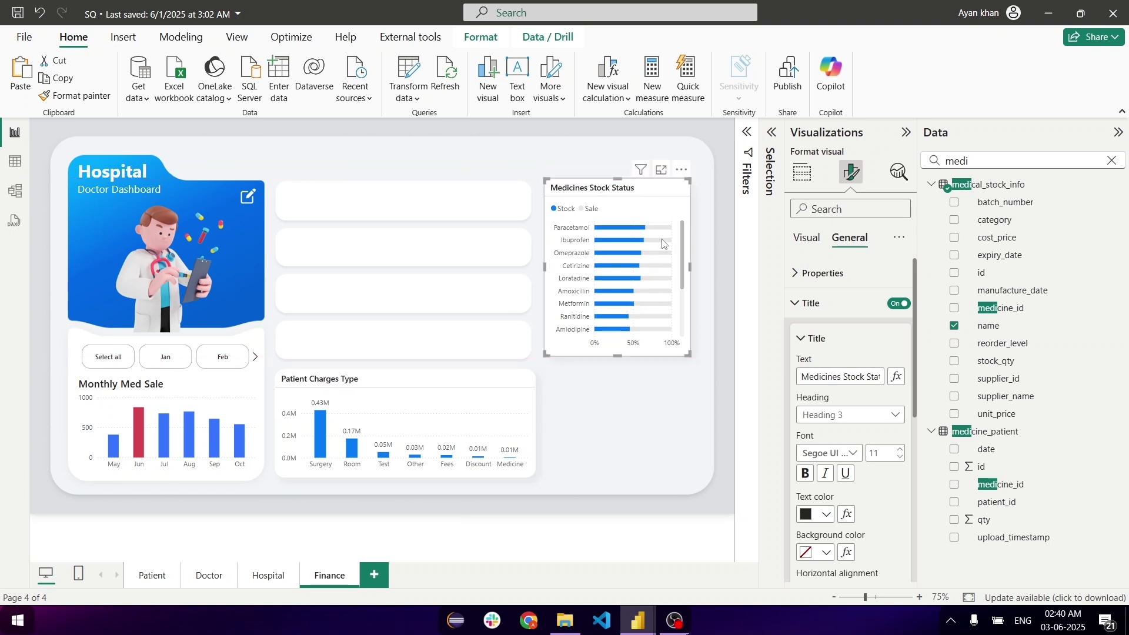
pyautogui.moveTo(687, 353); pyautogui.dragTo(695, 362)
pyautogui.click(673, 399)
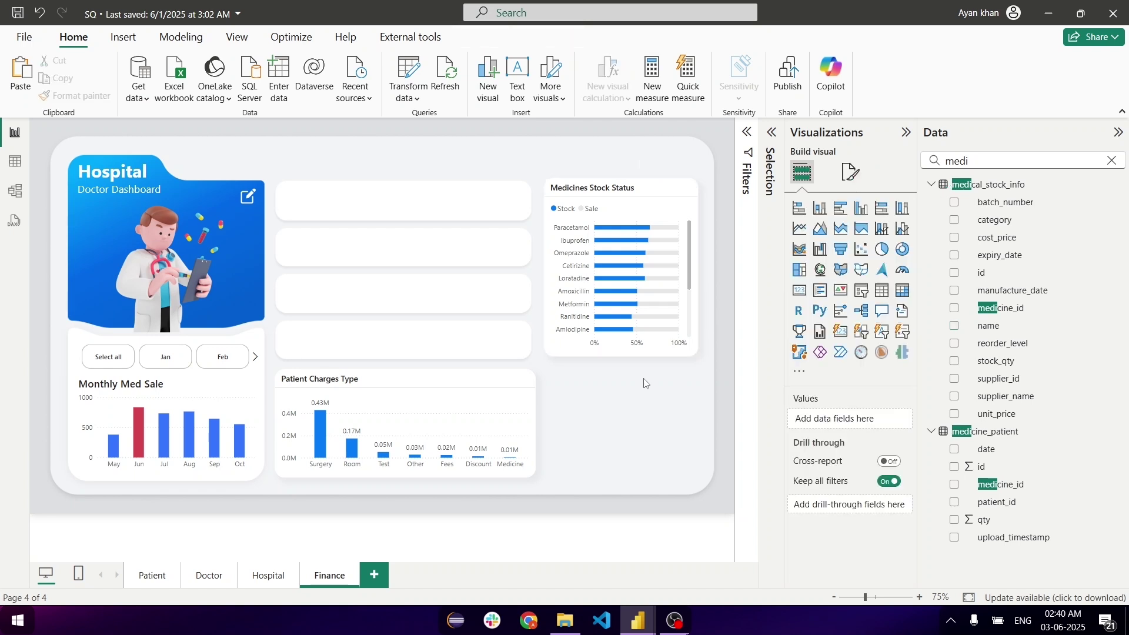
# Duplicate the Medicines Stock Status chart and place the copy directly below it, beside the Patient Charges Type chart.
pyautogui.click(657, 210)
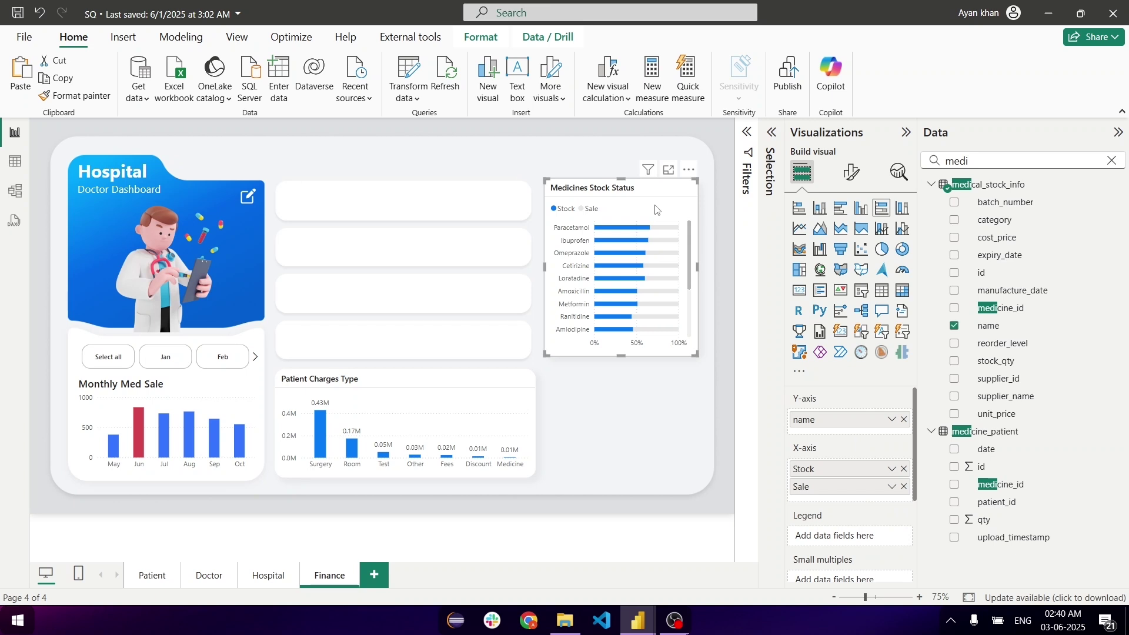
pyautogui.hotkey('ctrl', 'c')
pyautogui.hotkey('ctrl', 'v')
pyautogui.moveTo(657, 210); pyautogui.dragTo(627, 373)
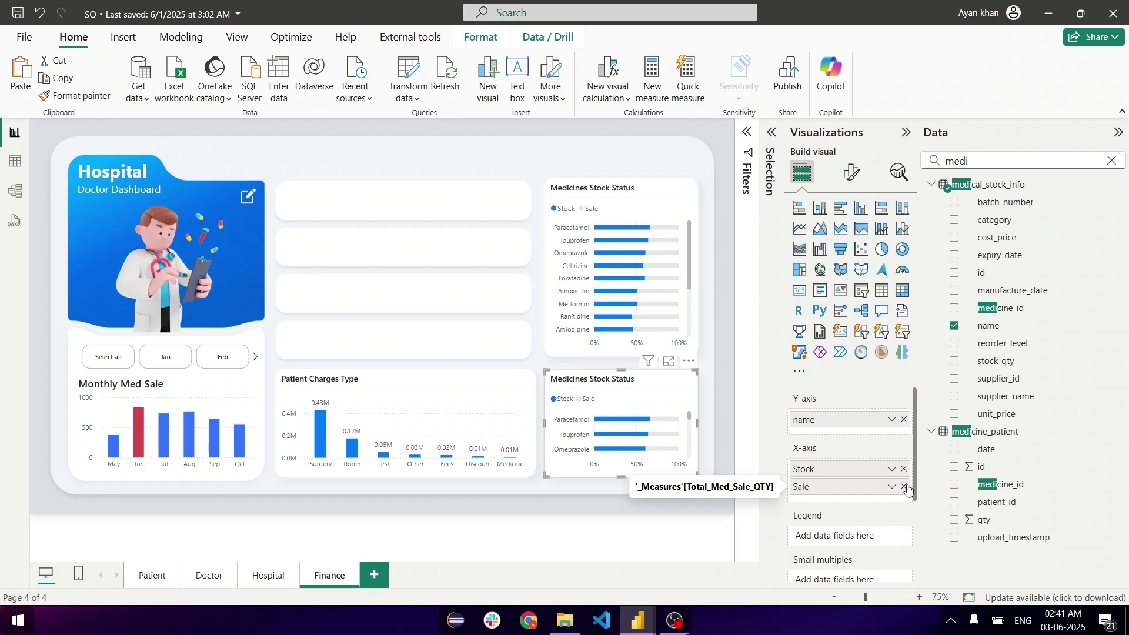
# Replace the name field on the duplicated chart's Y-axis with supplier_name from medical_stock_info.
pyautogui.moveTo(901, 417); pyautogui.dragTo(656, 421)
pyautogui.write('sup')
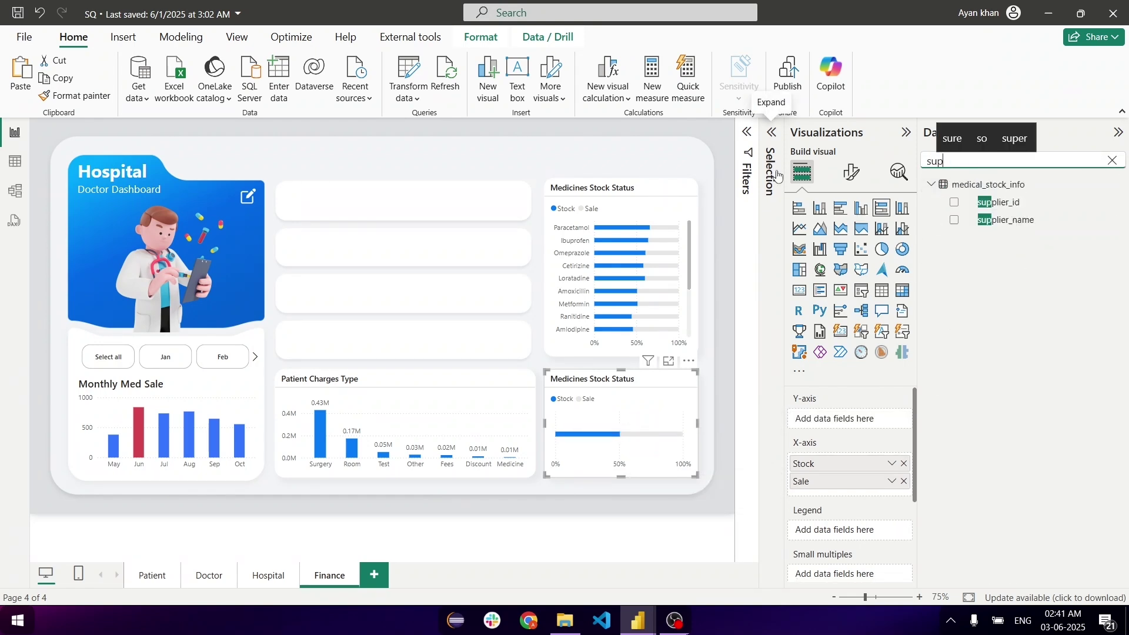
pyautogui.moveTo(1028, 219); pyautogui.dragTo(856, 420)
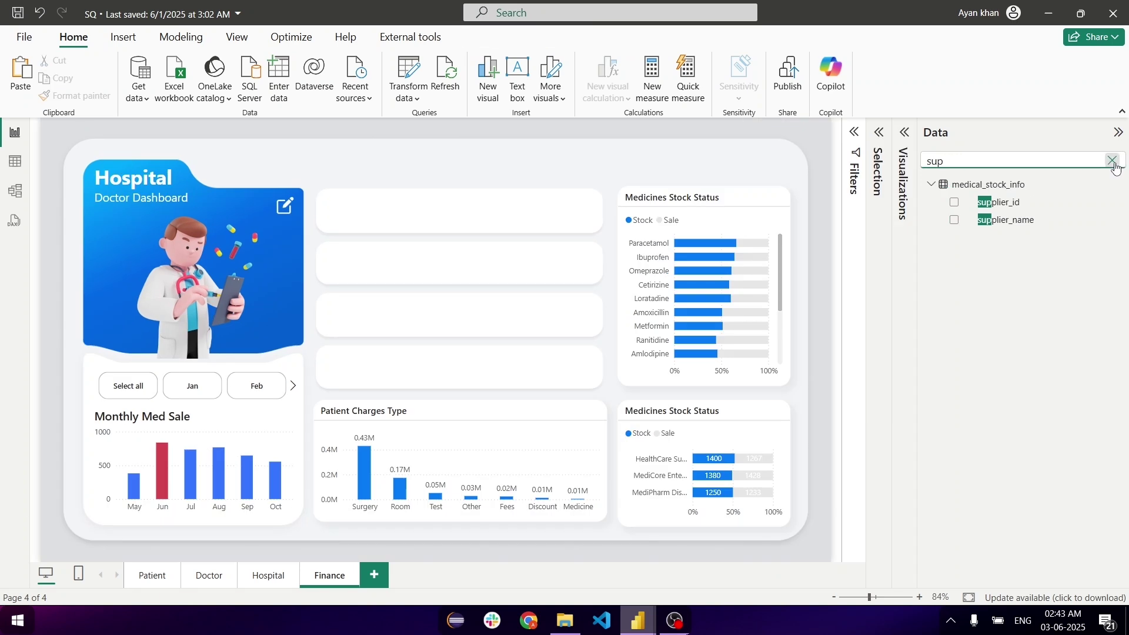
pyautogui.click(1114, 163)
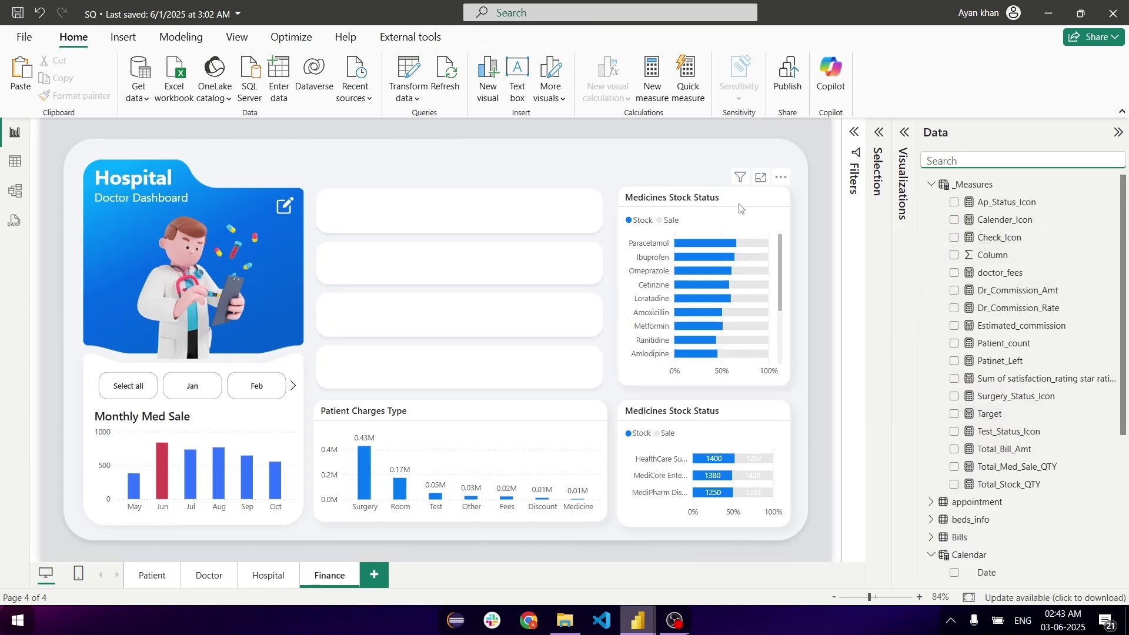
pyautogui.click(985, 162)
pyautogui.write('doc')
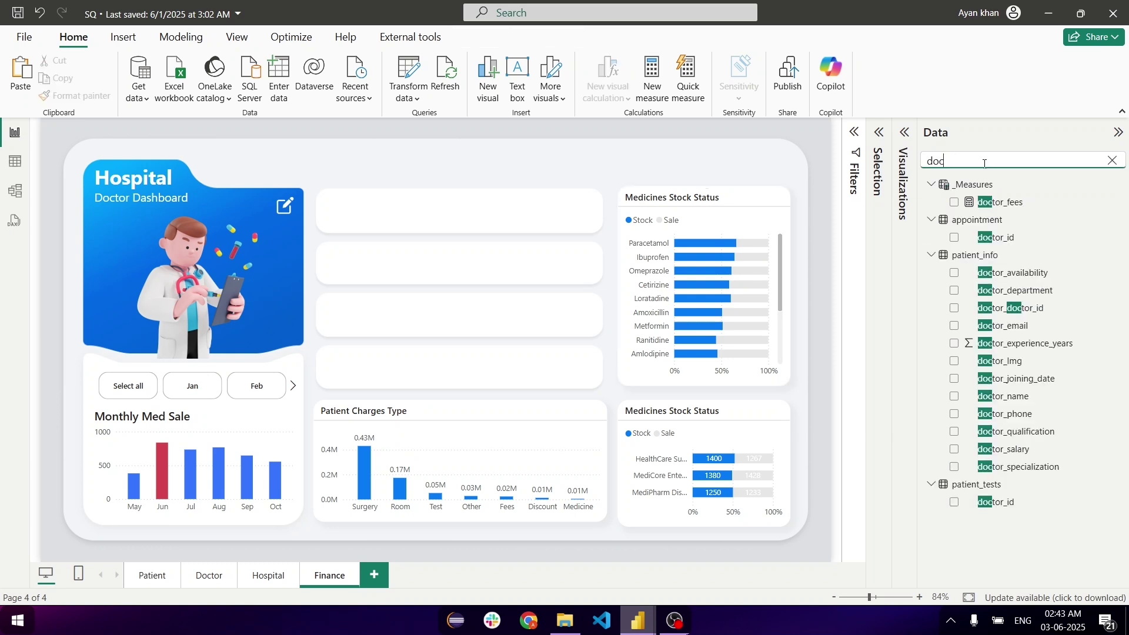
pyautogui.press('BackSpace')
pyautogui.press('BackSpace')
pyautogui.press('BackSpace')
# Add a card visual for the Patient_count measure and shrink it to fit at the start of the uppermost blank white strip.
pyautogui.write('p')
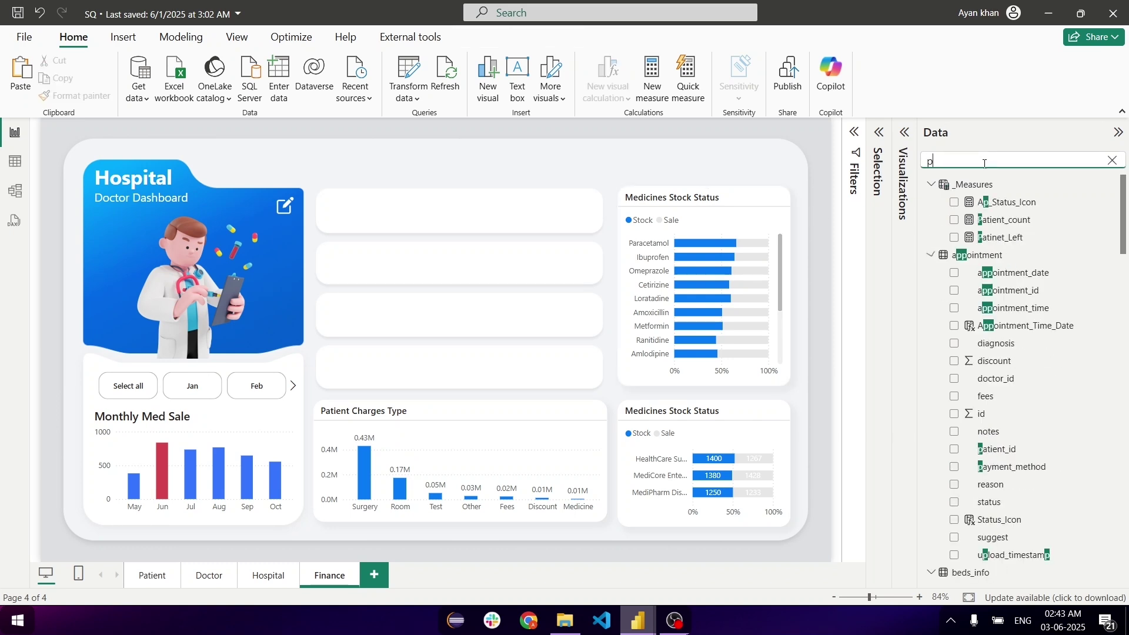
pyautogui.write('atien')
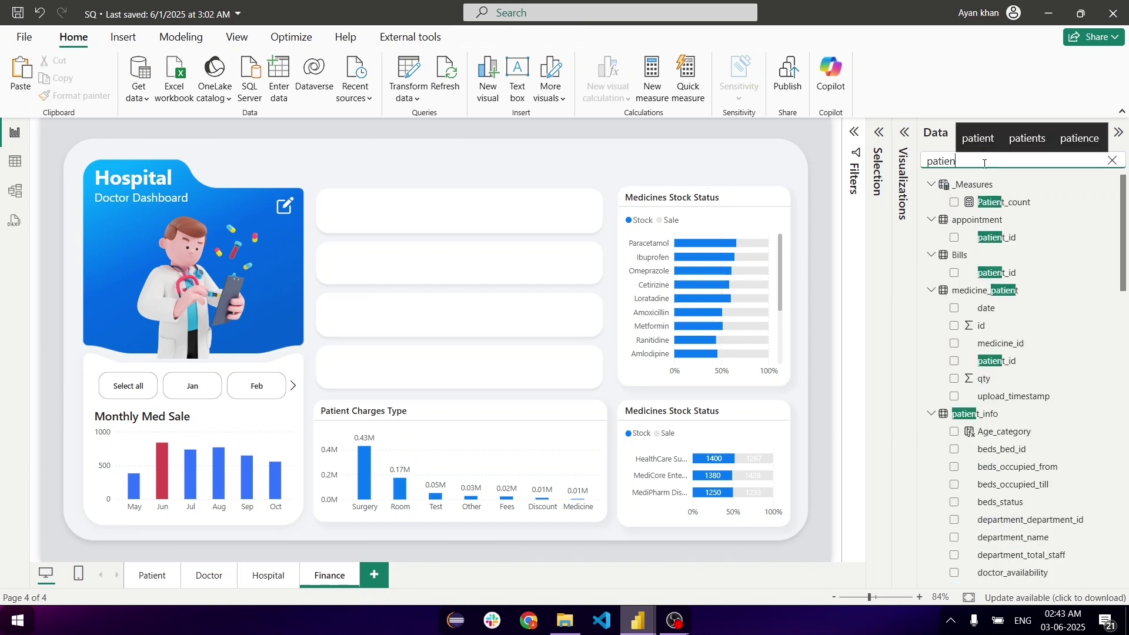
pyautogui.click(954, 204)
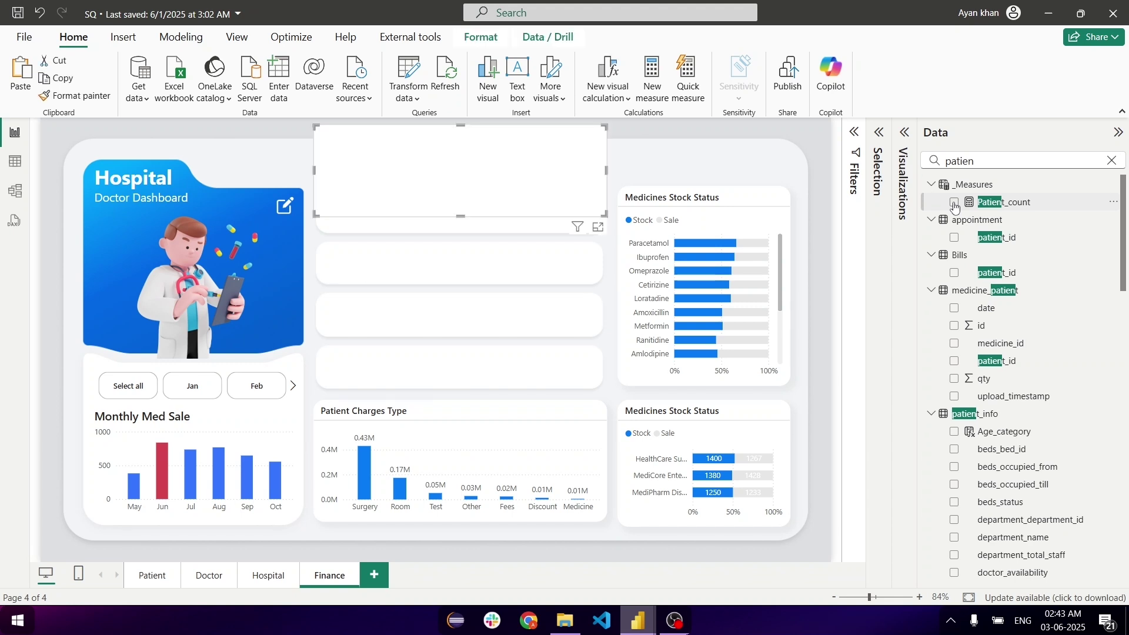
pyautogui.click(906, 133)
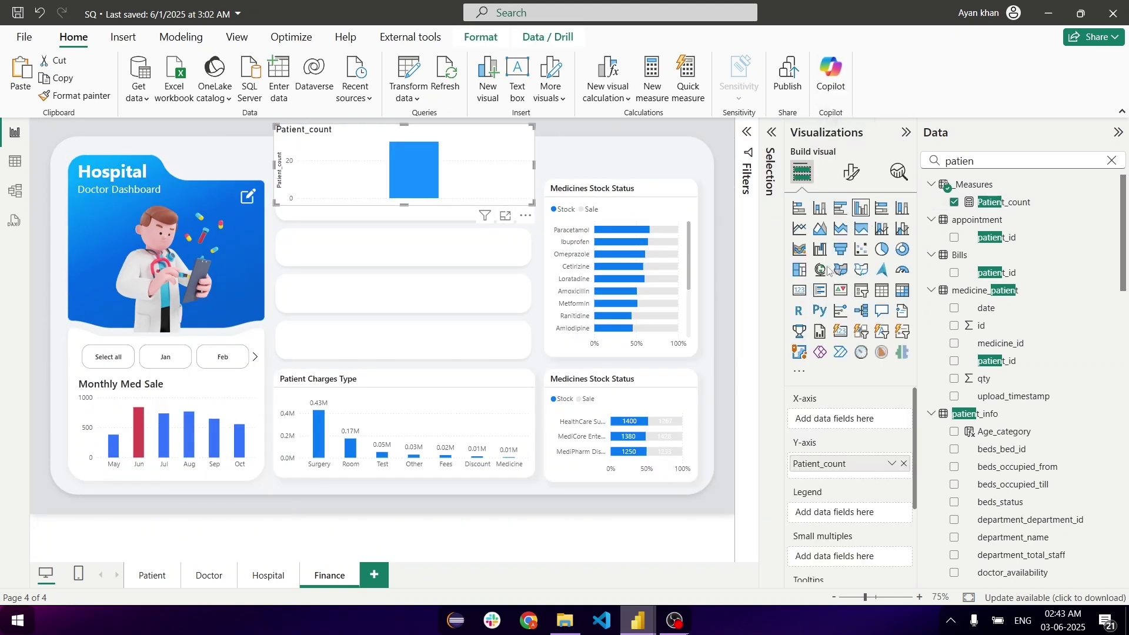
pyautogui.click(800, 291)
pyautogui.moveTo(406, 170); pyautogui.dragTo(430, 253)
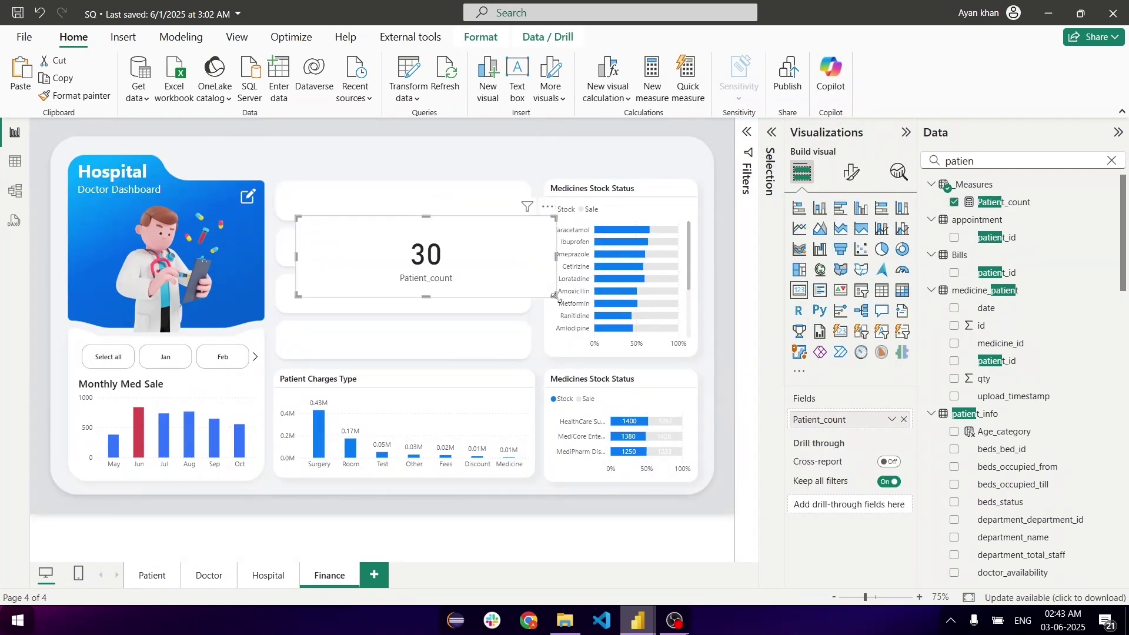
pyautogui.moveTo(553, 297); pyautogui.dragTo(338, 208)
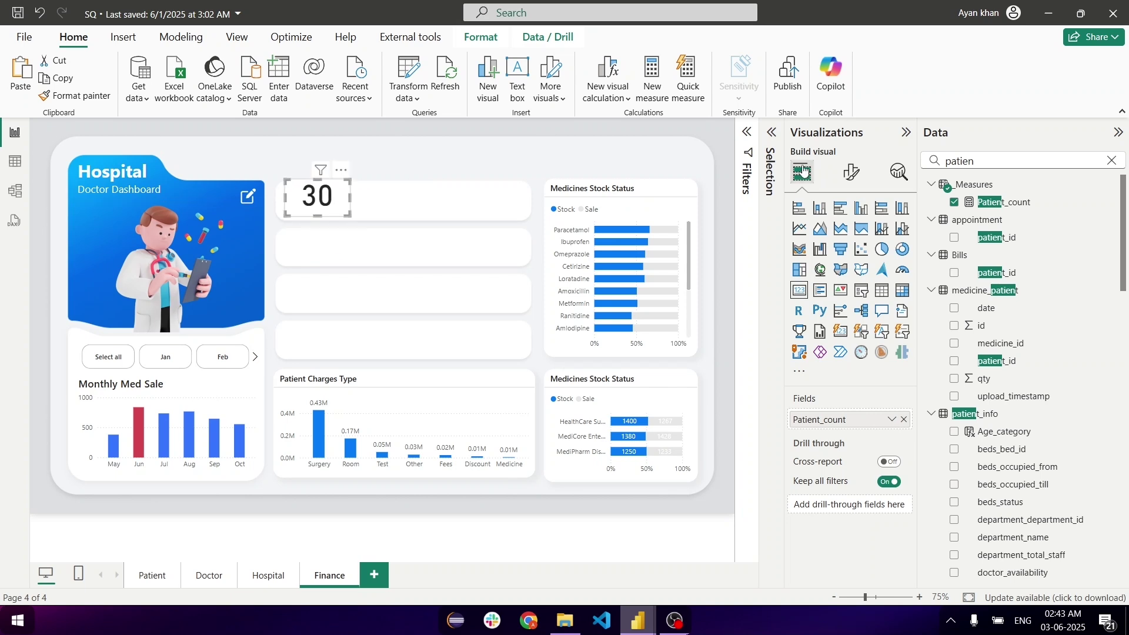
# Set the Patient_count card's callout value font size to 15.
pyautogui.click(852, 173)
pyautogui.click(842, 283)
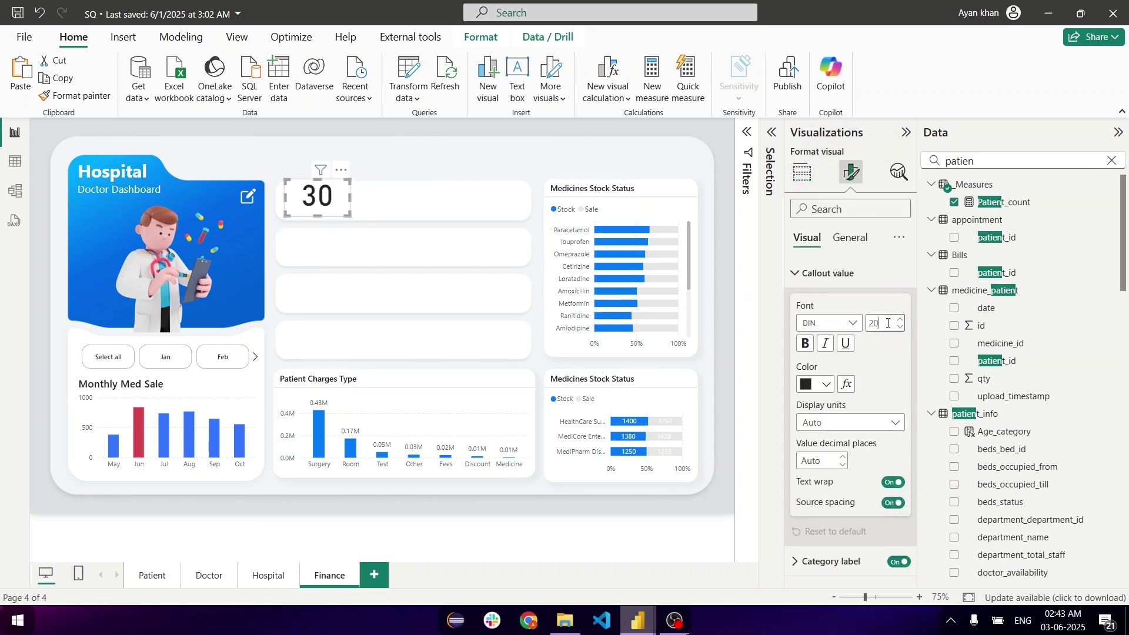
pyautogui.press('BackSpace')
pyautogui.press('BackSpace')
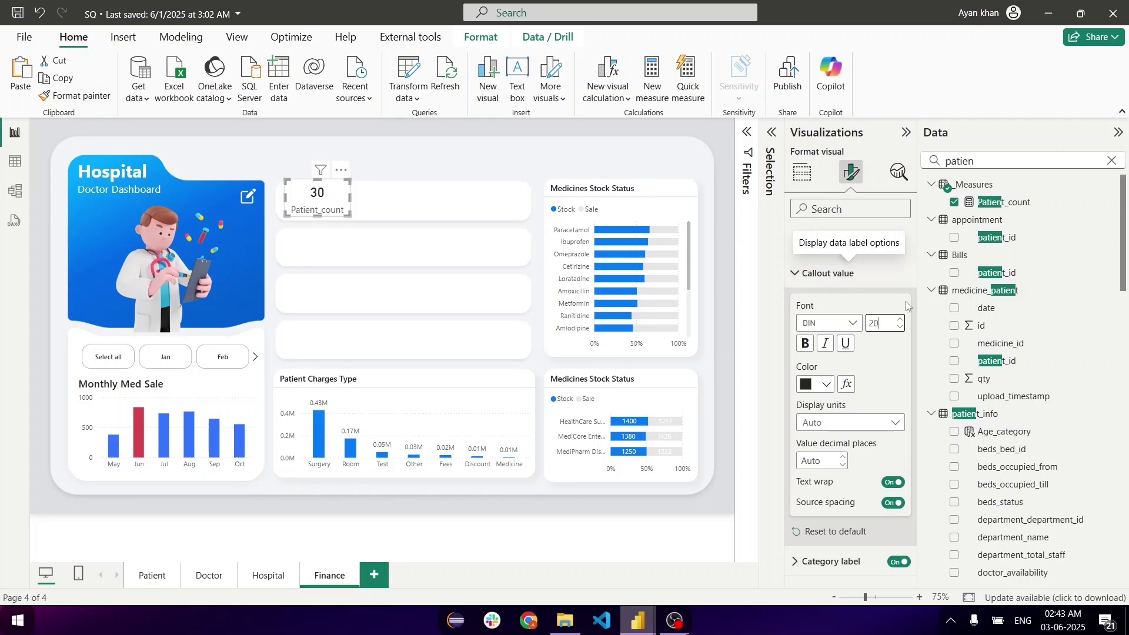
pyautogui.write('15')
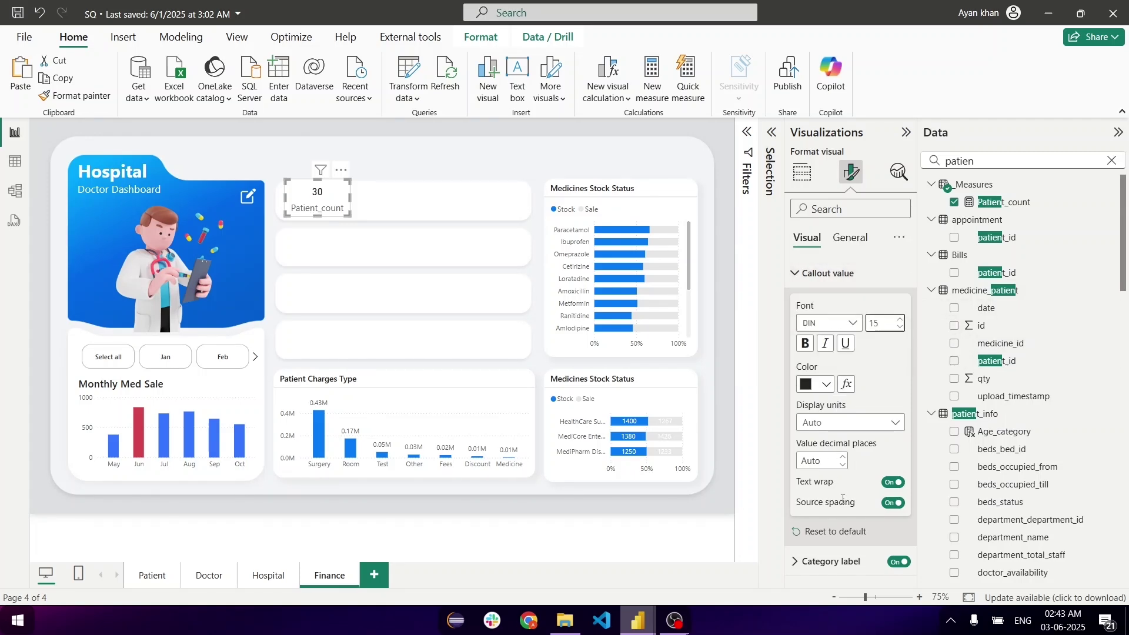
# Set the Patient_count card's category label font size to 9.
pyautogui.click(850, 561)
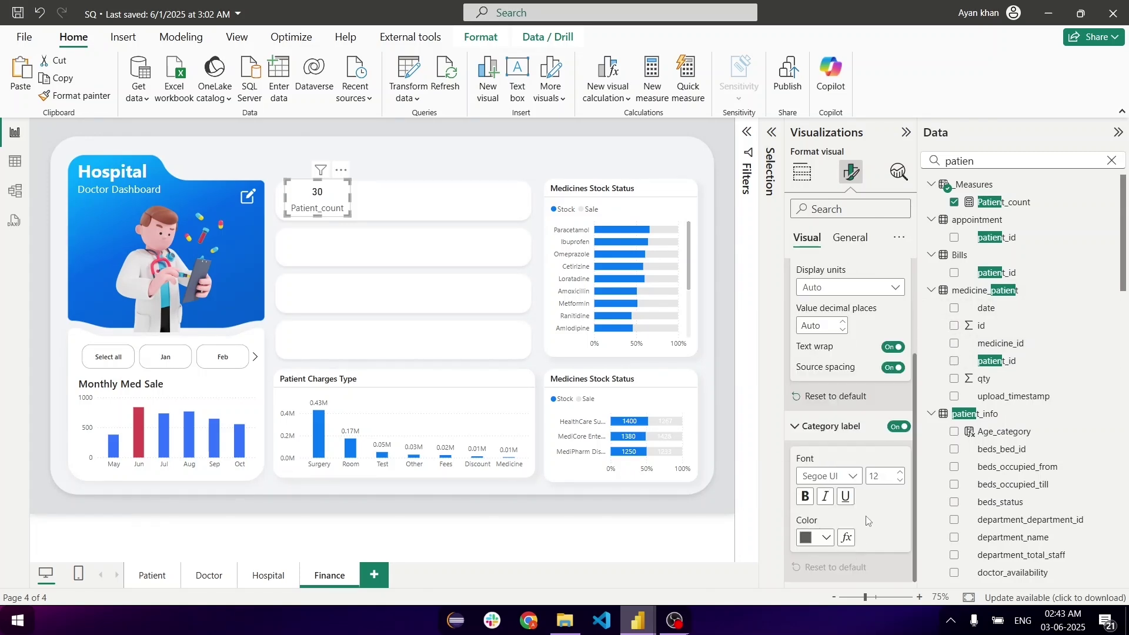
pyautogui.click(902, 482)
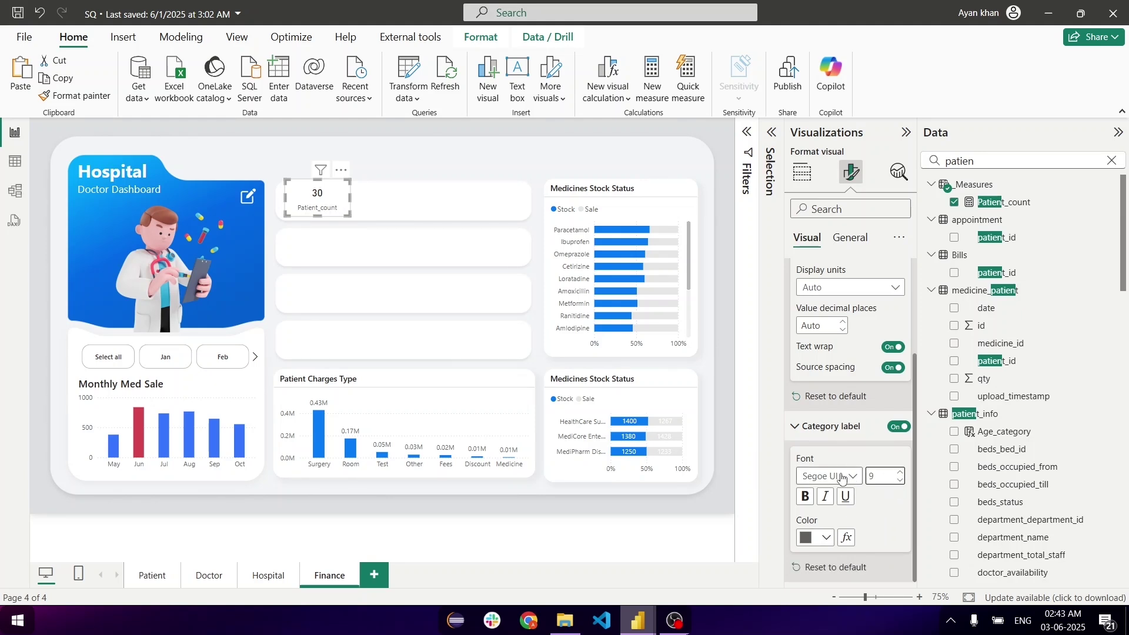
pyautogui.click(842, 478)
pyautogui.scroll(-1, 835, 353)
pyautogui.click(834, 334)
pyautogui.scroll(2, 853, 352)
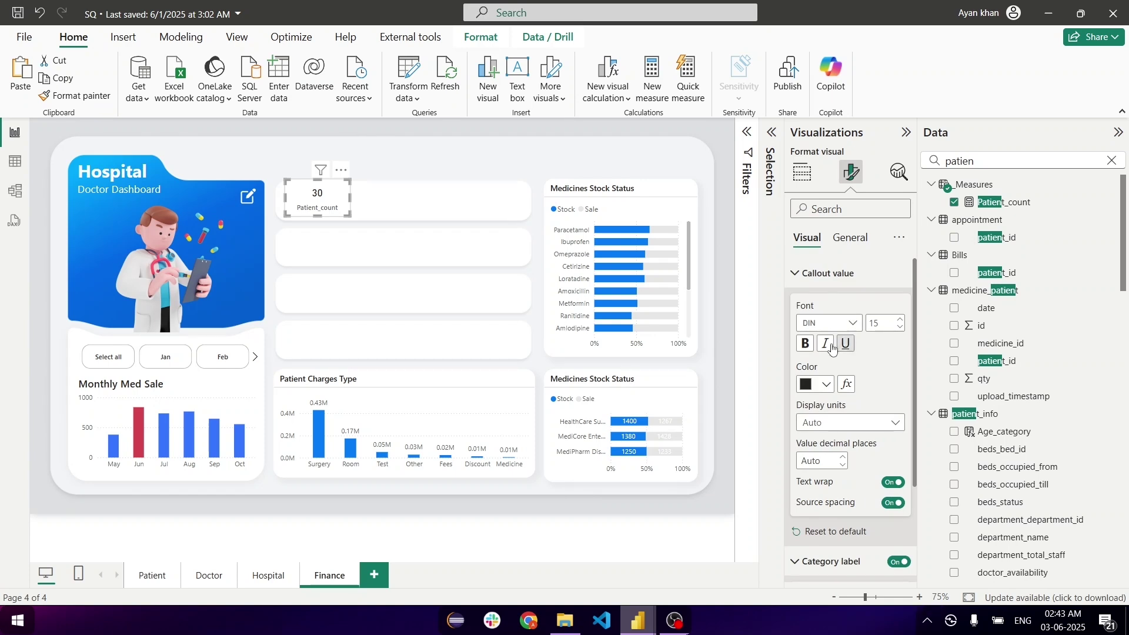
# Switch the Patient_count card's callout value to a Segoe UI font and place two copies of the card along the uppermost white strip.
pyautogui.click(857, 321)
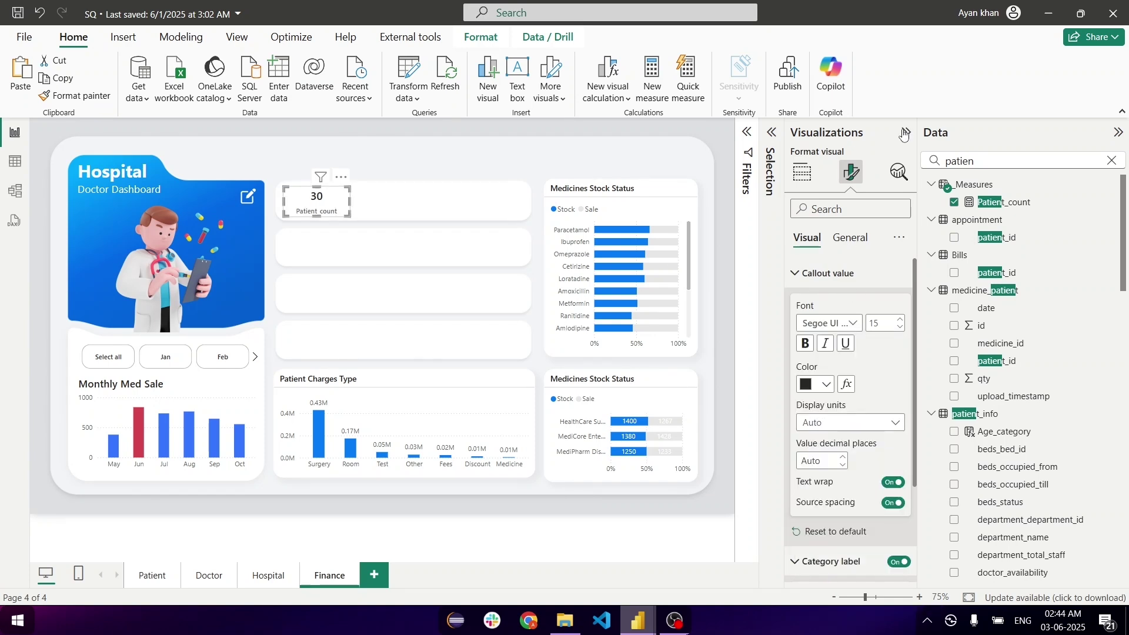
pyautogui.click(904, 133)
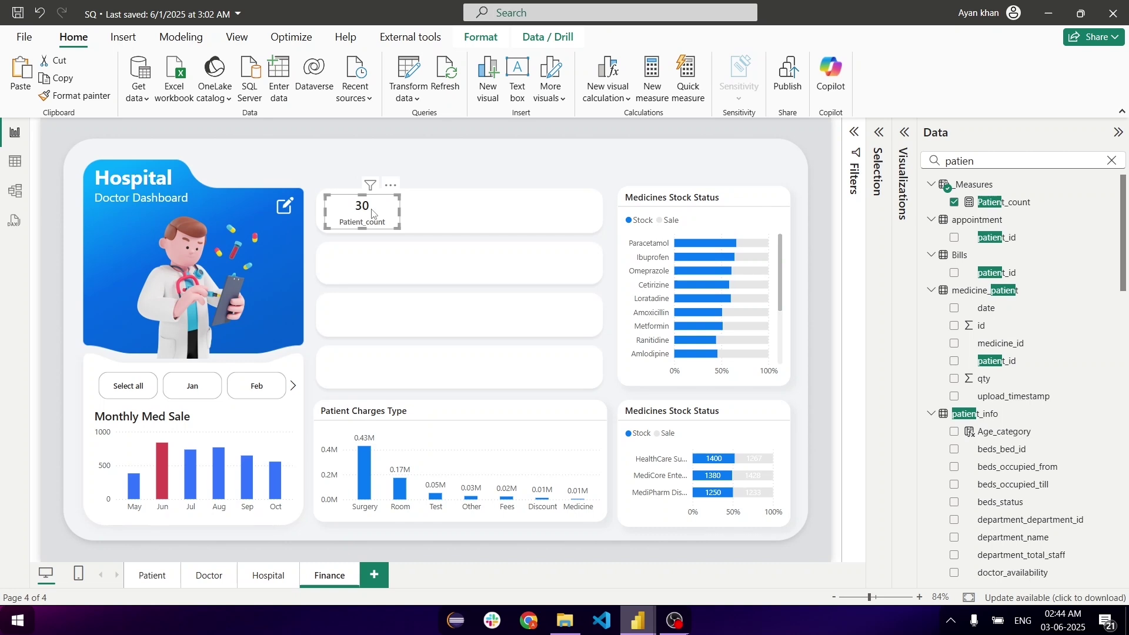
pyautogui.hotkey('ctrl', 'c')
pyautogui.hotkey('ctrl', 'v')
pyautogui.moveTo(371, 213); pyautogui.dragTo(553, 205)
pyautogui.hotkey('ctrl', 'c')
pyautogui.hotkey('ctrl', 'v')
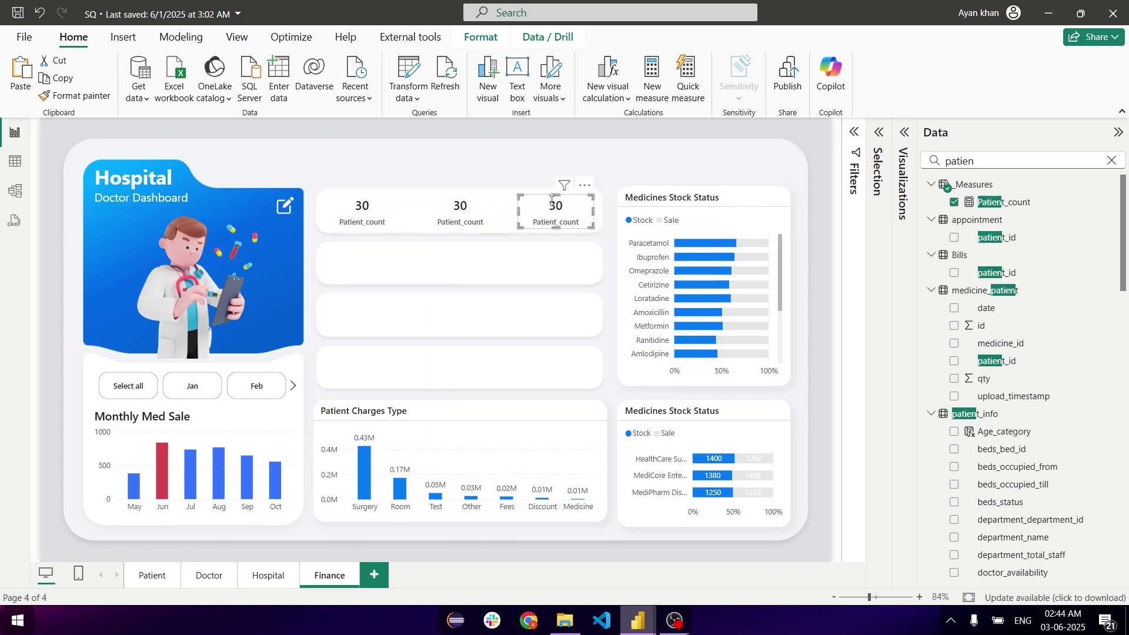
pyautogui.moveTo(460, 224); pyautogui.dragTo(458, 224)
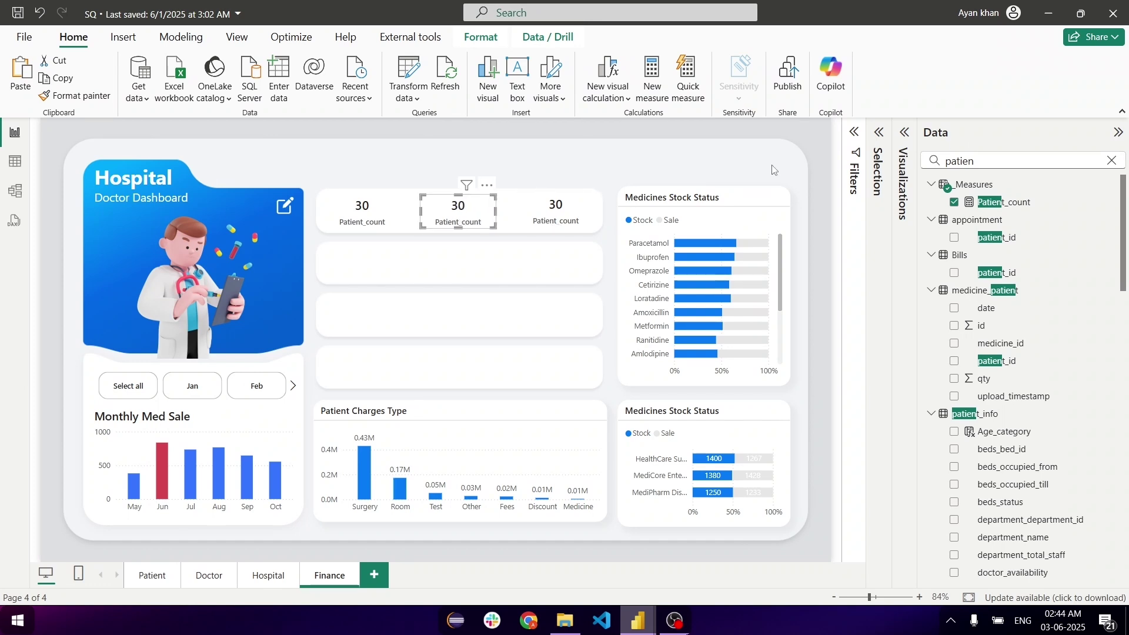
# Replace the middle card's field with doctor_doctor_id from patient_info and summarize it as Count (Distinct).
pyautogui.moveTo(1016, 163); pyautogui.dragTo(752, 169)
pyautogui.write('doctor')
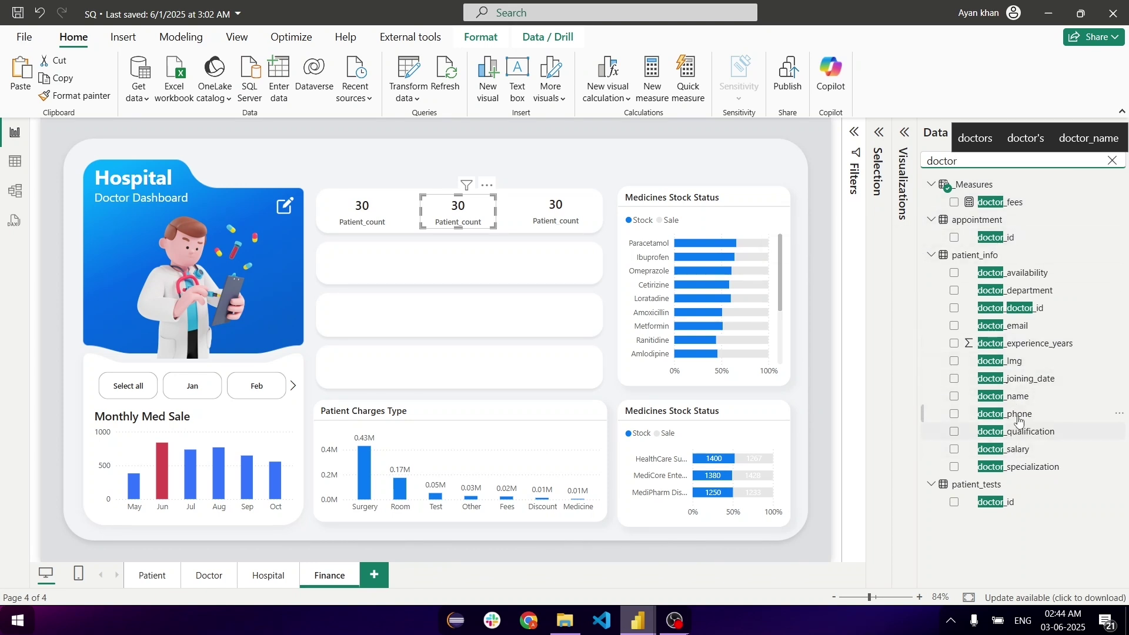
pyautogui.click(904, 132)
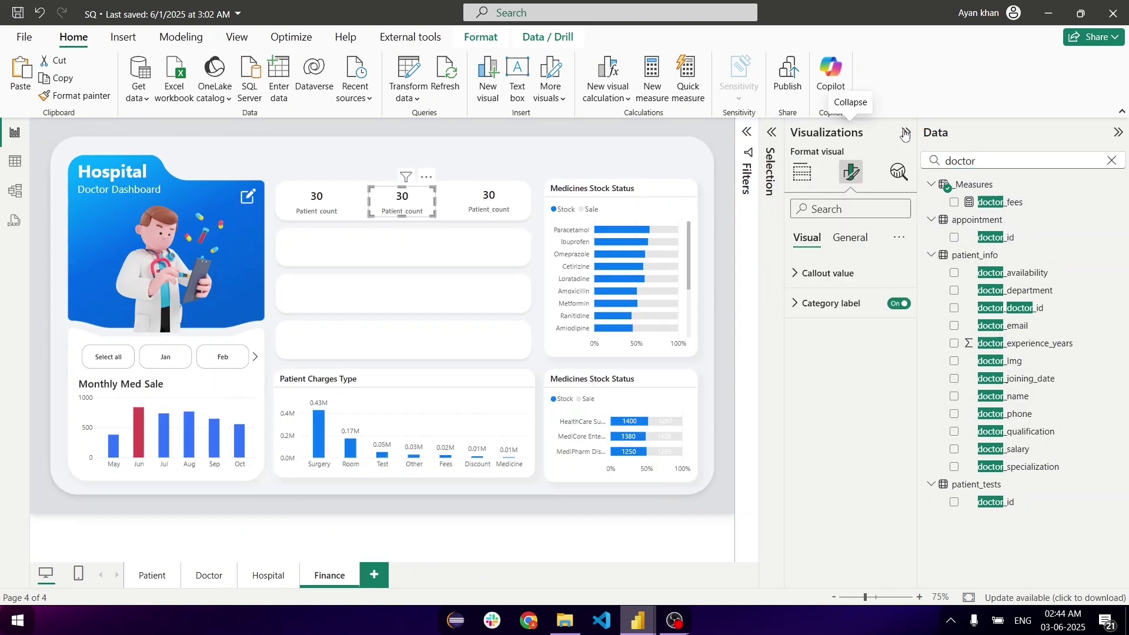
pyautogui.click(806, 173)
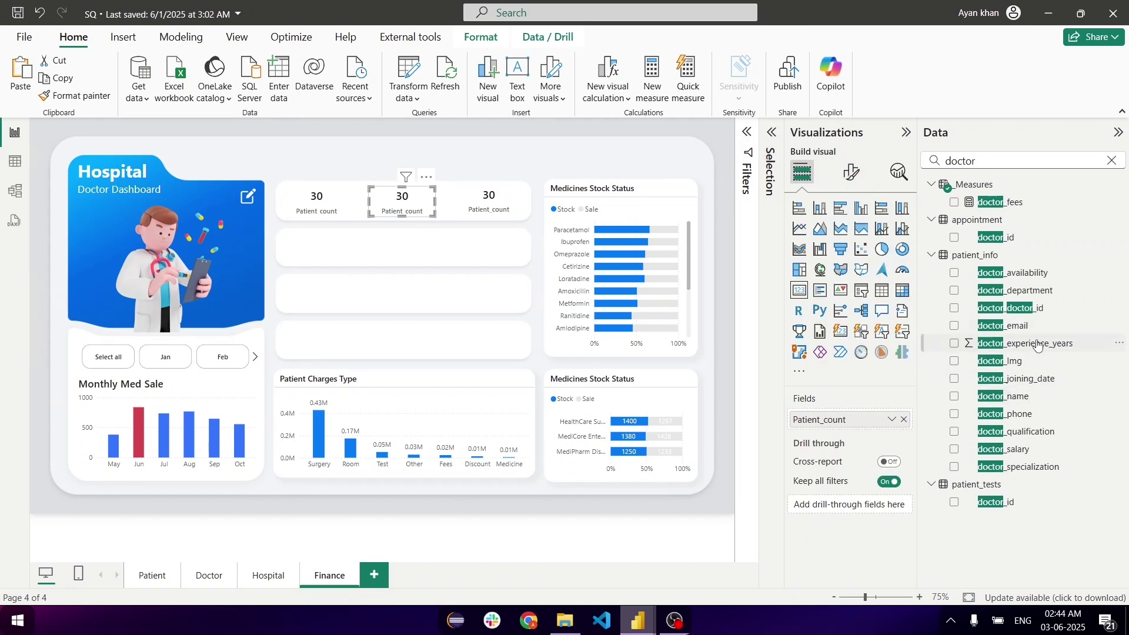
pyautogui.moveTo(1024, 309); pyautogui.dragTo(887, 424)
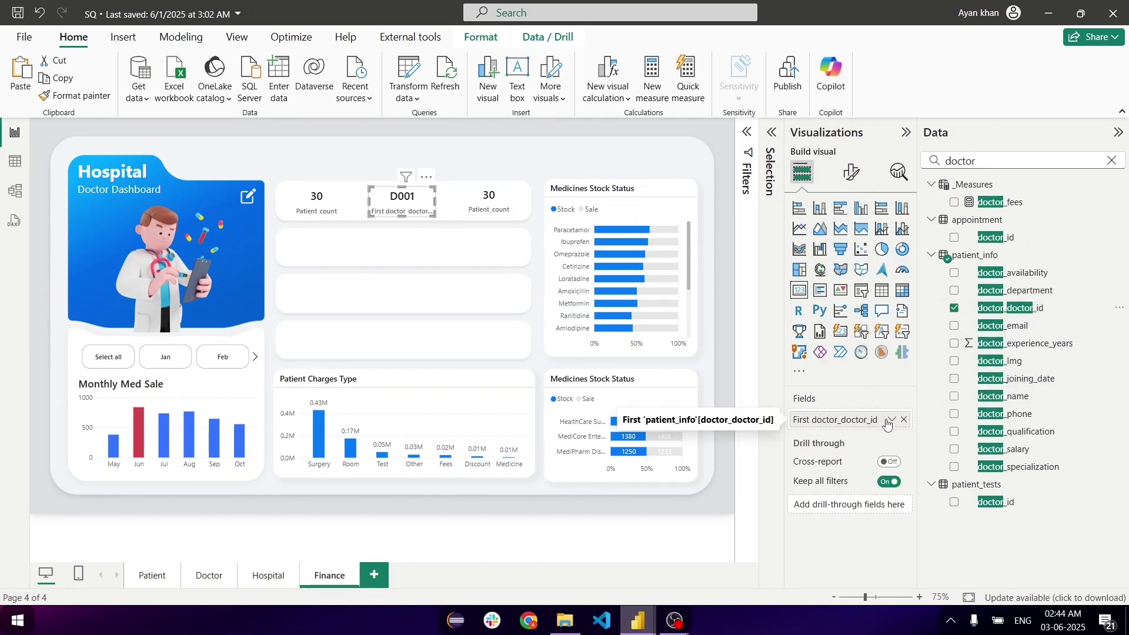
pyautogui.click(892, 420)
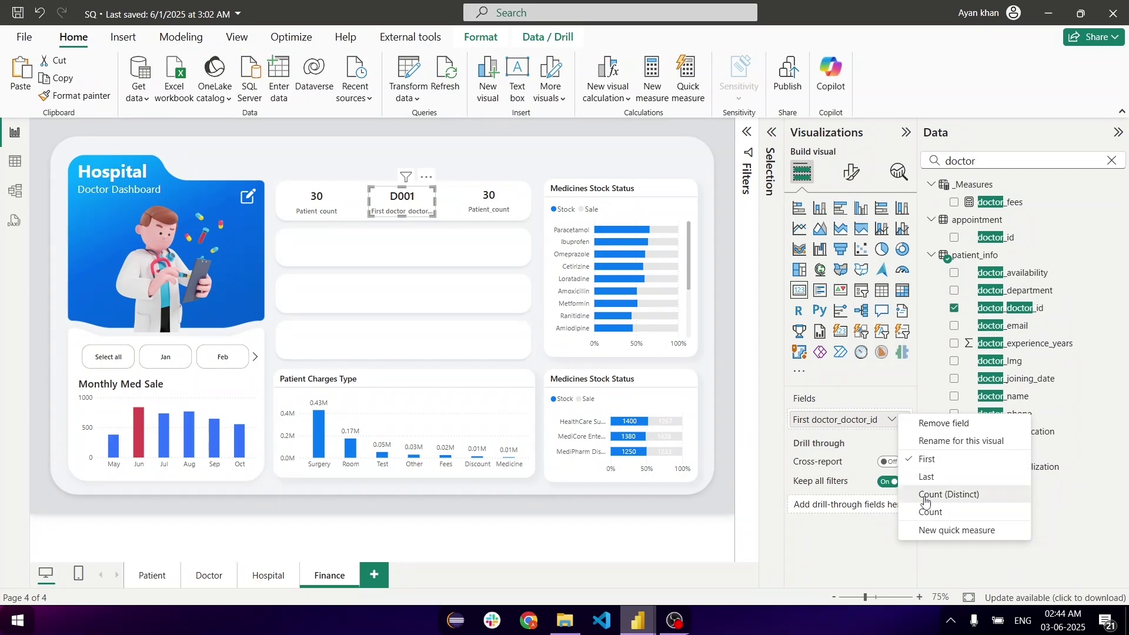
pyautogui.click(926, 494)
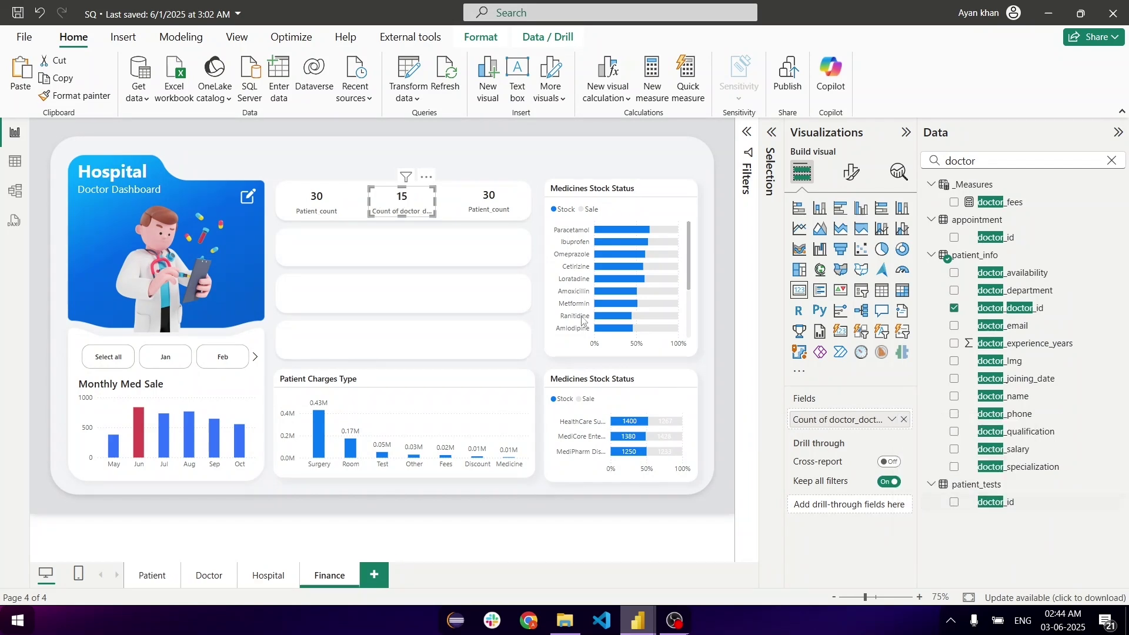
# Rename the middle card's field for this visual as Doctor Count.
pyautogui.doubleClick(836, 420)
pyautogui.hotkey('ctrl', 'a')
pyautogui.write('Doctor Count')
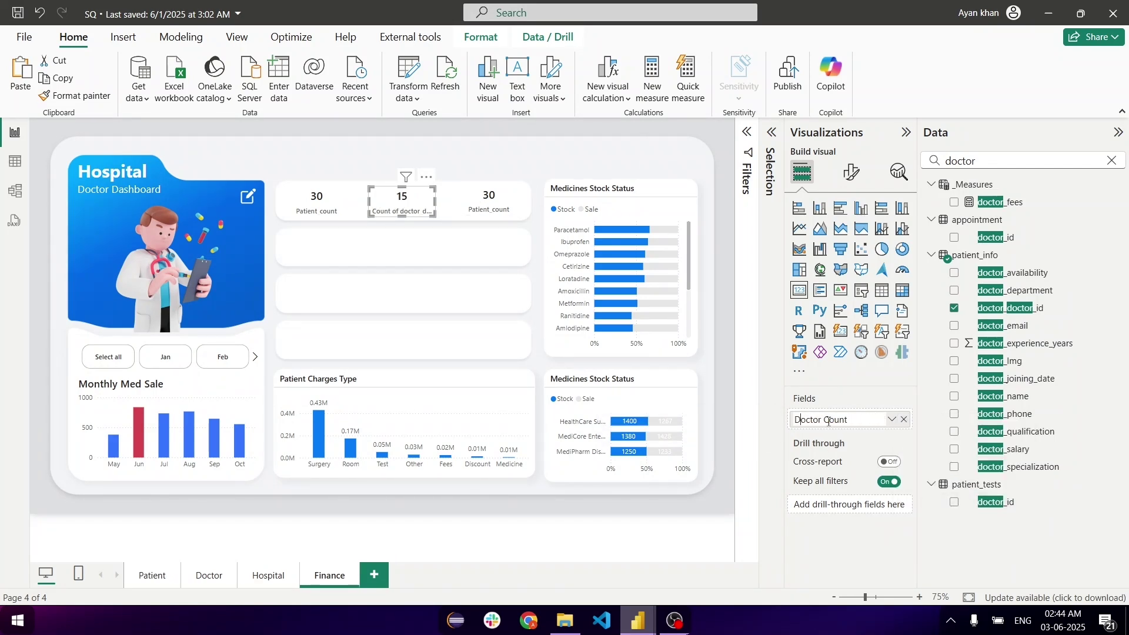
pyautogui.press('Return')
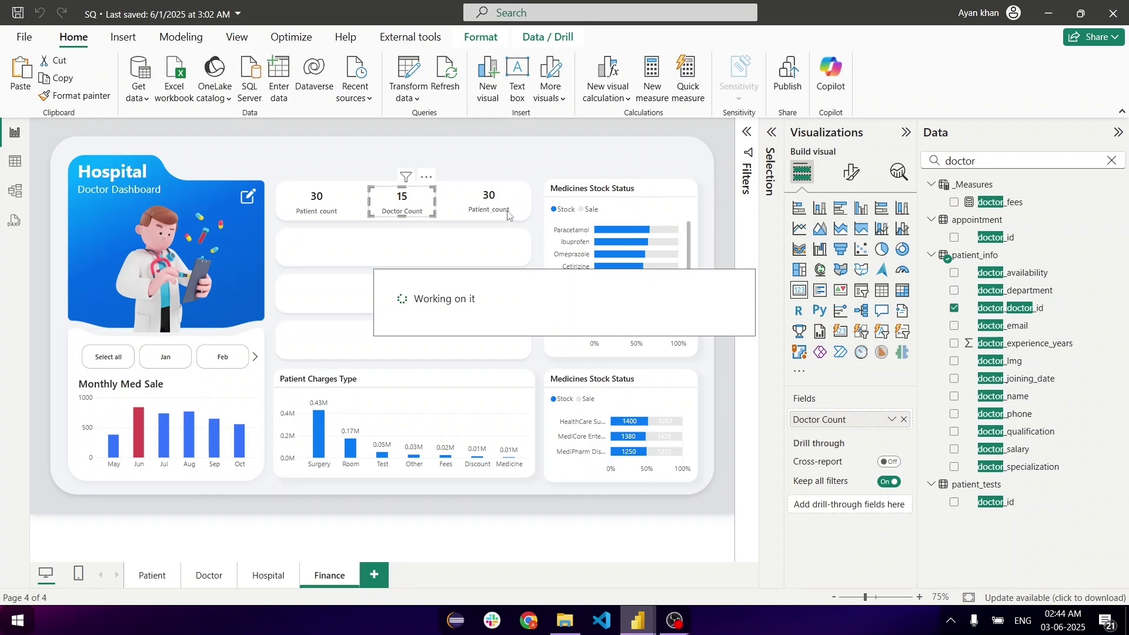
# Replace the Patient_count field on the third card of the uppermost strip with staff_id from the staff table.
pyautogui.click(499, 214)
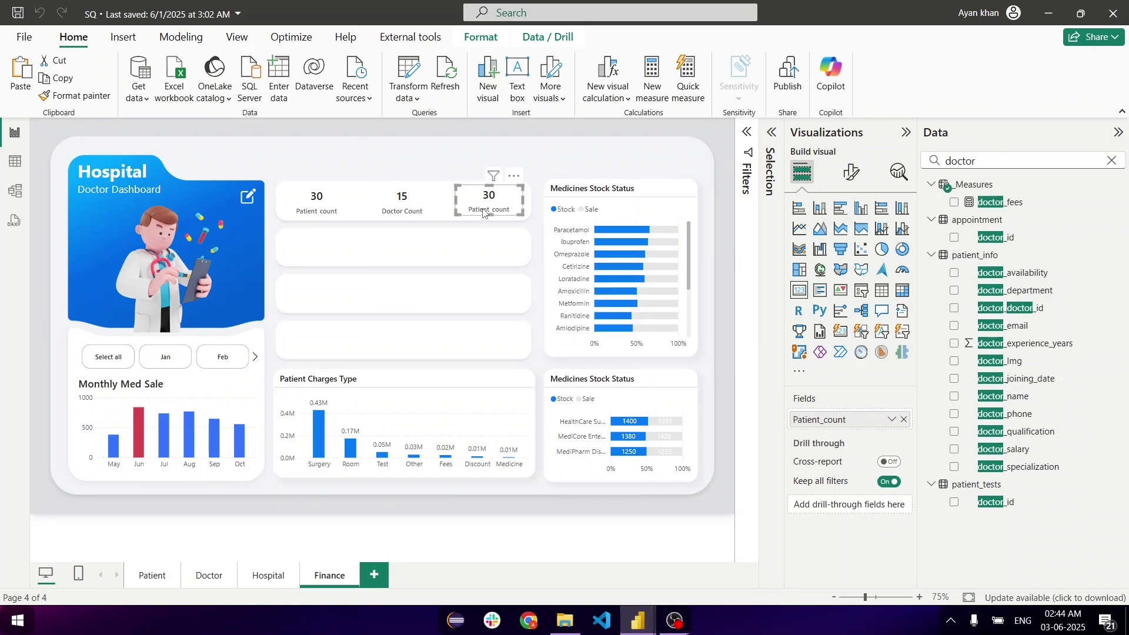
pyautogui.write('staff')
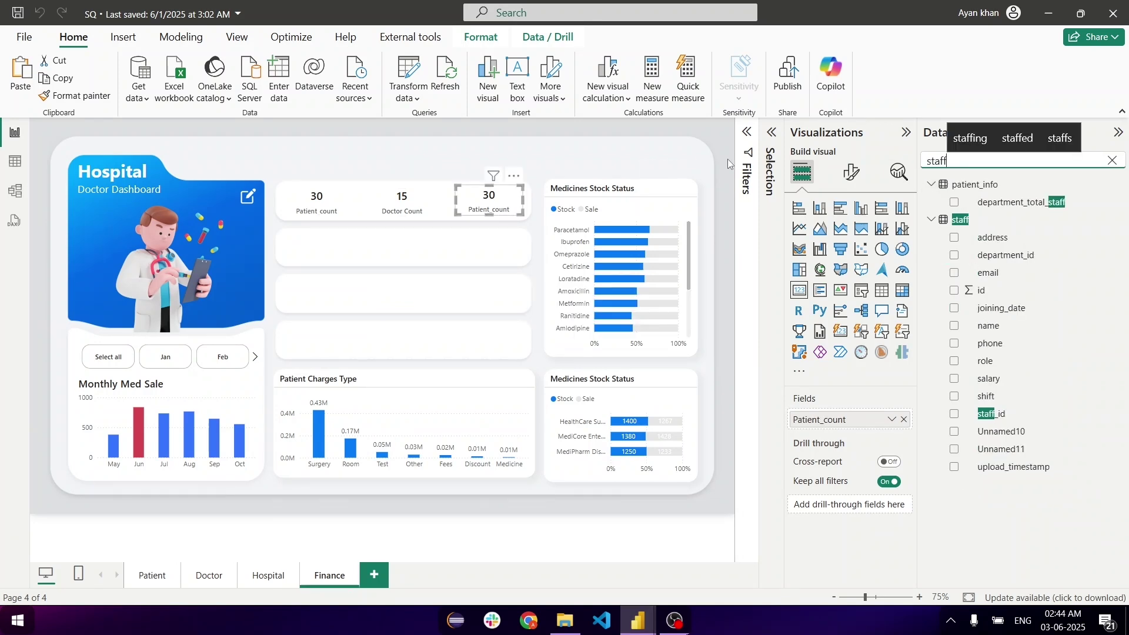
pyautogui.moveTo(991, 414); pyautogui.dragTo(852, 422)
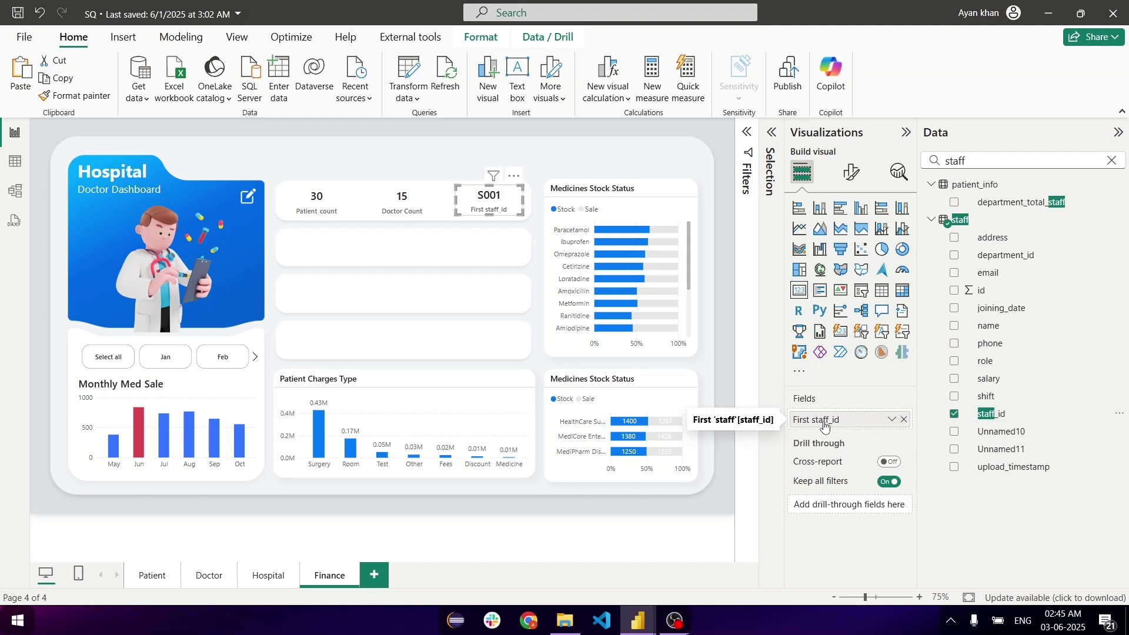
# Rename the third card's field as Staff Count and summarize it as Count (Distinct).
pyautogui.doubleClick(865, 421)
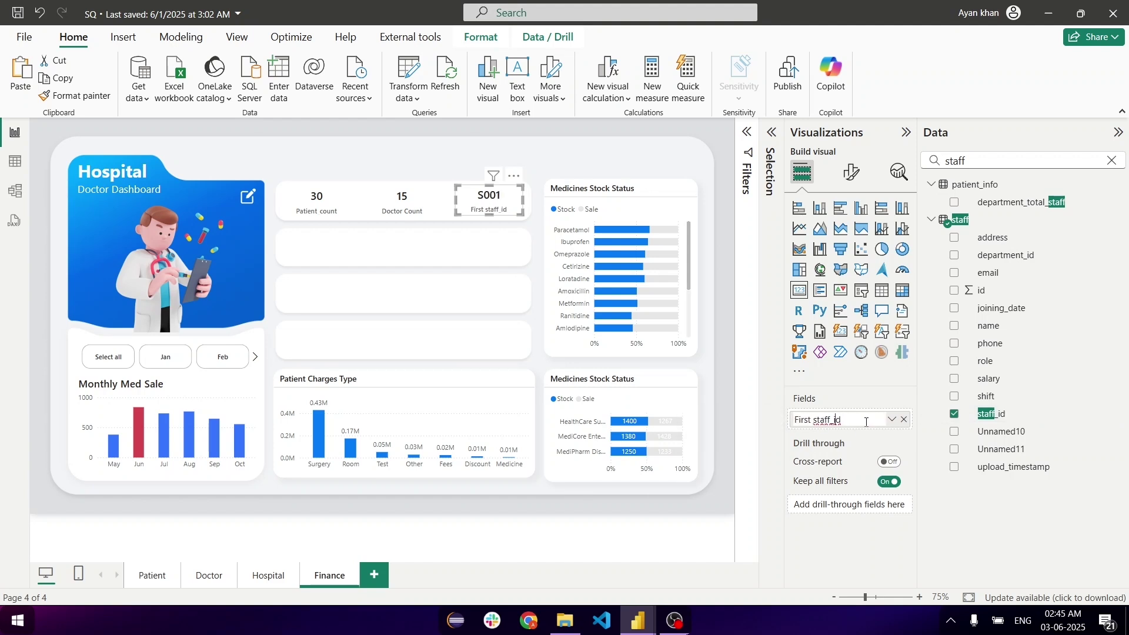
pyautogui.hotkey('ctrl', 'a')
pyautogui.write('Staff Count')
pyautogui.press('Return')
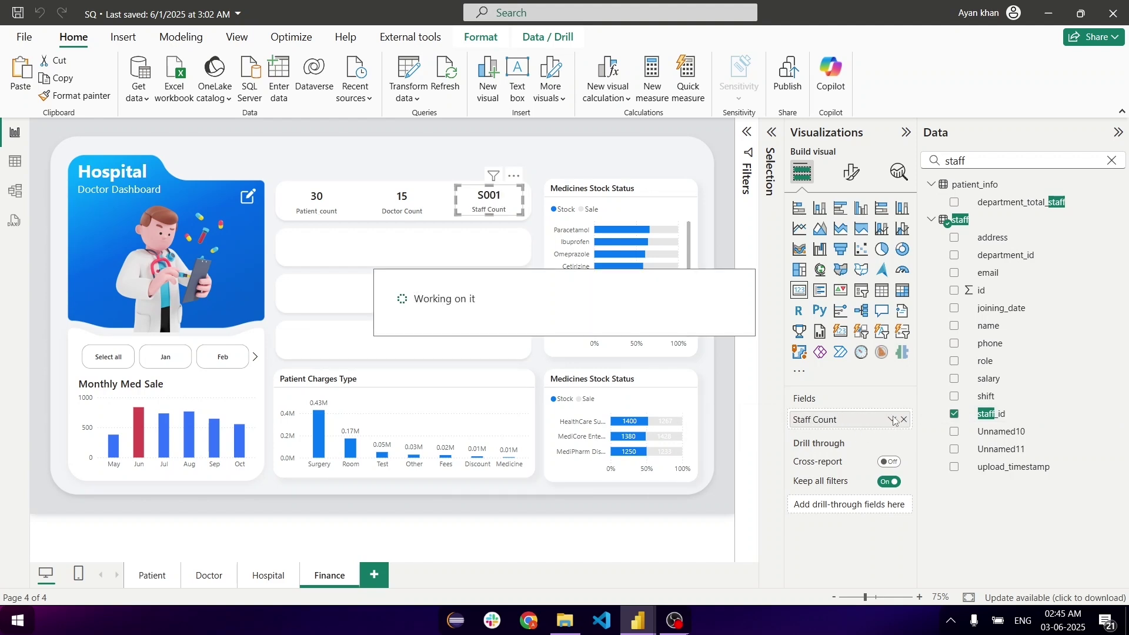
pyautogui.click(893, 421)
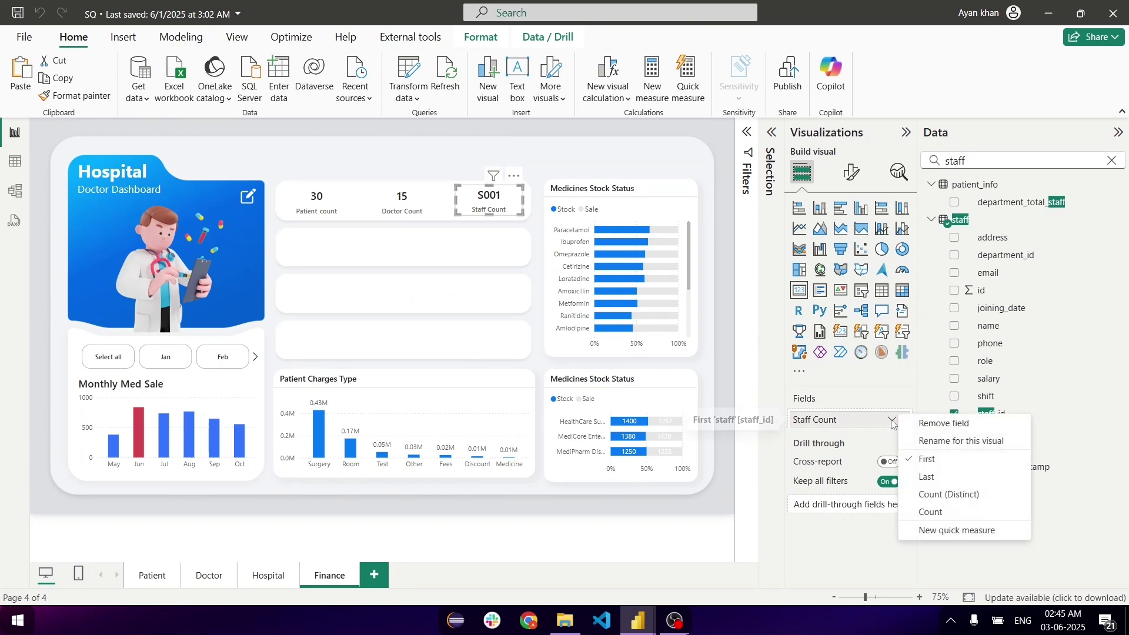
pyautogui.click(940, 494)
# Duplicate the patient, doctor and staff count cards together and place the copies in the second white strip.
pyautogui.rightClick(419, 182)
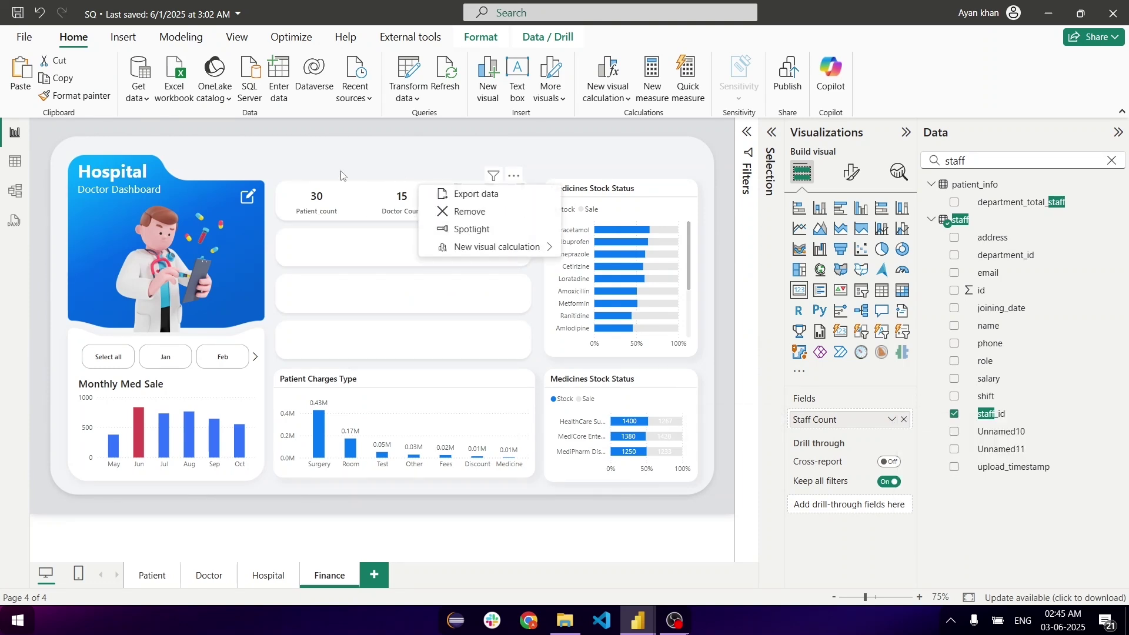
pyautogui.press('Escape')
pyautogui.moveTo(265, 165); pyautogui.dragTo(542, 243)
pyautogui.hotkey('ctrl', 'c')
pyautogui.hotkey('ctrl', 'v')
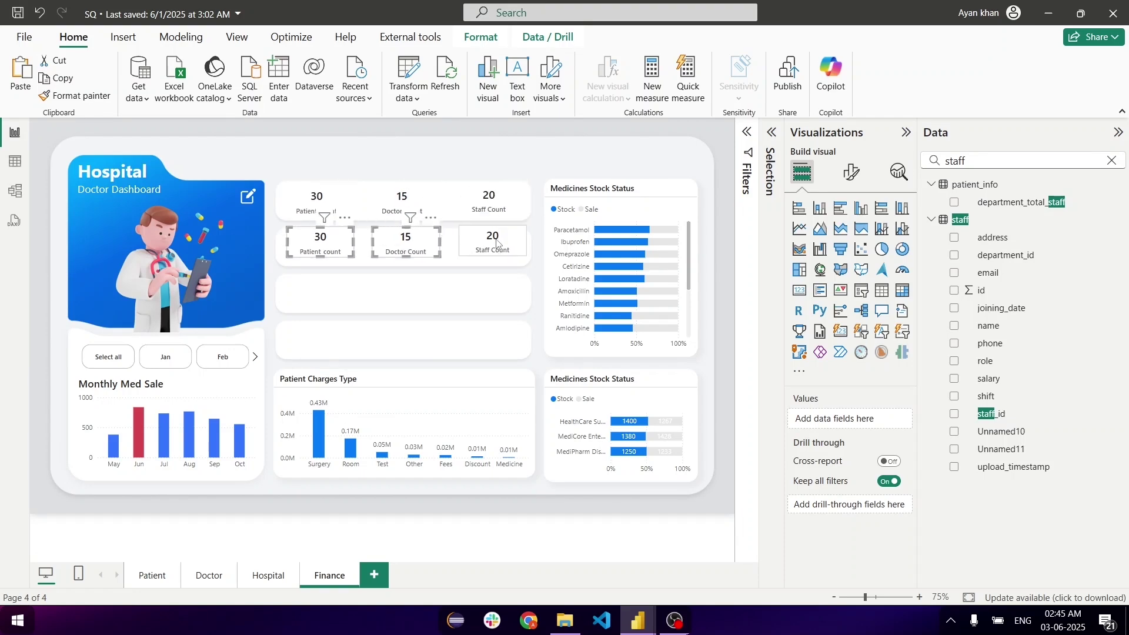
# Replace the field on the second strip's first card with bill_id from the Bills table.
pyautogui.click(407, 248)
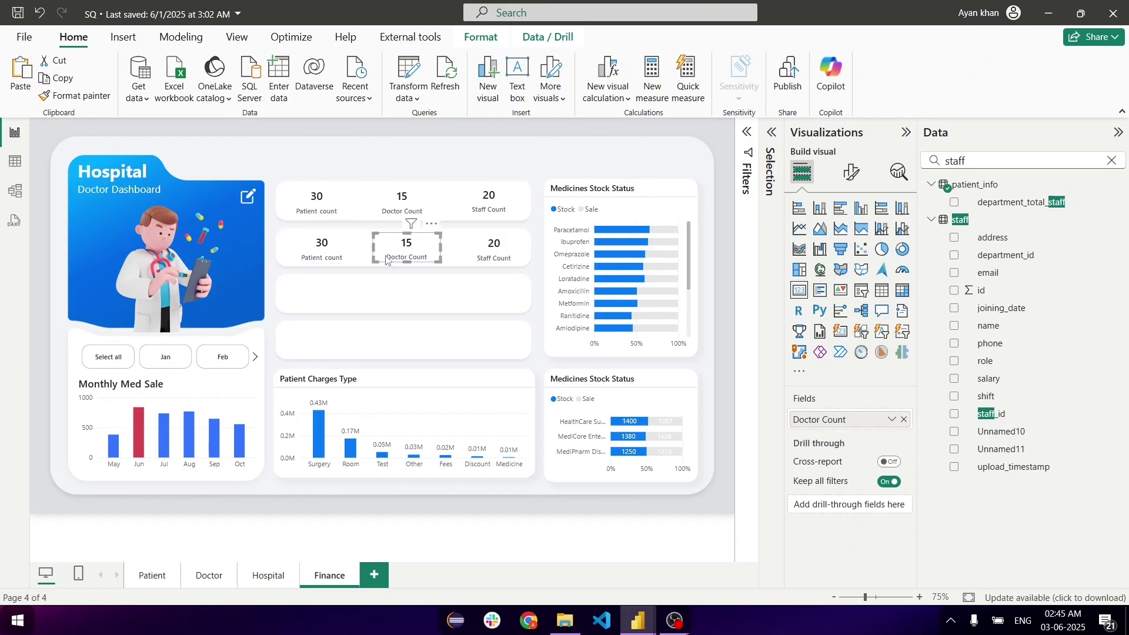
pyautogui.click(332, 253)
pyautogui.doubleClick(966, 157)
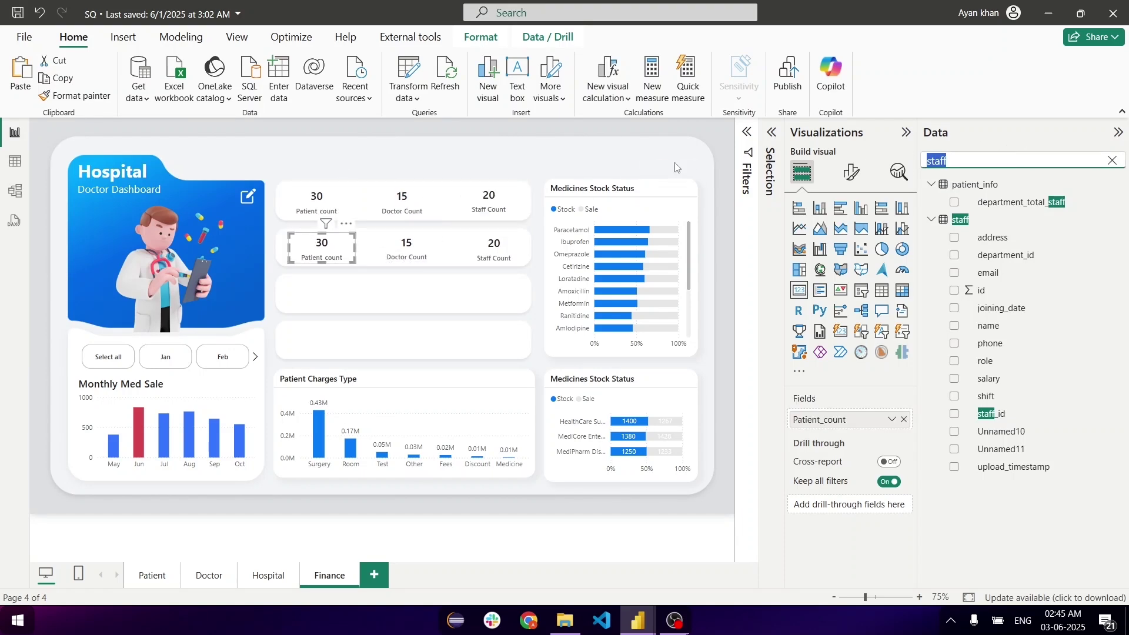
pyautogui.write('total')
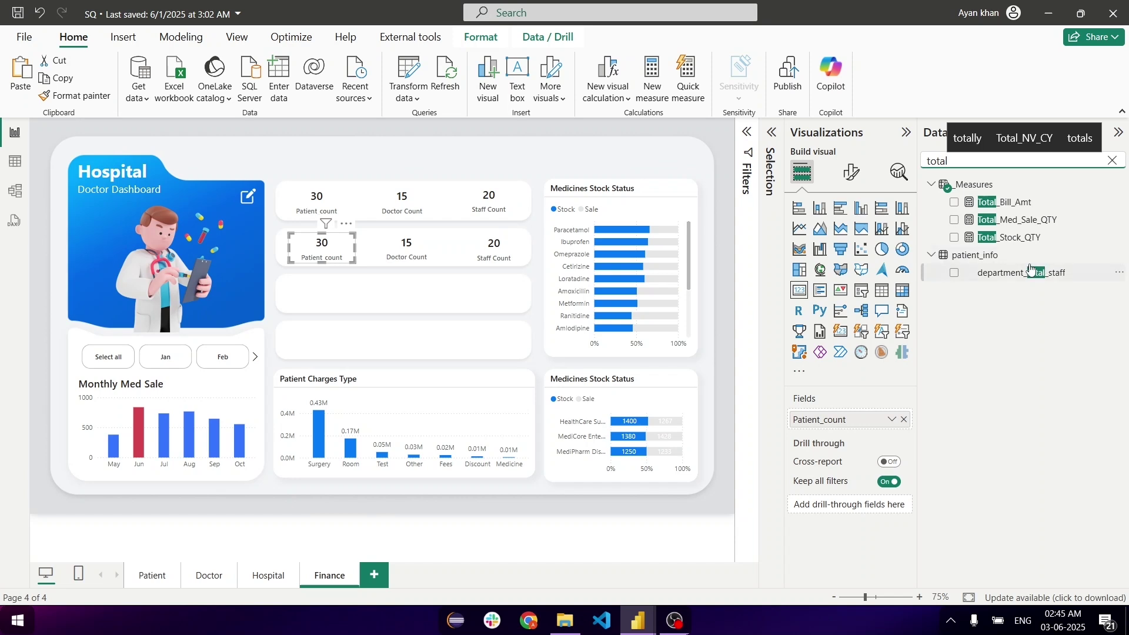
pyautogui.press('BackSpace')
pyautogui.press('BackSpace')
pyautogui.press('BackSpace')
pyautogui.press('BackSpace')
pyautogui.press('BackSpace')
pyautogui.write('bill')
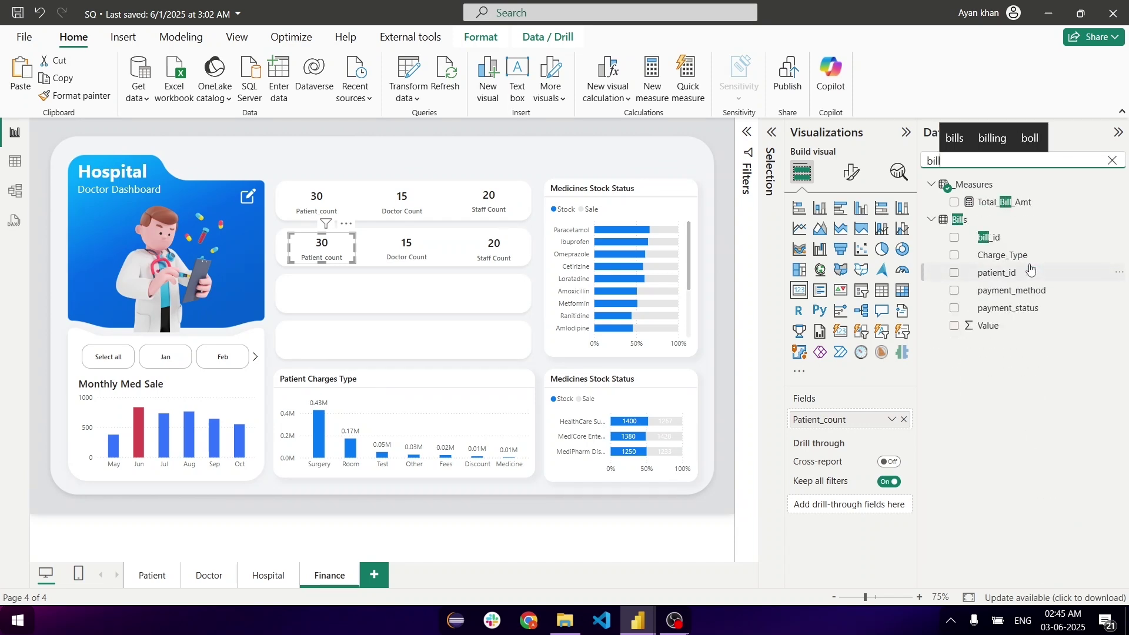
pyautogui.moveTo(990, 237); pyautogui.dragTo(880, 418)
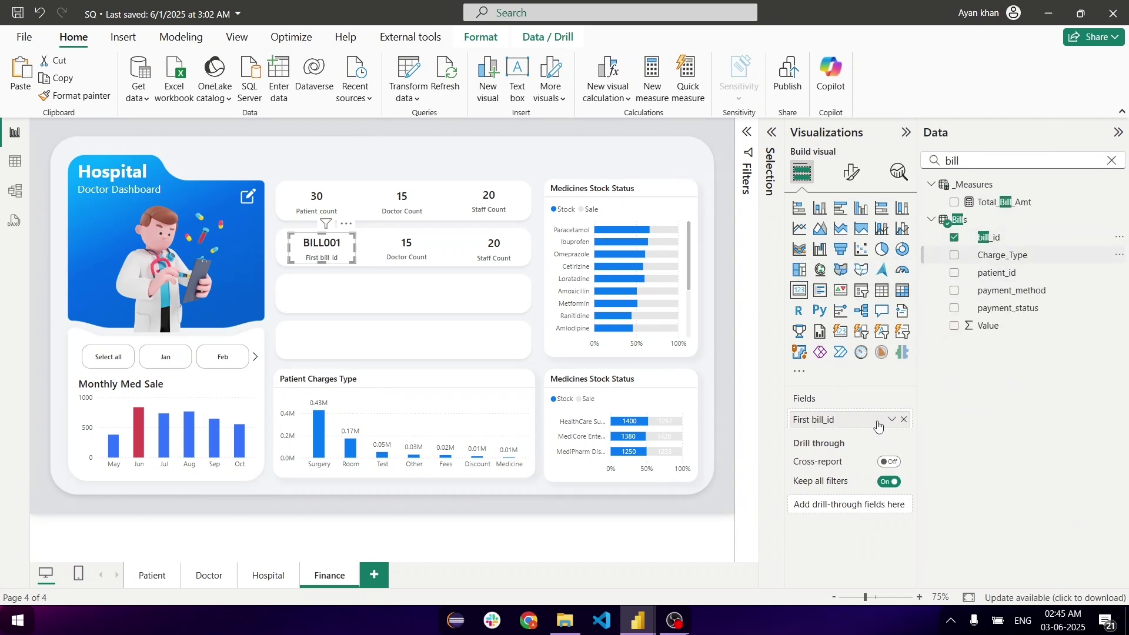
# Summarize the bill_id card as Count and rename its field as Bill Counts.
pyautogui.click(893, 419)
pyautogui.click(932, 512)
pyautogui.doubleClick(833, 421)
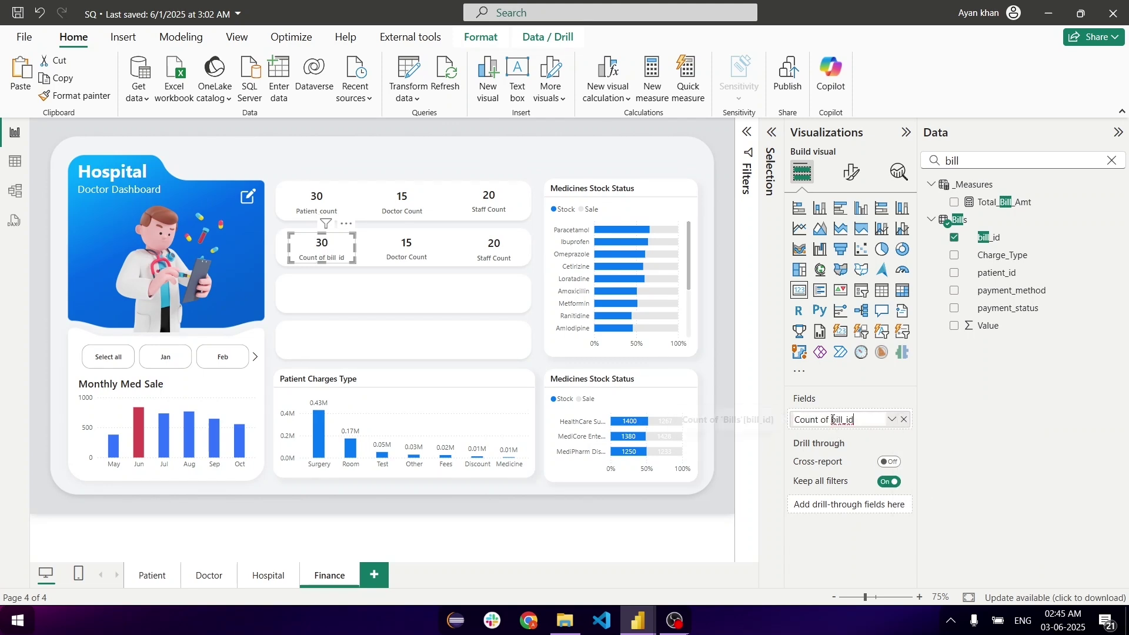
pyautogui.write('Bill Counts')
pyautogui.press('Return')
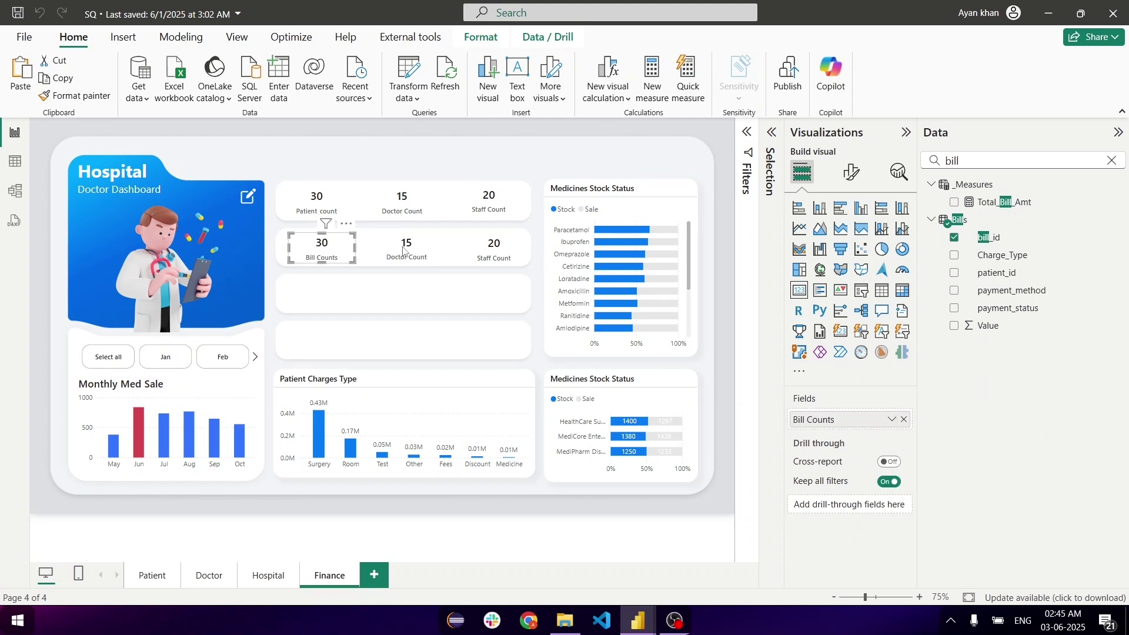
# Replace the field on the second strip's middle card with the Total_Bill_Amt measure and rename it as Total Bill Amount.
pyautogui.click(404, 252)
pyautogui.moveTo(1022, 203); pyautogui.dragTo(857, 420)
pyautogui.doubleClick(824, 420)
pyautogui.write('Tota')
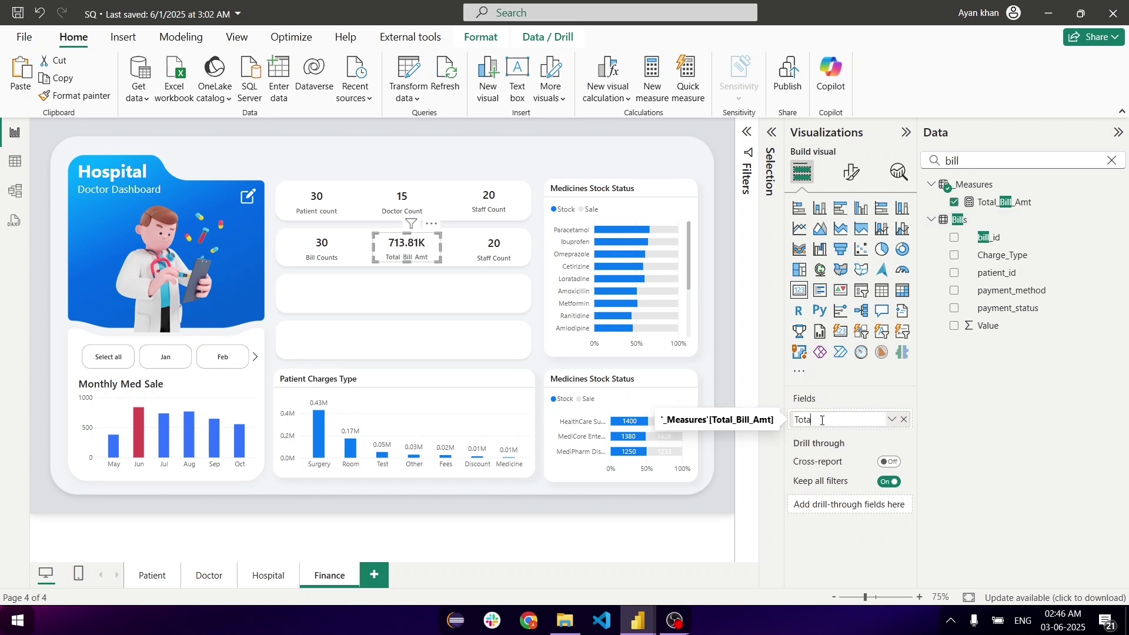
pyautogui.write('l Bill Amount')
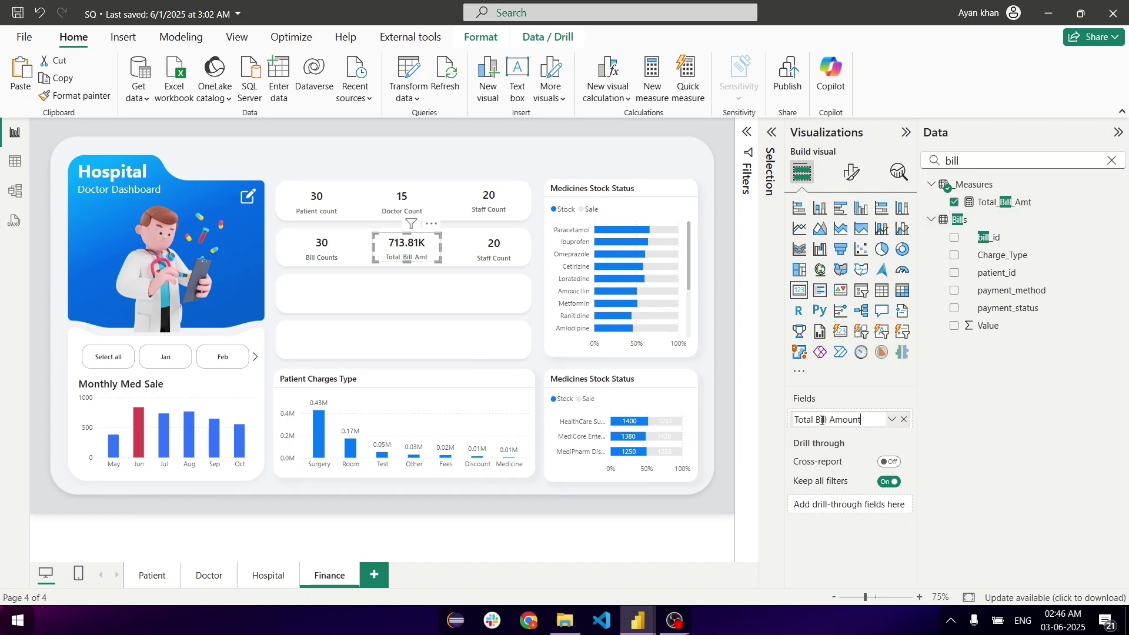
# Replace the field on the second strip's third card with the Total_Med_Sale_QTY measure and rename it as Med Sale QTY.
pyautogui.click(1112, 161)
pyautogui.moveTo(1036, 467); pyautogui.dragTo(870, 421)
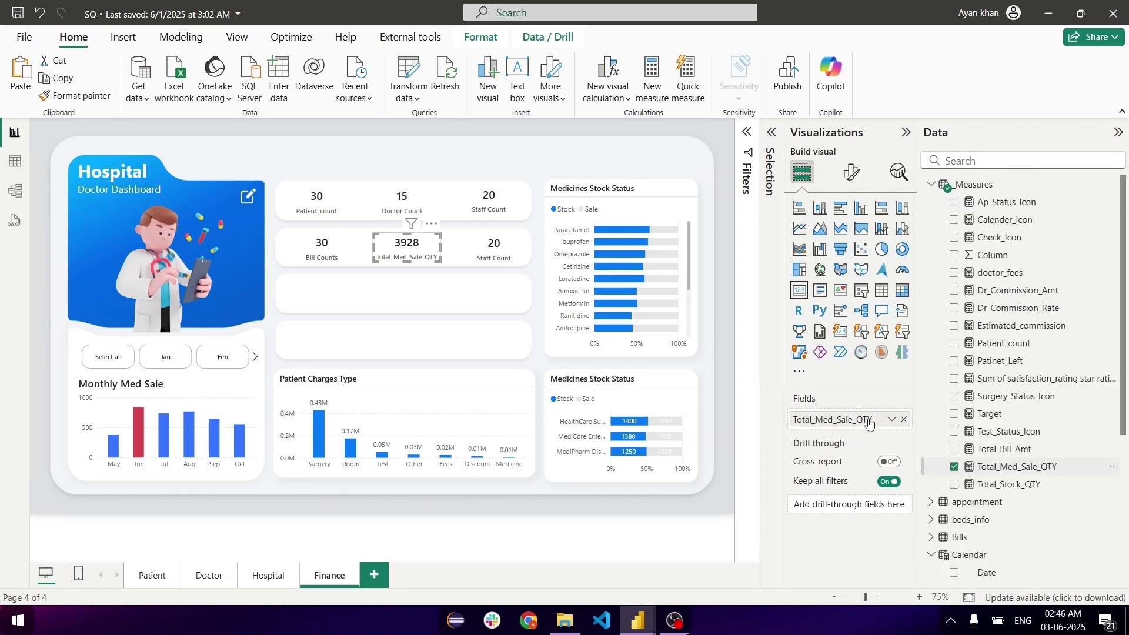
pyautogui.hotkey('ctrl', 'z')
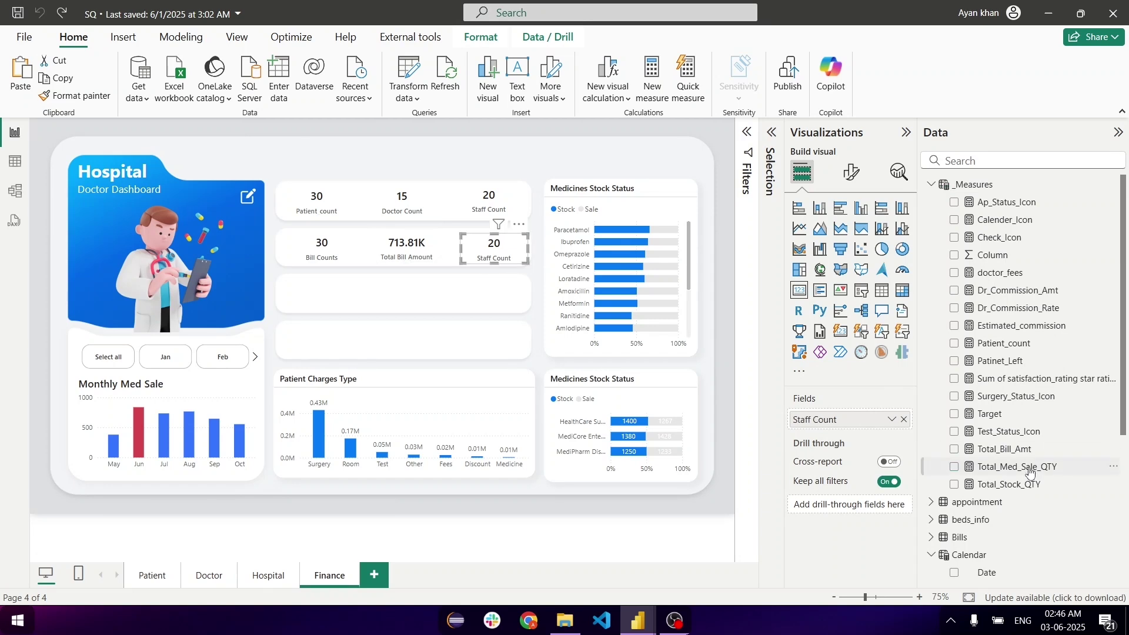
pyautogui.moveTo(1027, 467); pyautogui.dragTo(826, 421)
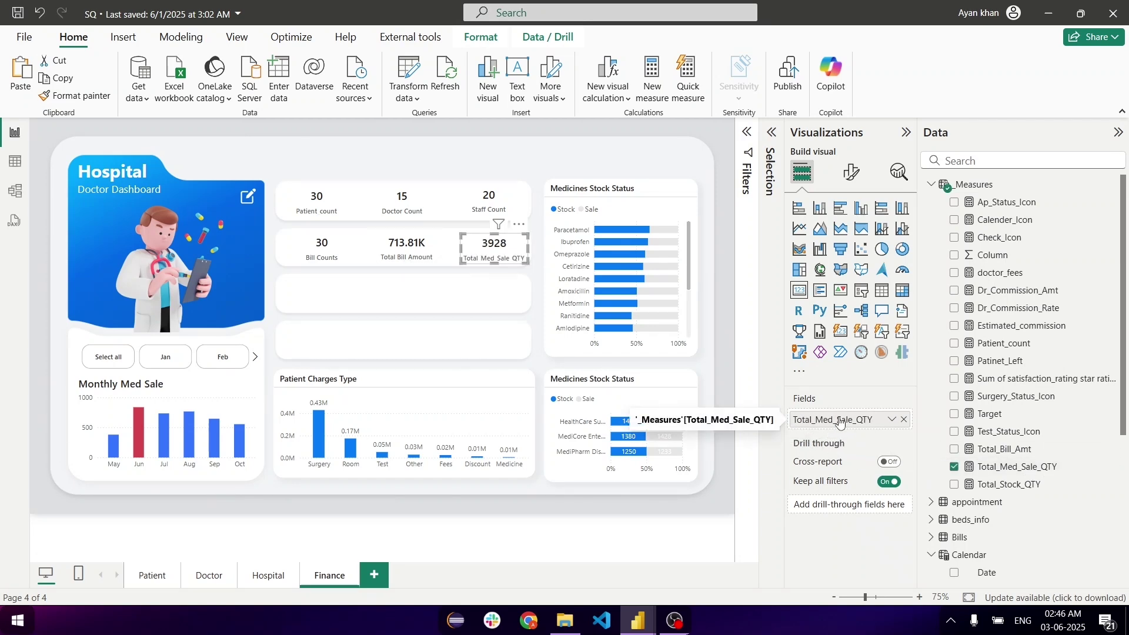
pyautogui.doubleClick(826, 421)
pyautogui.write('Med Sale QTY')
pyautogui.press('Return')
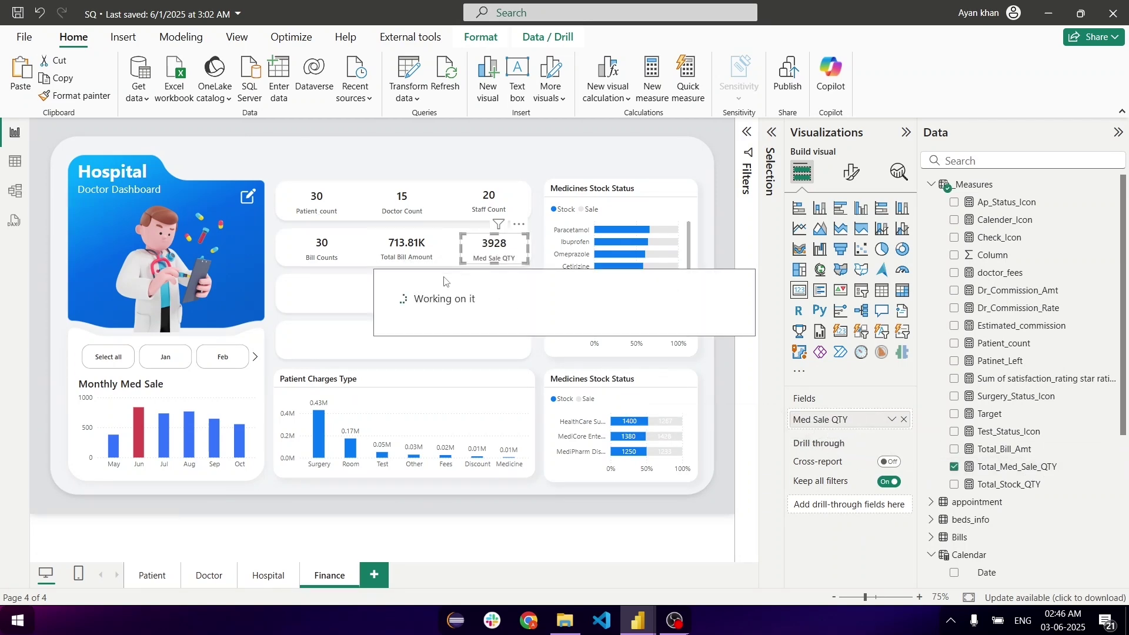
# Duplicate all six cards together and place the copies in the third and fourth white strips.
pyautogui.moveTo(547, 162); pyautogui.dragTo(264, 311)
pyautogui.hotkey('ctrl', 'v')
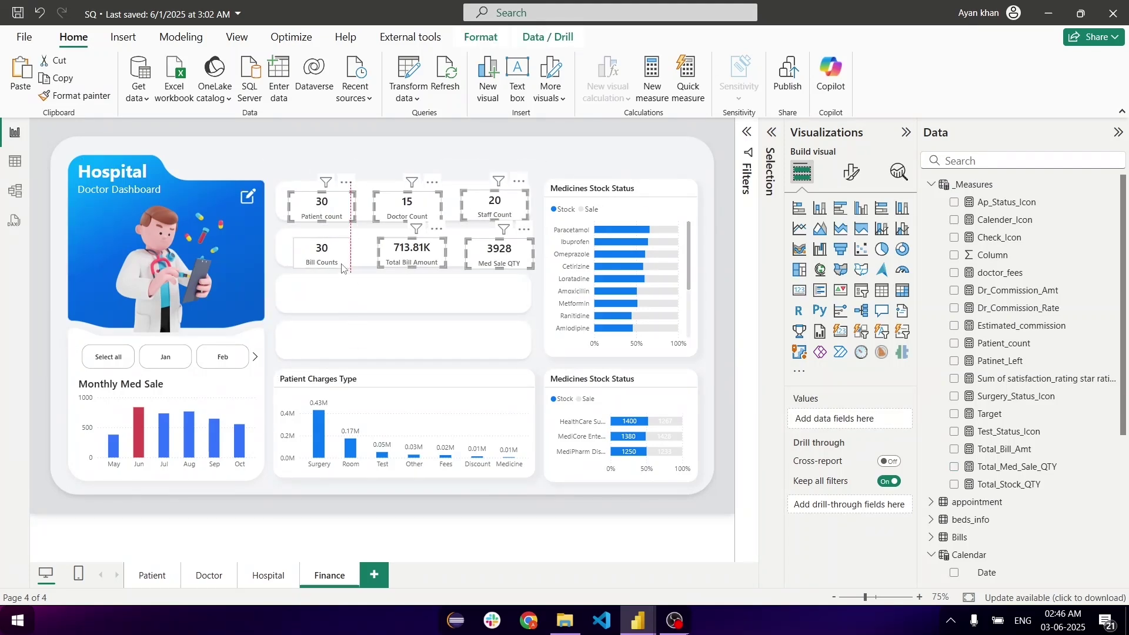
pyautogui.moveTo(495, 206); pyautogui.dragTo(491, 294)
pyautogui.click(491, 295)
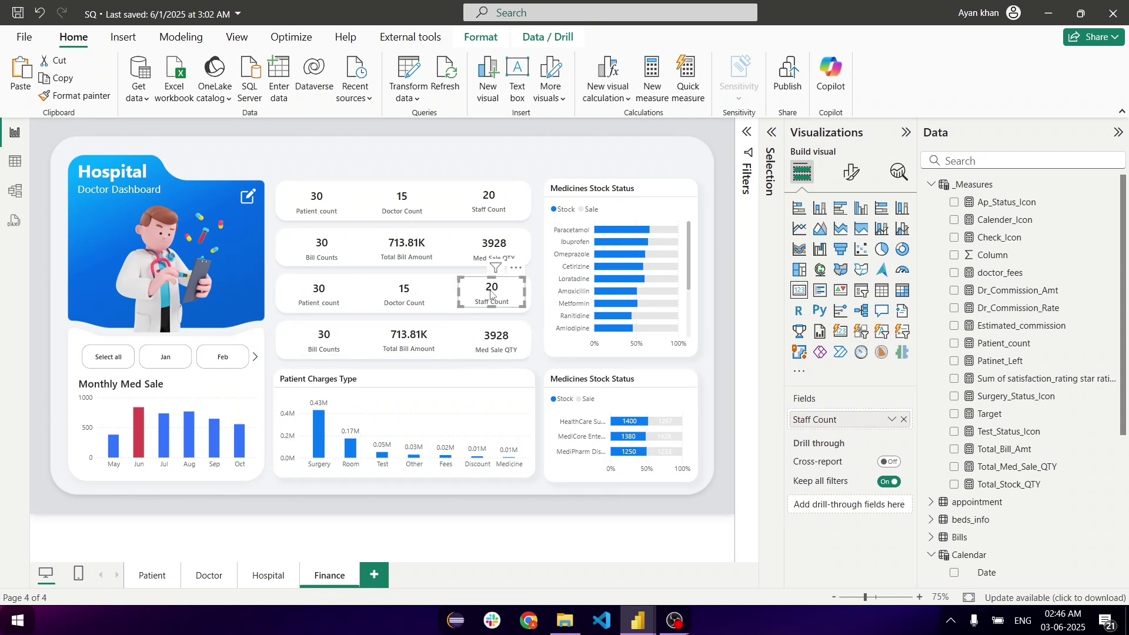
# Select all twelve KPI cards in the four white strips and turn off their background.
pyautogui.click(537, 363)
pyautogui.moveTo(537, 359); pyautogui.dragTo(522, 344)
pyautogui.moveTo(261, 159); pyautogui.dragTo(569, 367)
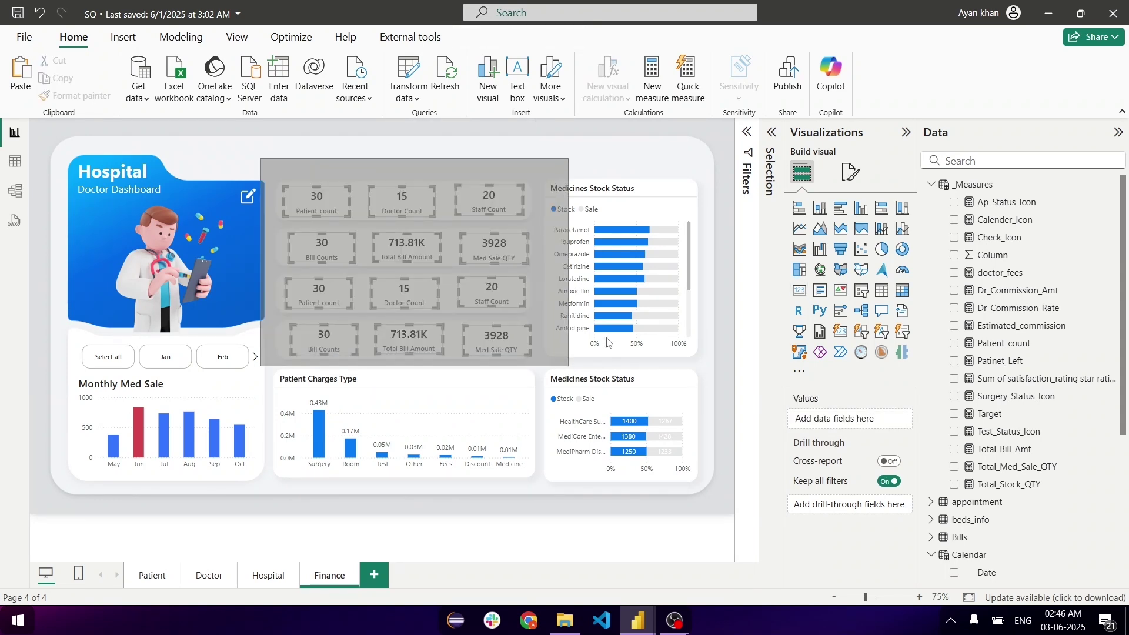
pyautogui.click(851, 172)
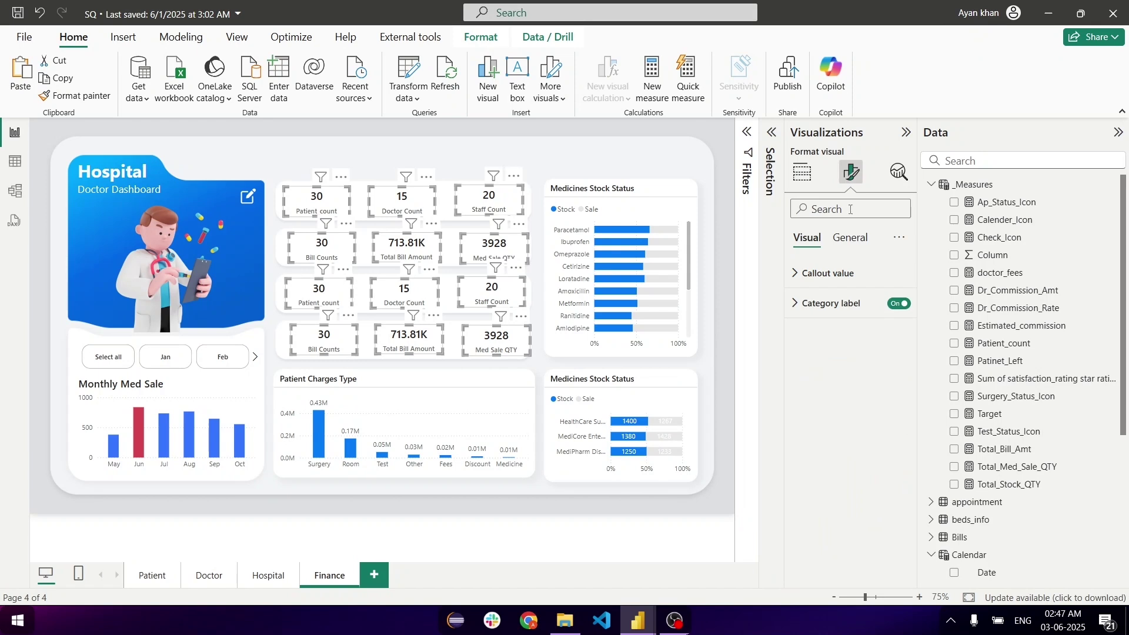
pyautogui.click(851, 239)
pyautogui.click(844, 335)
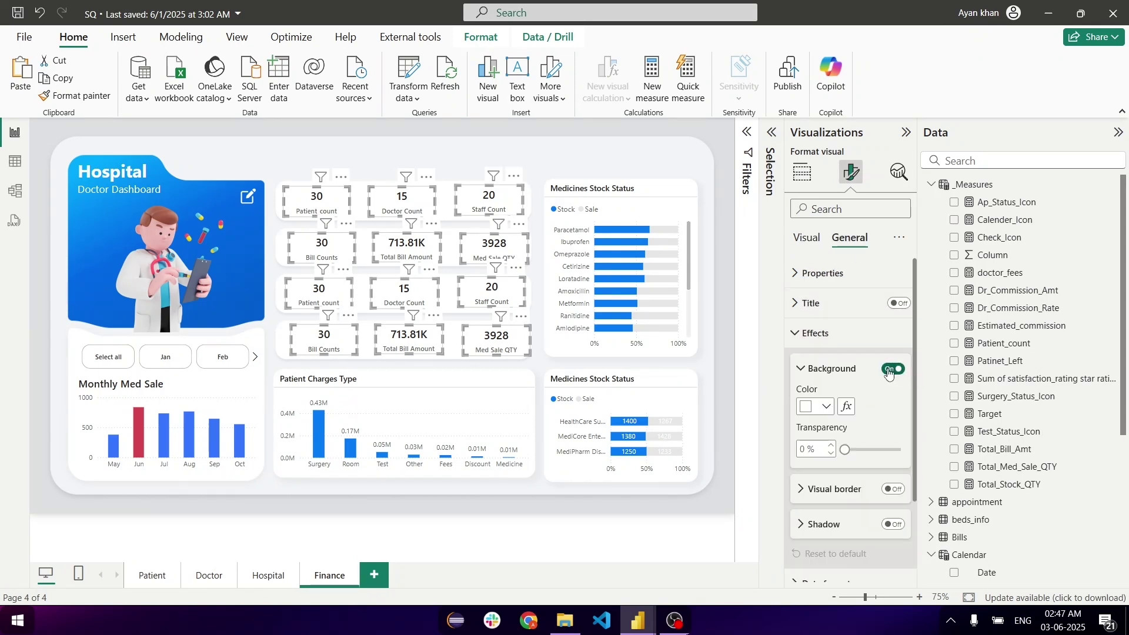
pyautogui.click(889, 371)
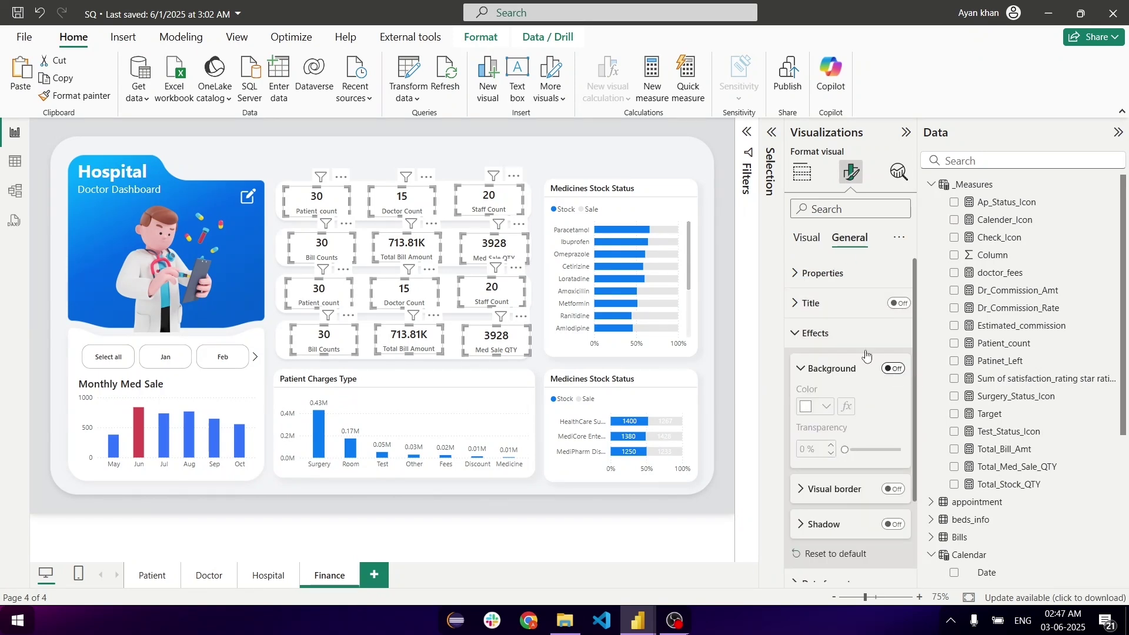
pyautogui.click(533, 160)
# Replace the field on the third strip's first card with doctor_salary from the patient_info table.
pyautogui.click(319, 292)
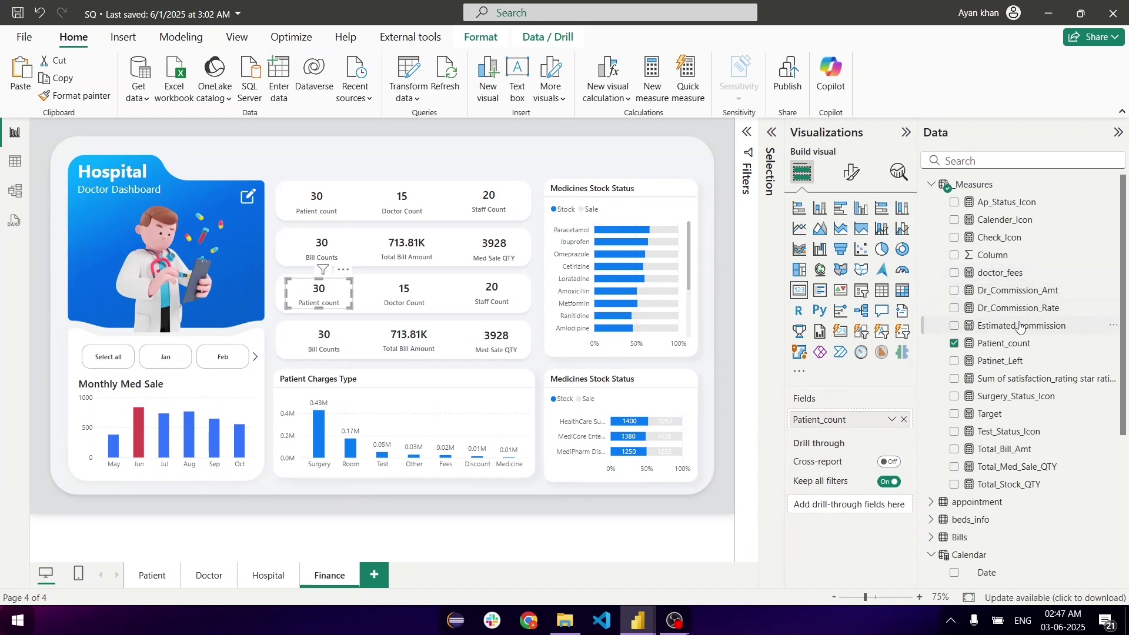
pyautogui.scroll(-5, 1021, 328)
pyautogui.click(976, 162)
pyautogui.write('sal')
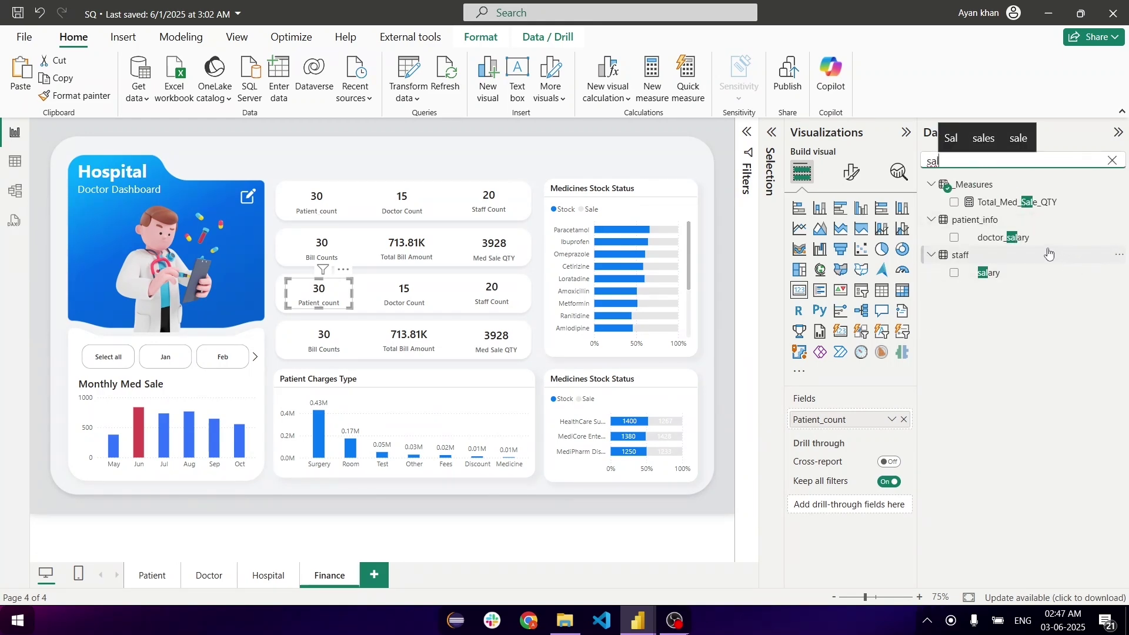
pyautogui.click(1015, 239)
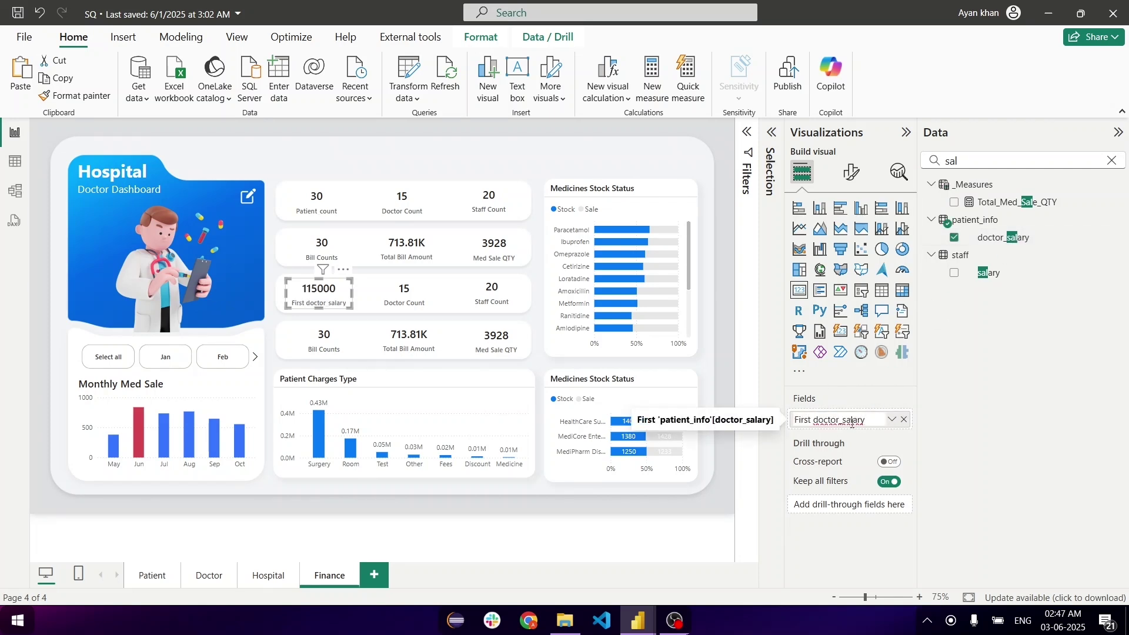
pyautogui.click(893, 419)
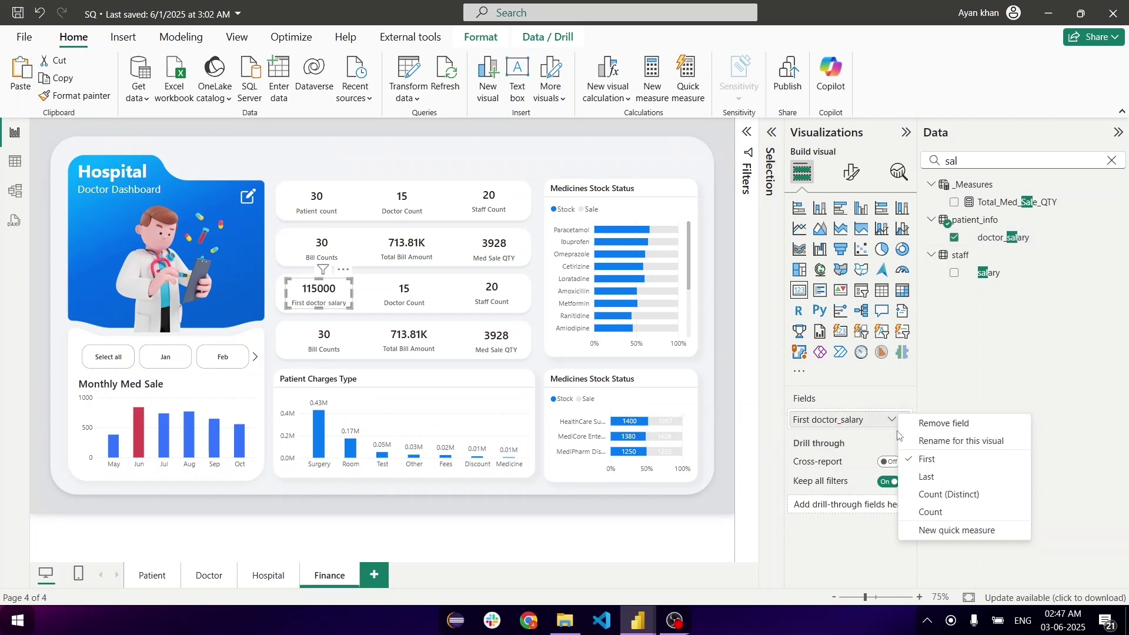
pyautogui.click(847, 431)
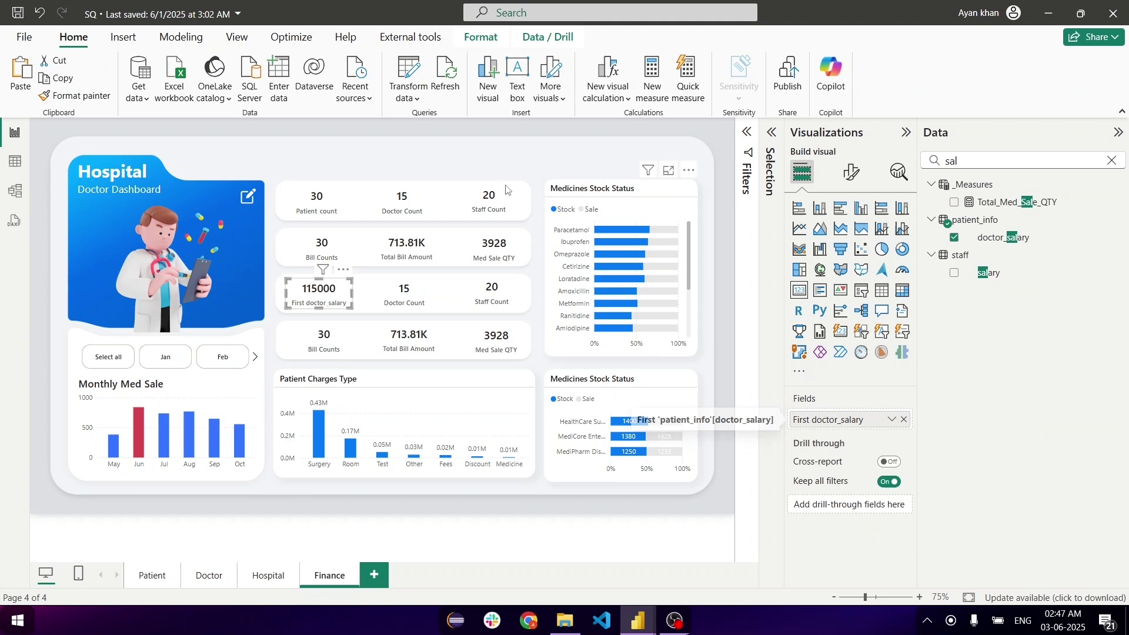
# Change the doctor_salary column of the patient_info query to Whole Number in Power Query, then close and apply.
pyautogui.click(409, 73)
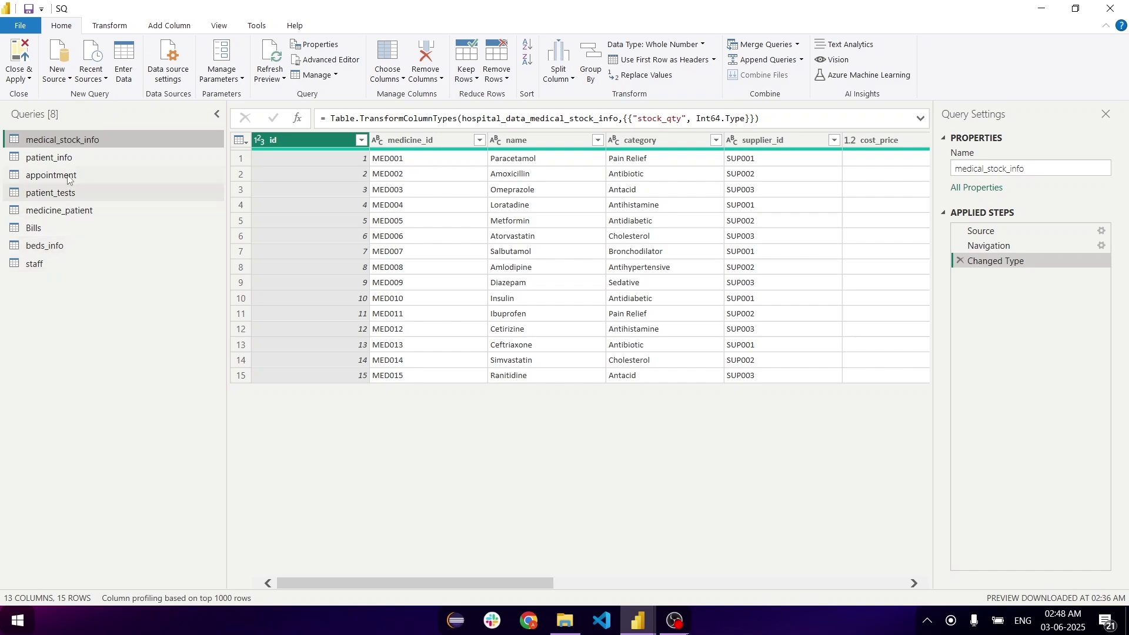
pyautogui.click(50, 158)
pyautogui.hscroll(15, 568, 265)
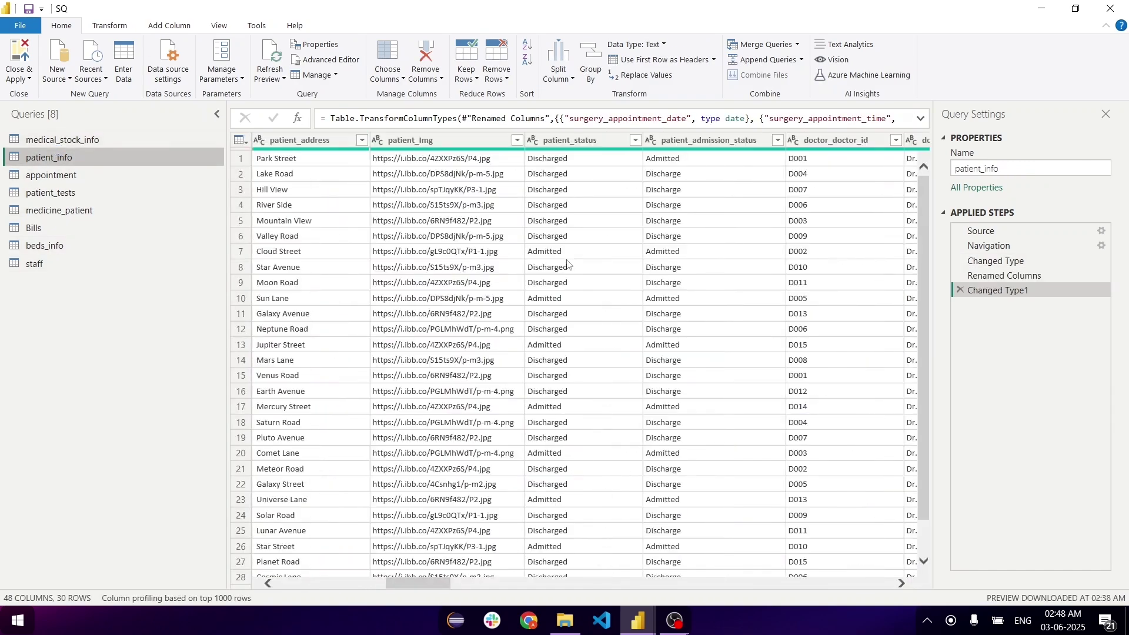
pyautogui.hscroll(-10, 568, 264)
pyautogui.rightClick(632, 140)
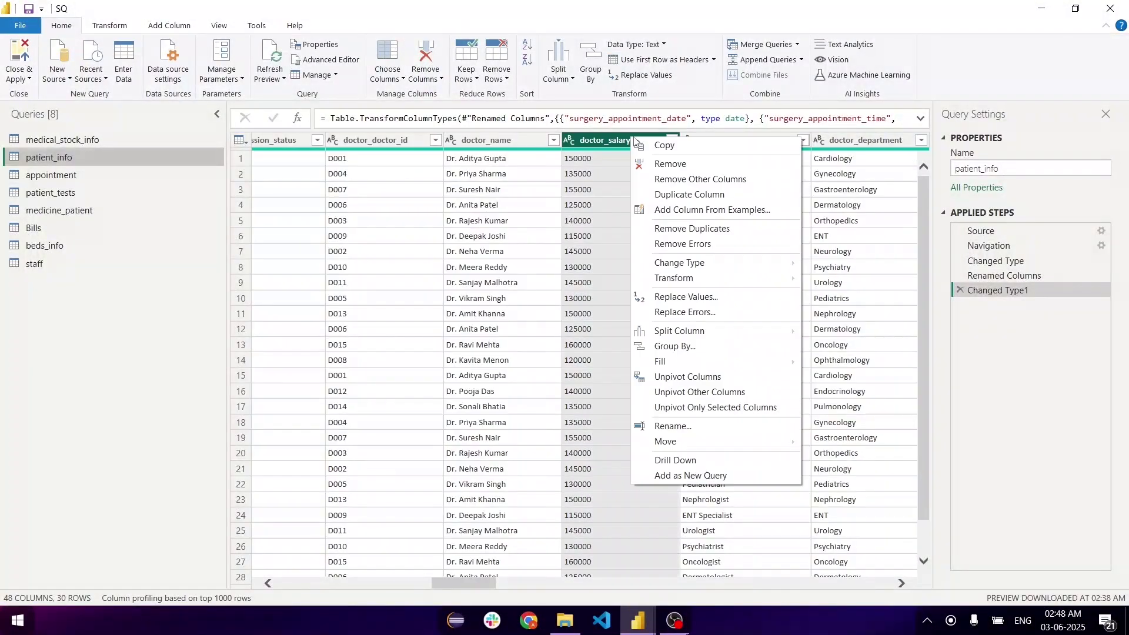
pyautogui.moveTo(764, 263)
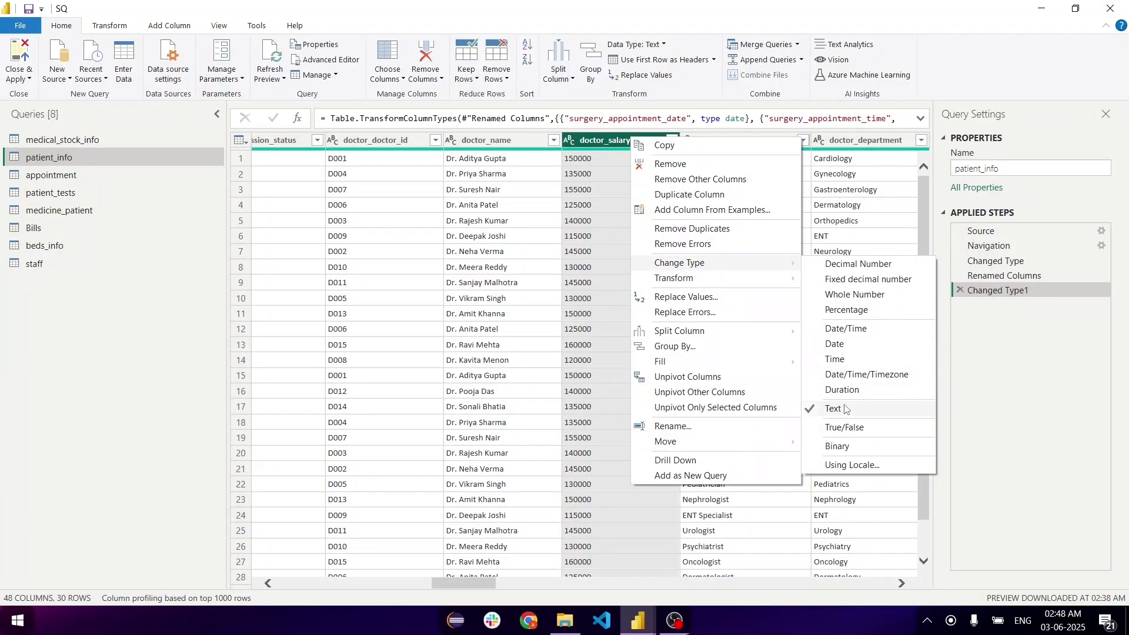
pyautogui.click(841, 294)
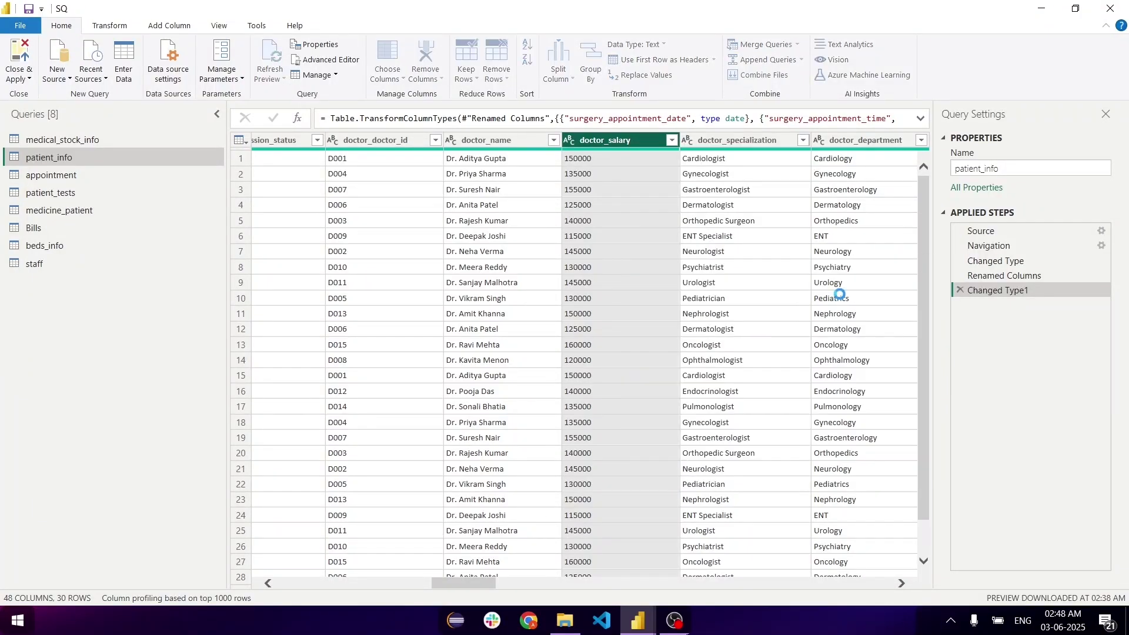
pyautogui.click(21, 77)
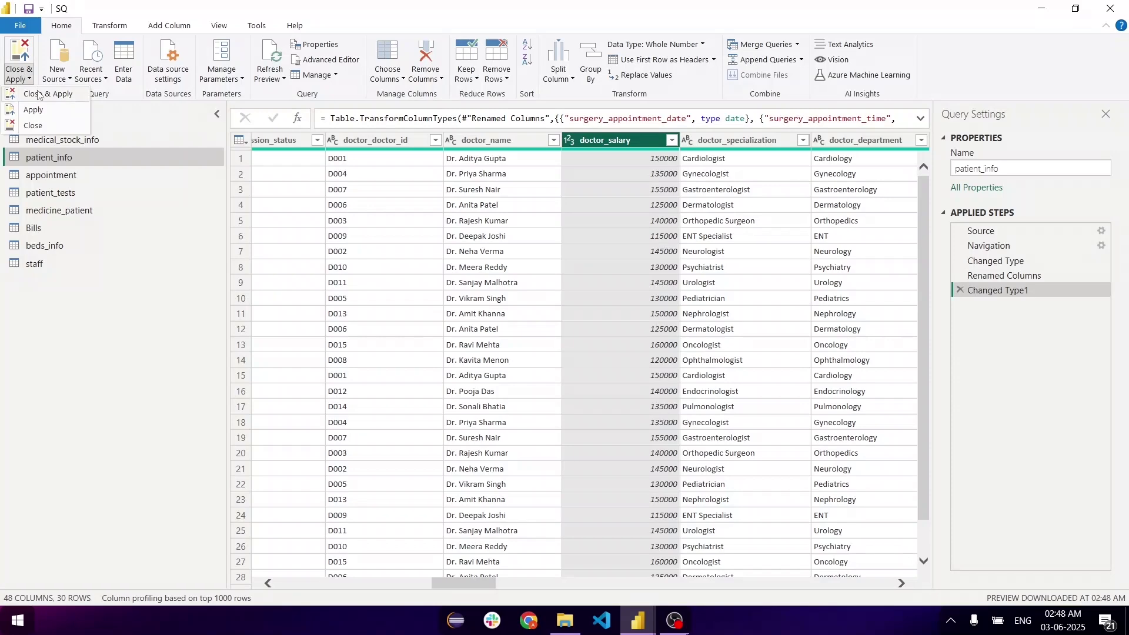
pyautogui.click(41, 93)
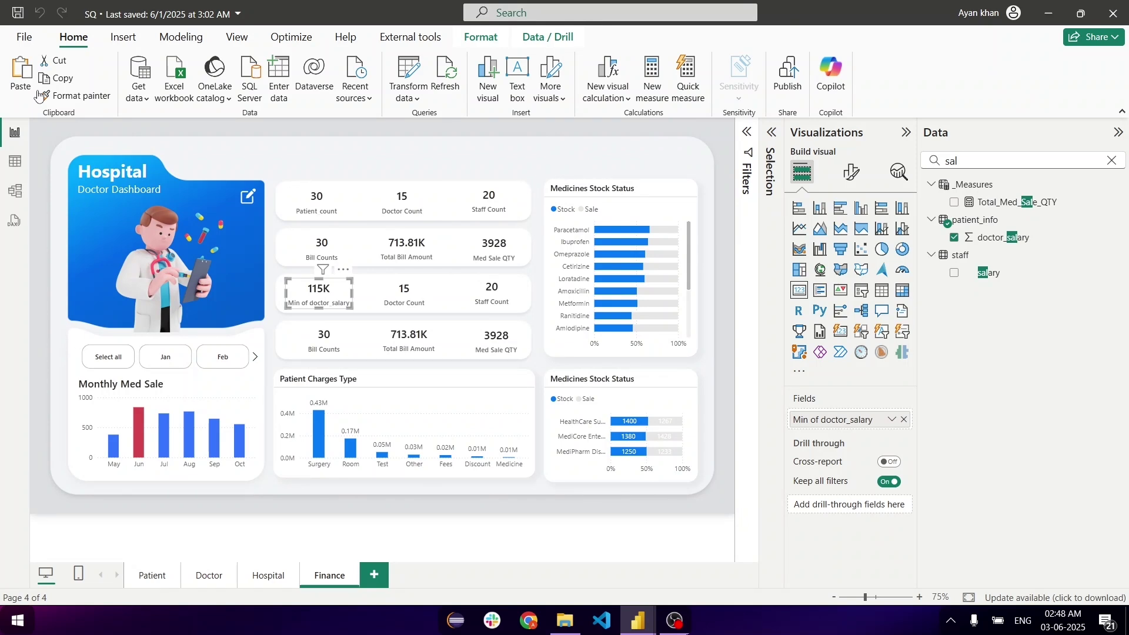
# Summarize the doctor_salary card as Sum and rename its field as Doctor Salary.
pyautogui.click(891, 419)
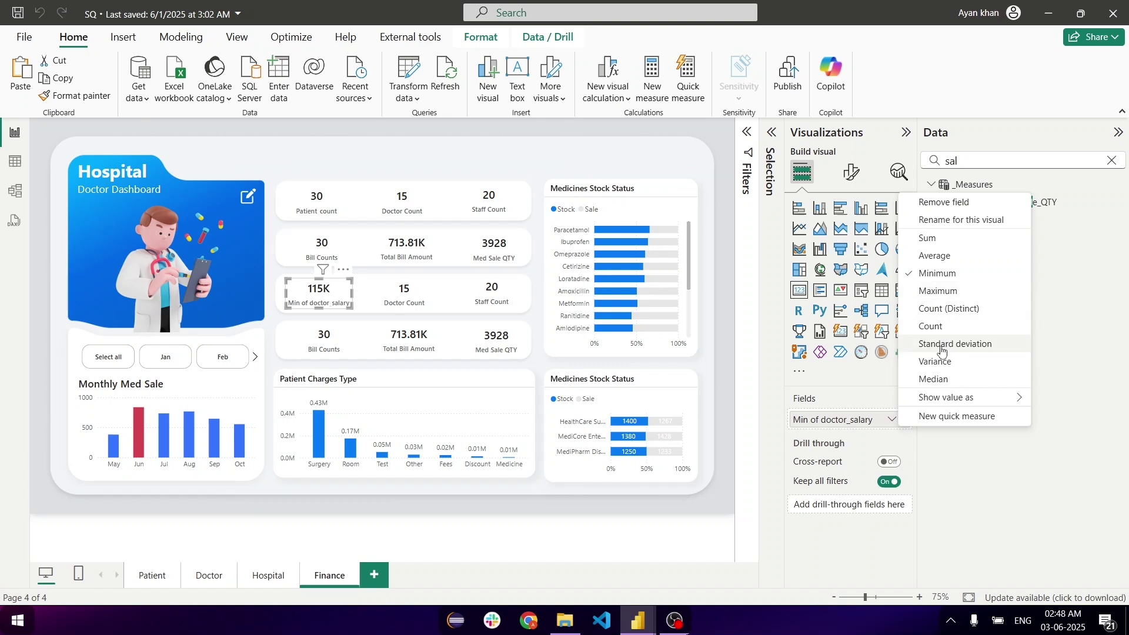
pyautogui.click(924, 245)
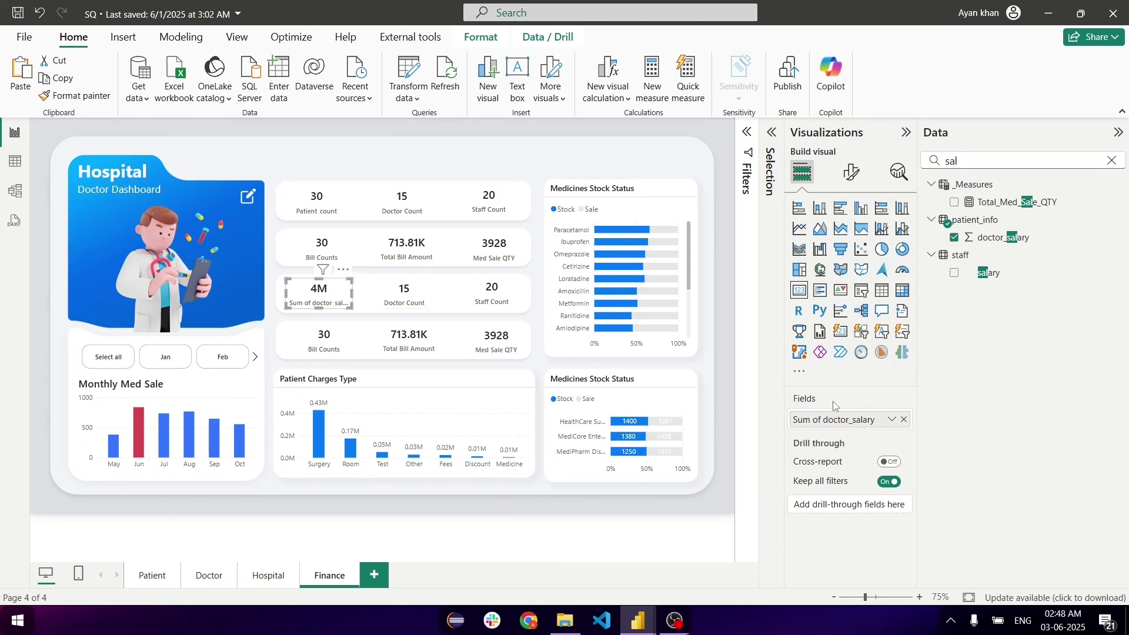
pyautogui.doubleClick(838, 419)
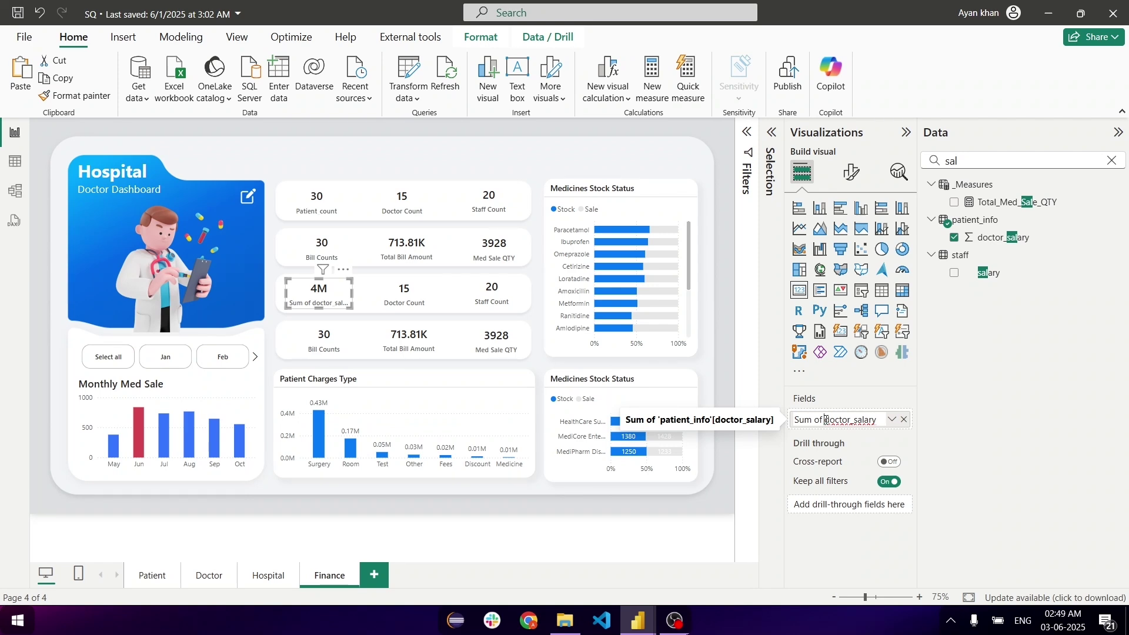
pyautogui.hotkey('ctrl', 'BackSpace')
pyautogui.hotkey('ctrl', 'BackSpace')
pyautogui.press('BackSpace')
pyautogui.write('D')
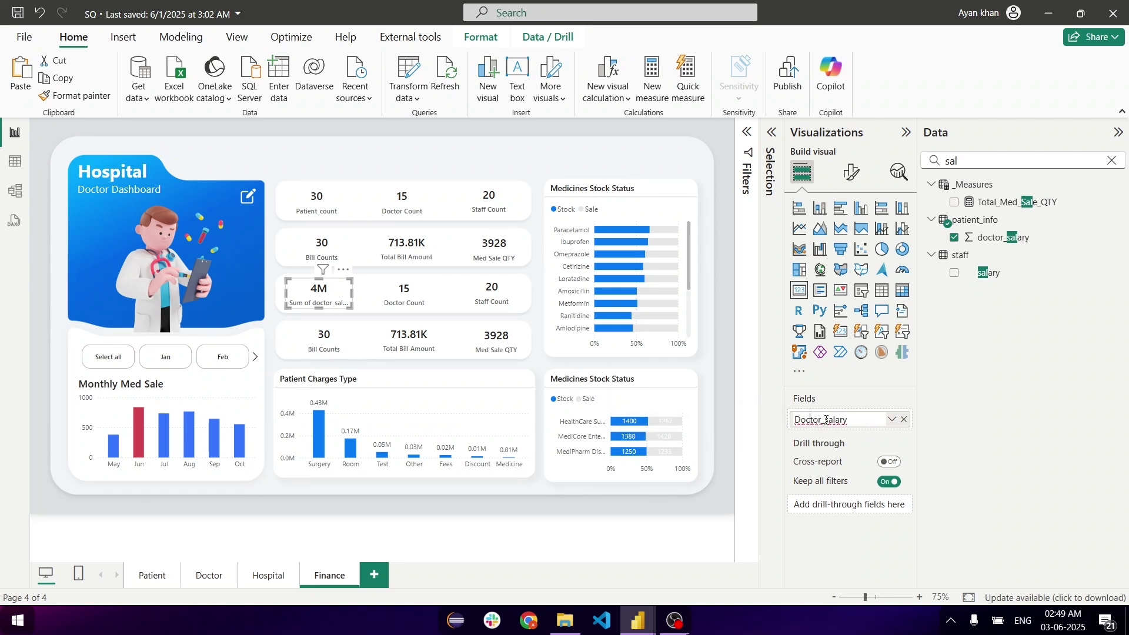
pyautogui.press('Return')
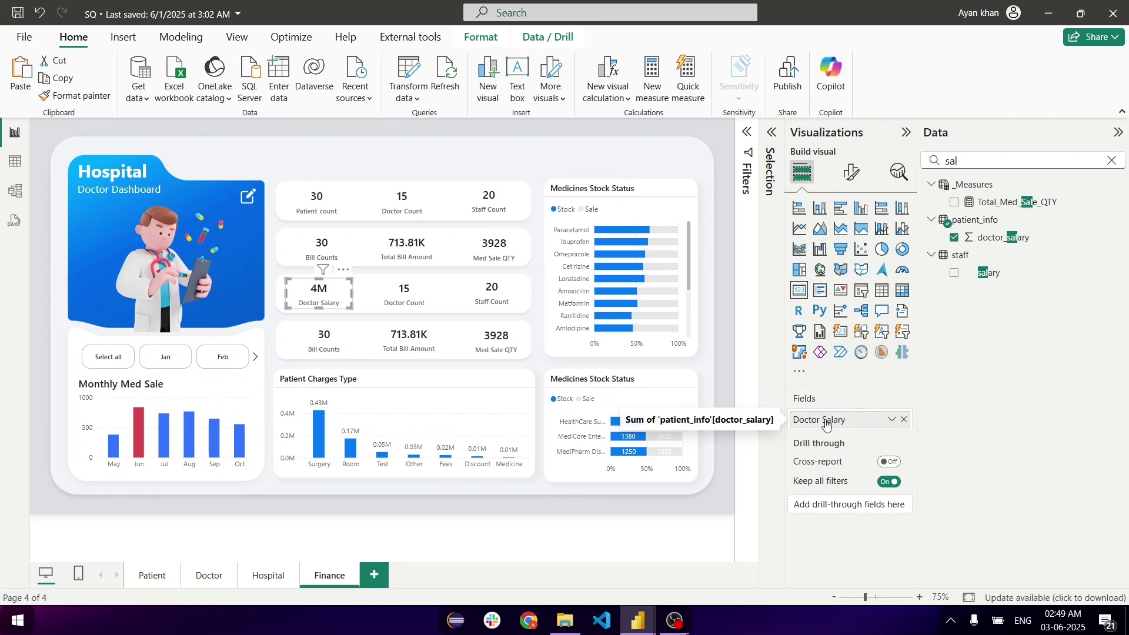
pyautogui.click(402, 177)
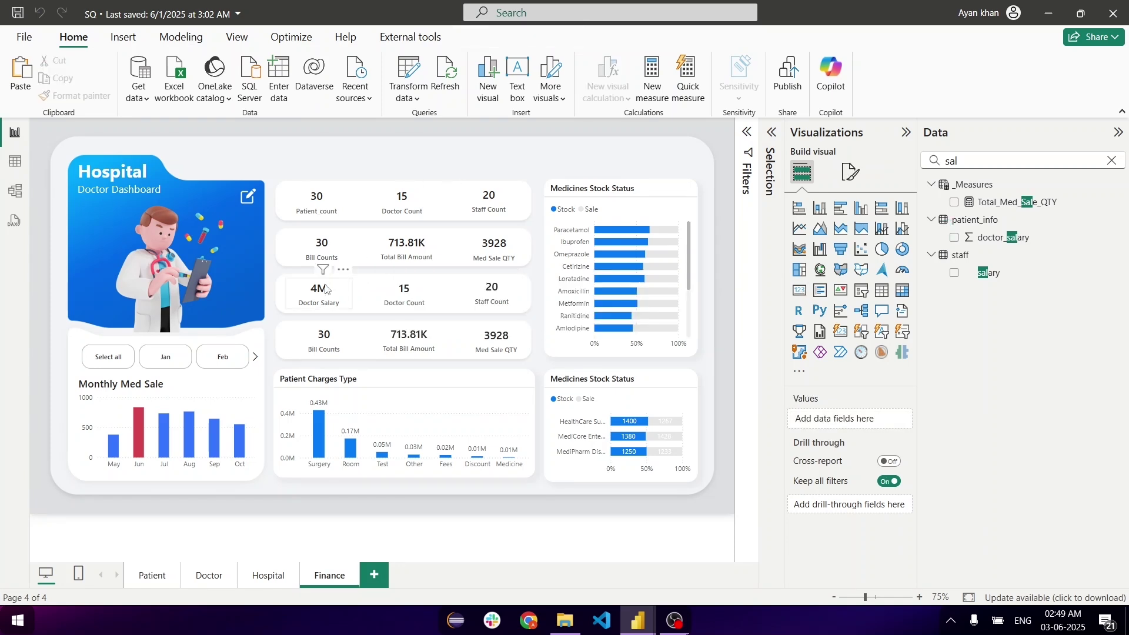
pyautogui.click(410, 258)
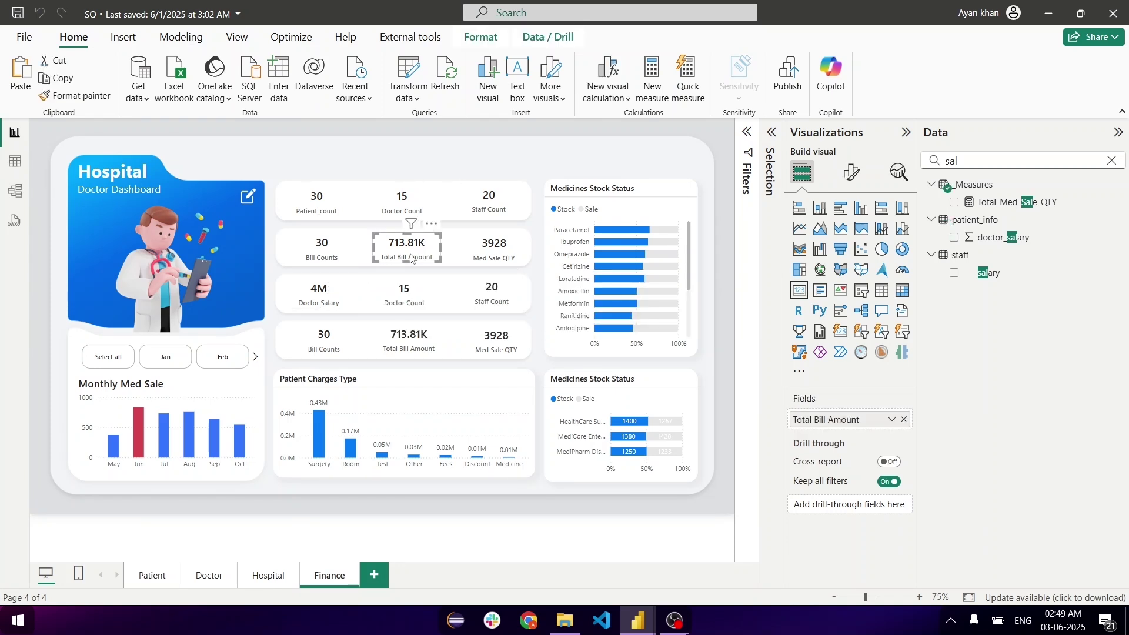
pyautogui.click(558, 149)
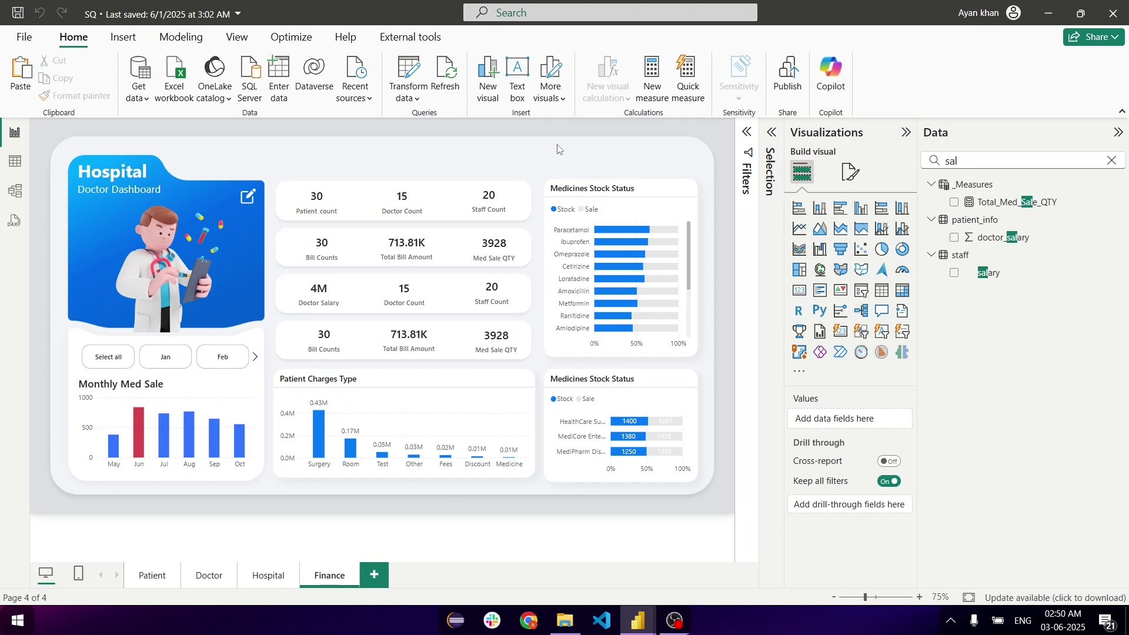
pyautogui.click(408, 300)
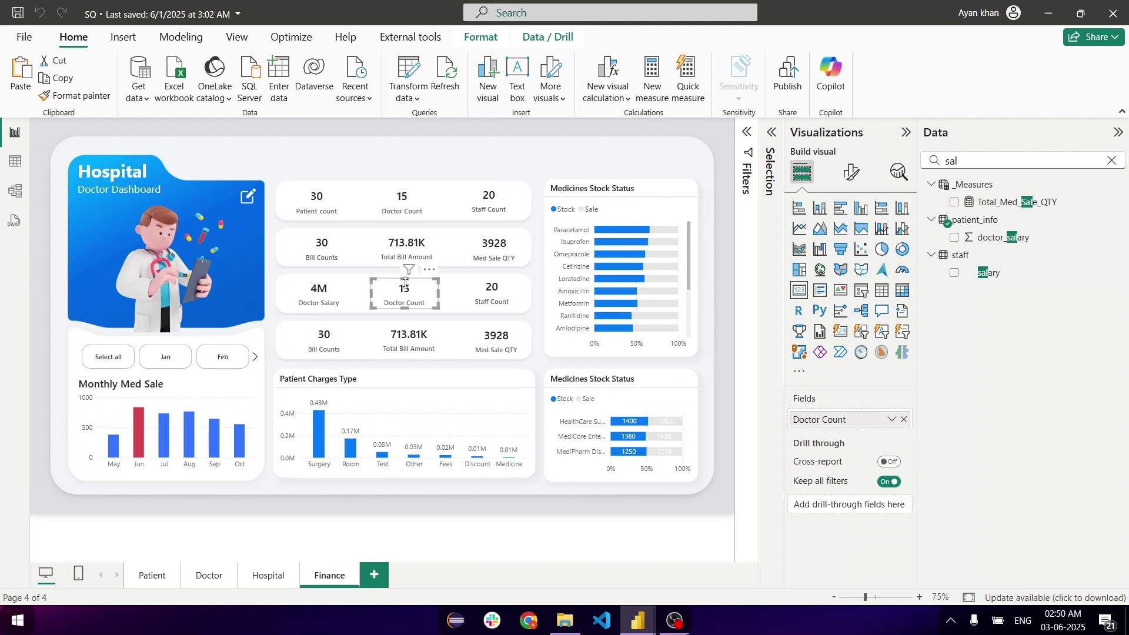
pyautogui.click(386, 162)
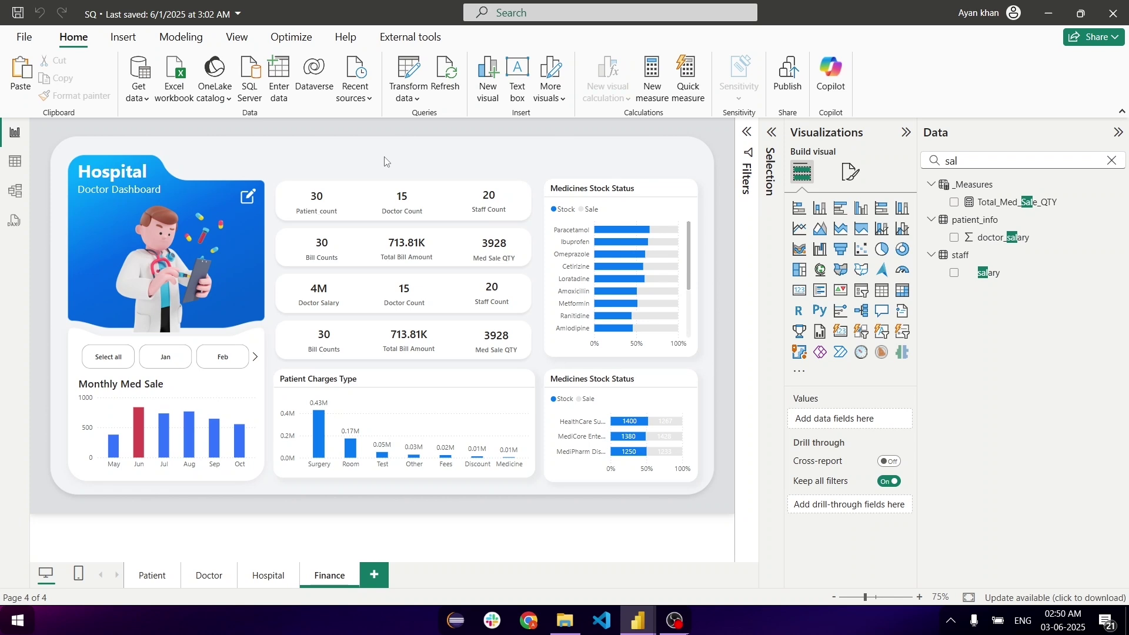
pyautogui.moveTo(265, 161); pyautogui.dragTo(558, 381)
pyautogui.click(550, 169)
# Switch to Chrome, open flaticon.com and search its icons for doctor.
pyautogui.click(517, 631)
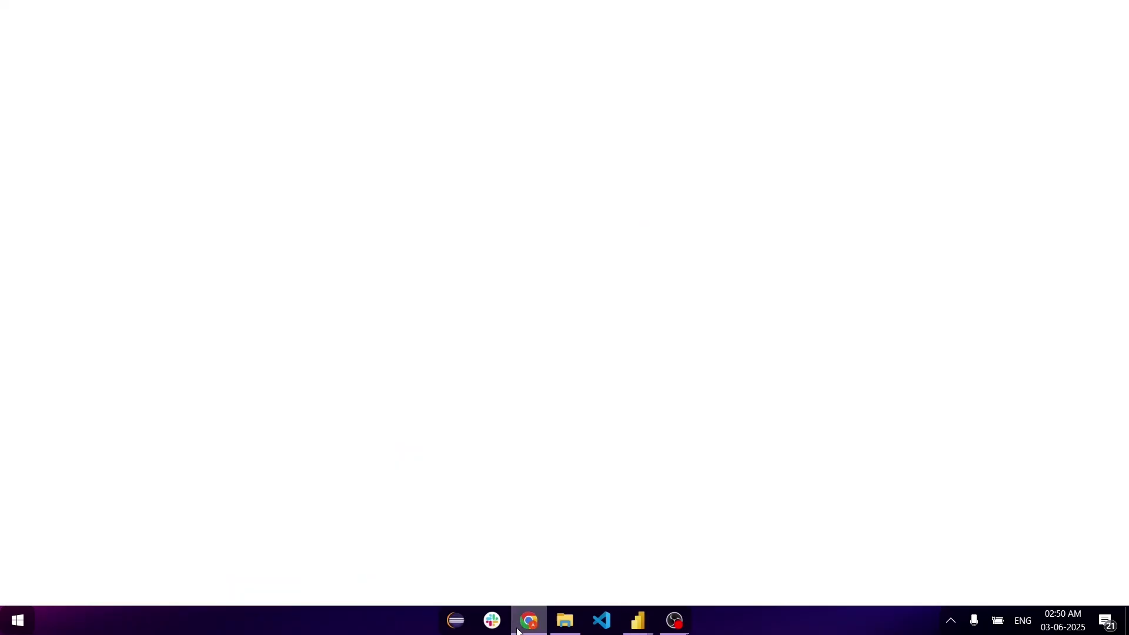
pyautogui.write('flaticon.com')
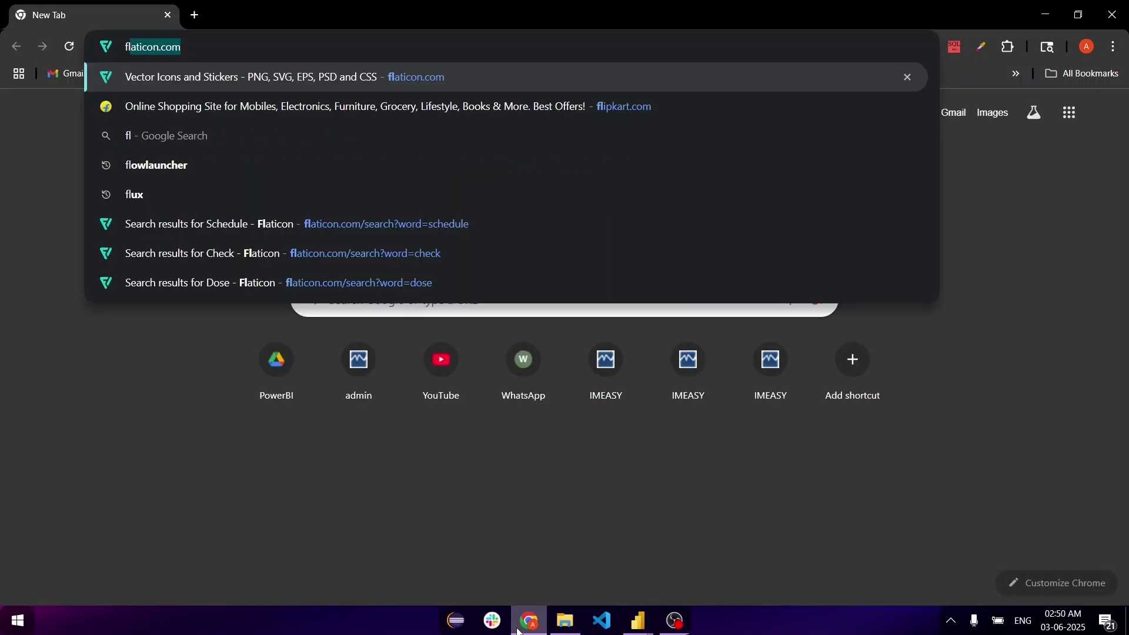
pyautogui.press('Return')
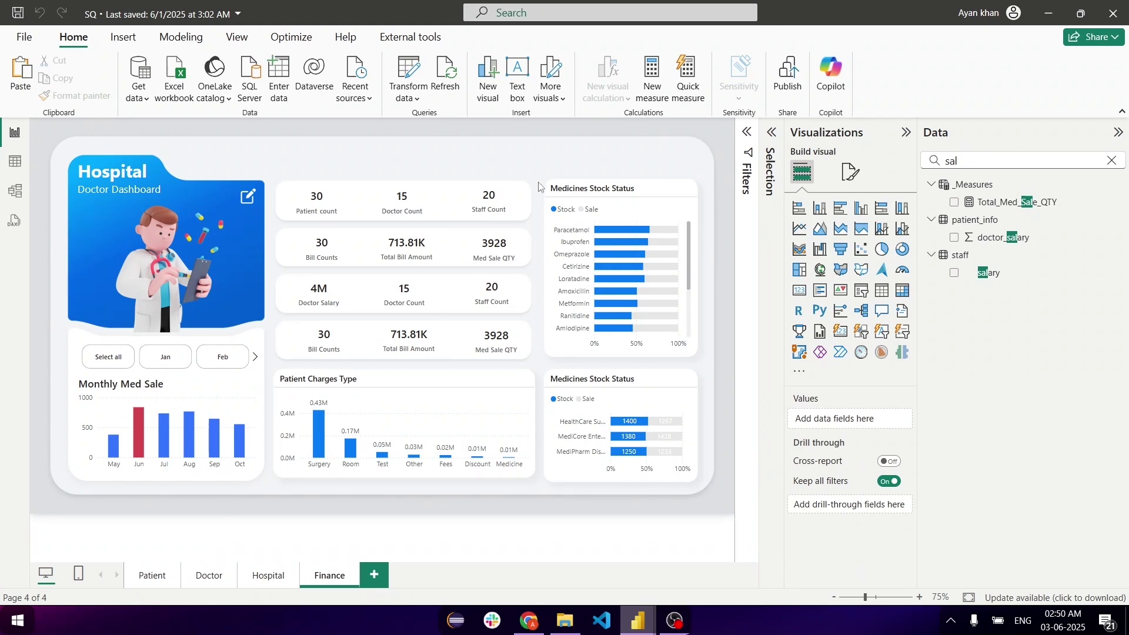
pyautogui.click(525, 631)
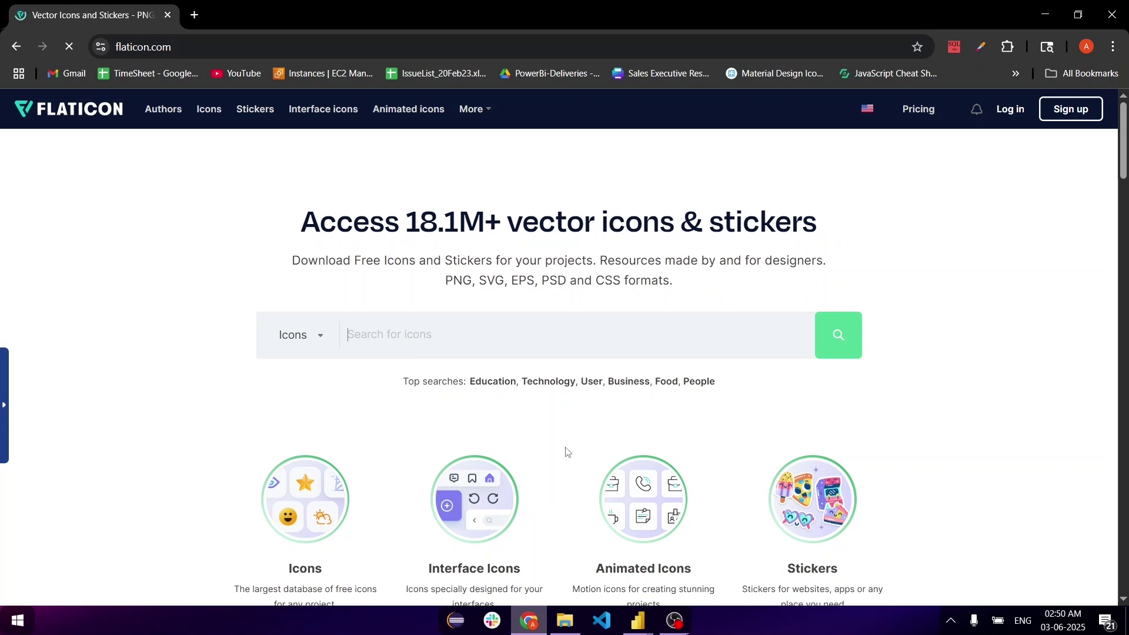
pyautogui.write('doctor')
pyautogui.press('Return')
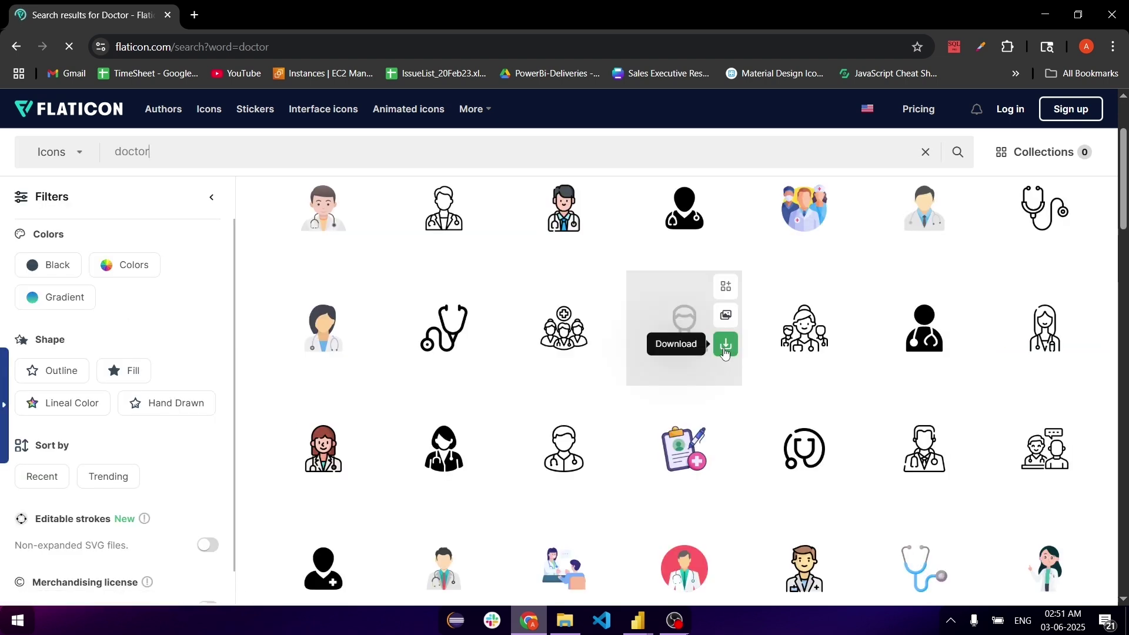
# Download the black outline doctor icon by Freepik as a free PNG.
pyautogui.click(726, 347)
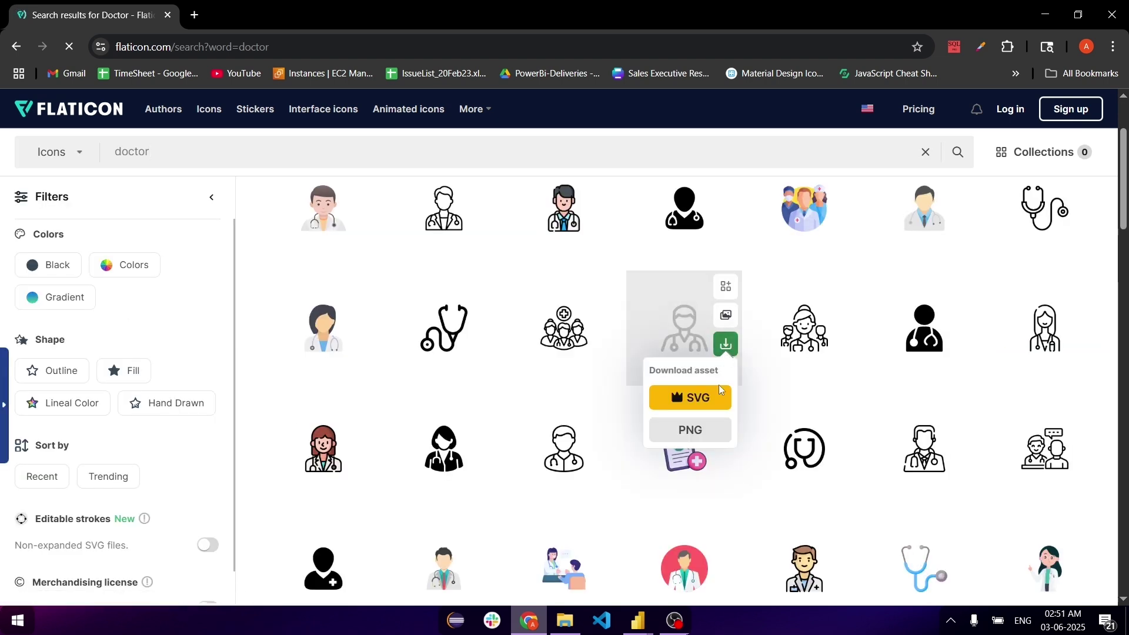
pyautogui.click(701, 435)
pyautogui.click(747, 324)
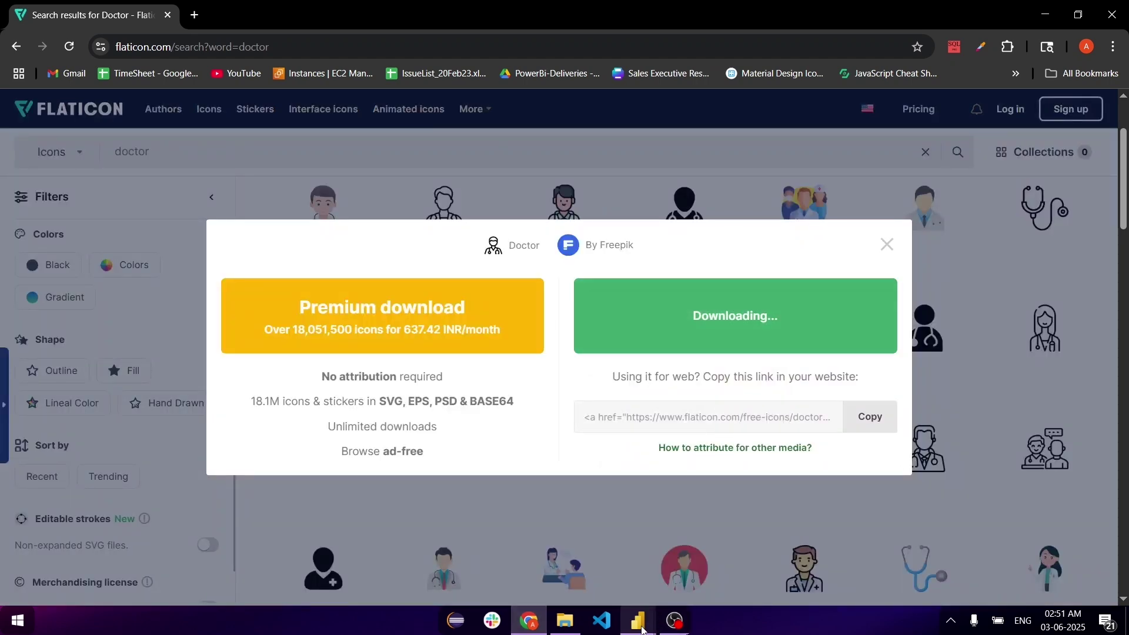
# Switch to Power BI, insert doctor (3).png from Downloads, and shrink it to a small icon beside the first-row Doctor Count card.
pyautogui.click(641, 627)
pyautogui.click(123, 36)
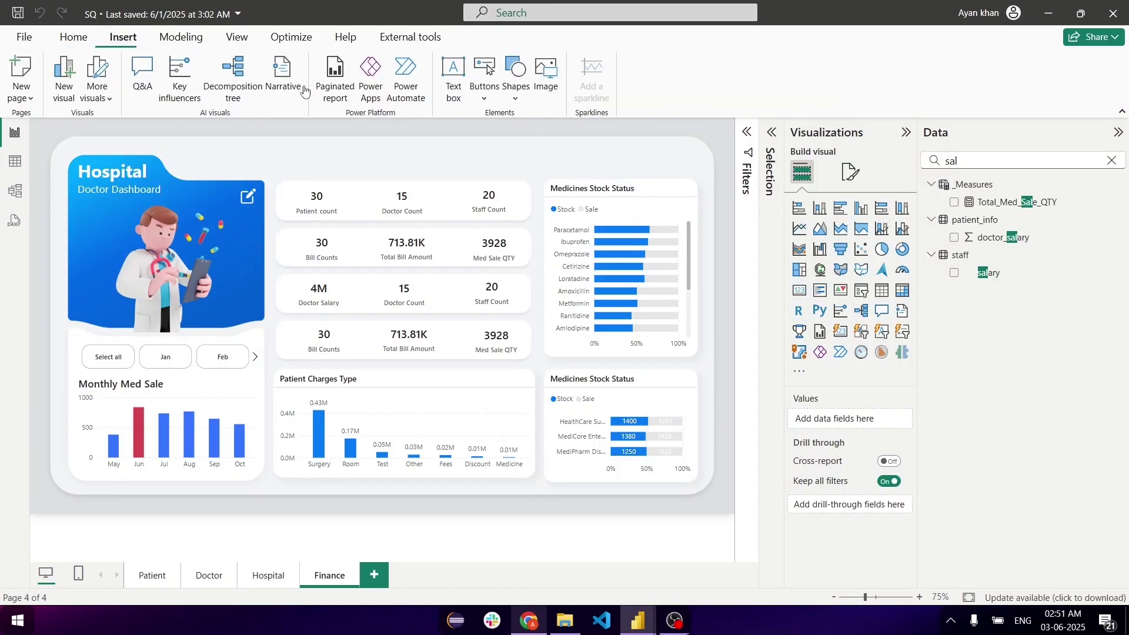
pyautogui.click(544, 82)
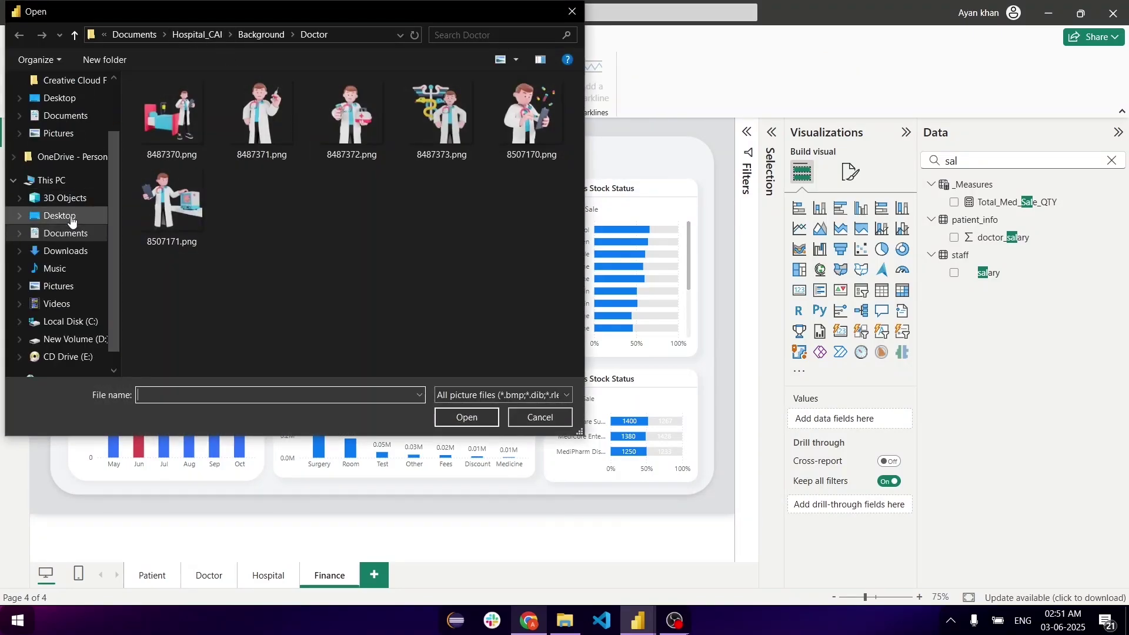
pyautogui.click(66, 252)
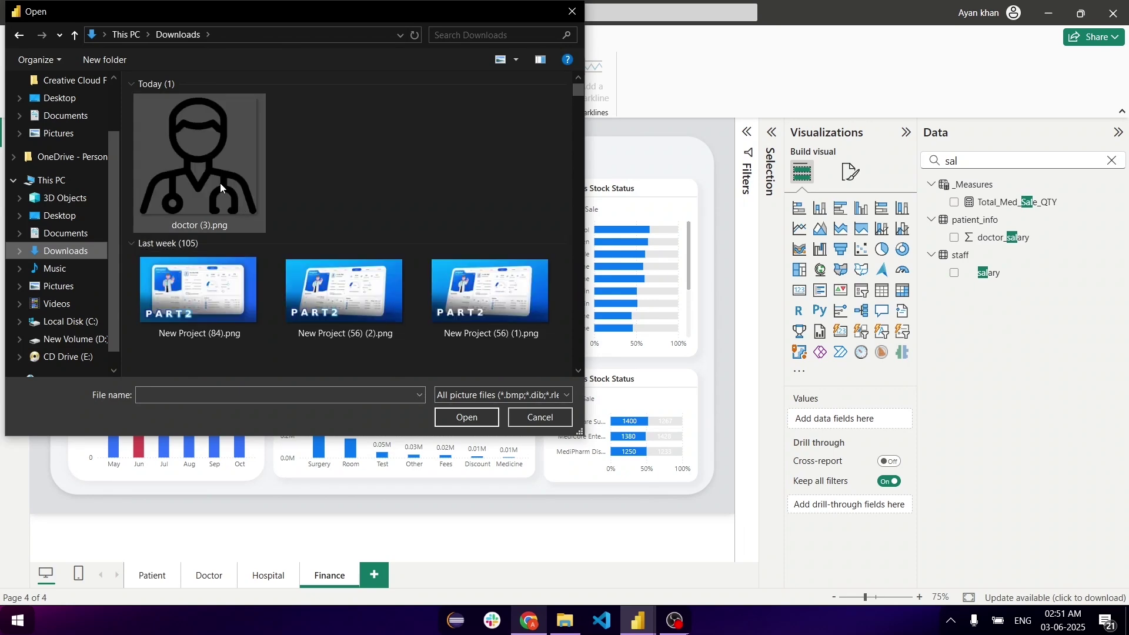
pyautogui.doubleClick(220, 182)
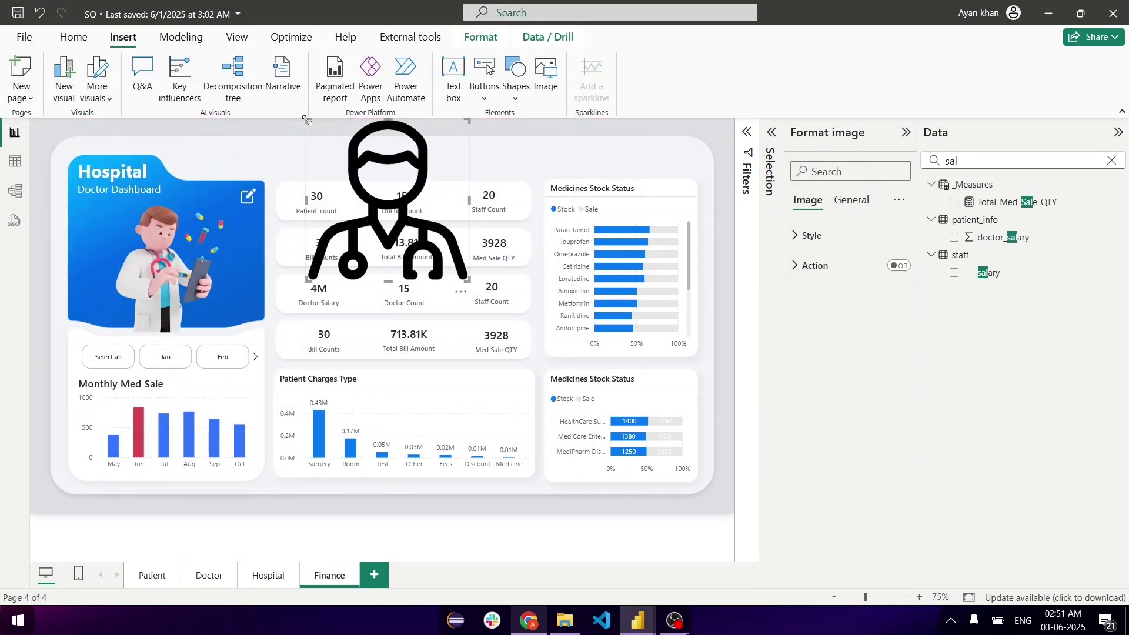
pyautogui.moveTo(307, 120); pyautogui.dragTo(442, 255)
pyautogui.moveTo(462, 259); pyautogui.dragTo(380, 187)
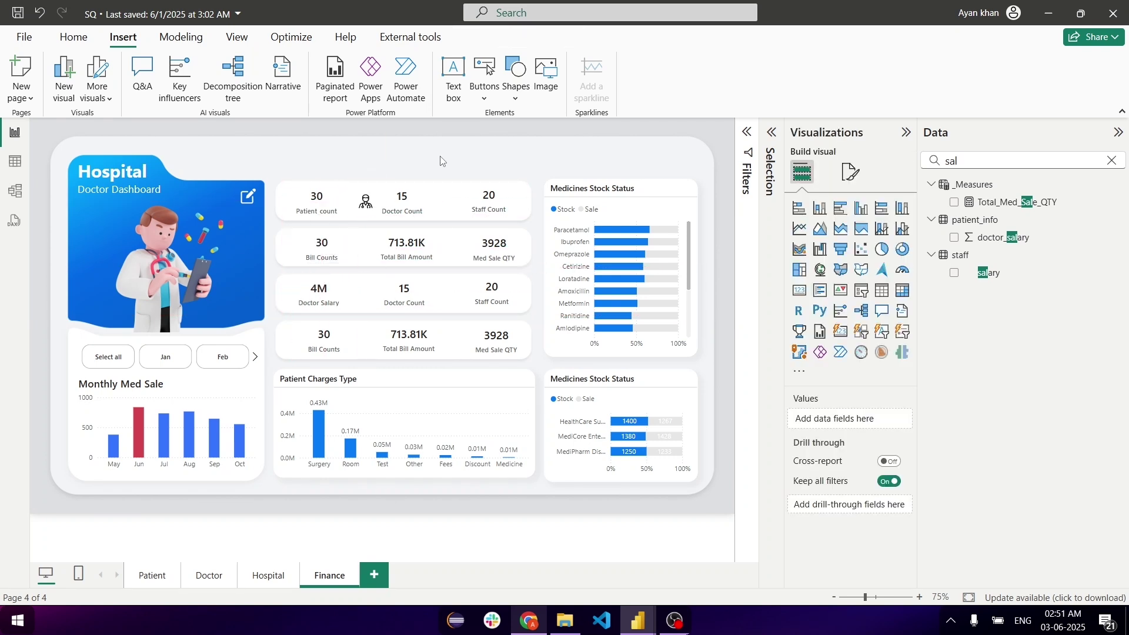
# Switch to Chrome and search the Flaticon icons for doctor salary.
pyautogui.click(528, 627)
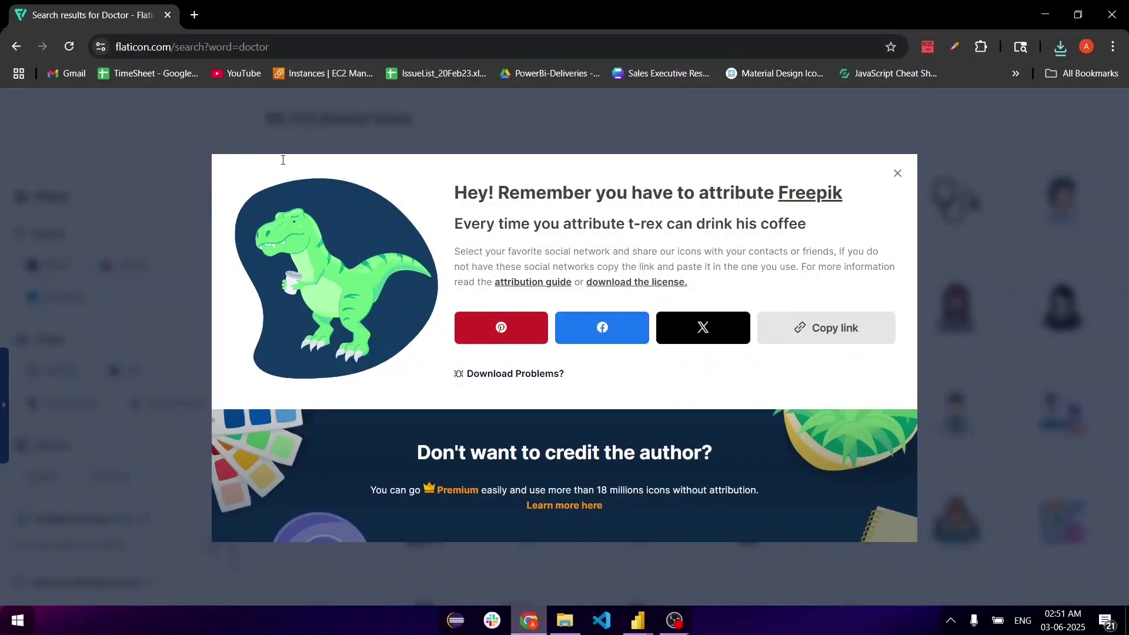
pyautogui.click(266, 148)
pyautogui.write('salary')
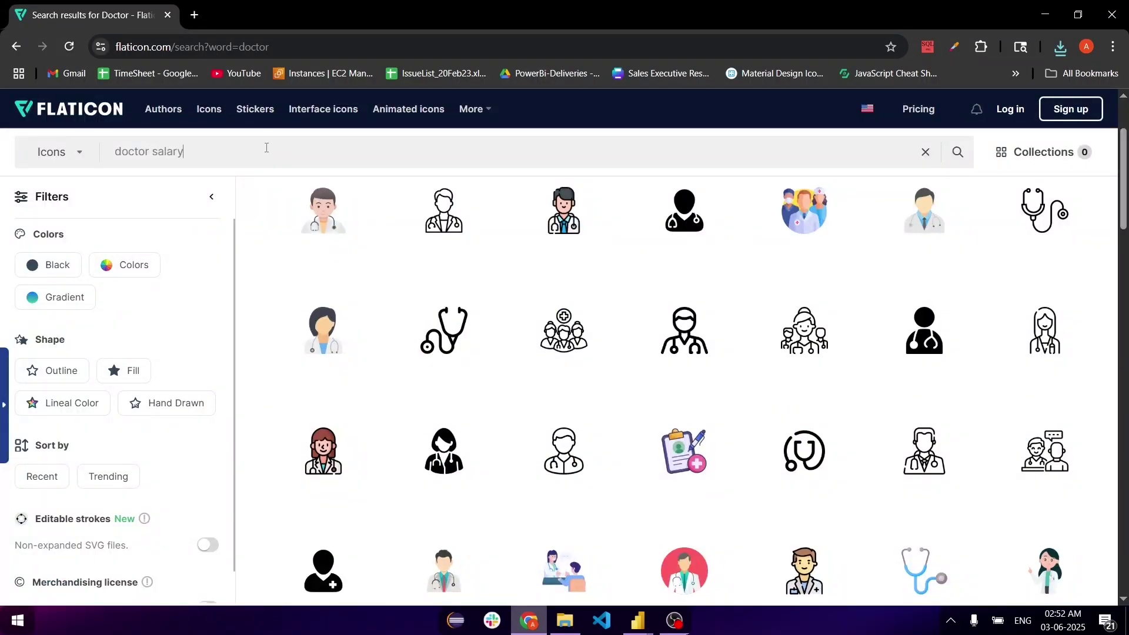
pyautogui.press('Return')
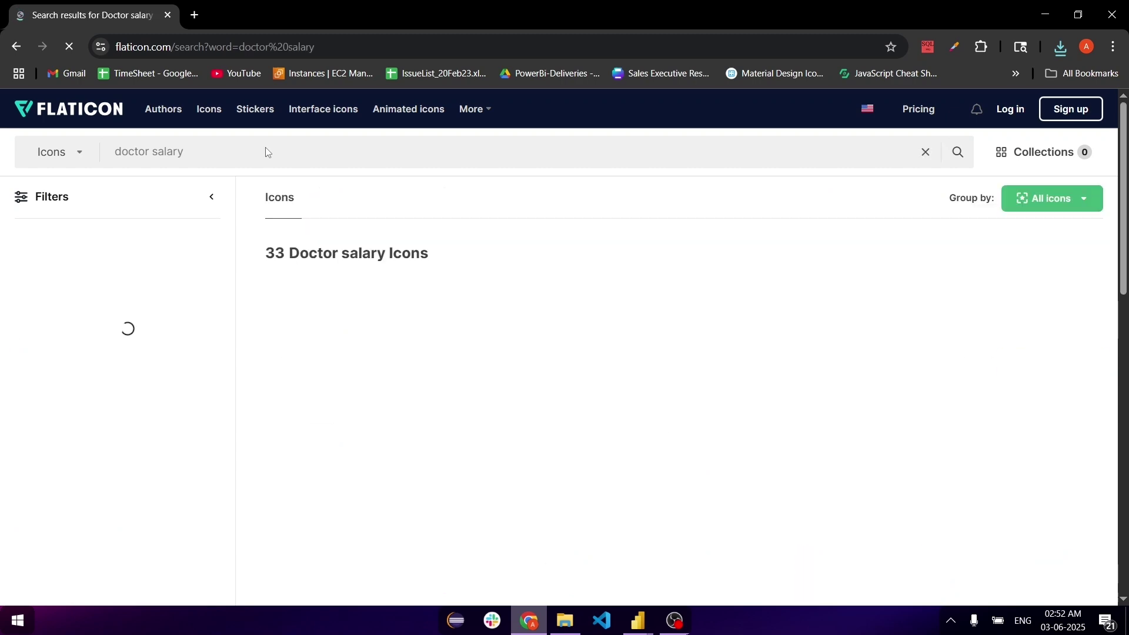
pyautogui.scroll(-5, 645, 369)
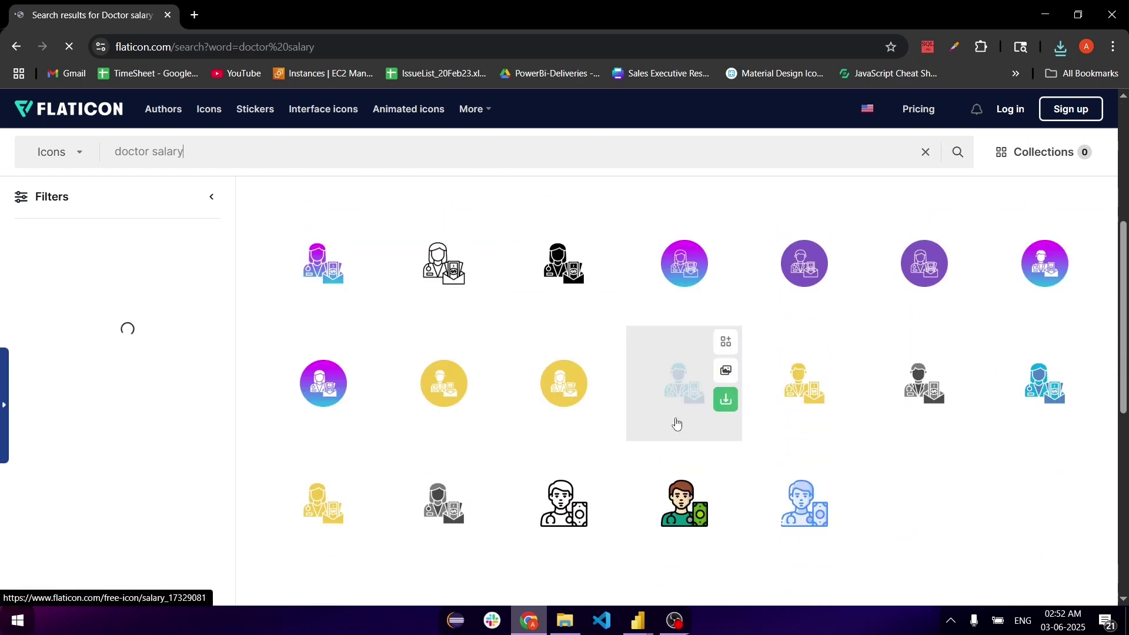
# Download the black outline doctor-with-banknote icon by Smashicons as a free PNG, and search the icons for patient.
pyautogui.click(606, 518)
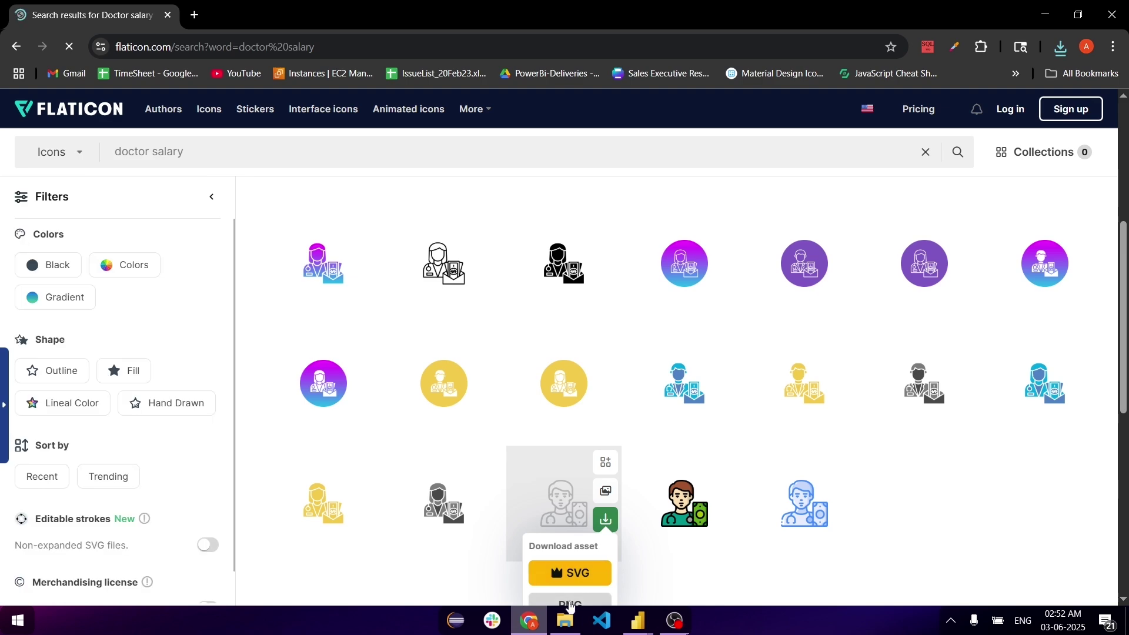
pyautogui.scroll(-2, 565, 555)
pyautogui.click(606, 424)
pyautogui.click(566, 515)
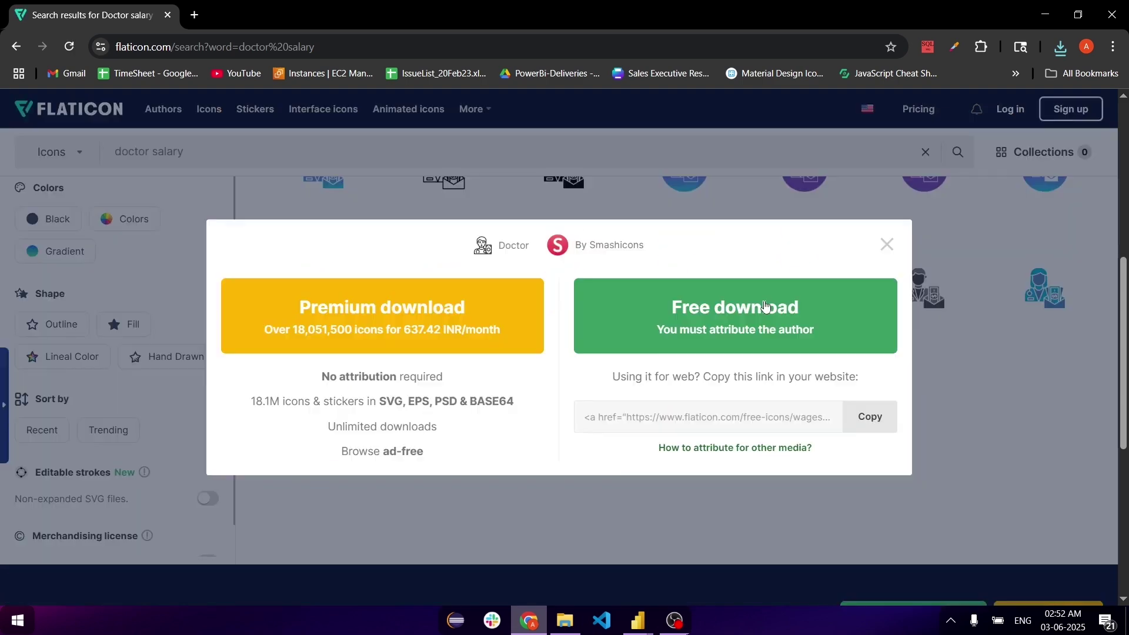
pyautogui.click(764, 301)
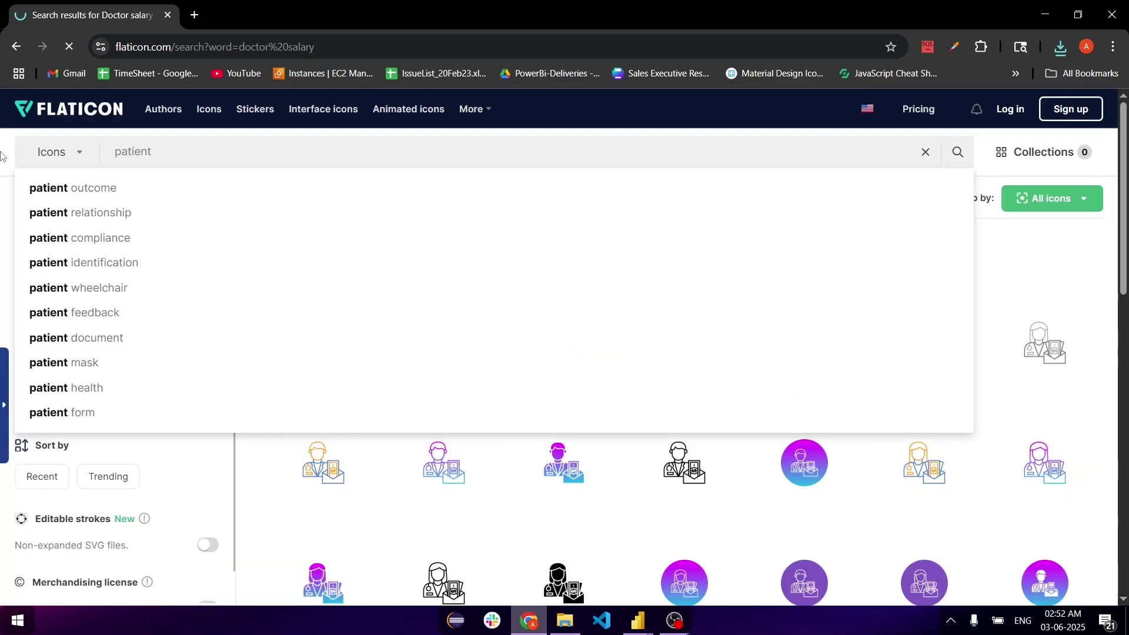
pyautogui.press('Return')
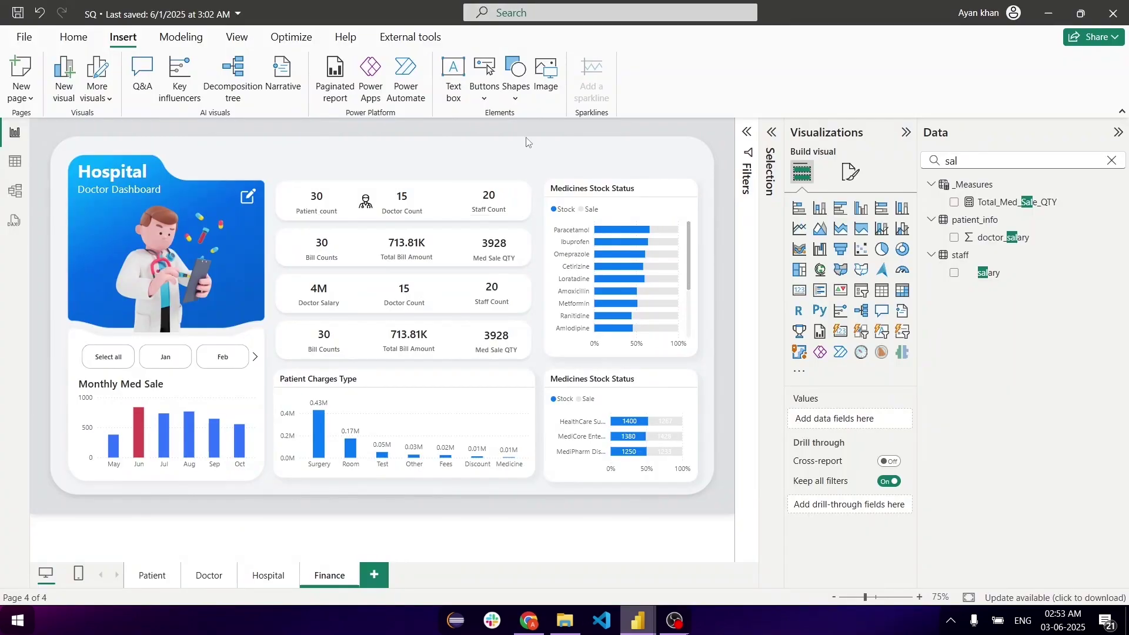
# Insert doctor (4).png from Downloads and shrink it to a small icon beside the Doctor Salary card.
pyautogui.click(547, 63)
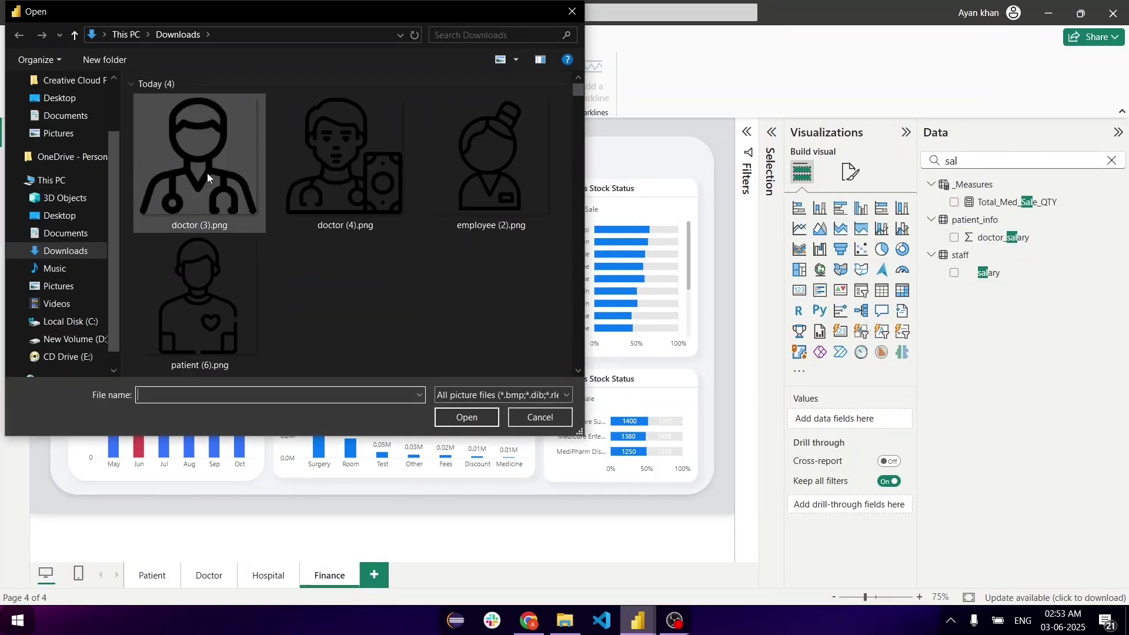
pyautogui.doubleClick(465, 175)
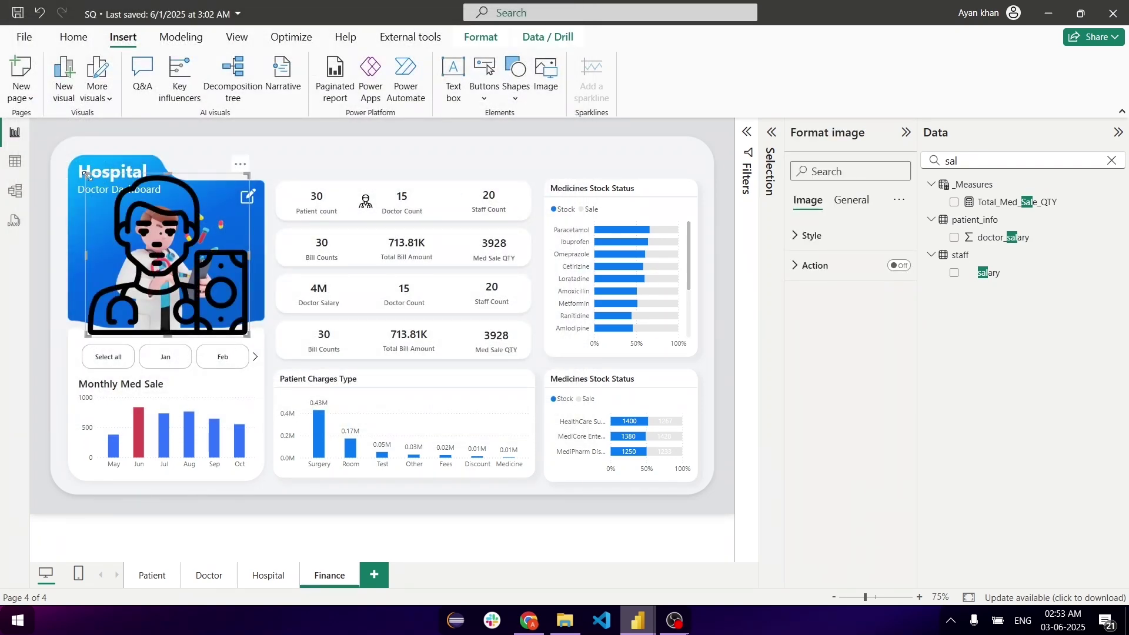
pyautogui.moveTo(87, 175); pyautogui.dragTo(319, 296)
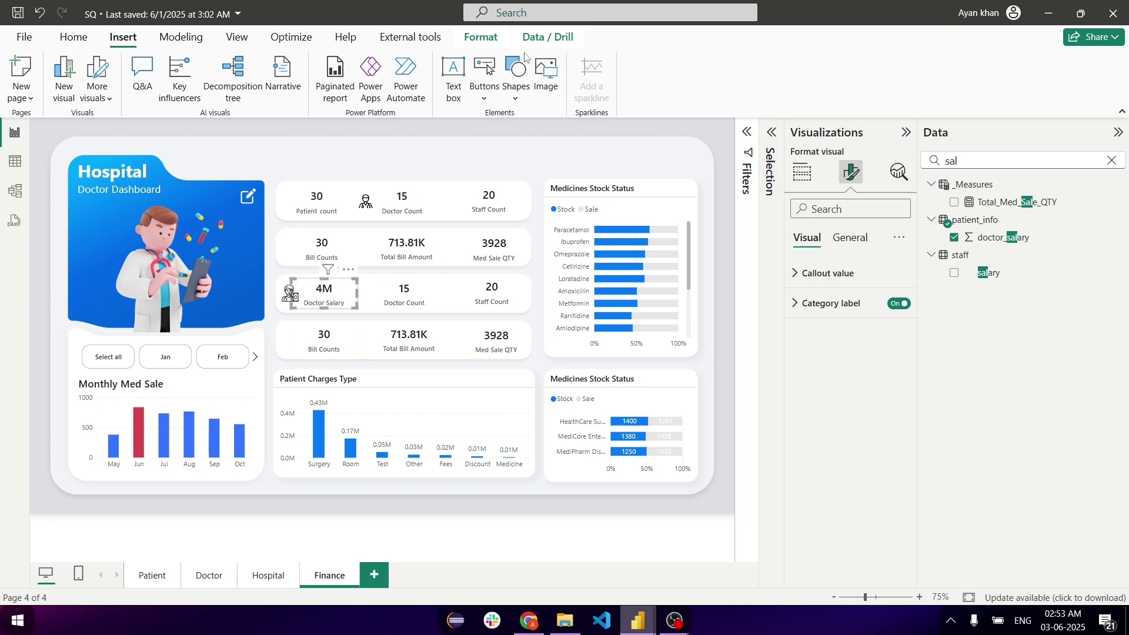
# Insert patient (6).png from Downloads and shrink it to a small icon beside the Patient count card.
pyautogui.click(547, 82)
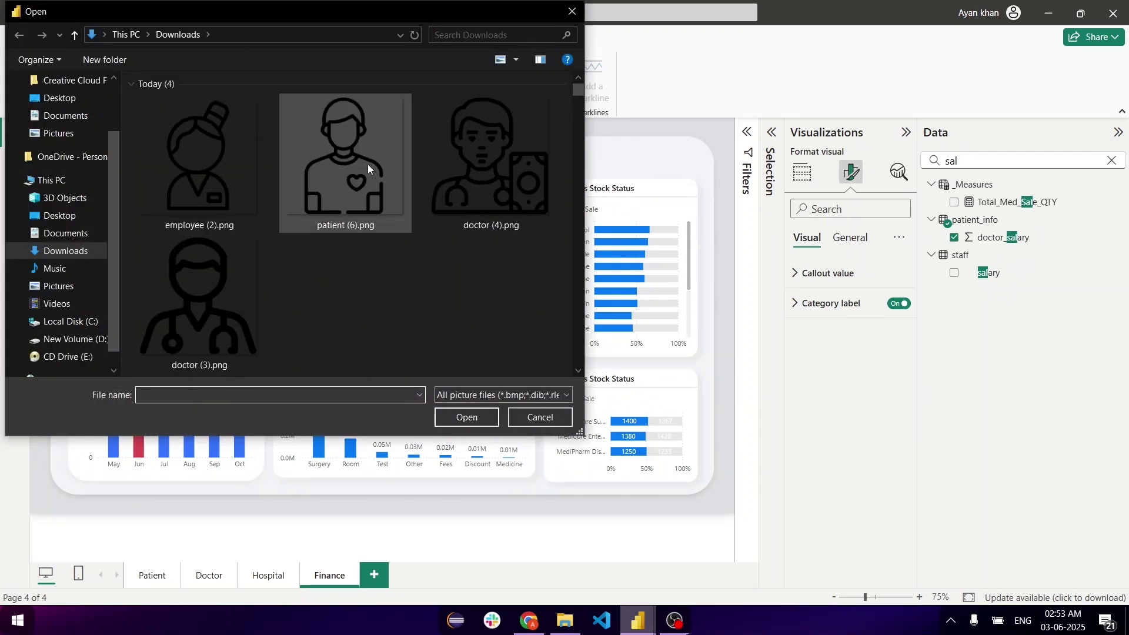
pyautogui.doubleClick(368, 165)
pyautogui.moveTo(87, 175); pyautogui.dragTo(289, 187)
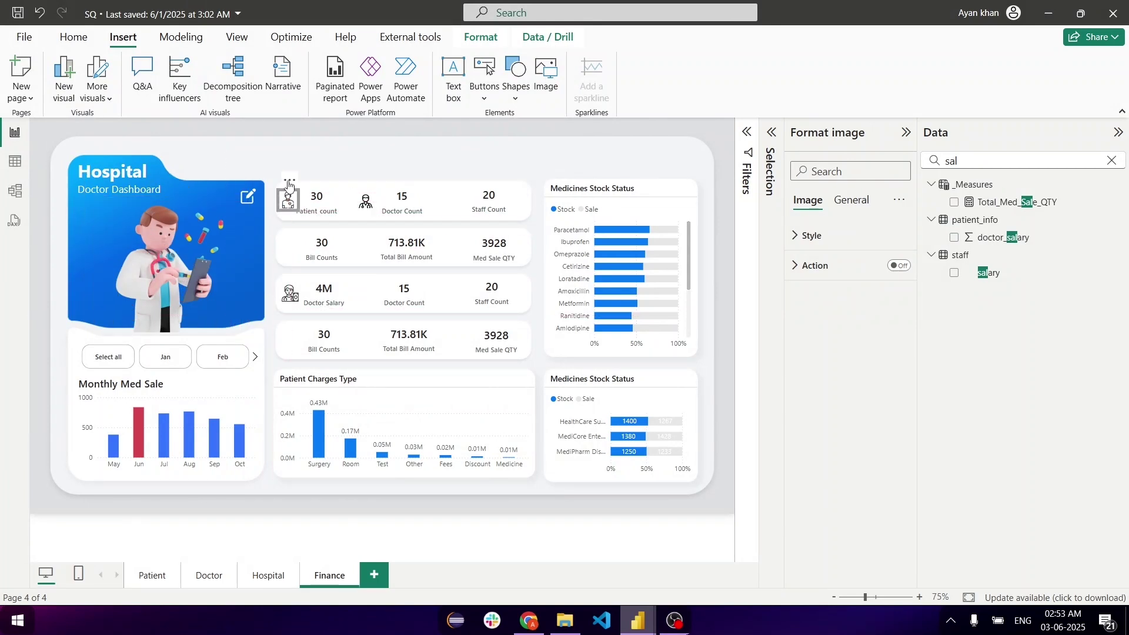
pyautogui.click(526, 165)
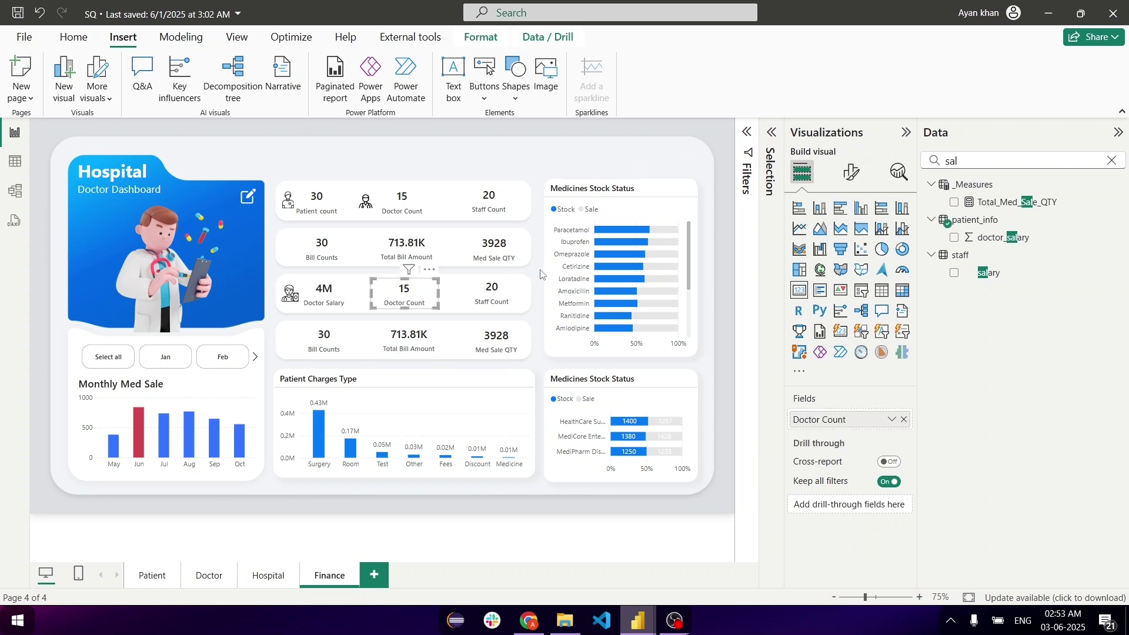
# Select the Doctor Salary icon together with all KPI cards in the lower two card rows.
pyautogui.moveTo(542, 269); pyautogui.dragTo(263, 401)
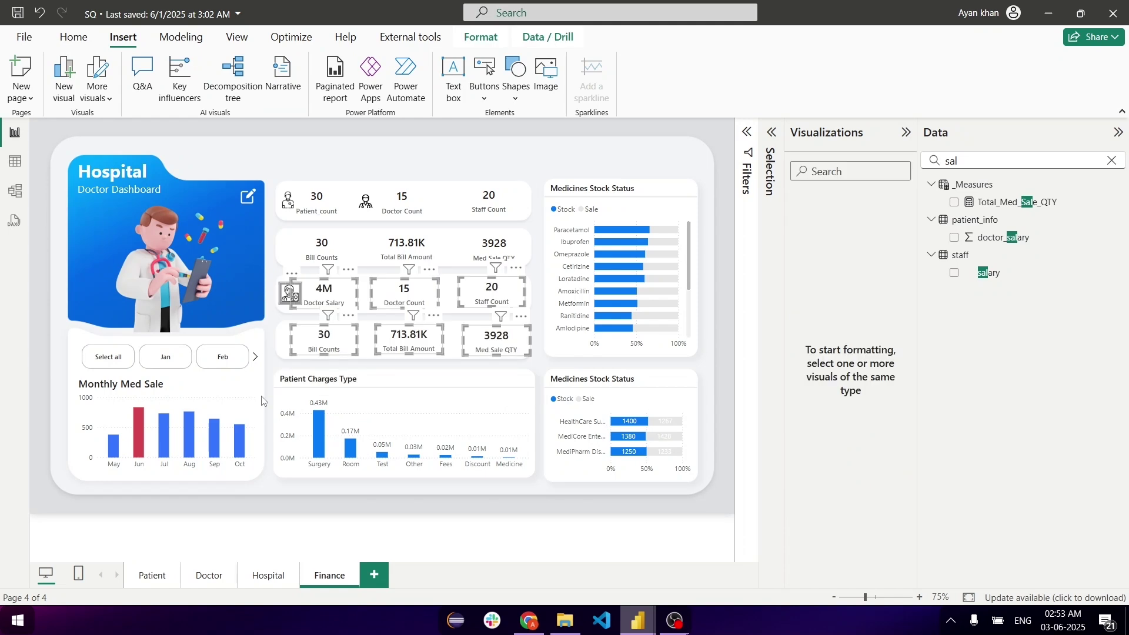